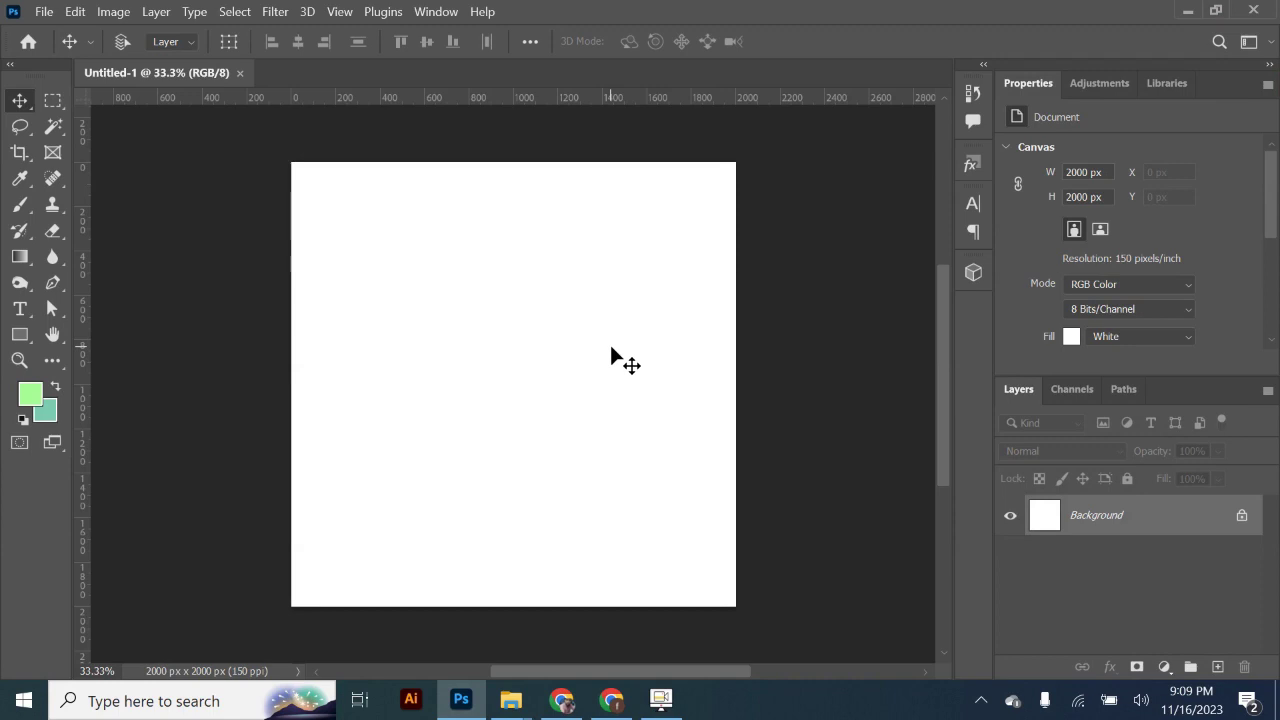
Step: Preview the 8822331 template image from the template folder
{"action": "key", "text": "alt+Tab"}
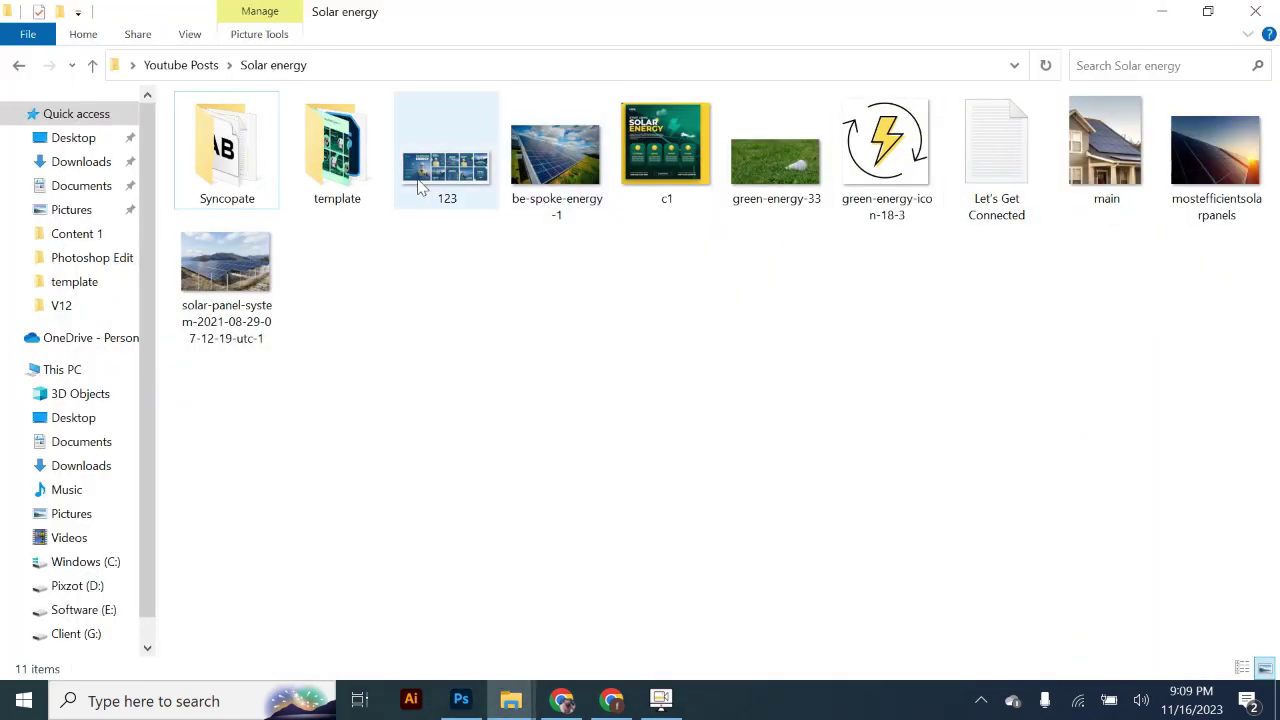
{"action": "double_click", "coordinate": [337, 155]}
{"action": "double_click", "coordinate": [337, 162]}
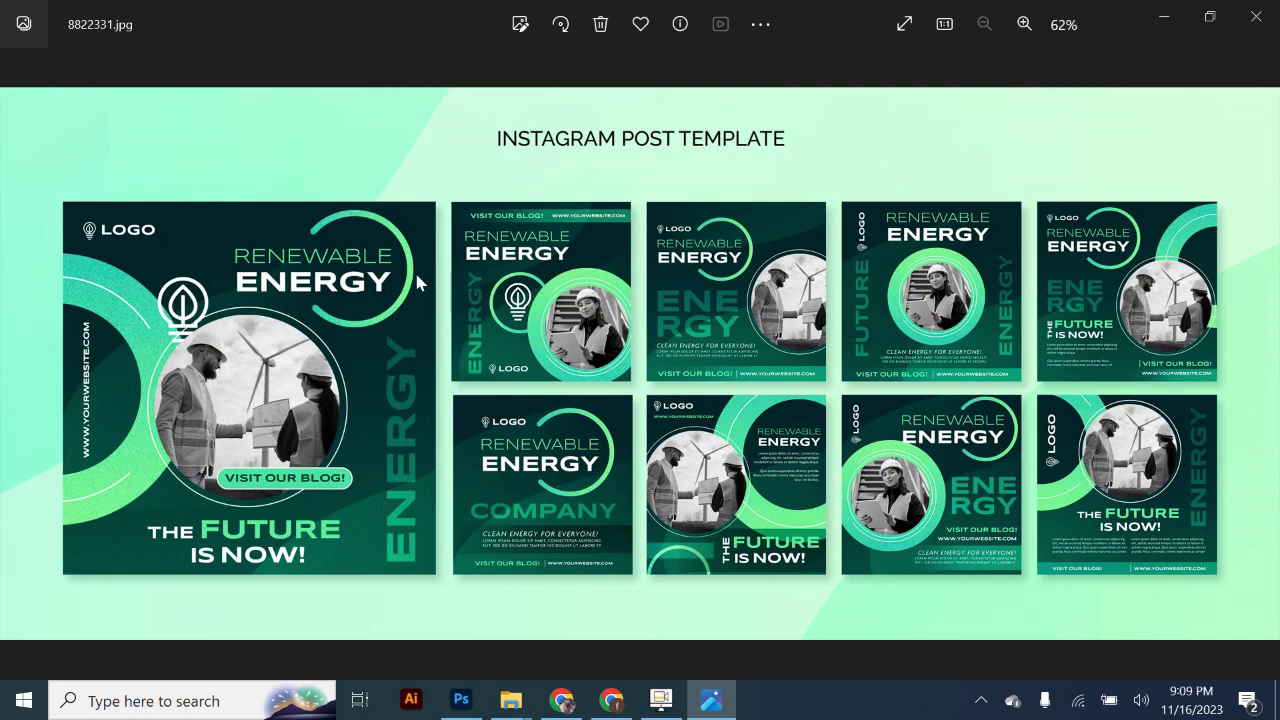
{"action": "left_click", "coordinate": [1160, 20]}
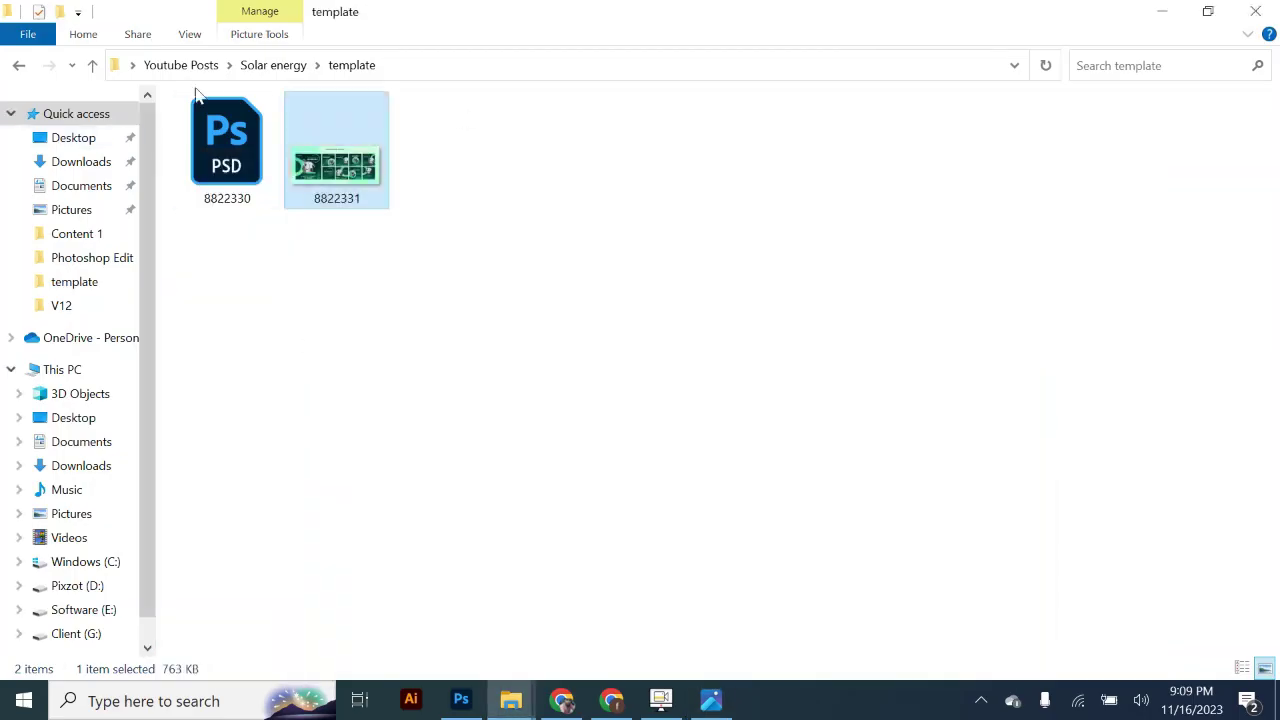
Step: Preview the 123 reference image from the Solar energy folder, then close both previews
{"action": "left_click", "coordinate": [273, 65]}
{"action": "double_click", "coordinate": [447, 183]}
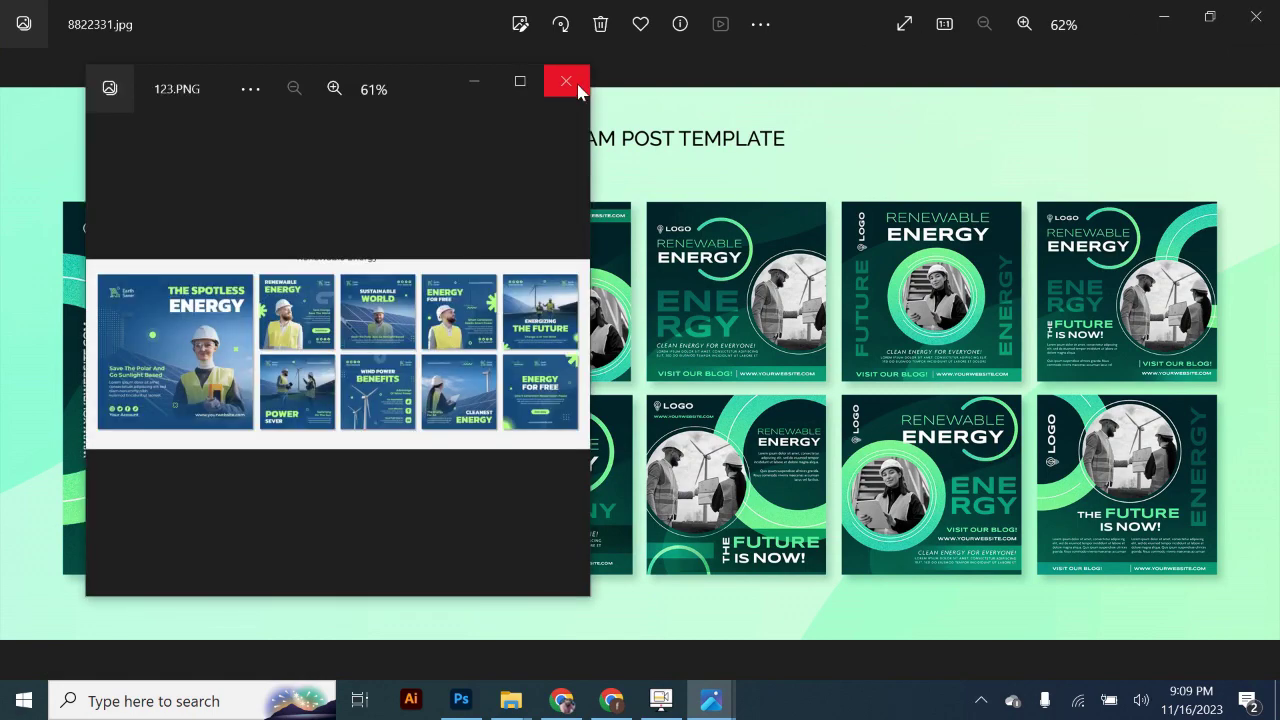
{"action": "left_click", "coordinate": [578, 90]}
{"action": "left_click", "coordinate": [1255, 20]}
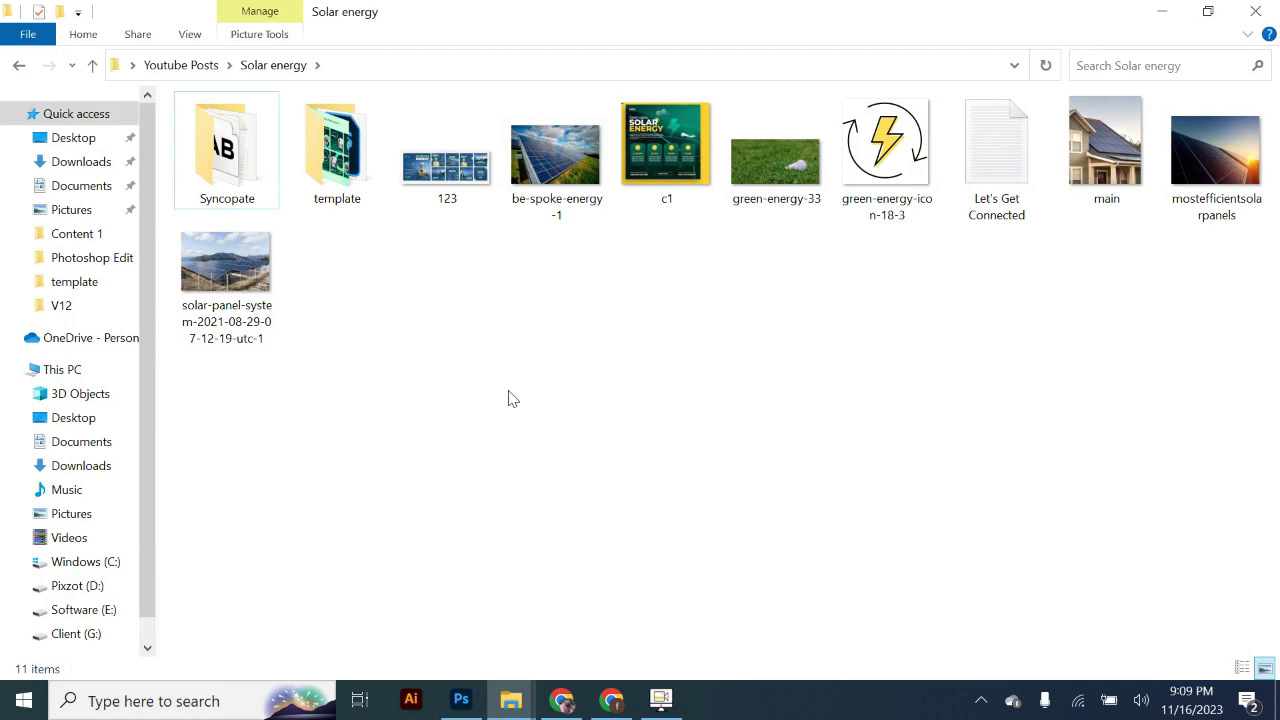
Step: Open c1.PNG in Photos, zoom to 200% to inspect details, then return to 100%
{"action": "left_click", "coordinate": [652, 180]}
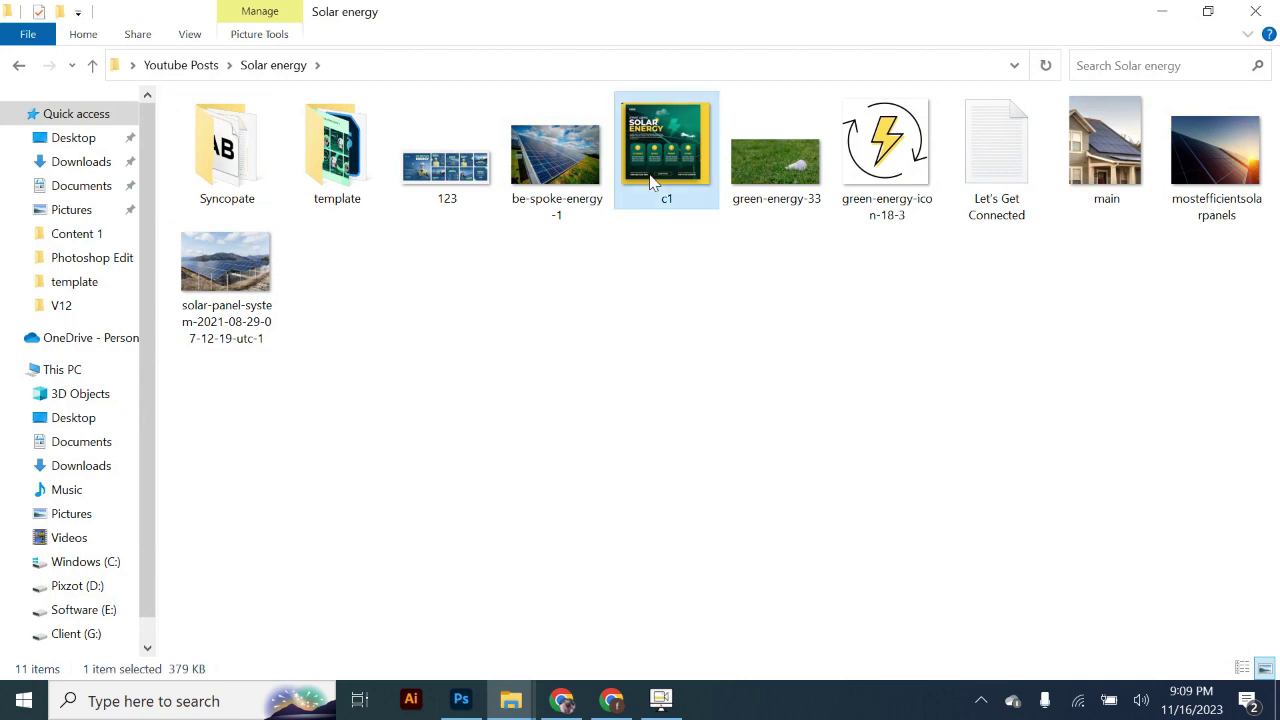
{"action": "double_click", "coordinate": [652, 180]}
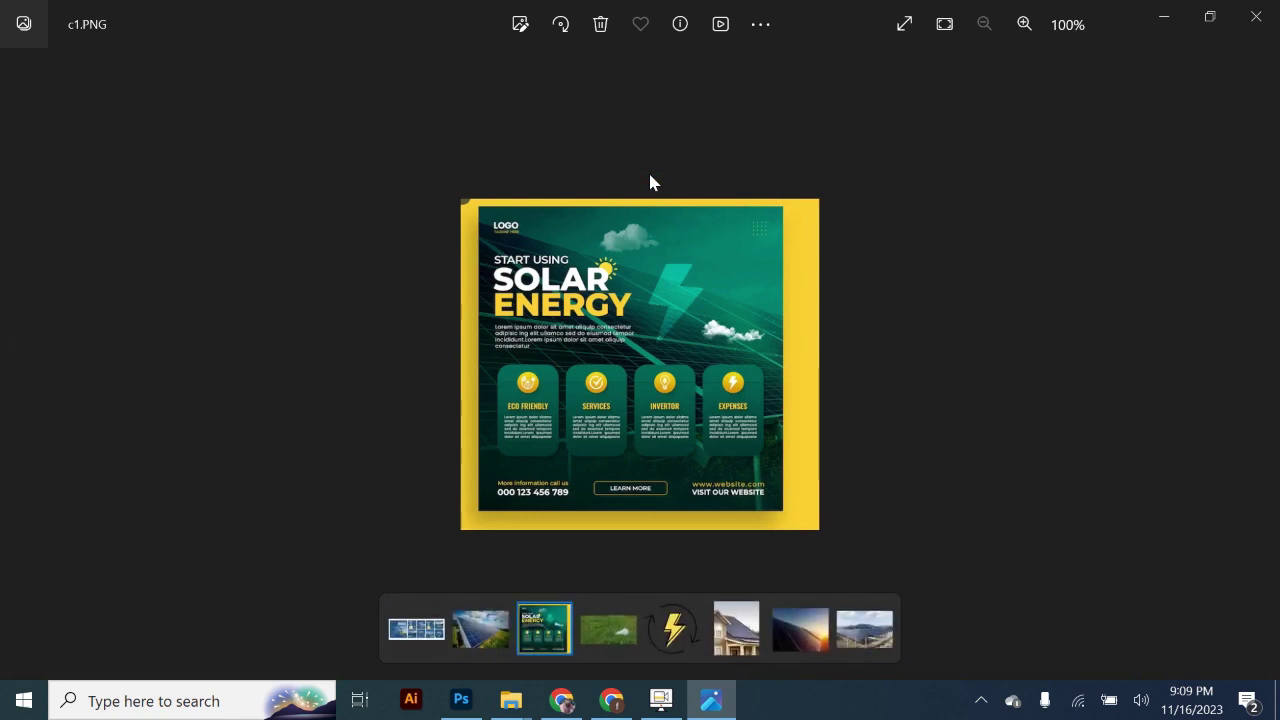
{"action": "double_click", "coordinate": [617, 418]}
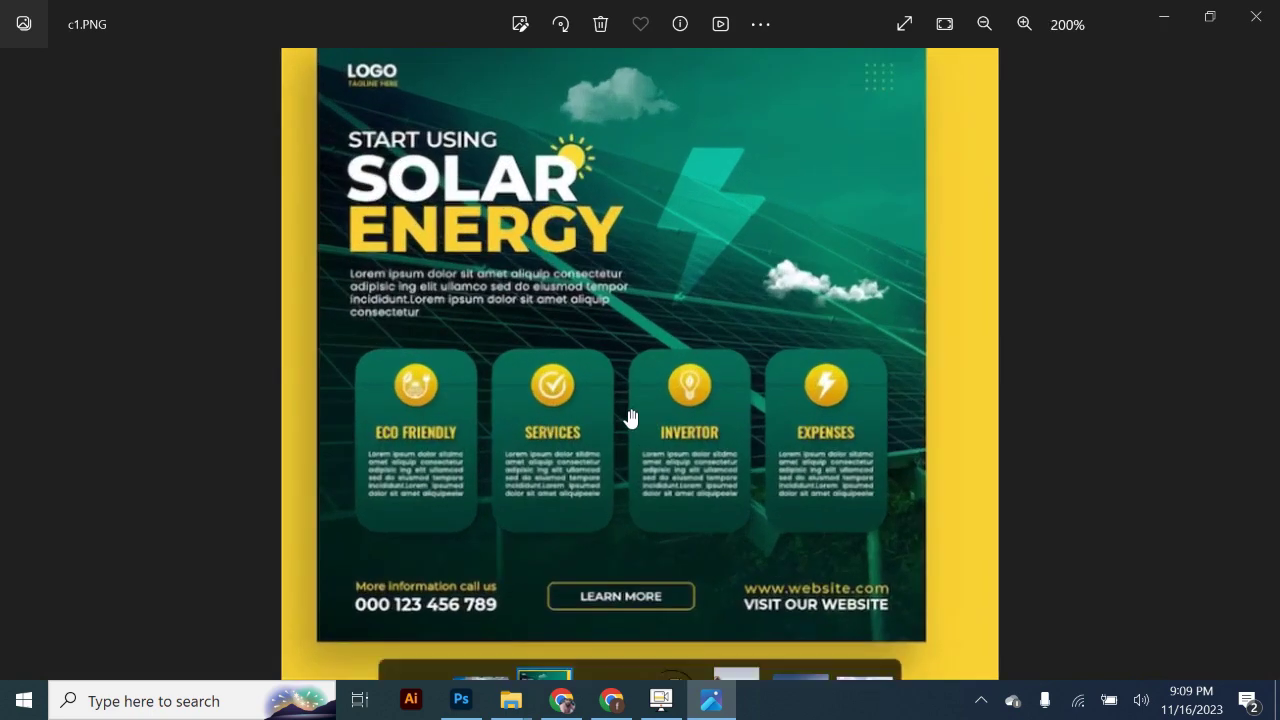
{"action": "double_click", "coordinate": [629, 418]}
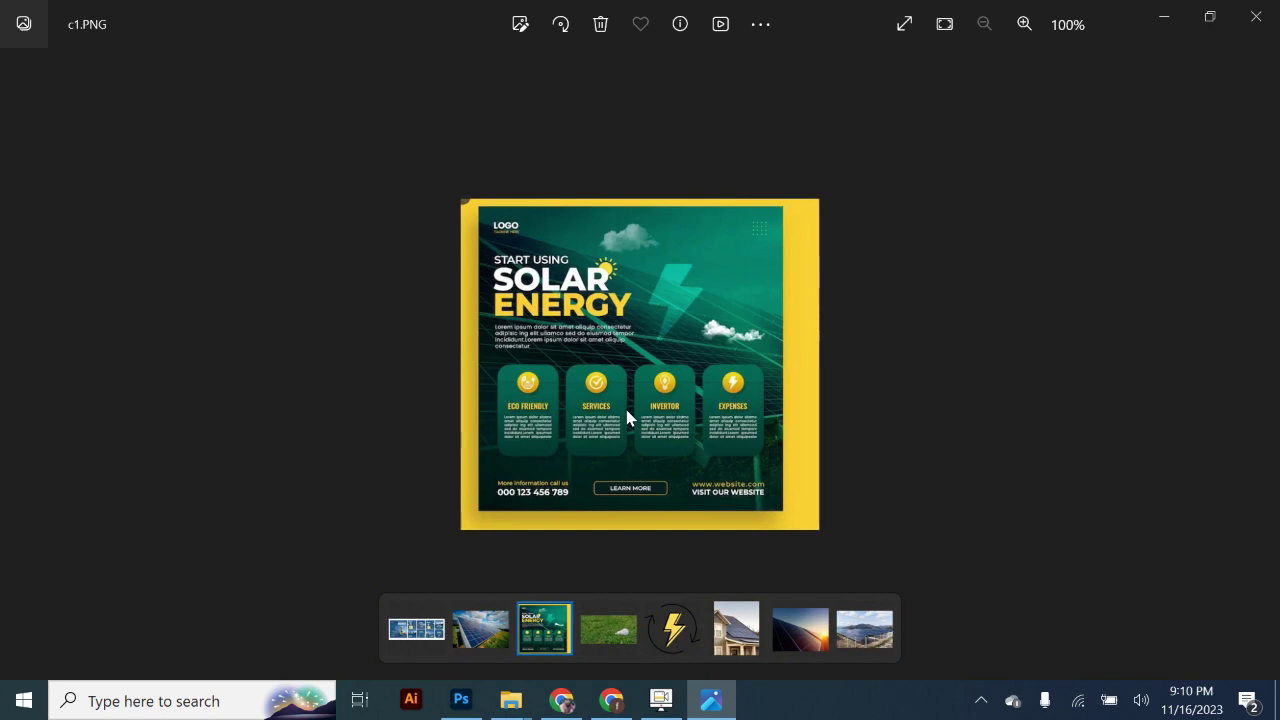
Step: Close the c1 poster preview in Photos
{"action": "left_click", "coordinate": [1256, 16]}
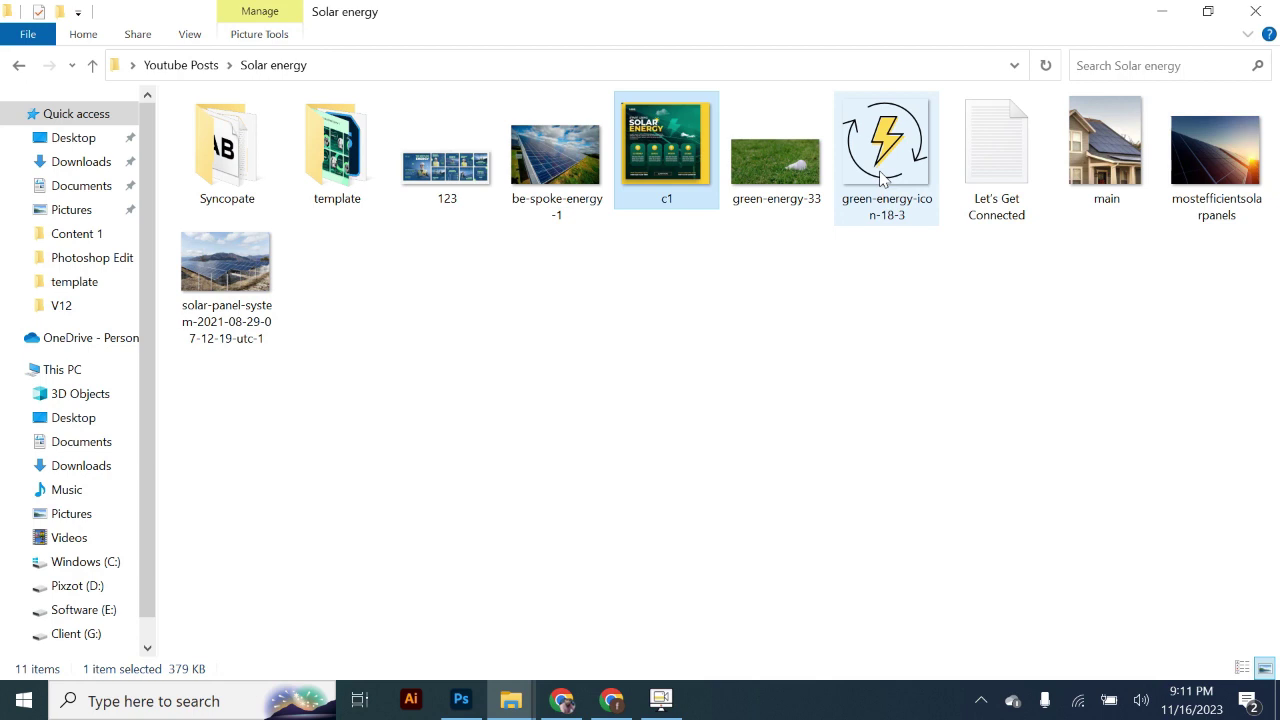
Step: Read the Let's Get Connected post copy in Notepad, then minimize it and return to Photoshop
{"action": "double_click", "coordinate": [968, 172]}
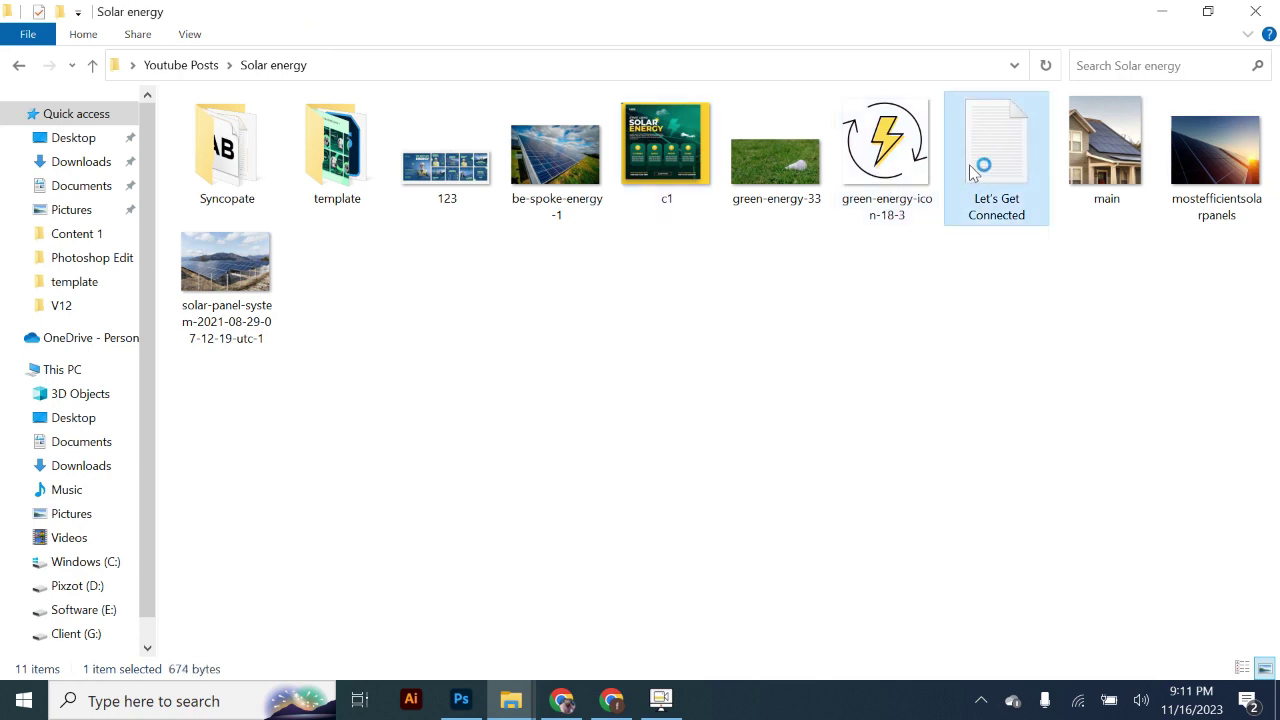
{"action": "left_click_drag", "start_coordinate": [380, 127], "coordinate": [568, 142]}
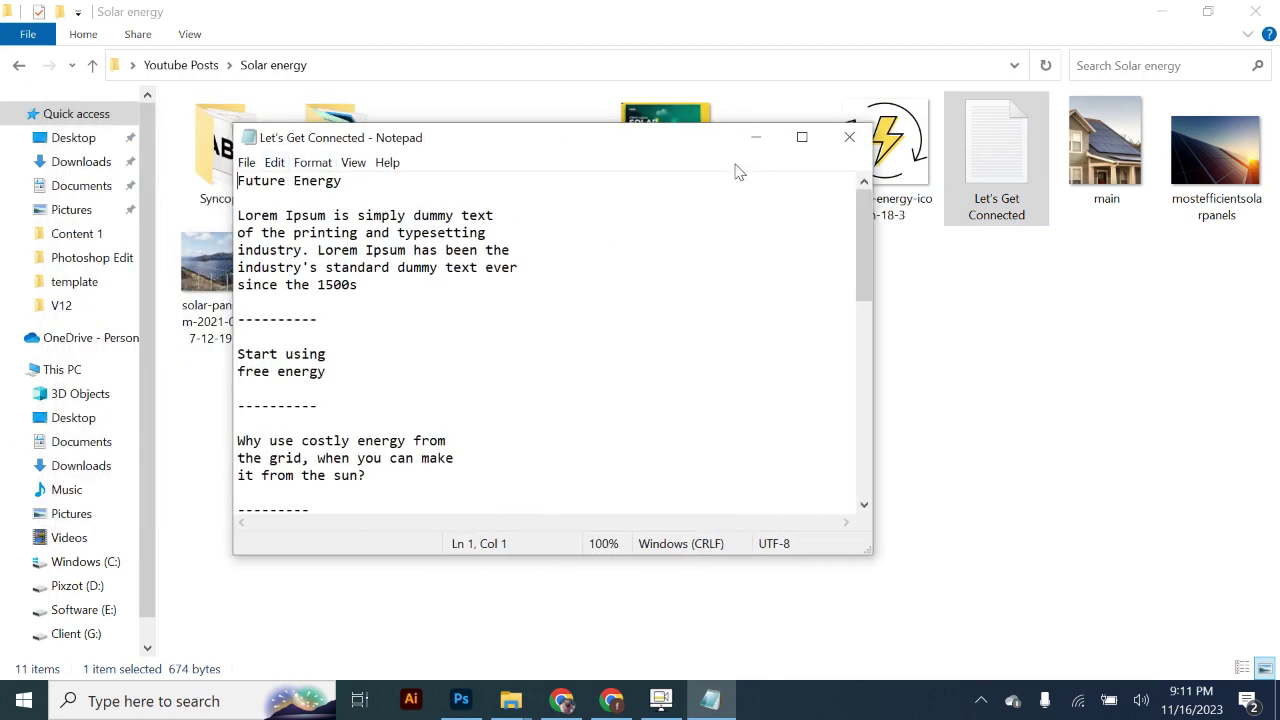
{"action": "left_click", "coordinate": [756, 146]}
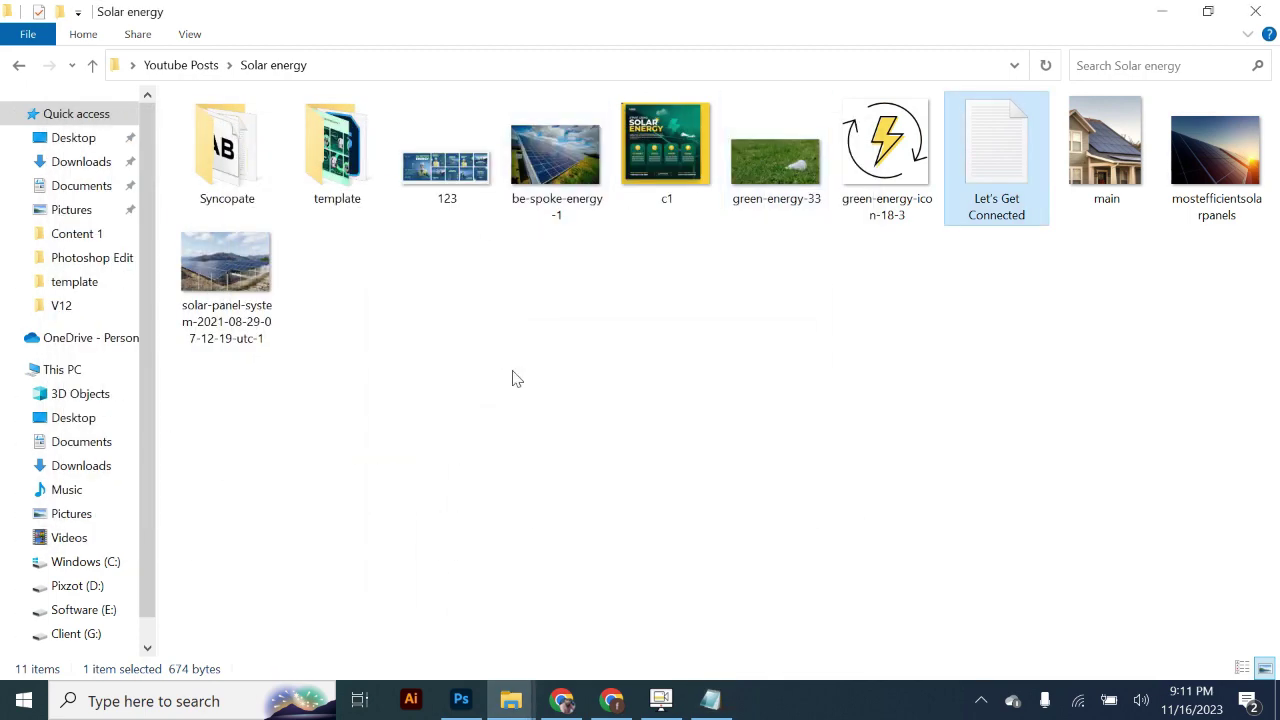
{"action": "left_click", "coordinate": [463, 698]}
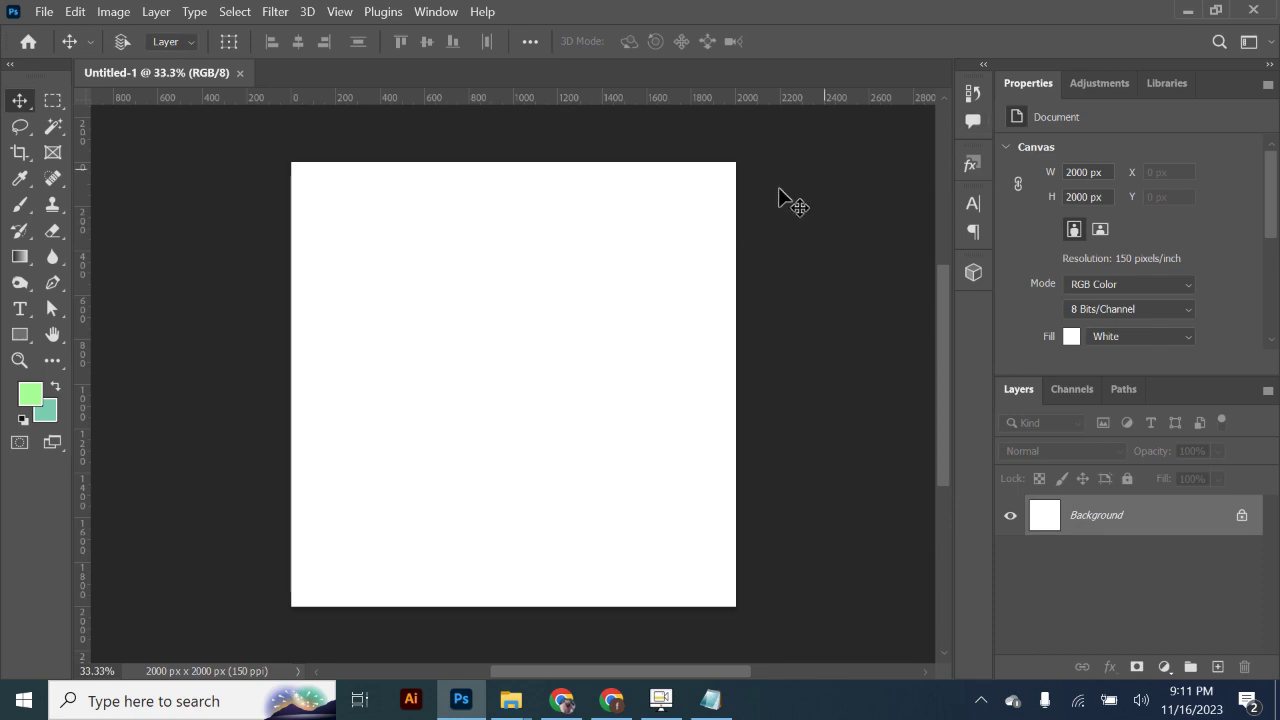
Step: Preview the 8822331 template image again from the template folder
{"action": "left_click", "coordinate": [1187, 11]}
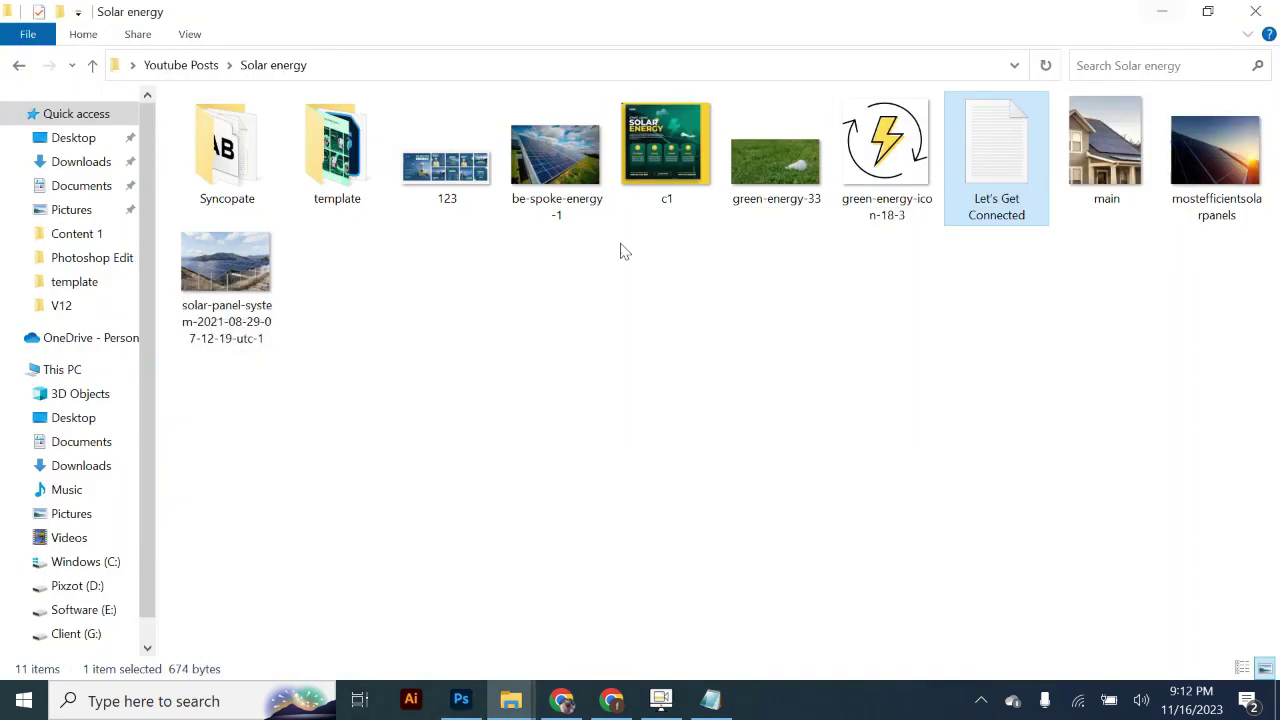
{"action": "double_click", "coordinate": [353, 175]}
{"action": "double_click", "coordinate": [353, 178]}
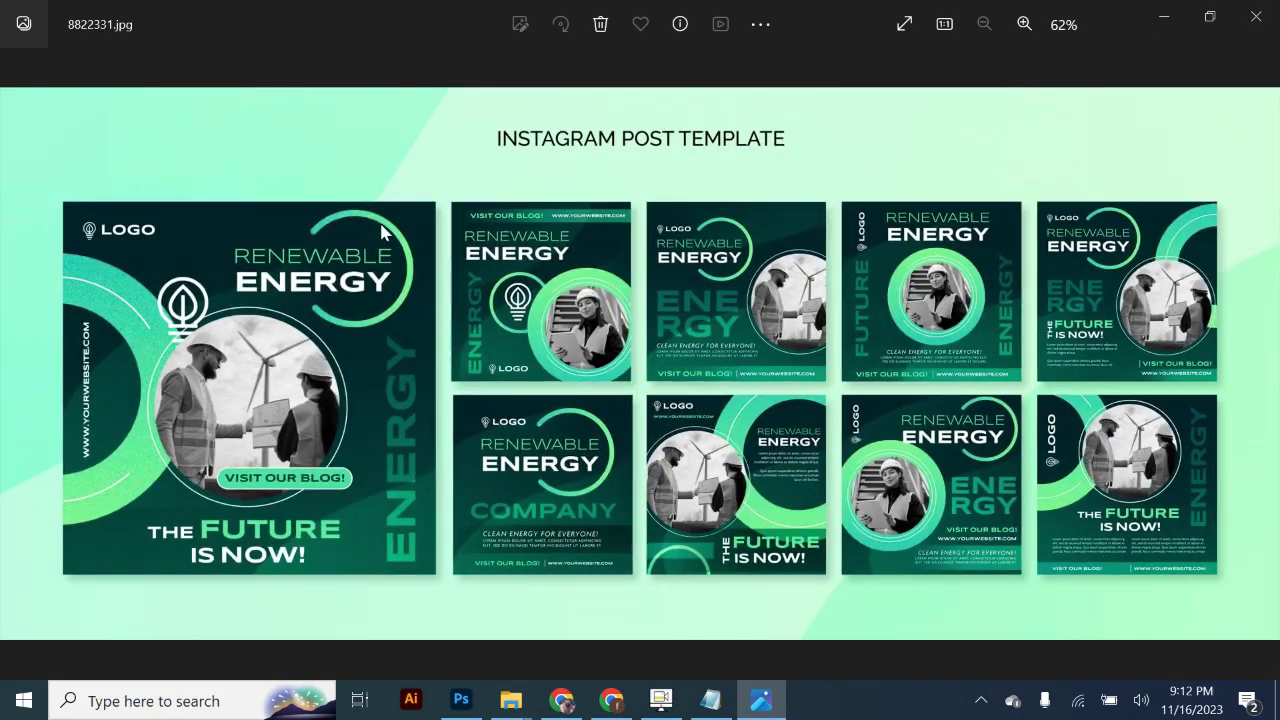
{"action": "left_click", "coordinate": [1163, 17]}
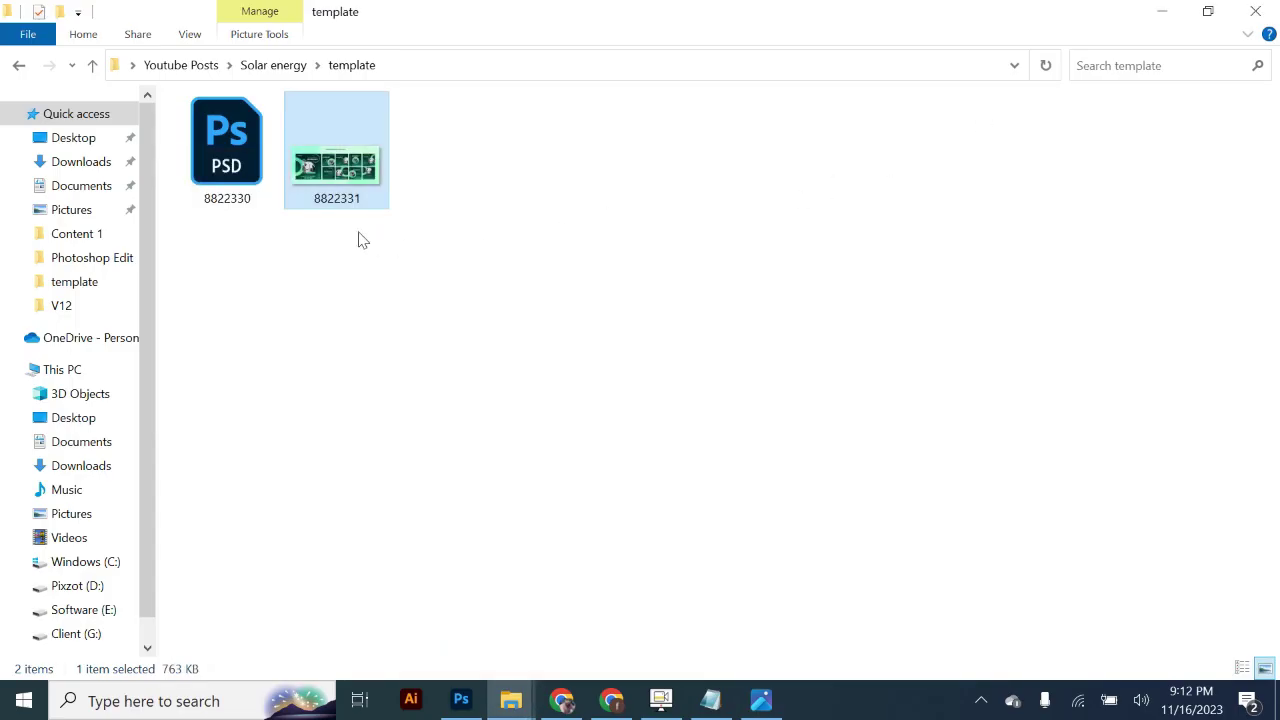
Step: Create a new 2000 × 2000 px document at 150 ppi
{"action": "left_click", "coordinate": [461, 700]}
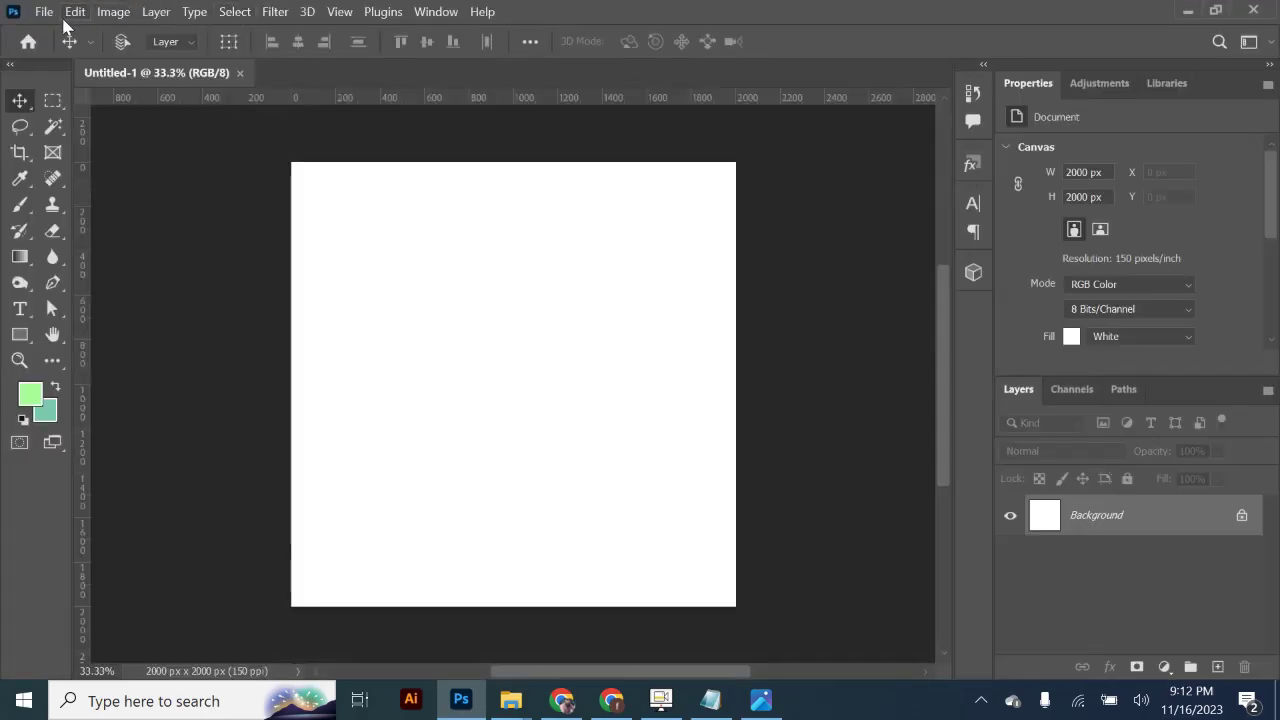
{"action": "left_click", "coordinate": [45, 12]}
{"action": "left_click", "coordinate": [64, 31]}
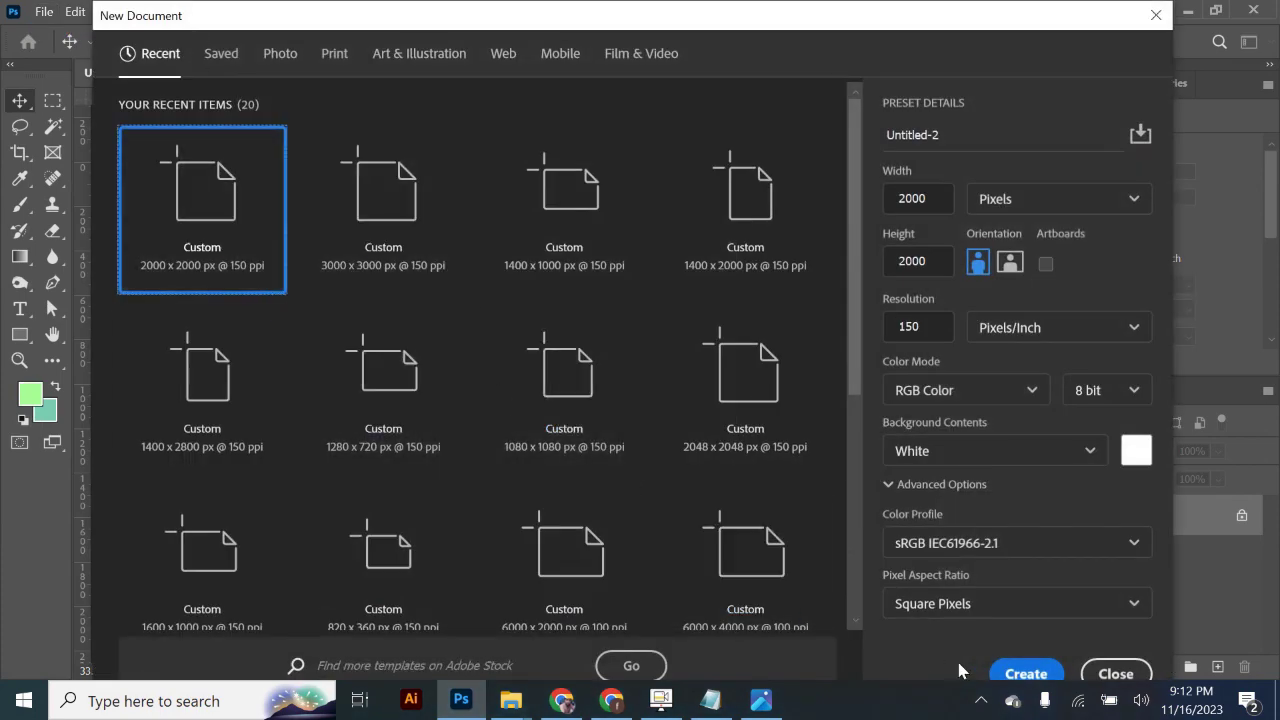
{"action": "left_click", "coordinate": [1018, 673]}
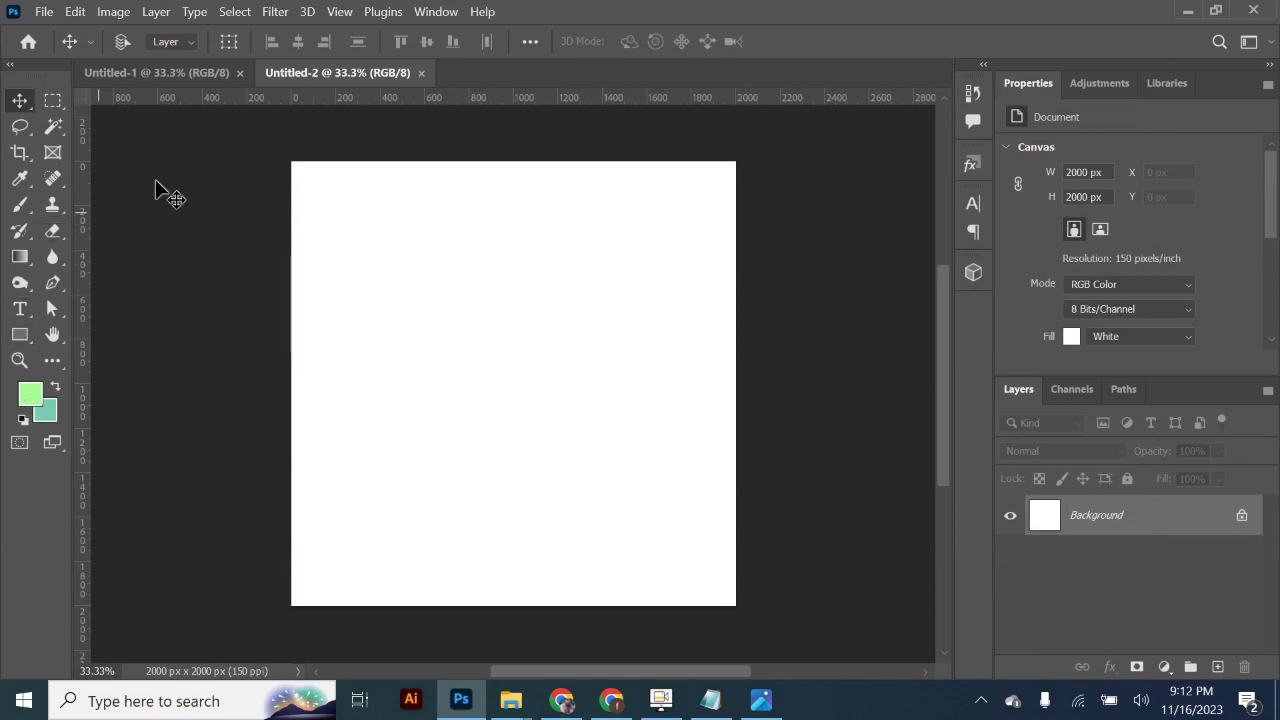
Step: Place the 123.PNG reference image from the Solar energy folder into Untitled-2
{"action": "left_click", "coordinate": [1187, 12]}
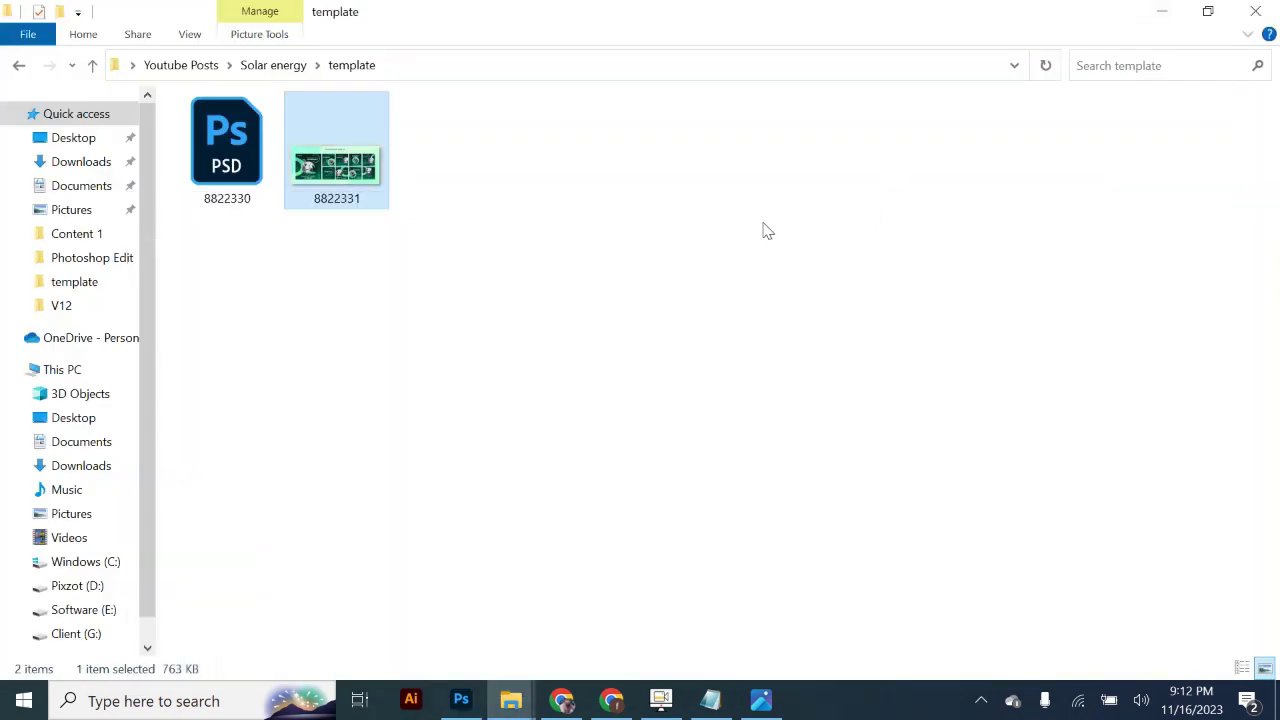
{"action": "left_click", "coordinate": [242, 65]}
{"action": "left_click", "coordinate": [453, 168]}
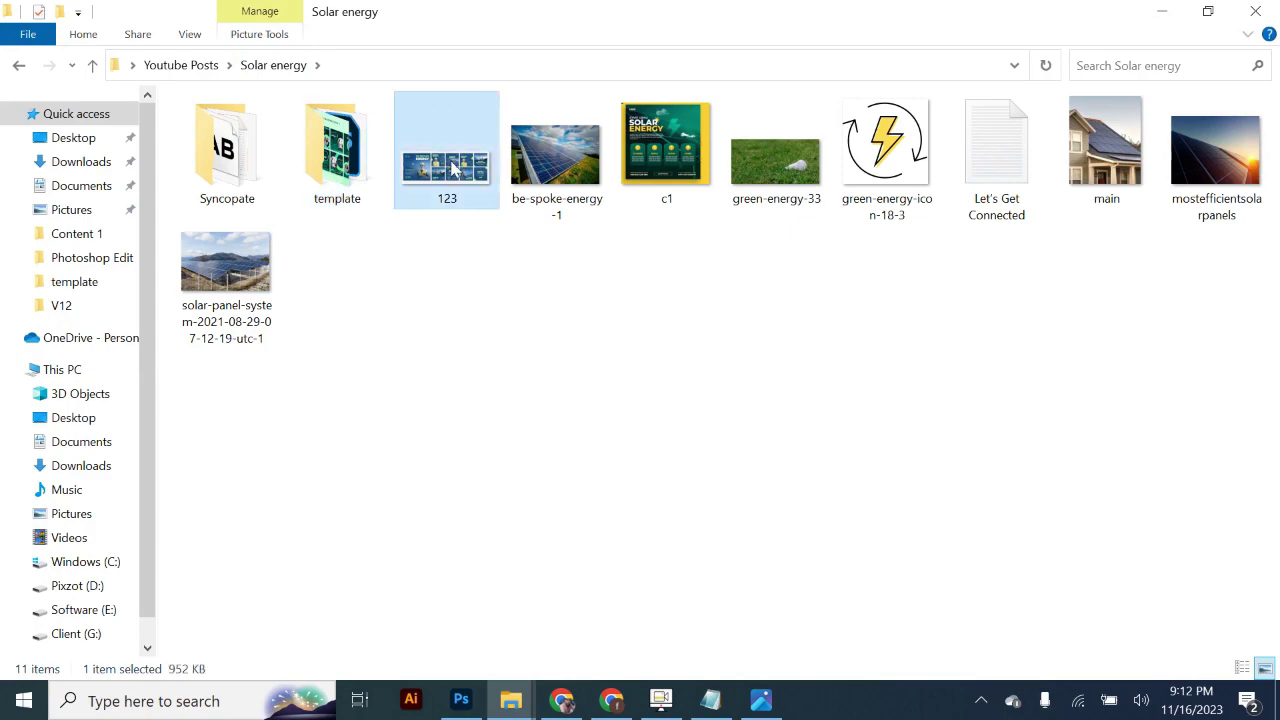
{"action": "mouse_move", "coordinate": [458, 175]}
{"action": "left_mouse_down"}
{"action": "mouse_move", "coordinate": [500, 680]}
{"action": "mouse_move", "coordinate": [523, 289]}
{"action": "left_mouse_up"}
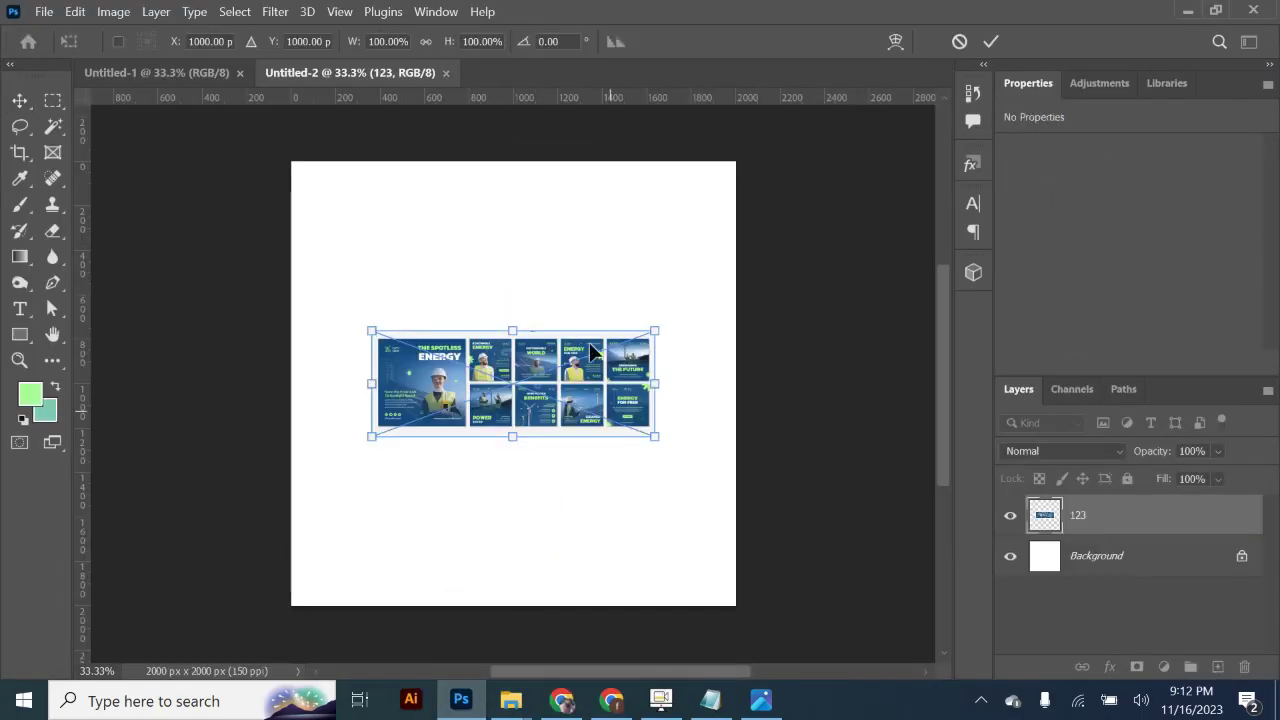
Step: Scale the 123 image to about 446% and position it over the lower canvas
{"action": "left_click_drag", "start_coordinate": [656, 331], "coordinate": [846, 254]}
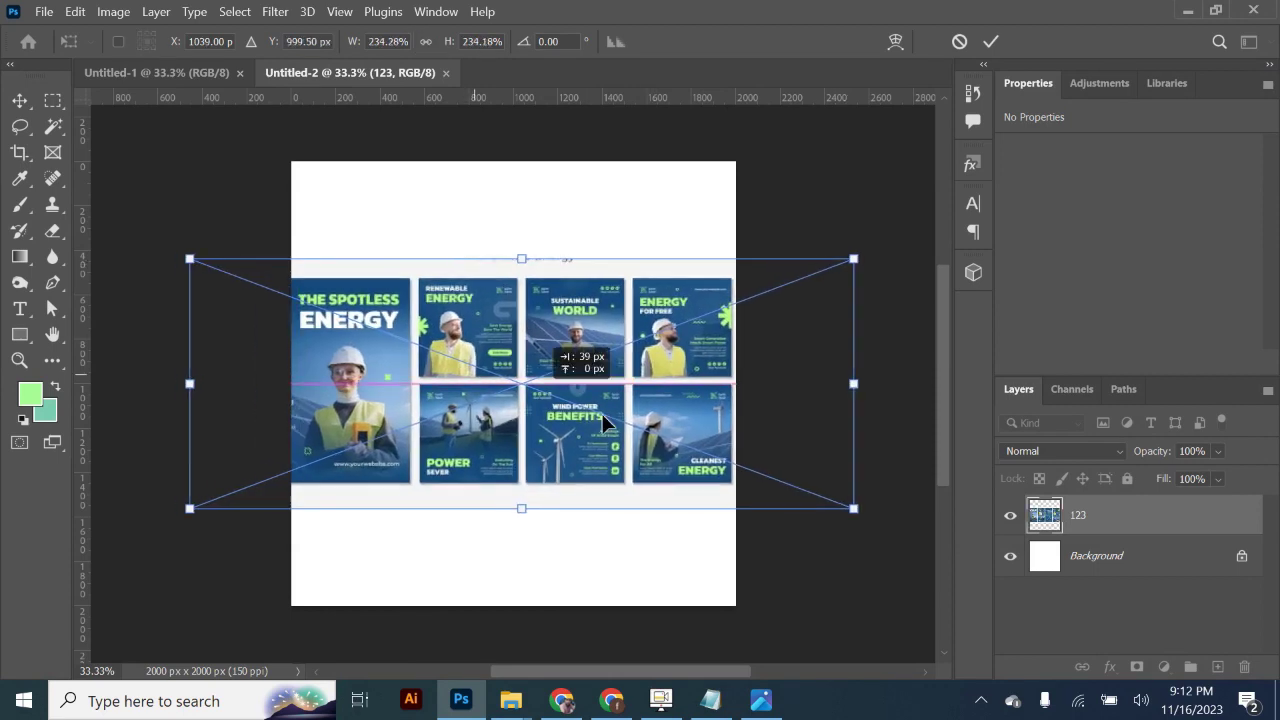
{"action": "left_click_drag", "start_coordinate": [337, 338], "coordinate": [502, 402]}
{"action": "left_click_drag", "start_coordinate": [348, 312], "coordinate": [160, 243]}
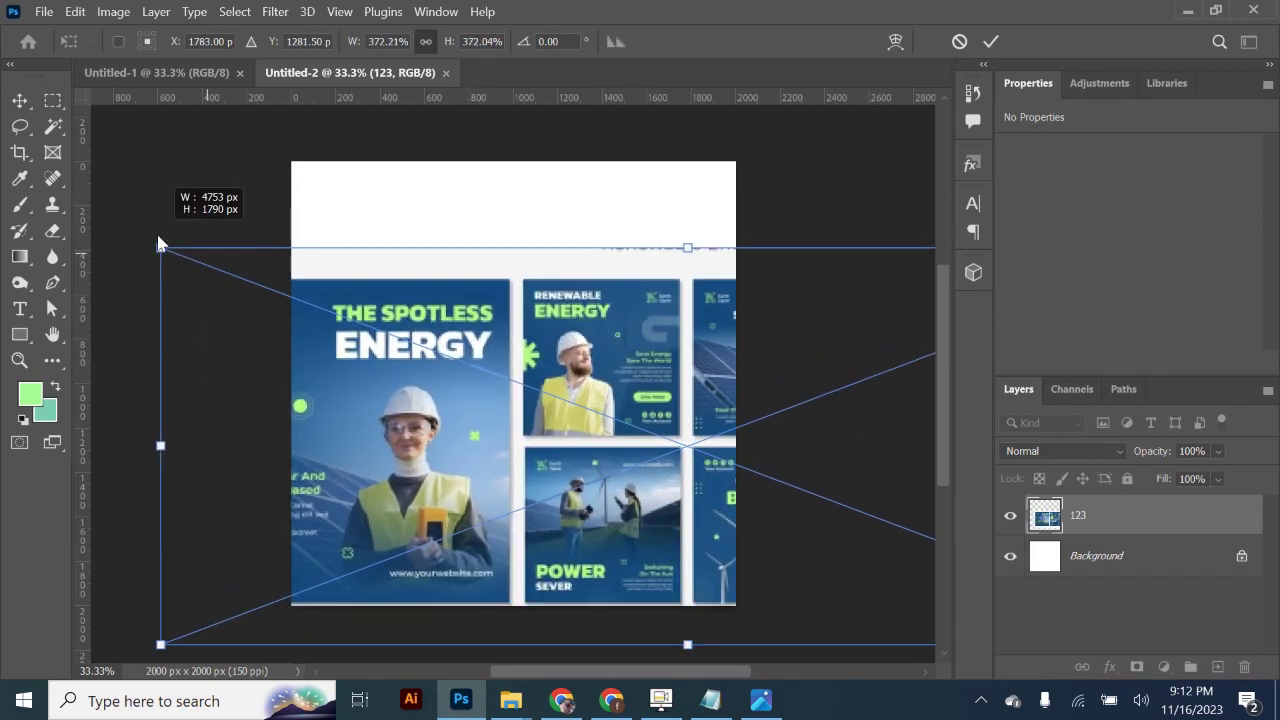
{"action": "left_click_drag", "start_coordinate": [214, 304], "coordinate": [390, 398]}
{"action": "left_click_drag", "start_coordinate": [335, 335], "coordinate": [214, 291]}
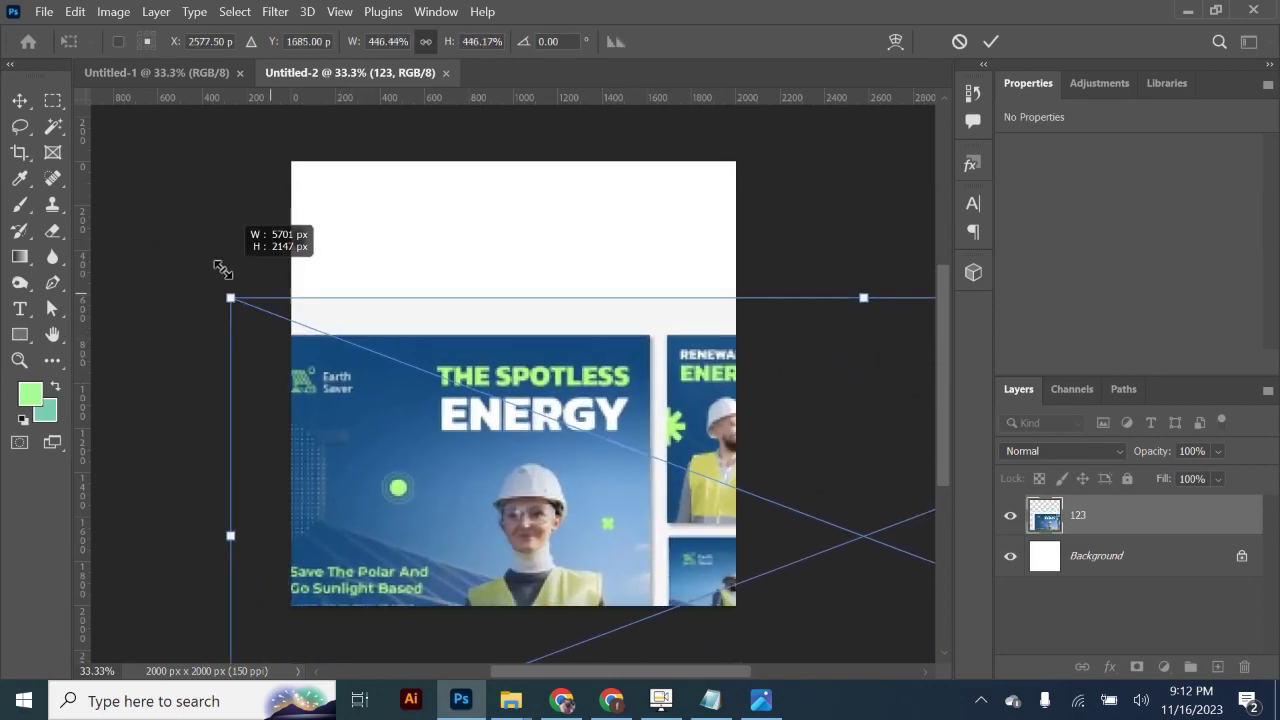
{"action": "left_click_drag", "start_coordinate": [389, 391], "coordinate": [340, 337]}
{"action": "left_click", "coordinate": [990, 41]}
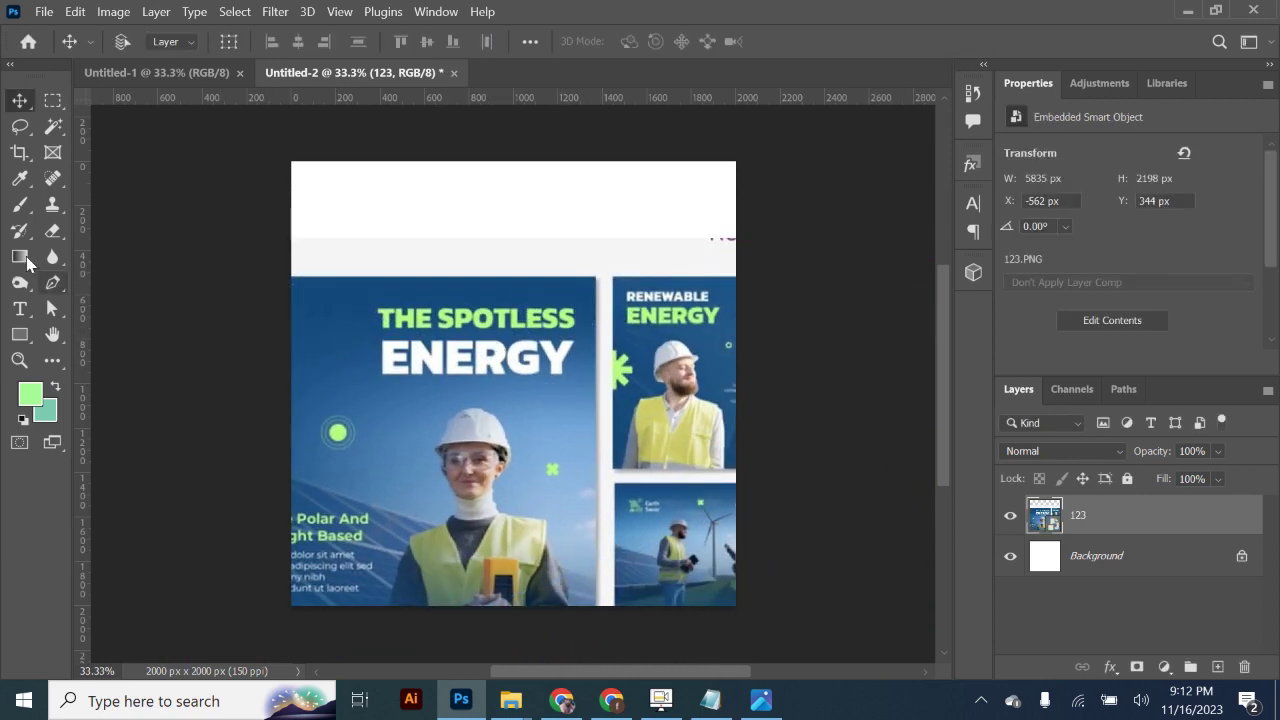
Step: Draw a green square near the top-left and duplicate it to the right
{"action": "left_click", "coordinate": [20, 334]}
{"action": "left_click_drag", "start_coordinate": [322, 190], "coordinate": [367, 236]}
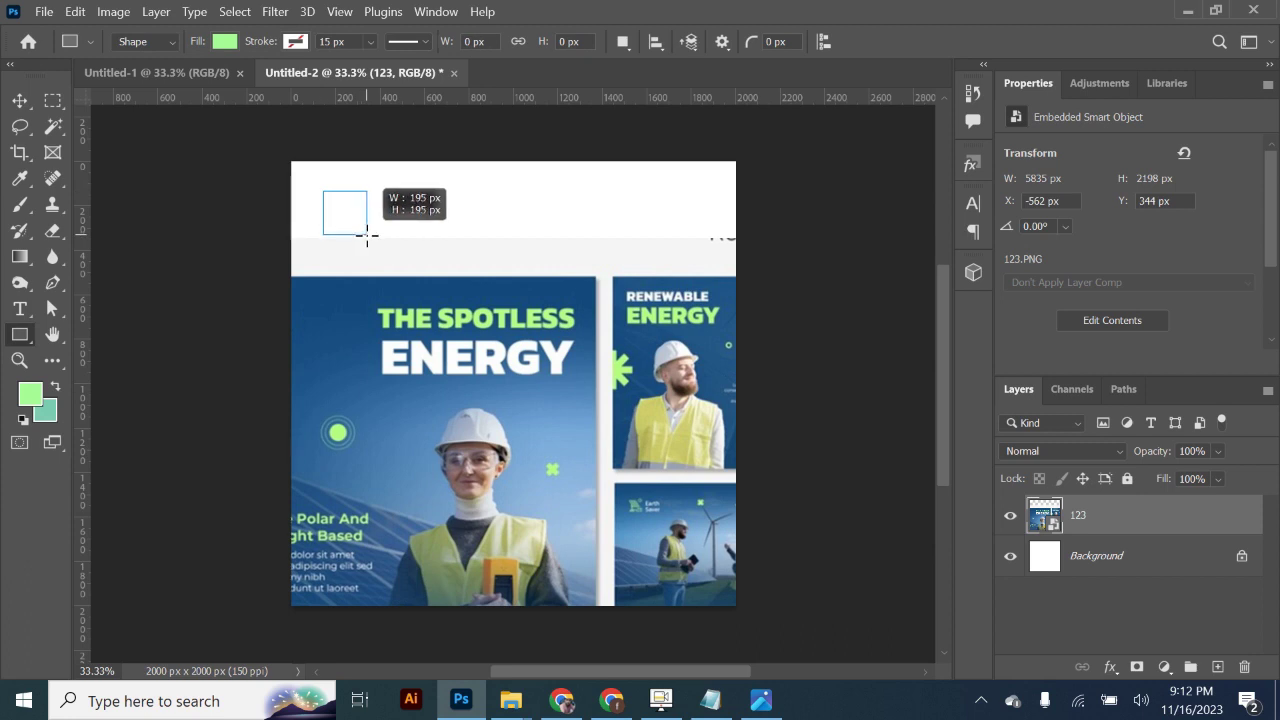
{"action": "left_click", "coordinate": [20, 100]}
{"action": "left_click_drag", "start_coordinate": [345, 218], "coordinate": [526, 211]}
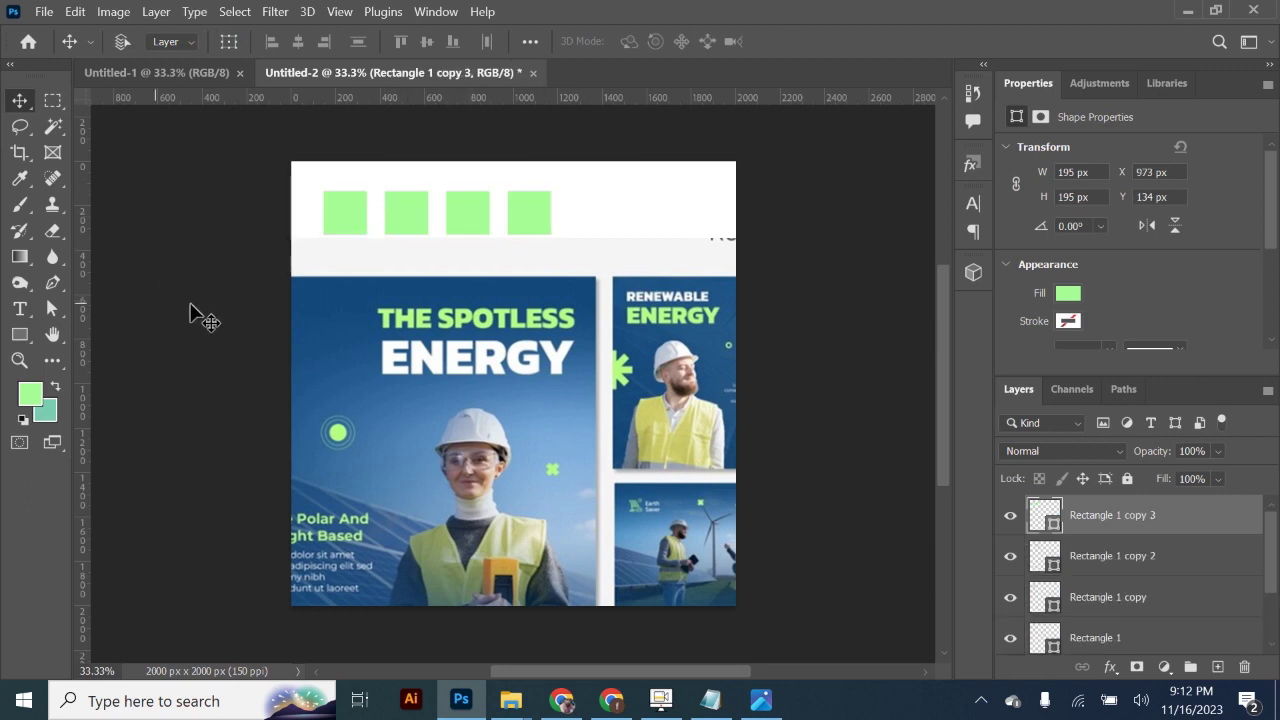
{"action": "left_click", "coordinate": [350, 225]}
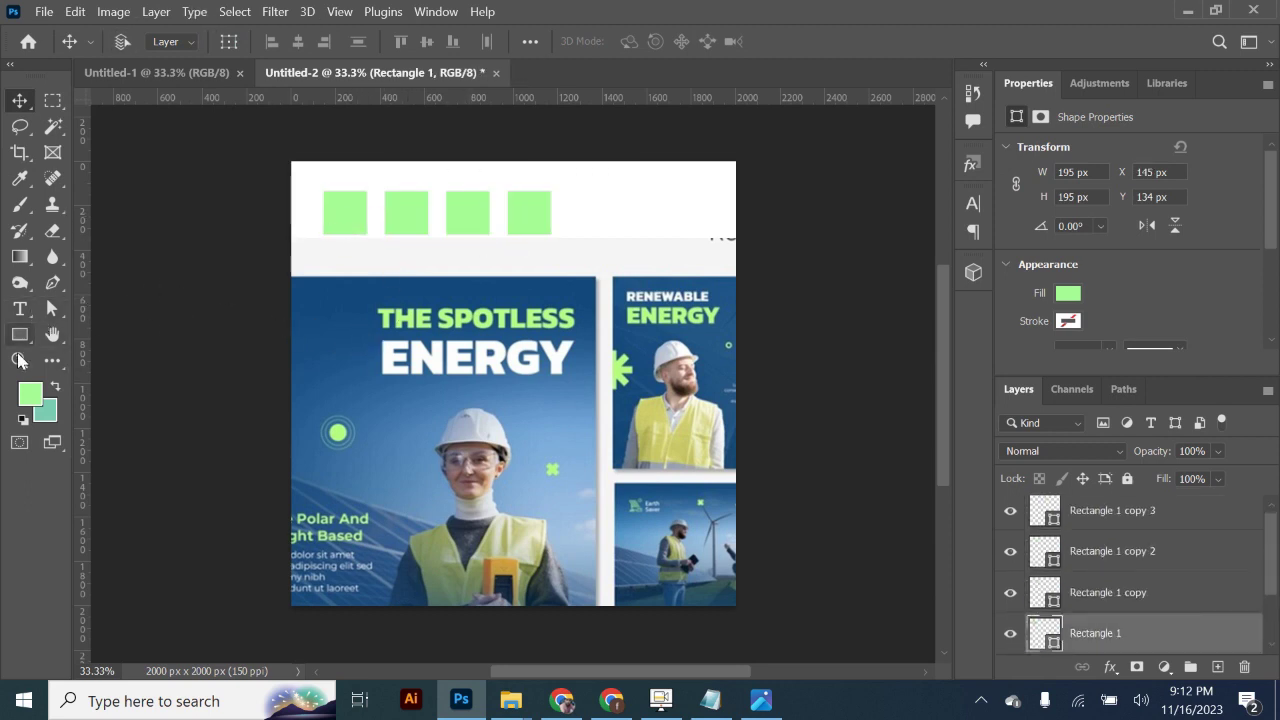
{"action": "left_click", "coordinate": [30, 394]}
Step: Fill the second square with dark blue sampled from the 123 reference image
{"action": "left_click", "coordinate": [1203, 308]}
{"action": "key", "text": "v"}
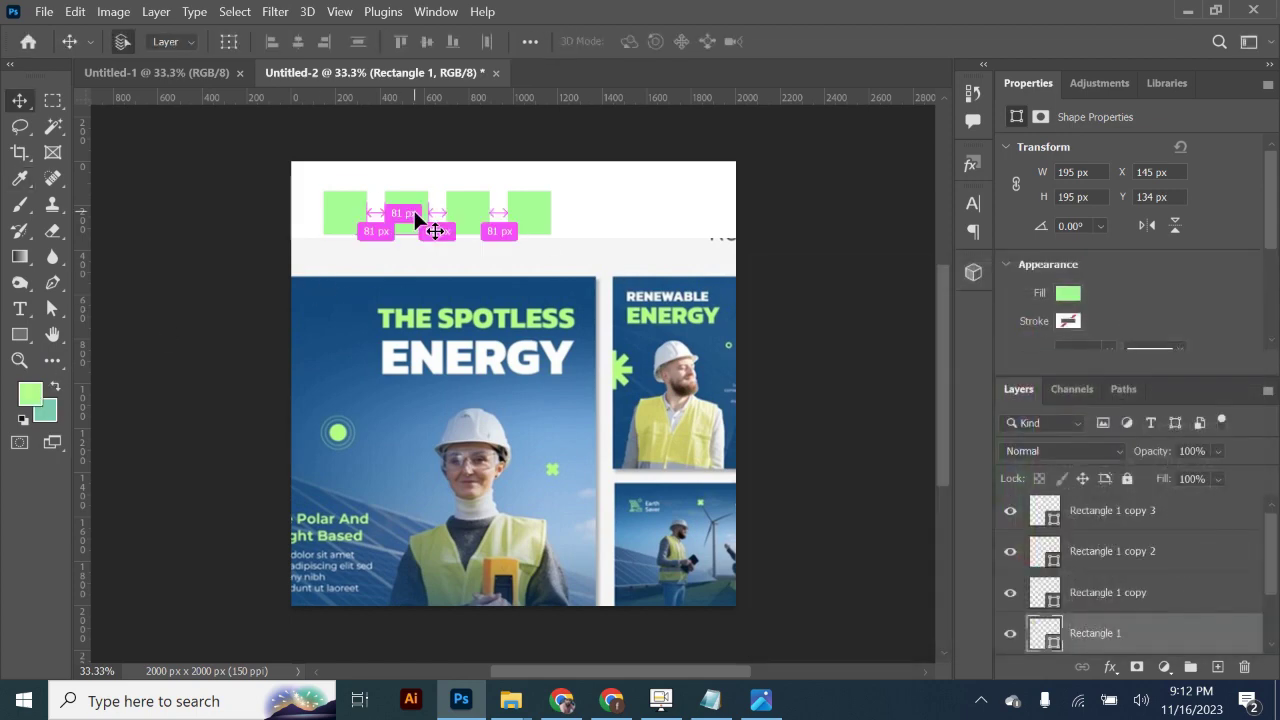
{"action": "left_click", "coordinate": [414, 214]}
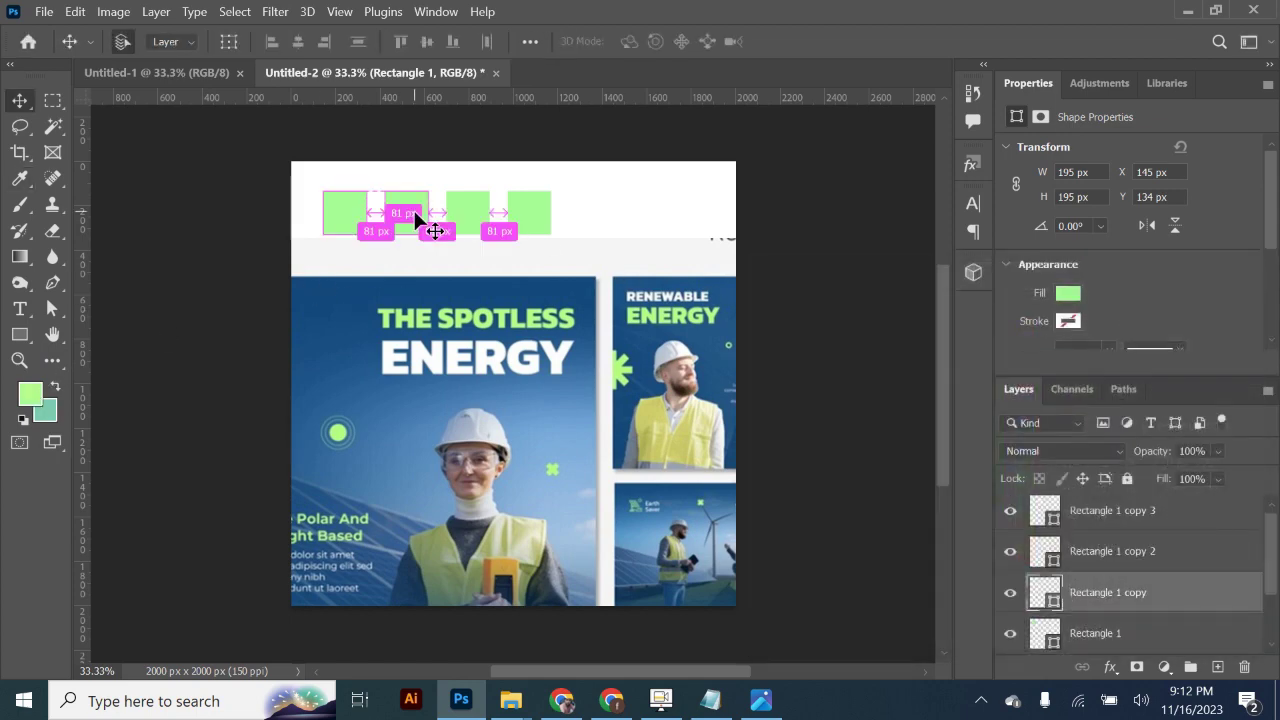
{"action": "double_click", "coordinate": [1038, 598]}
{"action": "left_click", "coordinate": [355, 280]}
{"action": "left_click", "coordinate": [1203, 307]}
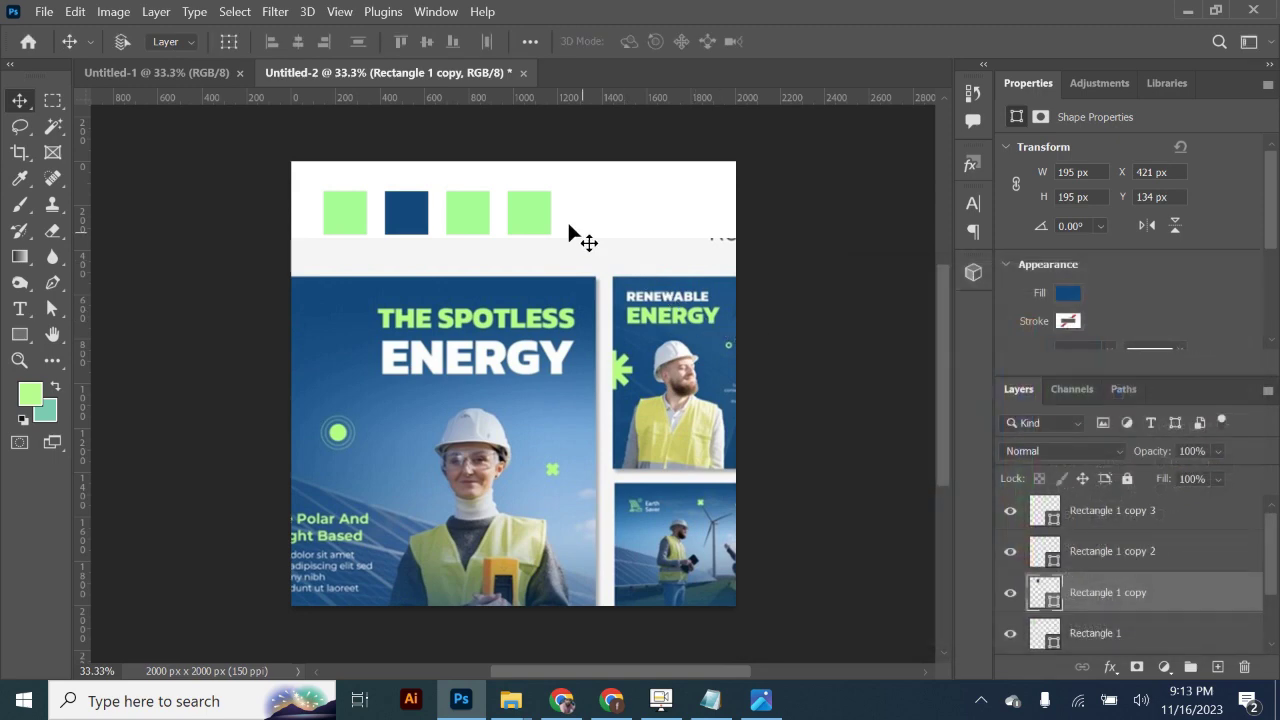
Step: Delete the 123 reference image layer and bring the Solar energy folder forward
{"action": "left_click", "coordinate": [521, 350]}
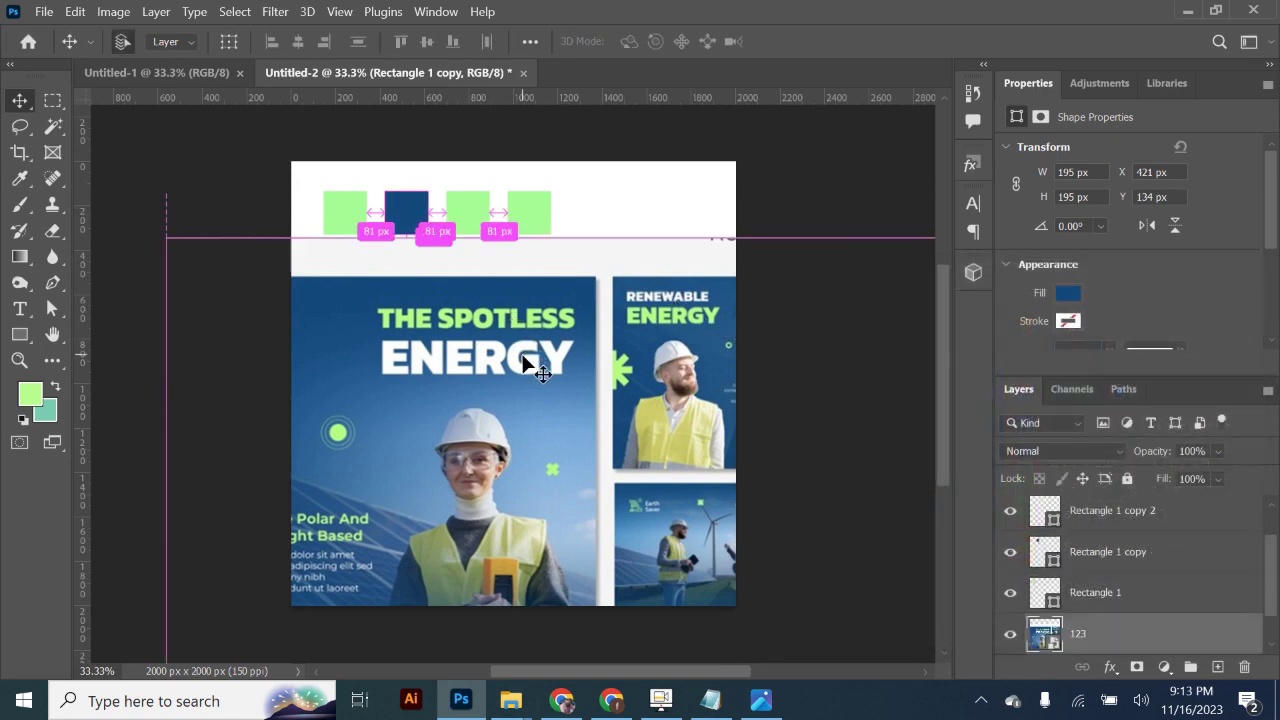
{"action": "key", "text": "Delete"}
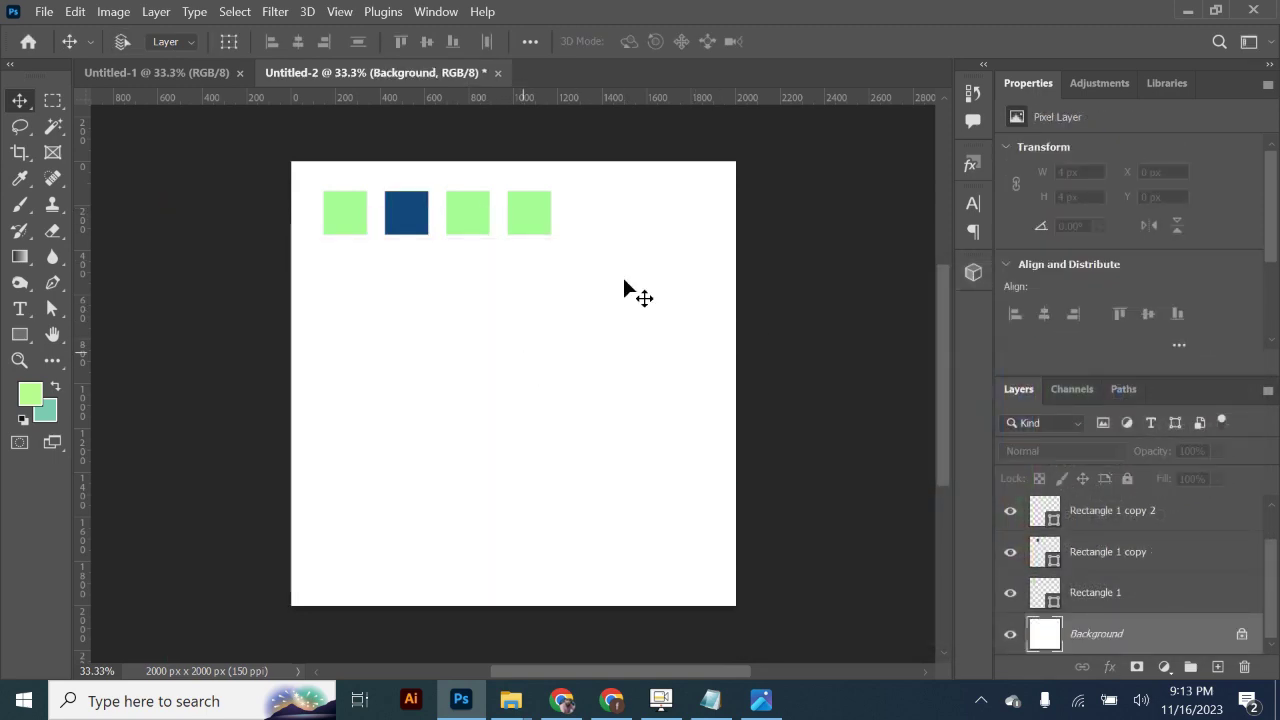
{"action": "left_click", "coordinate": [1189, 11]}
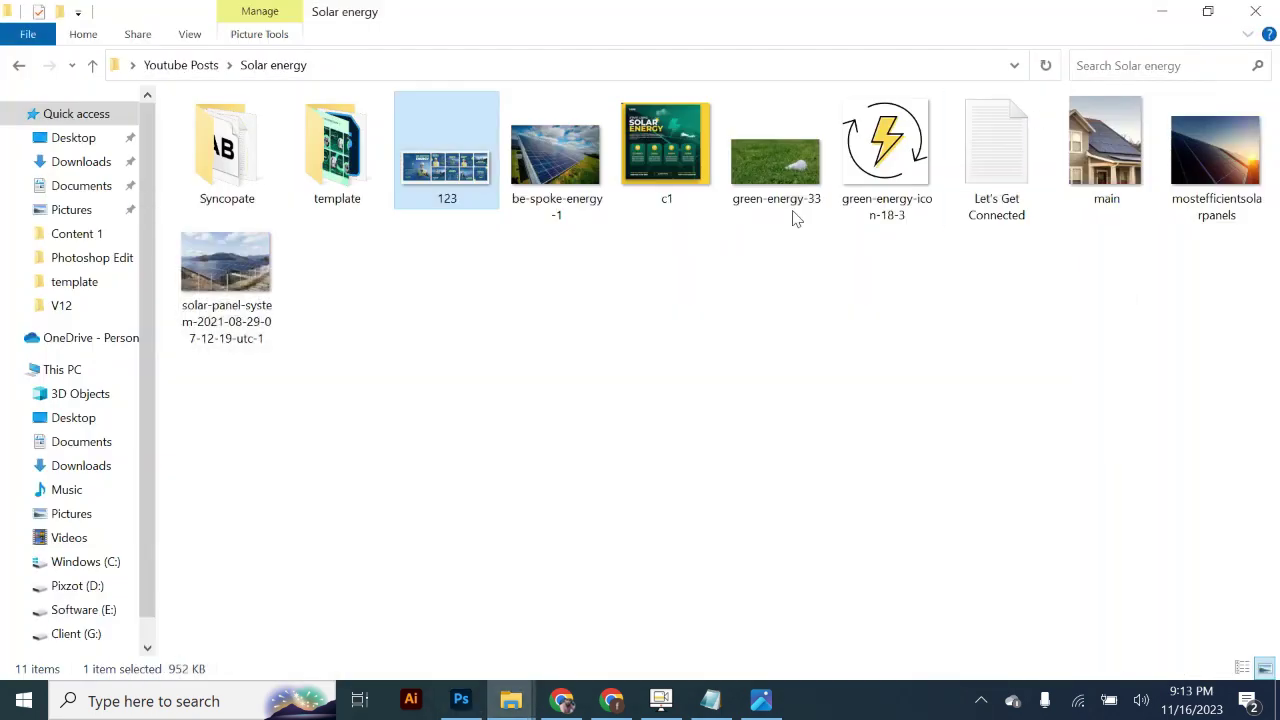
Step: Place the c1 poster and fill the third square with yellow sampled from it
{"action": "mouse_move", "coordinate": [666, 160]}
{"action": "left_mouse_down"}
{"action": "mouse_move", "coordinate": [497, 543]}
{"action": "mouse_move", "coordinate": [540, 400]}
{"action": "left_mouse_up"}
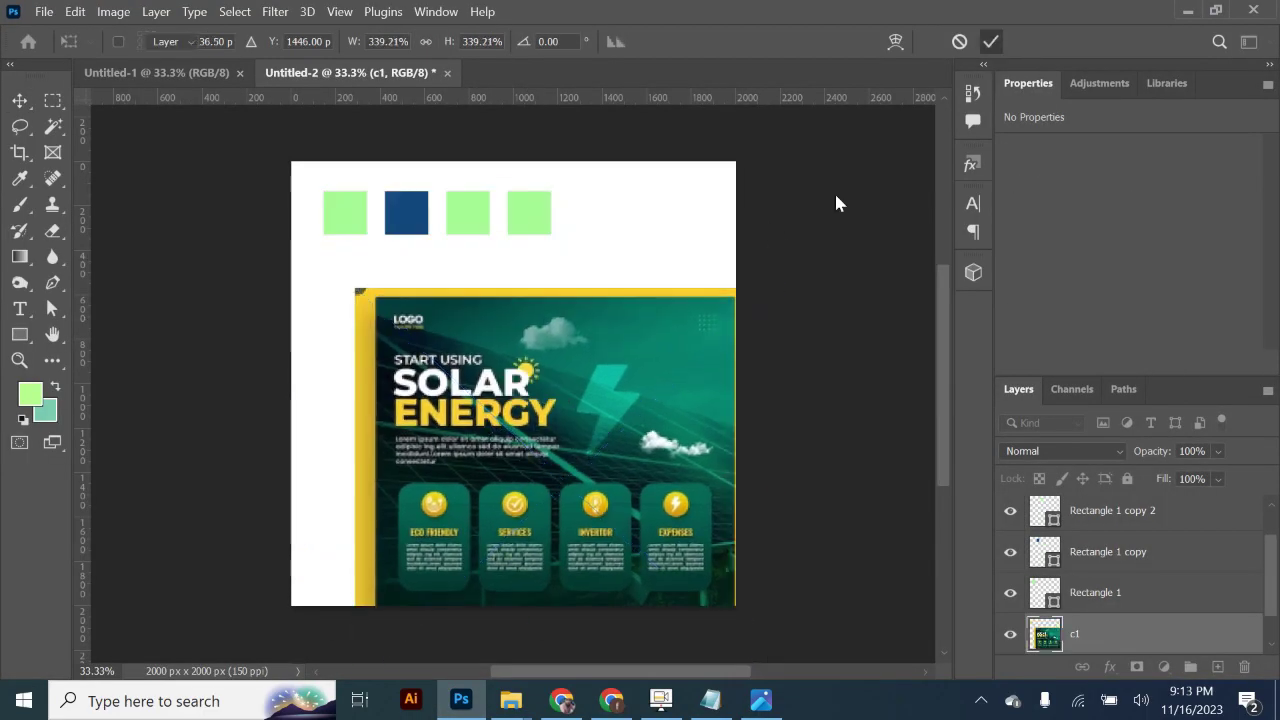
{"action": "left_click", "coordinate": [1047, 517]}
{"action": "double_click", "coordinate": [1047, 517]}
{"action": "left_click", "coordinate": [456, 404]}
{"action": "left_click", "coordinate": [1203, 308]}
Step: Fill the fourth square with dark green sampled from the c1 poster
{"action": "double_click", "coordinate": [1045, 517]}
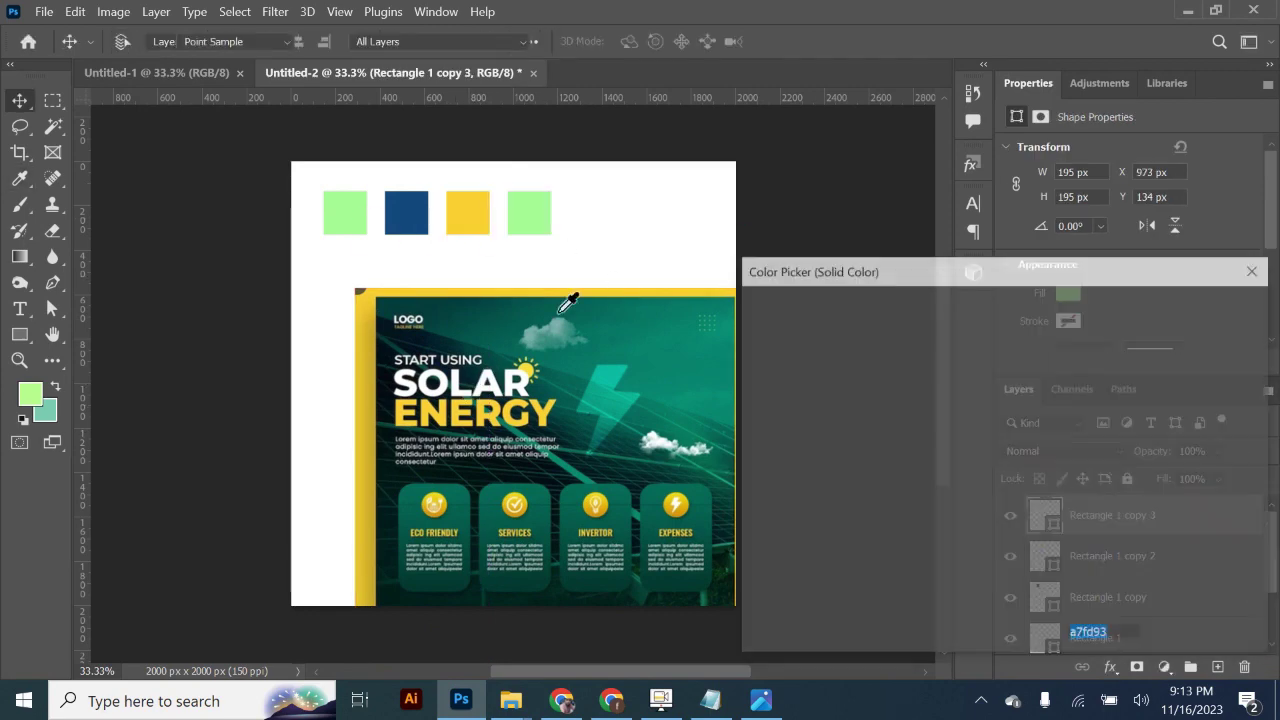
{"action": "left_click", "coordinate": [459, 314]}
{"action": "left_click", "coordinate": [460, 312]}
{"action": "left_click", "coordinate": [1225, 310]}
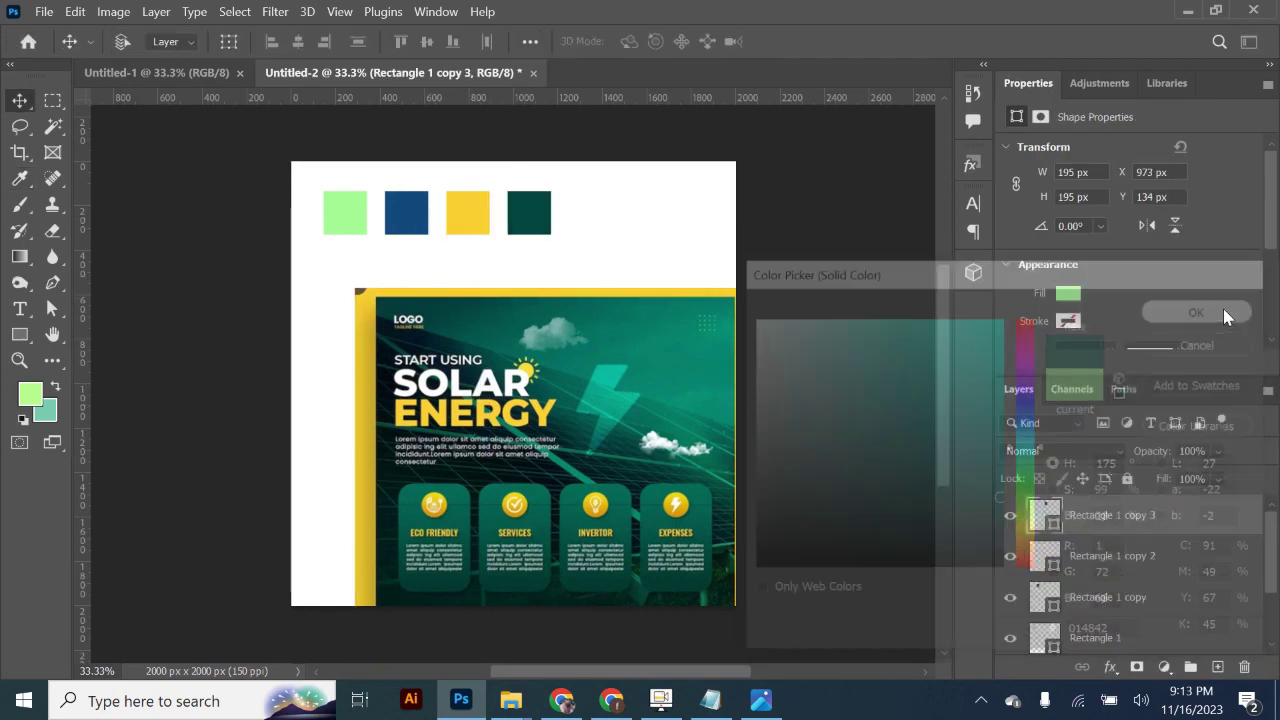
Step: Delete the c1 poster layer and show the Untitled-1 document
{"action": "left_click", "coordinate": [552, 457]}
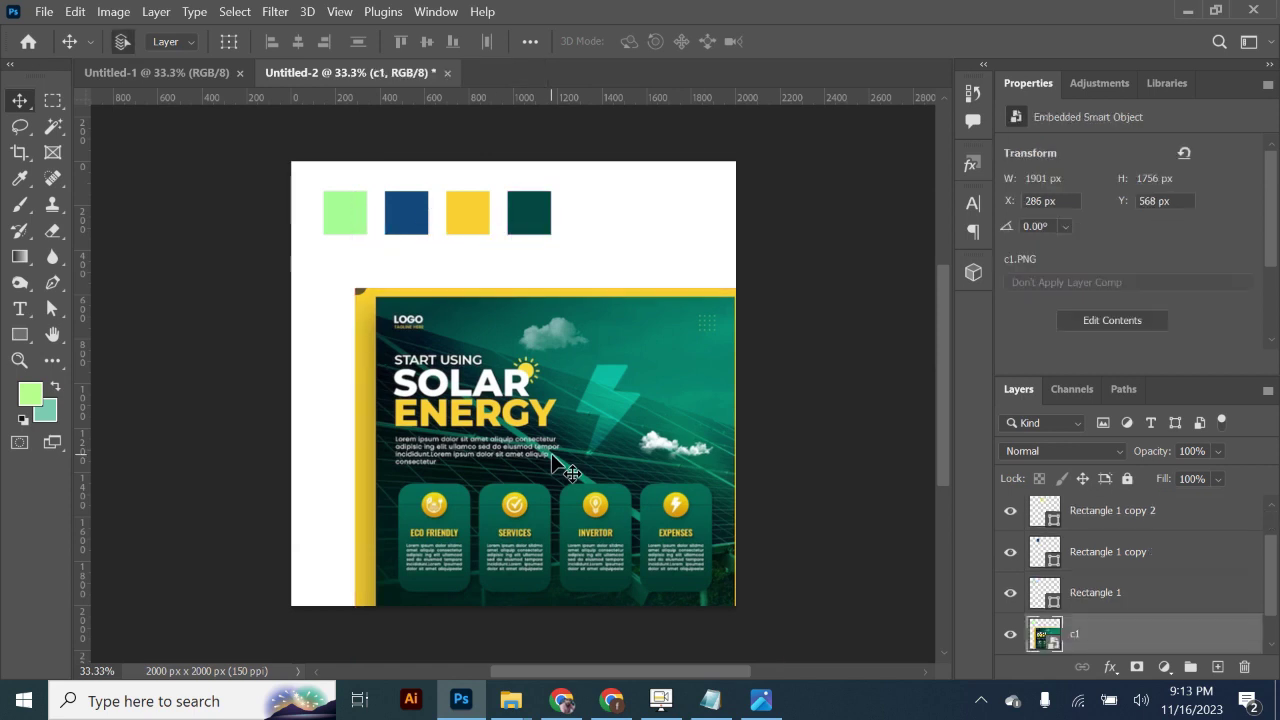
{"action": "key", "text": "Delete"}
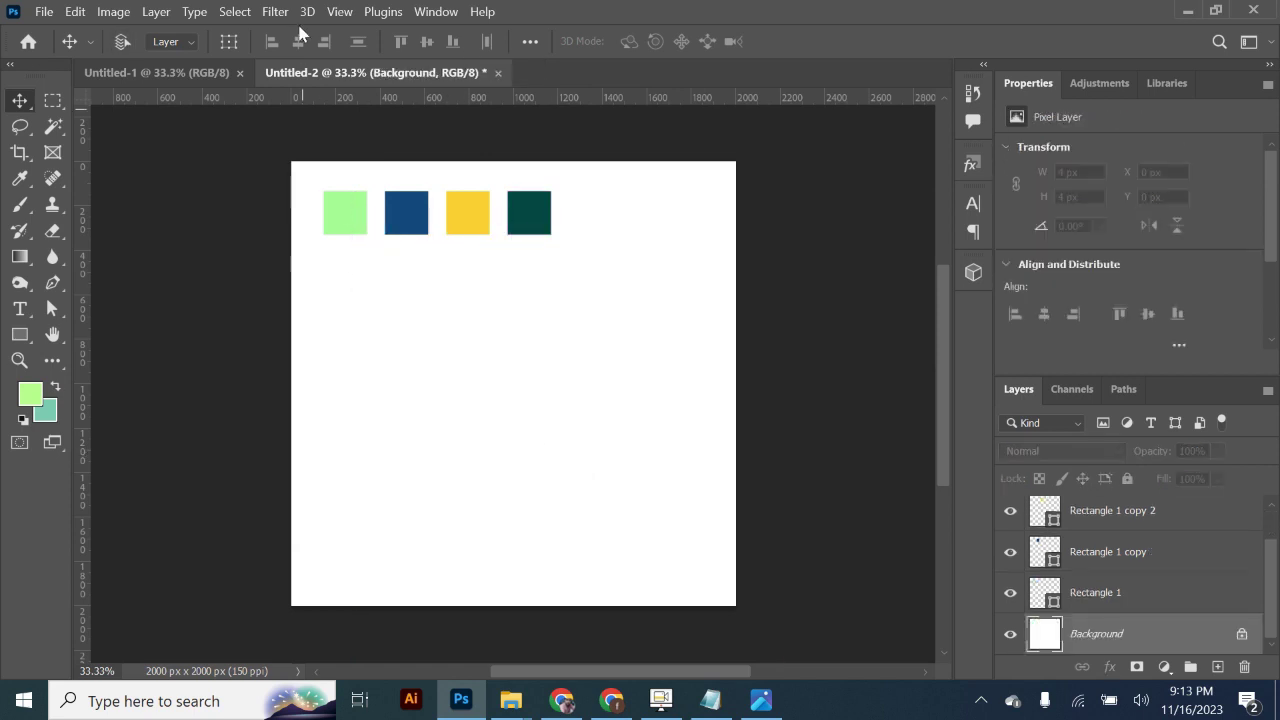
{"action": "left_click", "coordinate": [184, 70]}
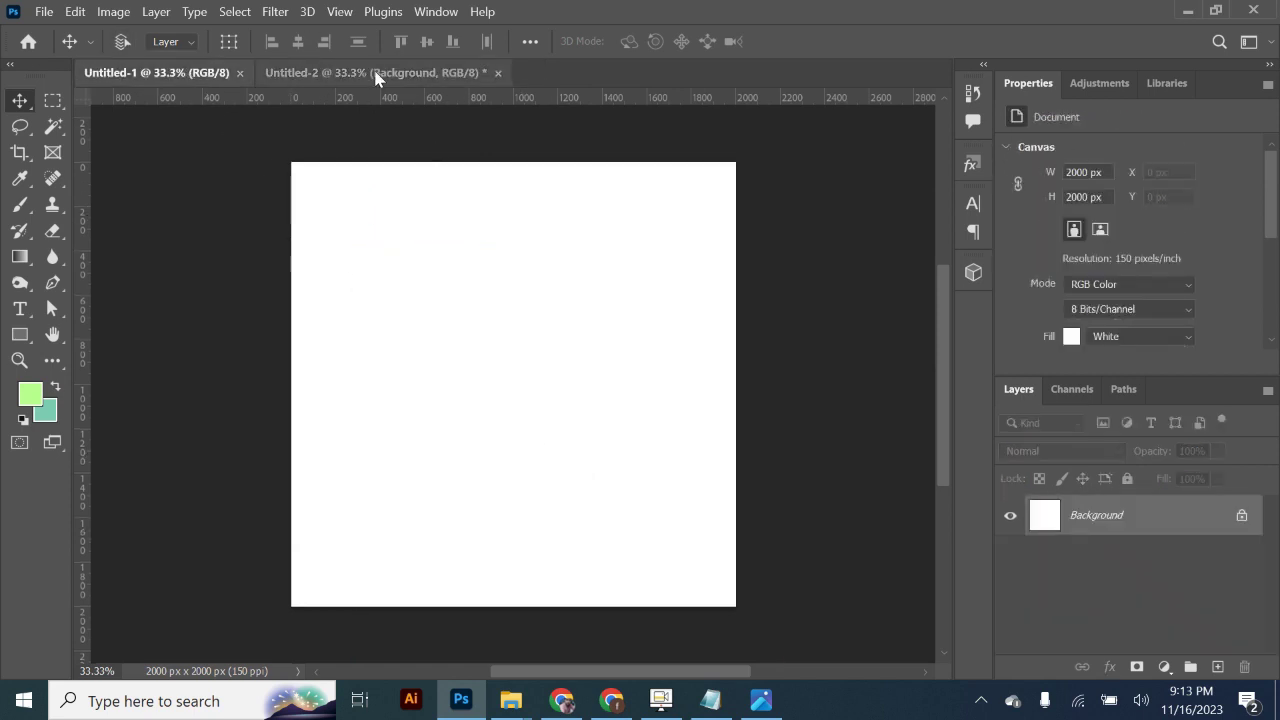
Step: View the 8822331 template image in Photos, then return to the Solar energy folder
{"action": "left_click", "coordinate": [1188, 10]}
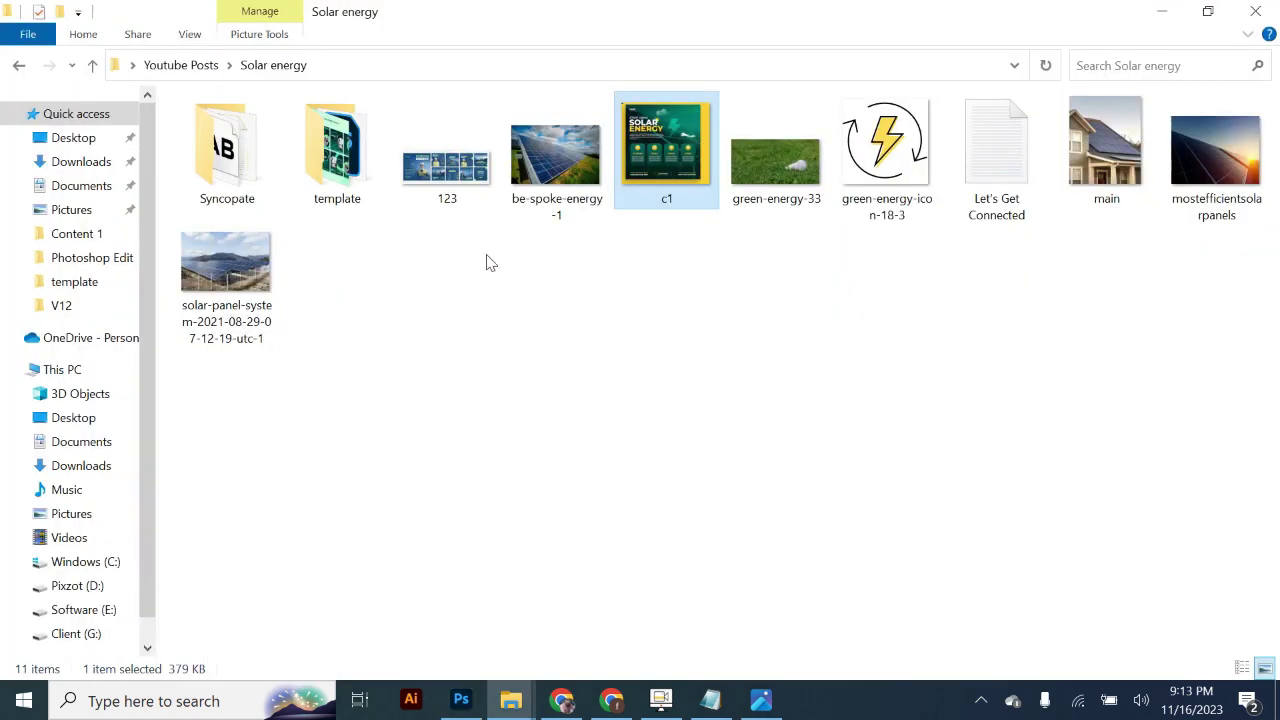
{"action": "double_click", "coordinate": [337, 150]}
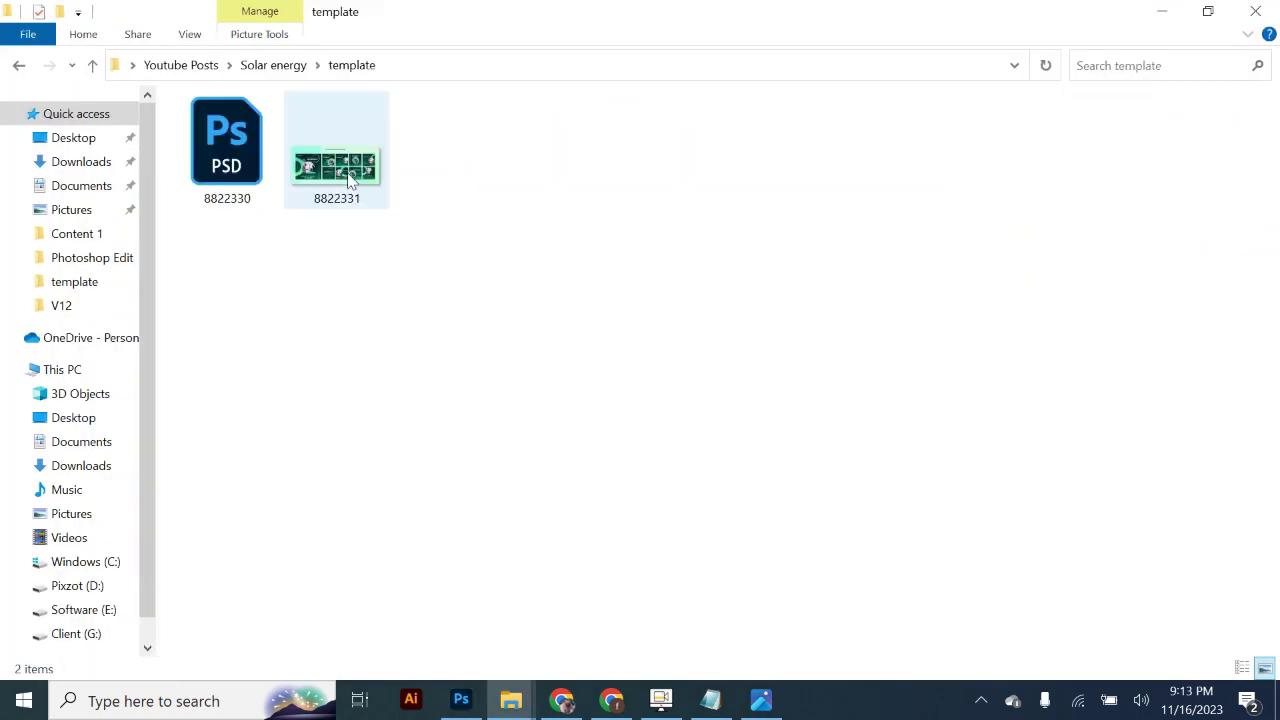
{"action": "double_click", "coordinate": [349, 178]}
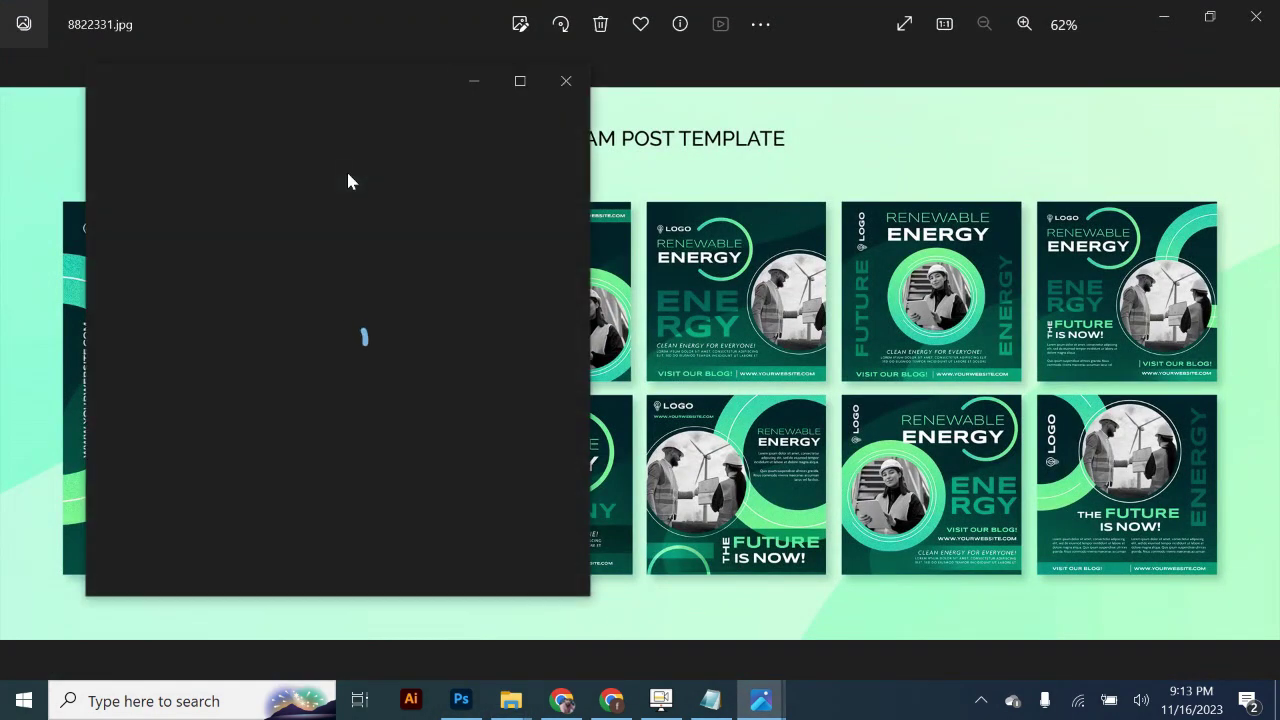
{"action": "left_click", "coordinate": [566, 81]}
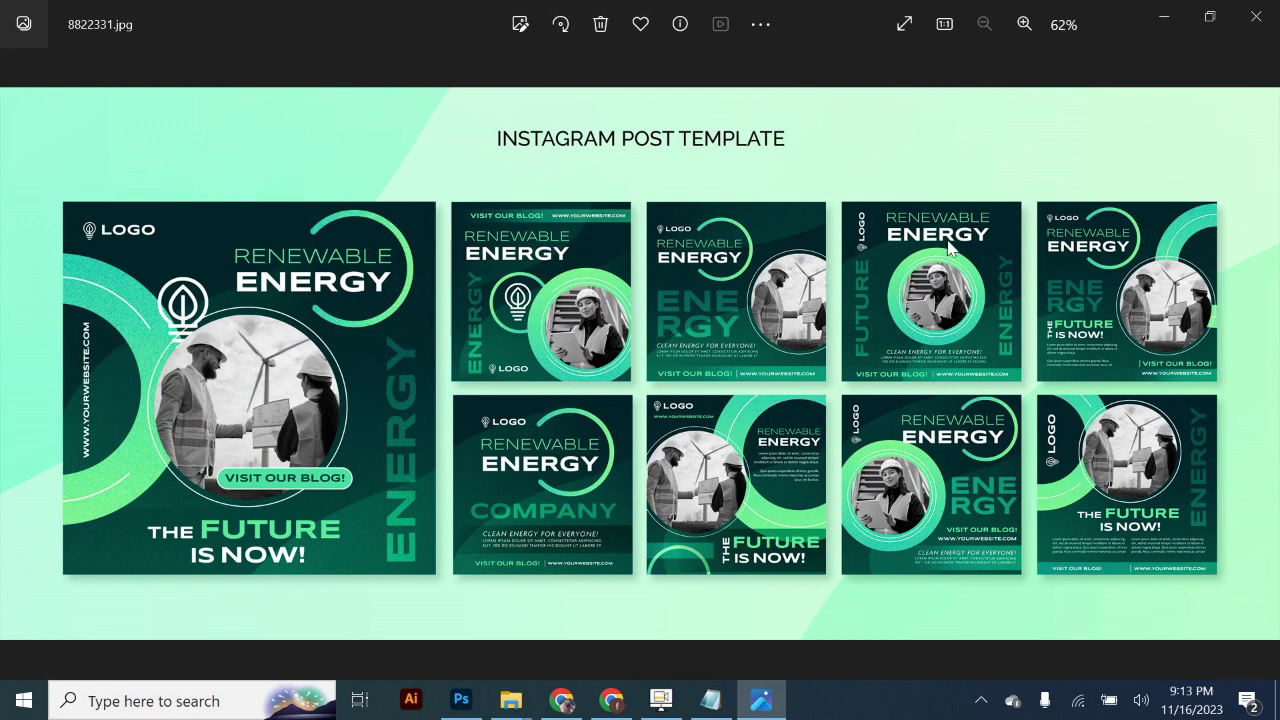
{"action": "left_click", "coordinate": [1255, 17]}
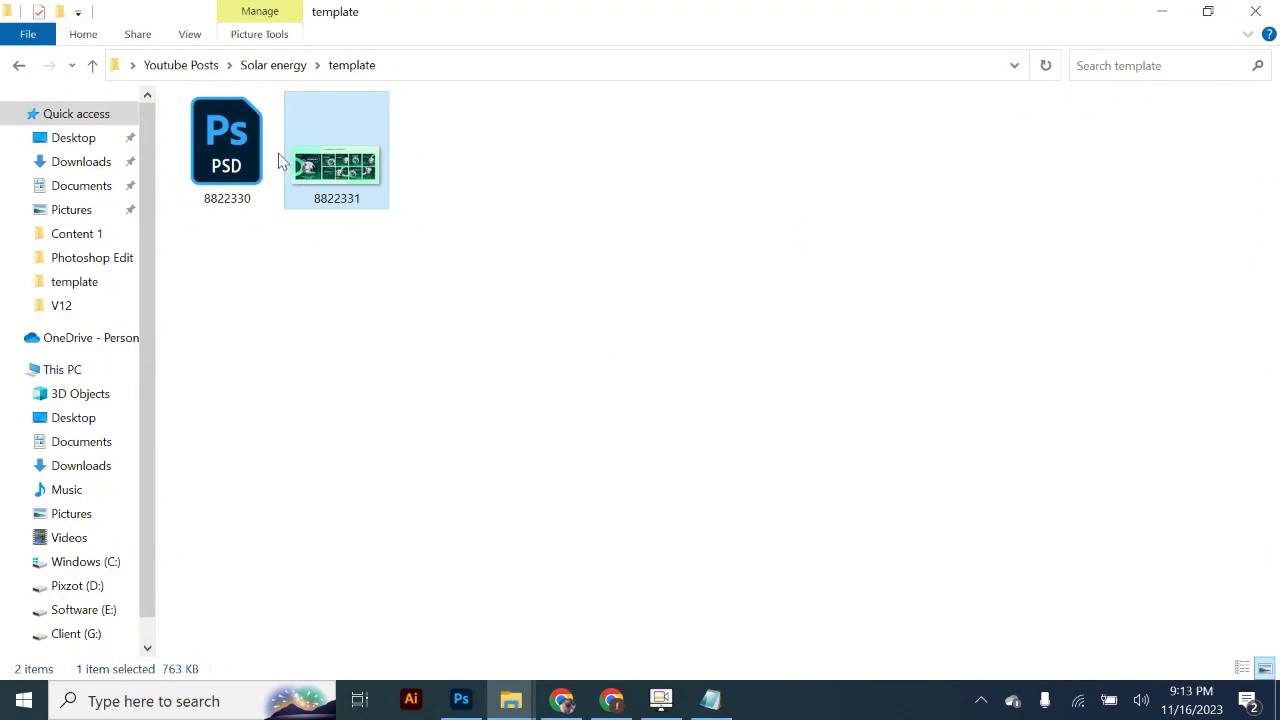
{"action": "left_click", "coordinate": [273, 65]}
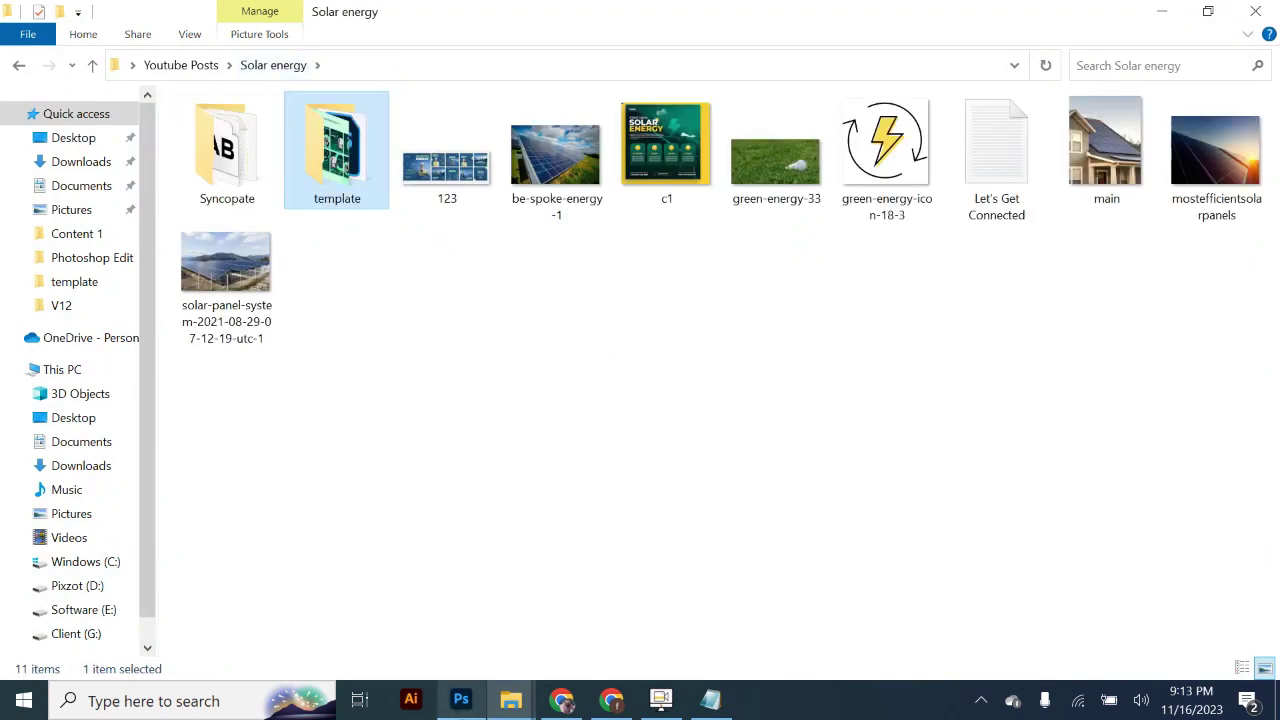
Step: Set the foreground colour to the second square's dark blue in Untitled-2
{"action": "left_click", "coordinate": [460, 700]}
{"action": "left_click", "coordinate": [367, 78]}
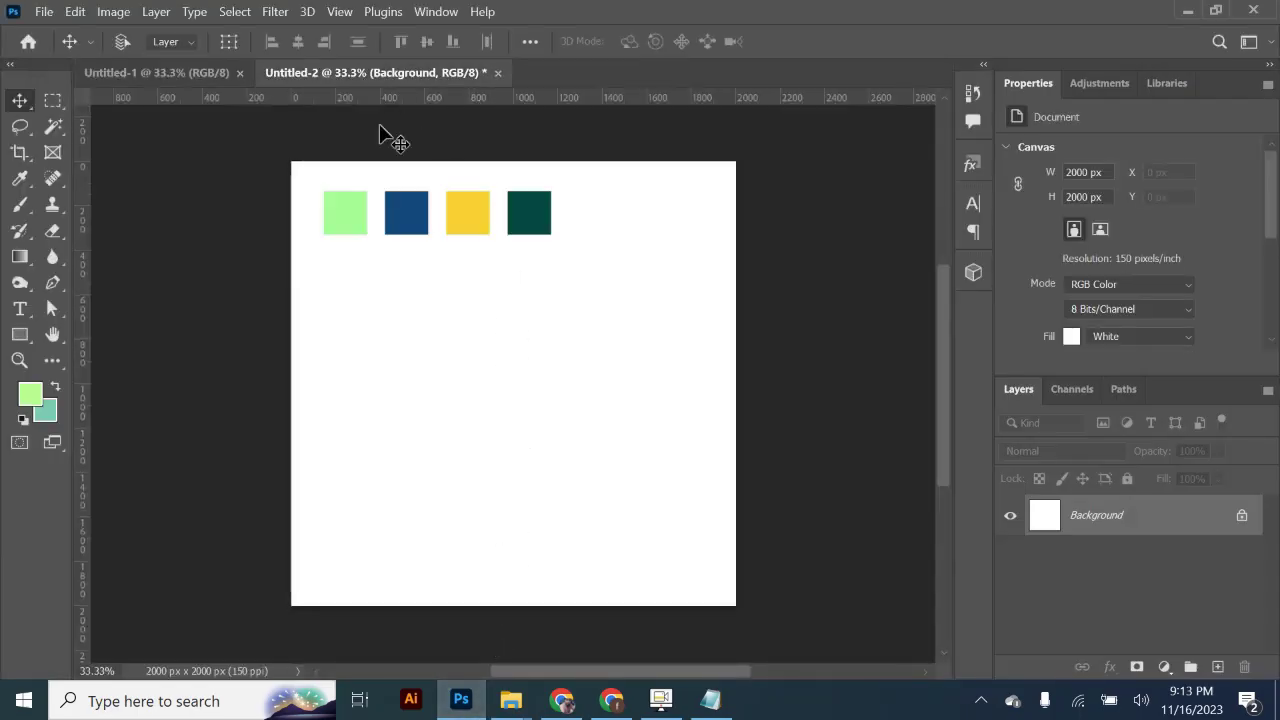
{"action": "left_click", "coordinate": [34, 405]}
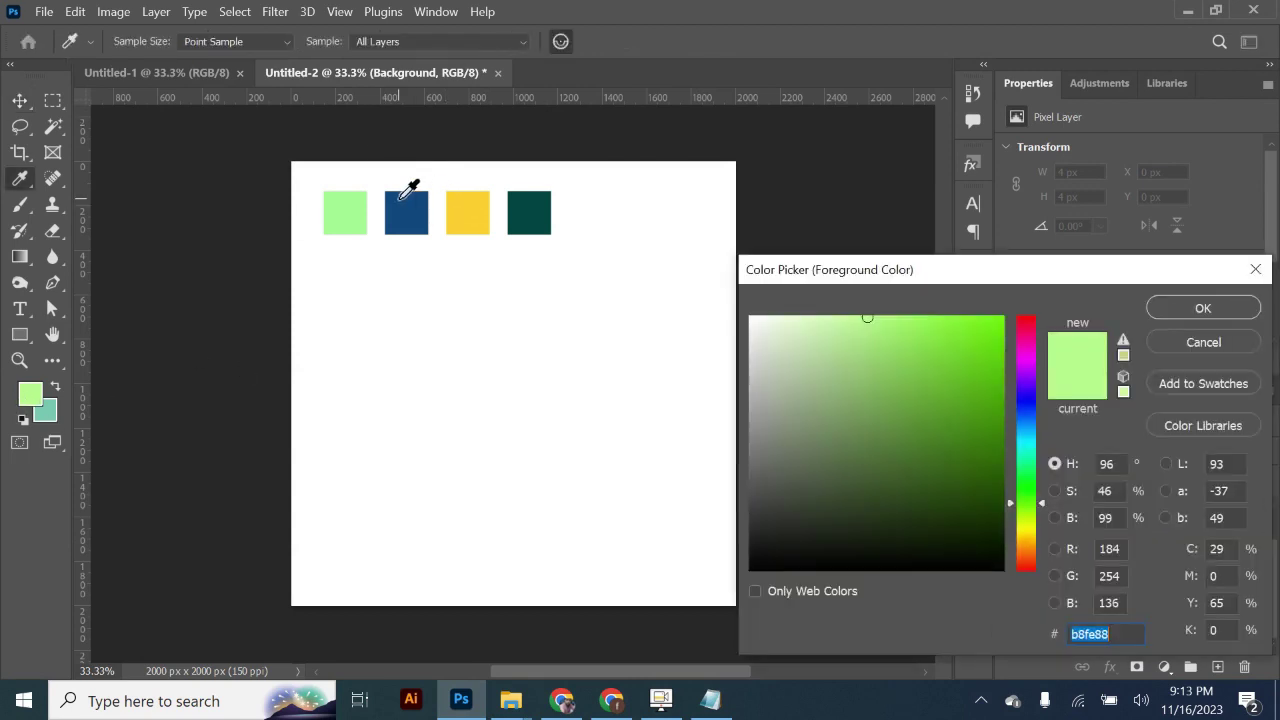
{"action": "left_click", "coordinate": [405, 205]}
{"action": "left_click", "coordinate": [1215, 306]}
Step: Add a dark blue (#154a80) Solid Color fill layer covering Untitled-1
{"action": "left_click", "coordinate": [115, 74]}
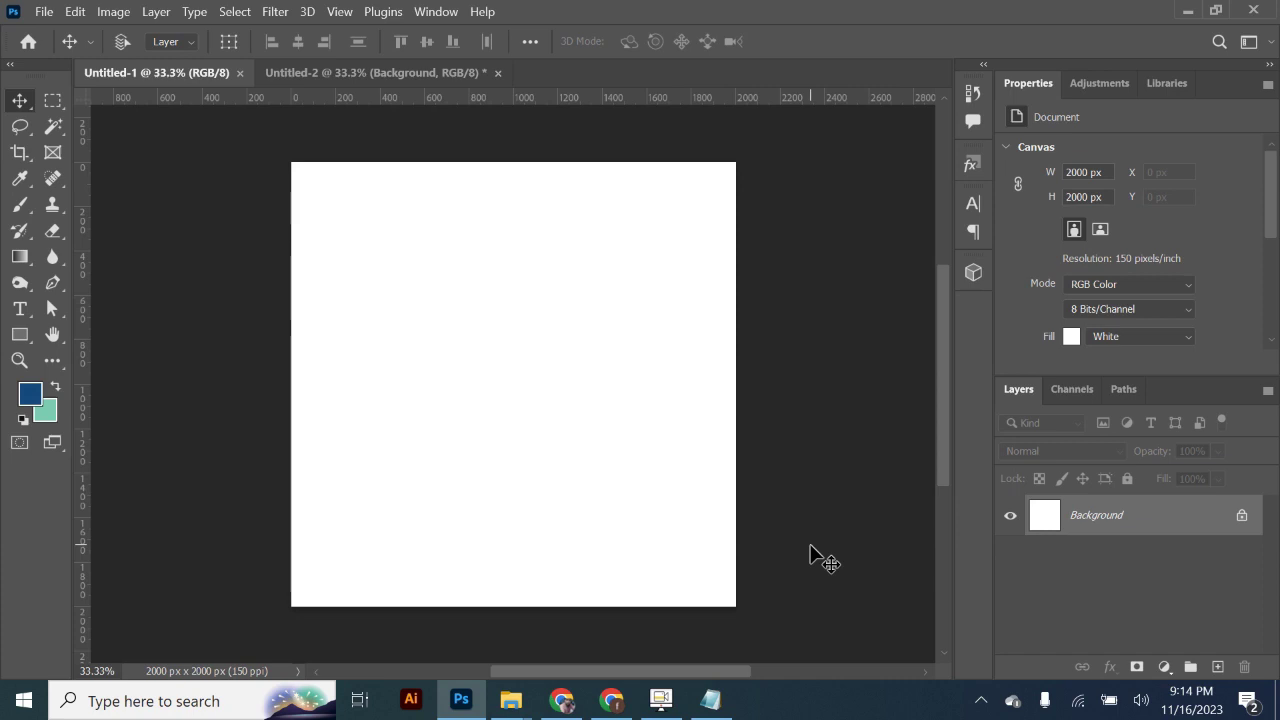
{"action": "left_click", "coordinate": [1162, 666]}
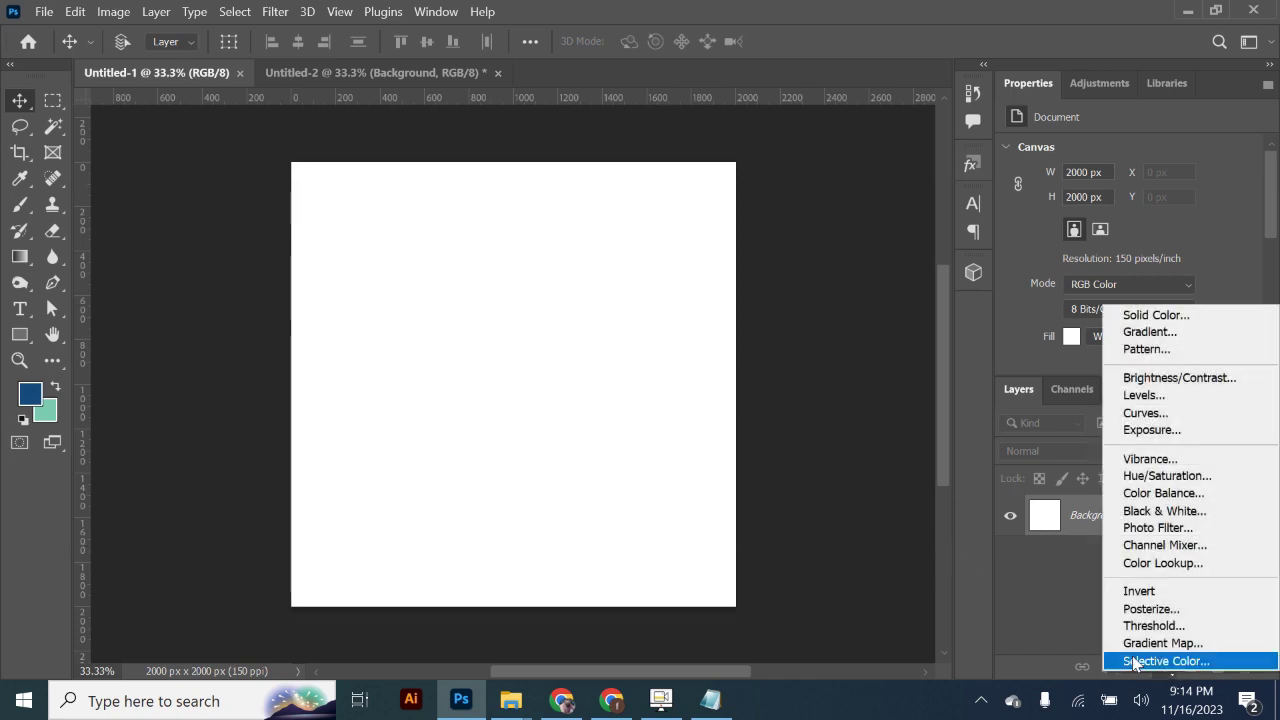
{"action": "left_click", "coordinate": [1137, 316]}
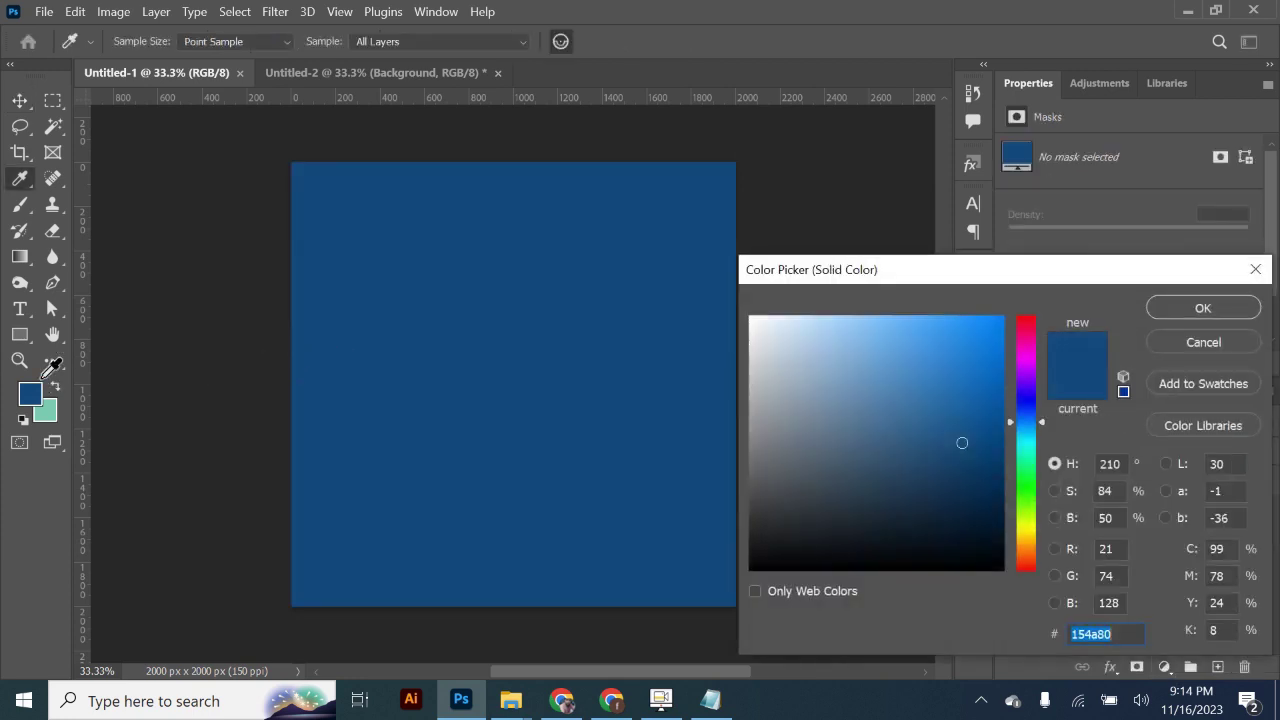
{"action": "left_click", "coordinate": [1237, 313]}
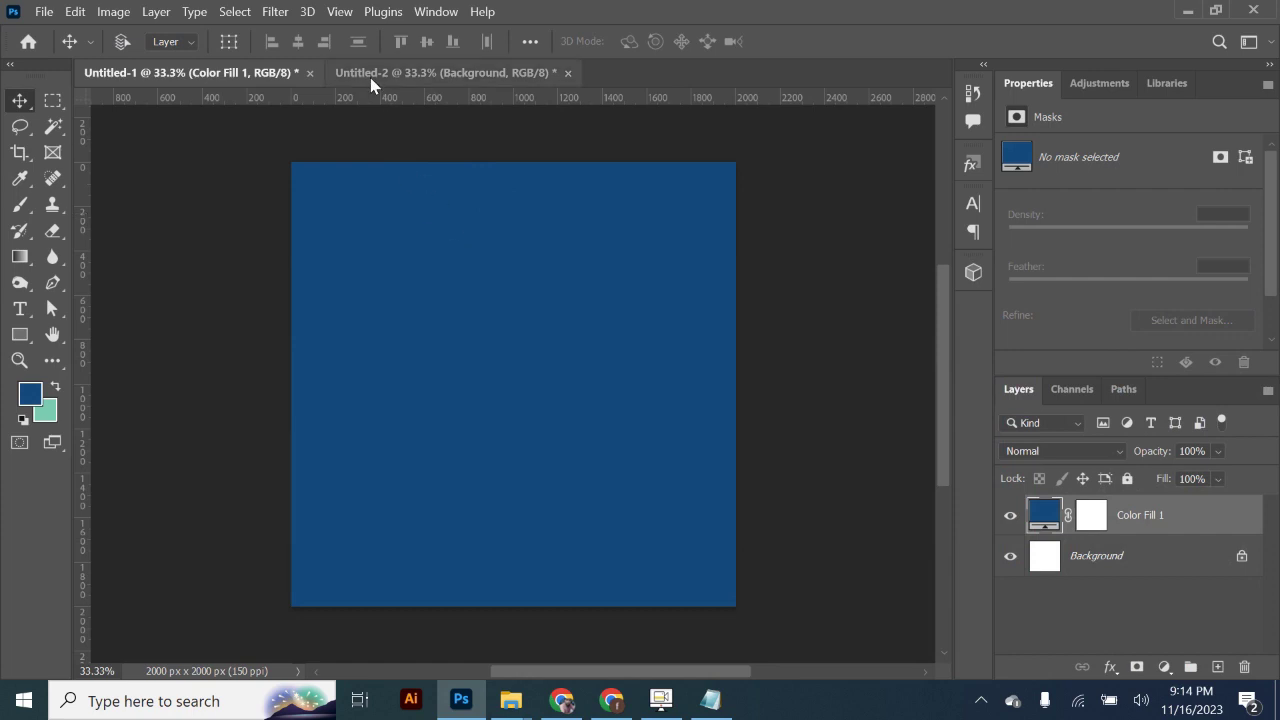
{"action": "left_click", "coordinate": [431, 77]}
{"action": "left_click", "coordinate": [285, 76]}
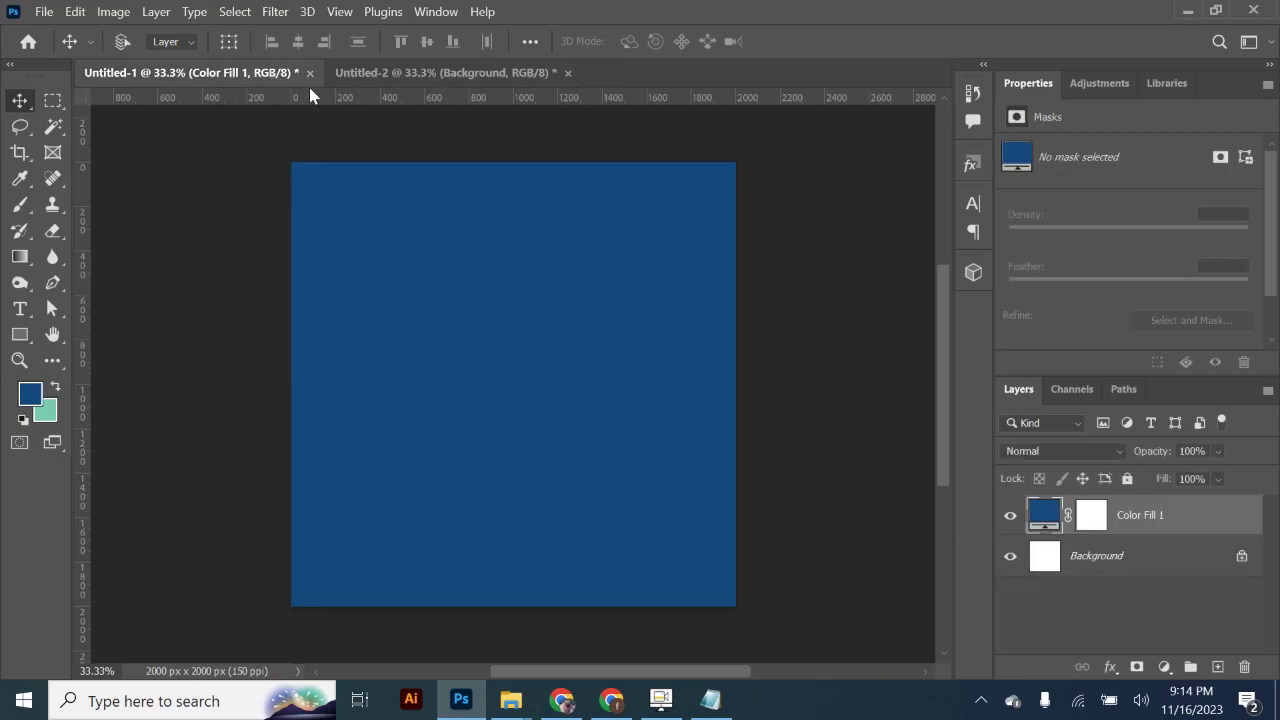
{"action": "left_click", "coordinate": [1188, 12]}
Step: Look at the c1 poster reference image, then go back to Photoshop
{"action": "left_click", "coordinate": [675, 160]}
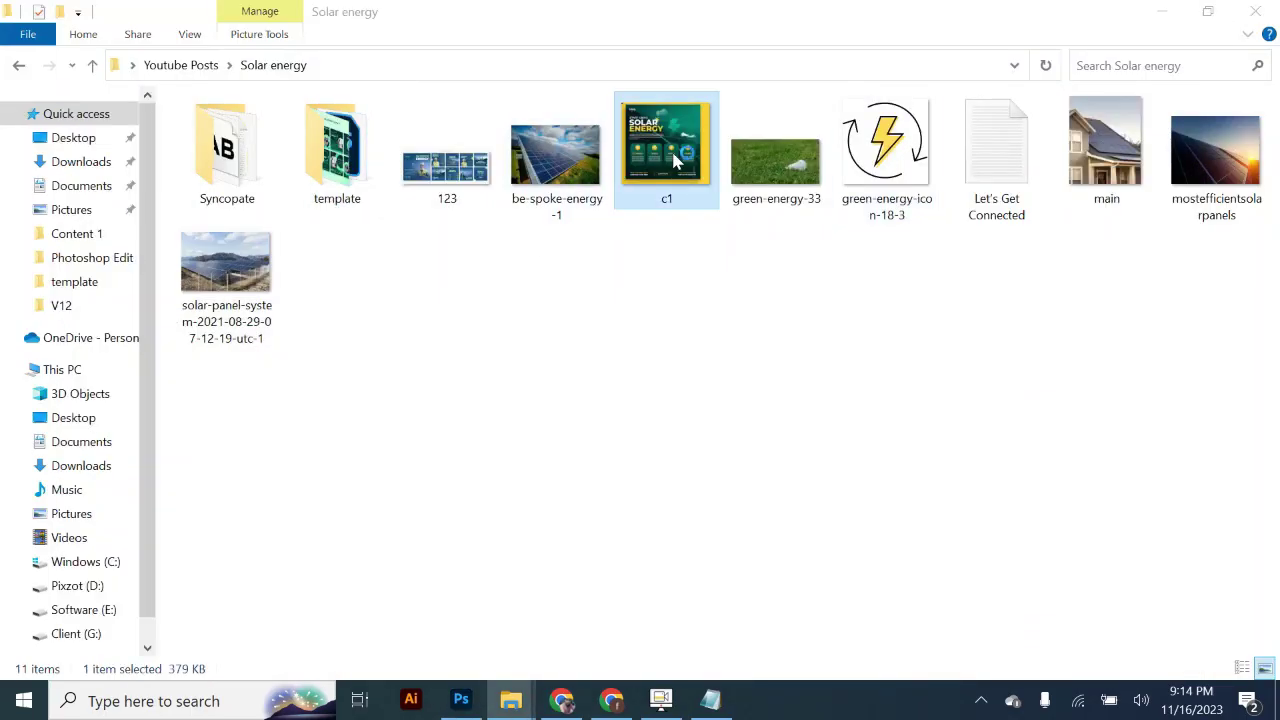
{"action": "double_click", "coordinate": [675, 160]}
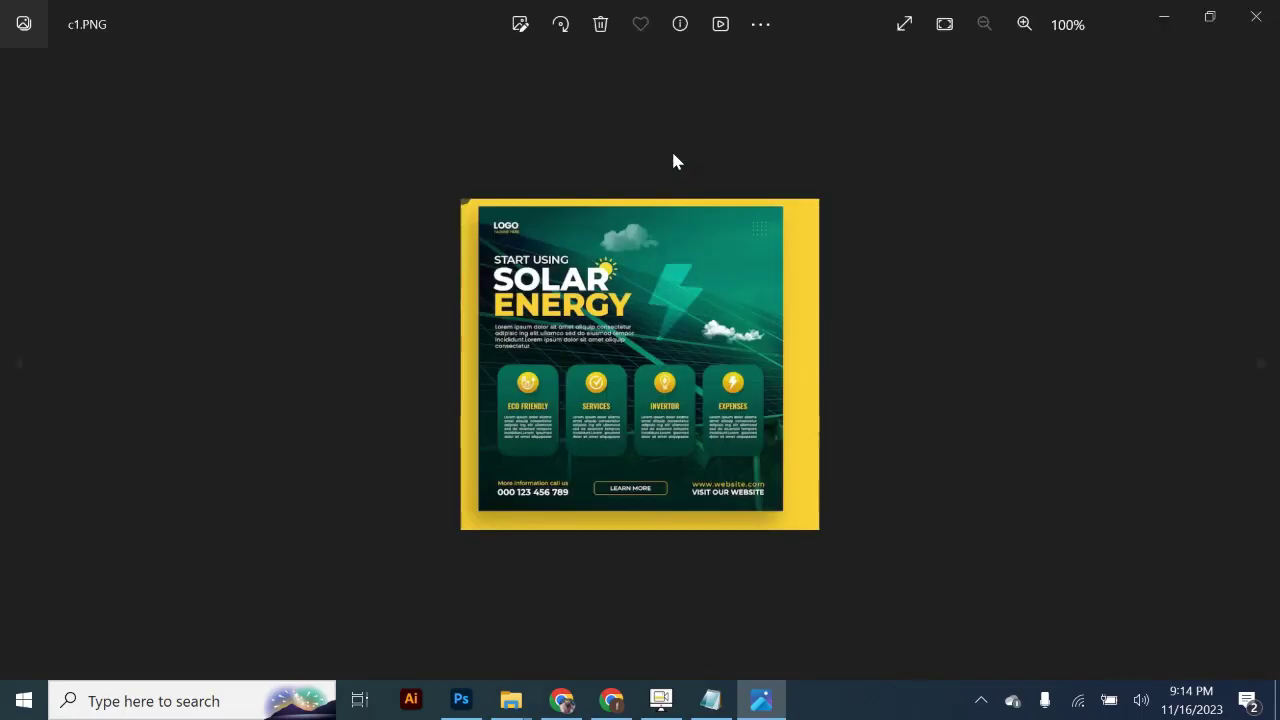
{"action": "left_click", "coordinate": [461, 700]}
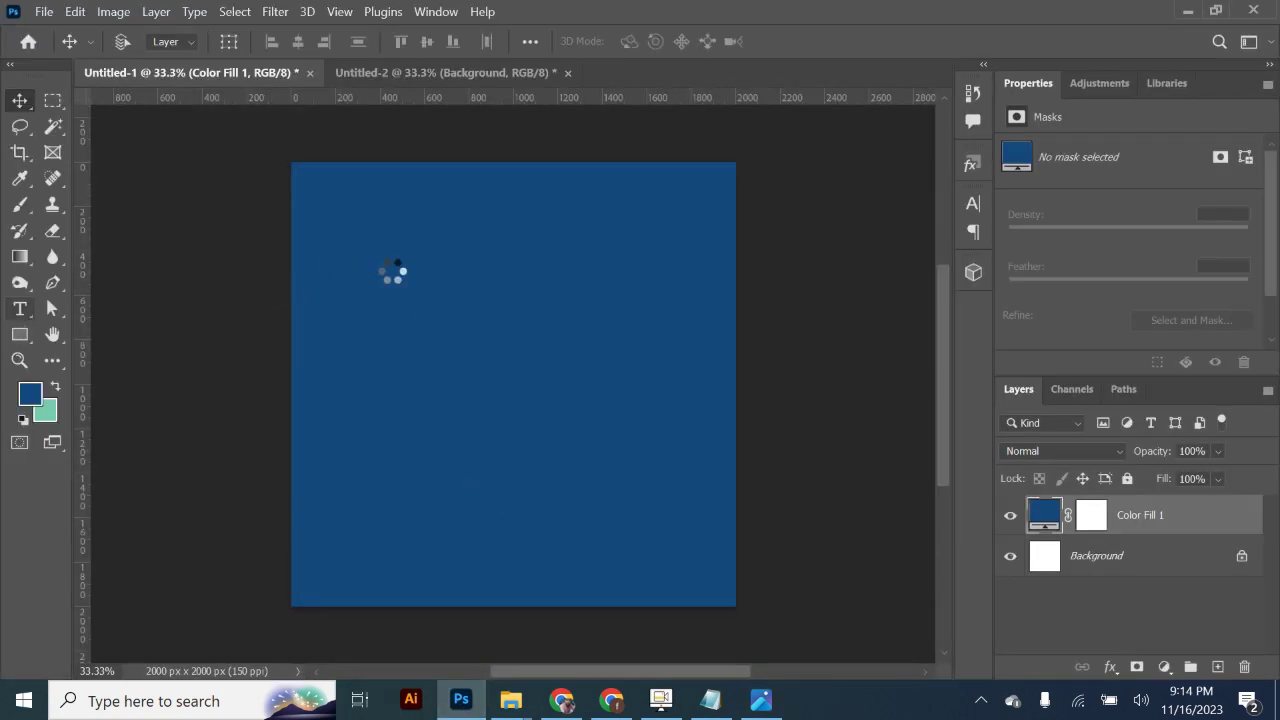
Step: Add a LOGO text line near the top-left and reposition it
{"action": "key", "text": "t"}
{"action": "left_click", "coordinate": [389, 265]}
{"action": "type", "text": "LOGO"}
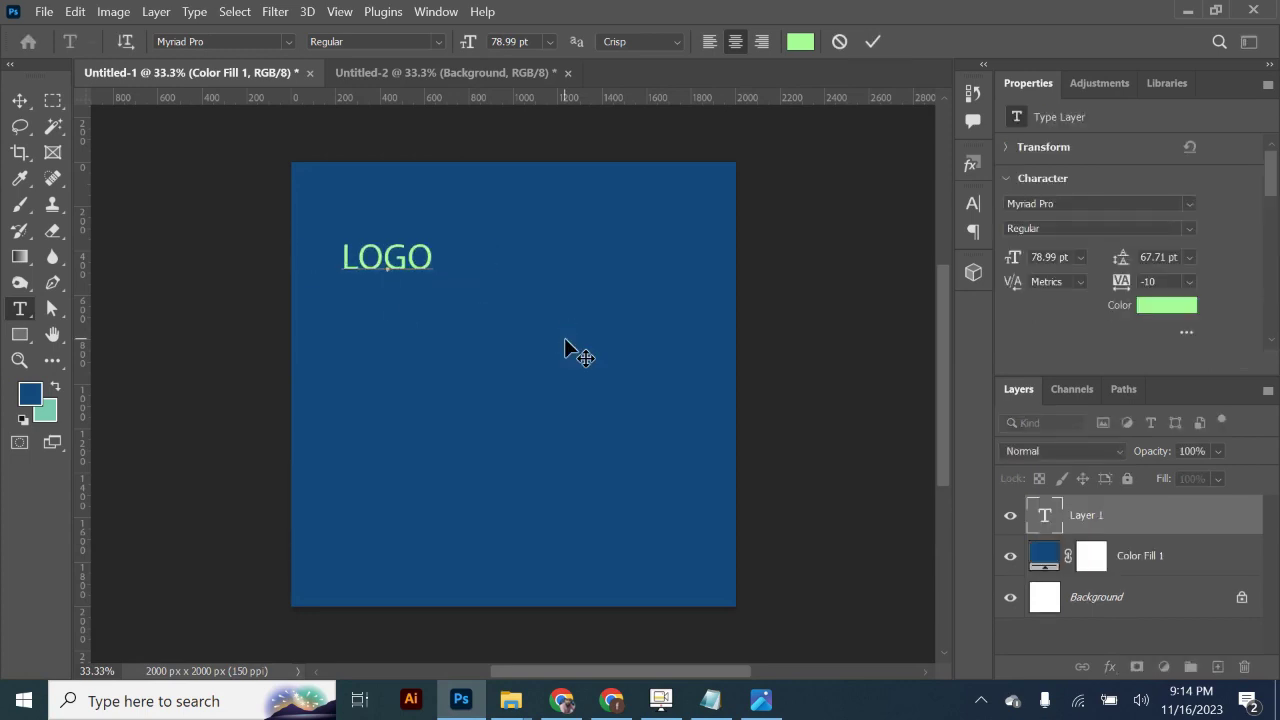
{"action": "key", "text": "ctrl+Return"}
{"action": "mouse_move", "coordinate": [420, 251]}
{"action": "left_mouse_down"}
{"action": "mouse_move", "coordinate": [376, 219]}
{"action": "mouse_move", "coordinate": [385, 235]}
{"action": "left_mouse_up"}
Step: Change the second line to TAGLINE at about 37 pt, and make both lines white
{"action": "double_click", "coordinate": [385, 235]}
{"action": "type", "text": "SOLAR"}
{"action": "key", "text": "ctrl+a"}
{"action": "type", "text": "TAGLINE"}
{"action": "left_click", "coordinate": [973, 203]}
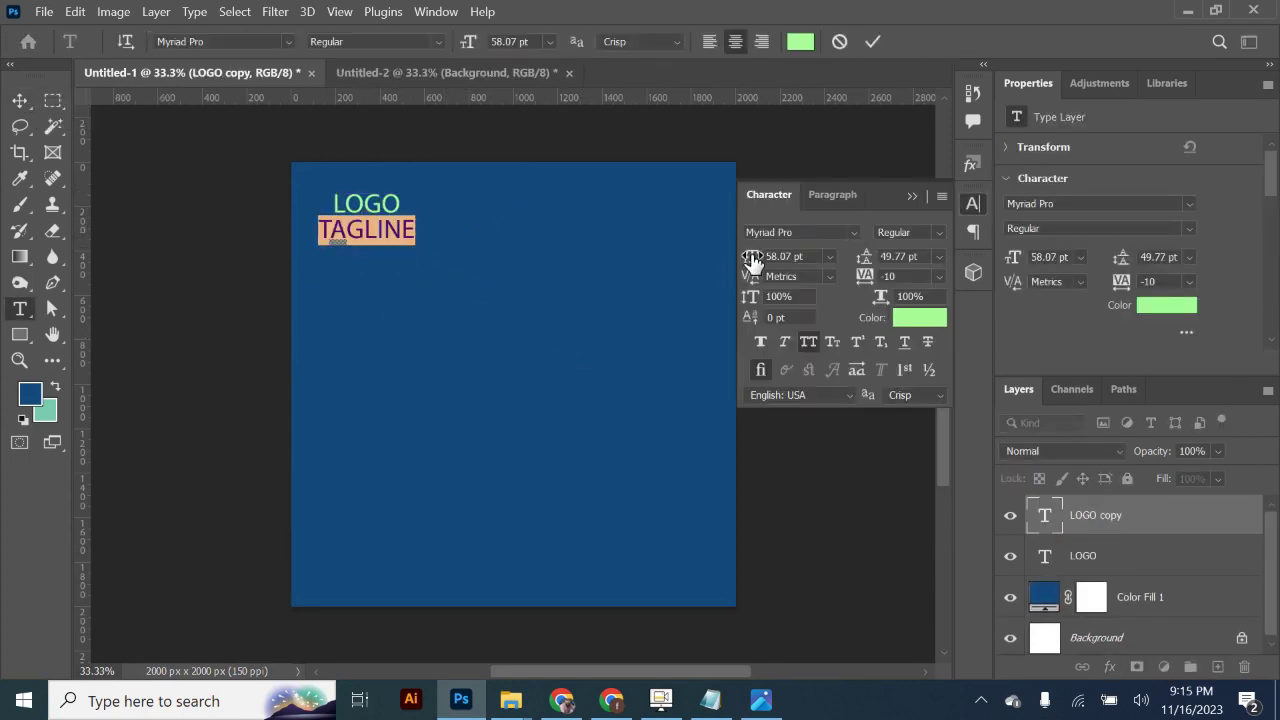
{"action": "left_click_drag", "start_coordinate": [752, 256], "coordinate": [731, 268]}
{"action": "key", "text": "ctrl+Return"}
{"action": "key", "text": "v"}
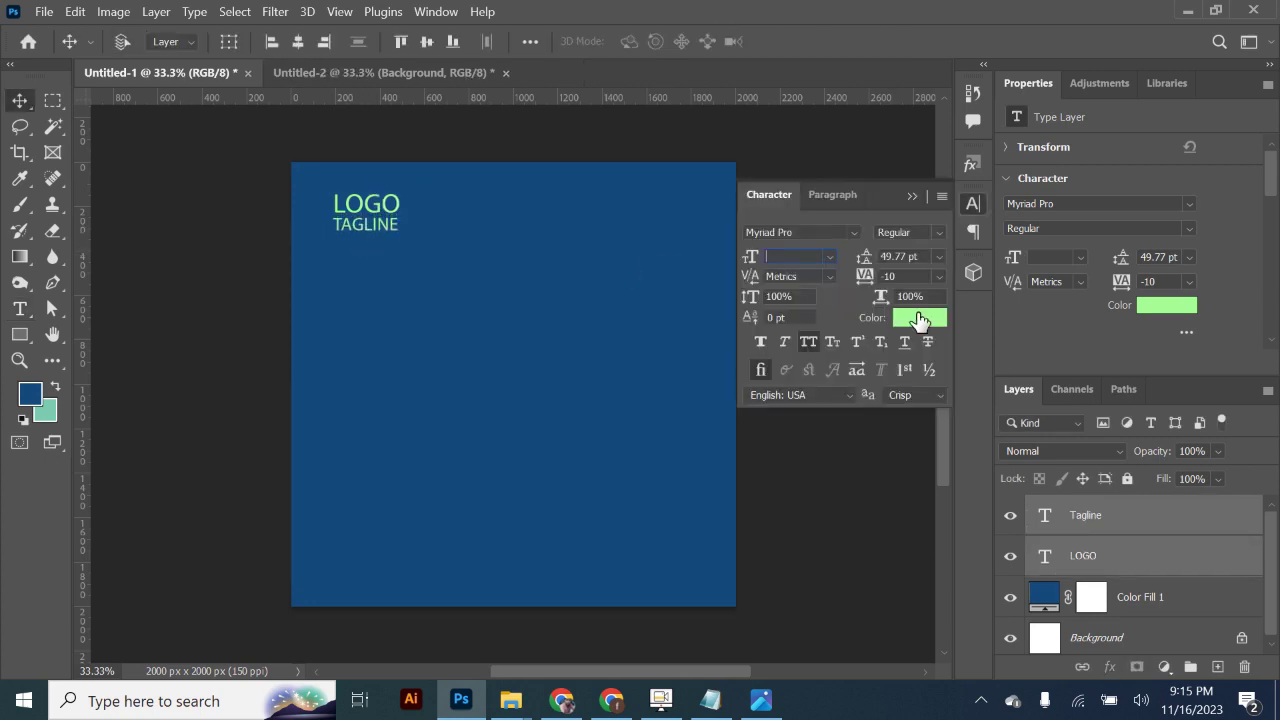
{"action": "left_click", "coordinate": [973, 203]}
{"action": "left_click", "coordinate": [911, 194]}
Step: Draw a small square below the logo text and duplicate it into a six-square grid
{"action": "key", "text": "u"}
{"action": "left_click_drag", "start_coordinate": [347, 232], "coordinate": [353, 238]}
{"action": "key", "text": "z"}
{"action": "left_click", "coordinate": [360, 380]}
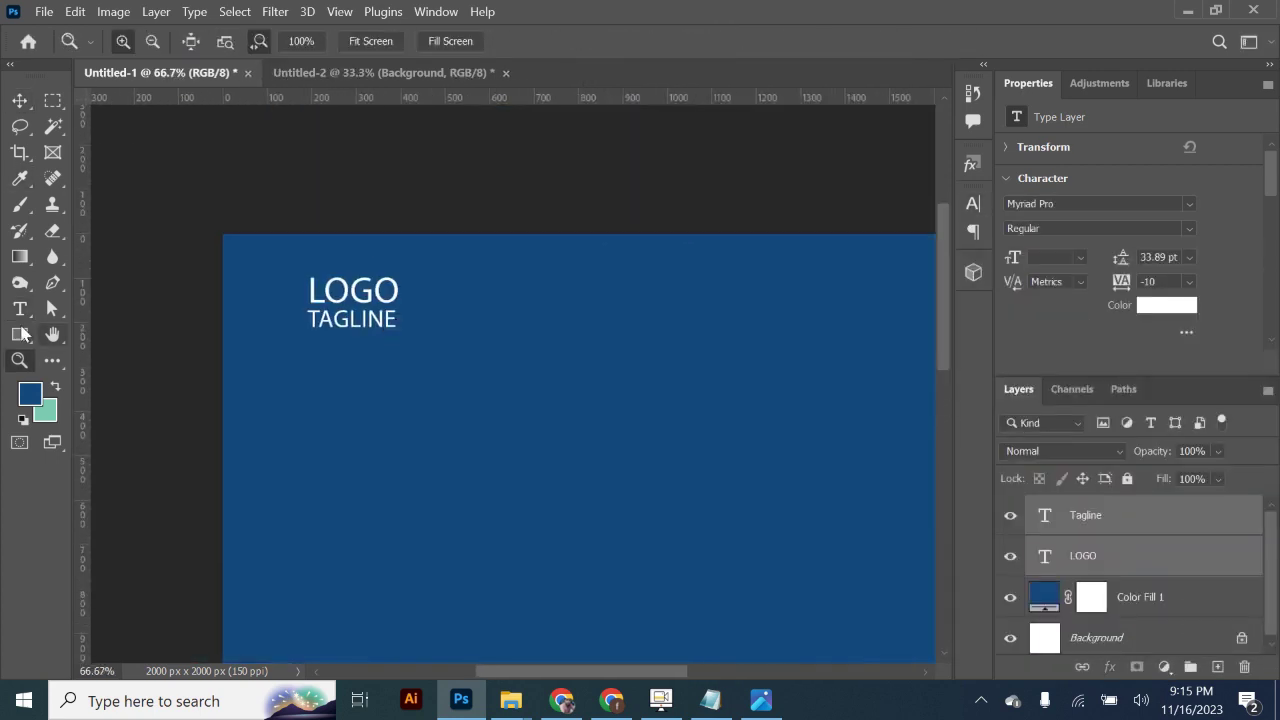
{"action": "key", "text": "v"}
{"action": "key", "text": "ctrl+BackSpace"}
{"action": "mouse_move", "coordinate": [354, 394]}
{"action": "left_mouse_down"}
{"action": "mouse_move", "coordinate": [374, 394]}
{"action": "mouse_move", "coordinate": [377, 421]}
{"action": "left_mouse_up"}
{"action": "scroll", "coordinate": [1130, 590], "scroll_direction": "down", "scroll_amount": 2}
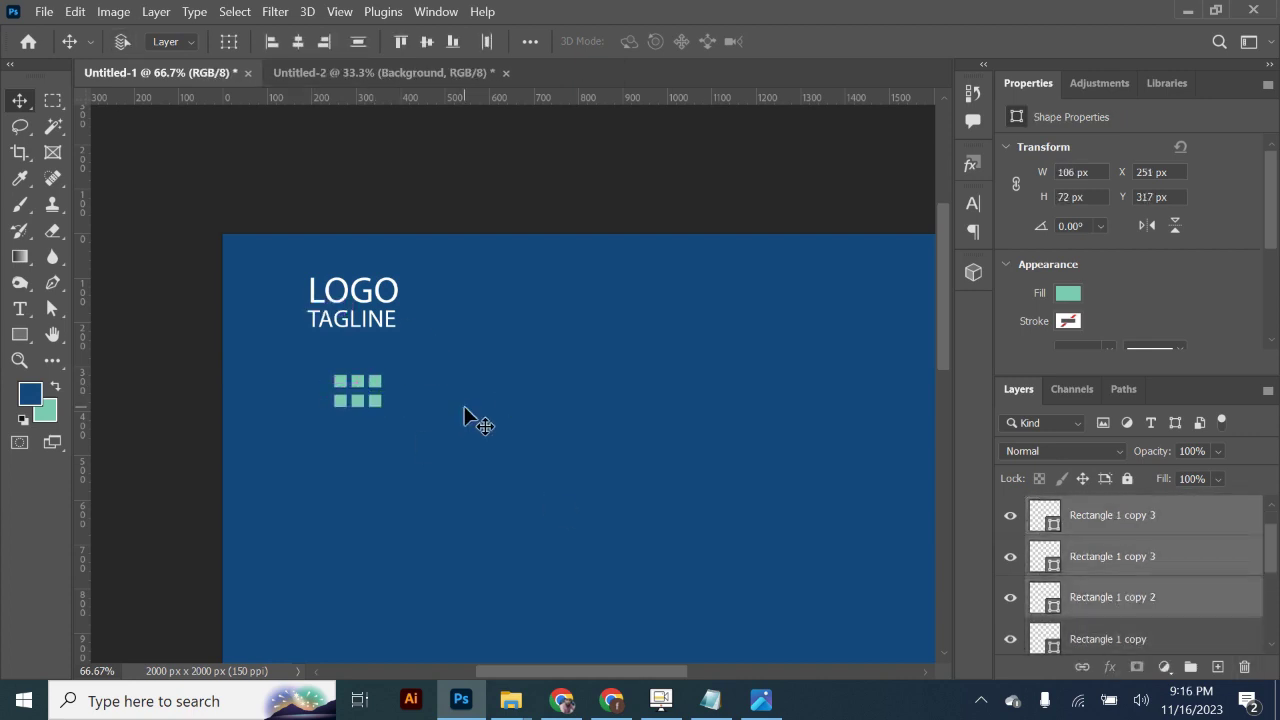
{"action": "scroll", "coordinate": [1096, 565], "scroll_direction": "down", "scroll_amount": 3}
Step: Group the squares as Icons, rotate the grid 90 degrees and place it beside LOGO
{"action": "key", "text": "ctrl+g"}
{"action": "double_click", "coordinate": [1079, 507]}
{"action": "type", "text": "Icons"}
{"action": "key", "text": "Return"}
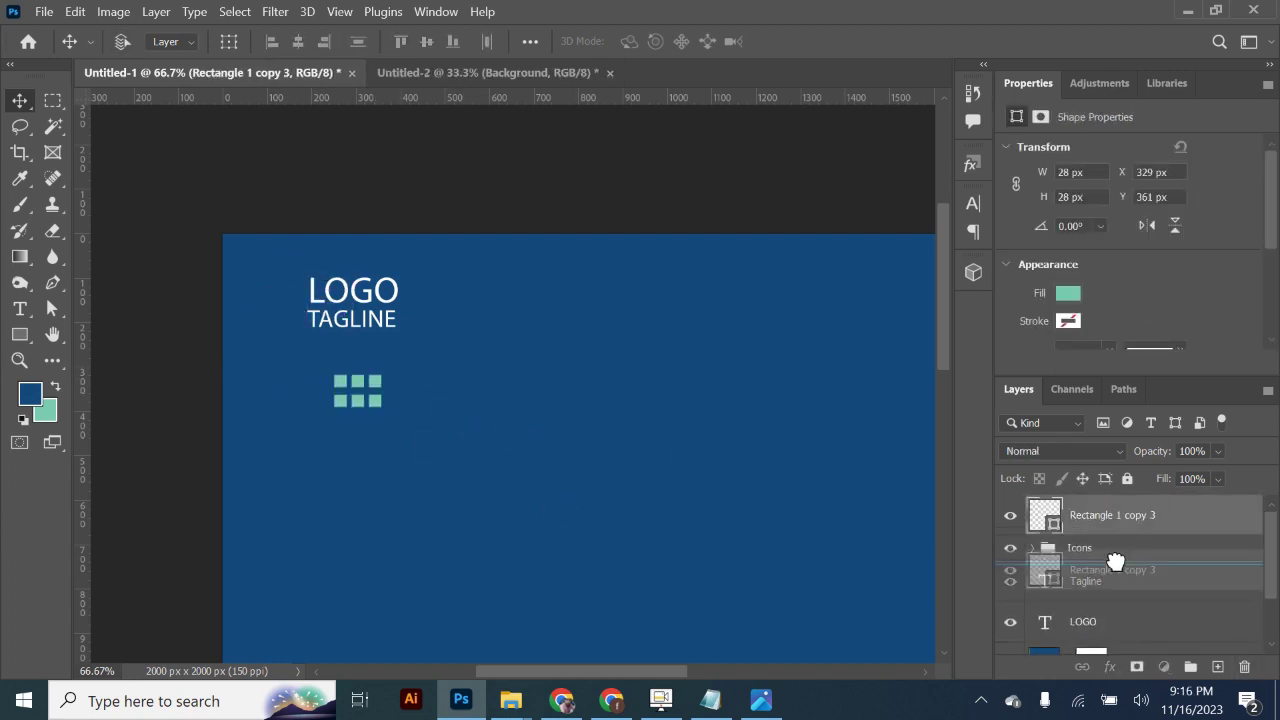
{"action": "left_click_drag", "start_coordinate": [358, 392], "coordinate": [268, 295]}
{"action": "key", "text": "ctrl+t"}
{"action": "left_click_drag", "start_coordinate": [248, 205], "coordinate": [358, 275]}
{"action": "left_click", "coordinate": [979, 41]}
{"action": "left_click_drag", "start_coordinate": [271, 301], "coordinate": [277, 301]}
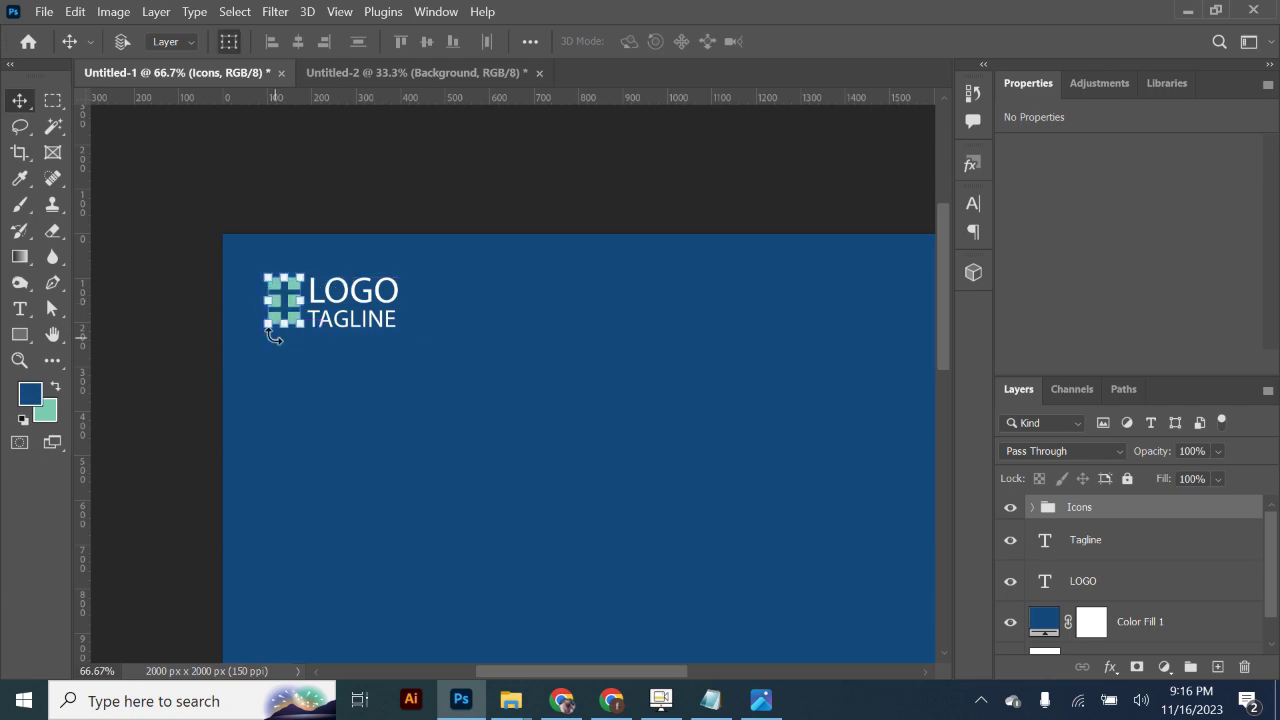
Step: Group the icons with LOGO and TAGLINE as Logo and zoom out to the whole canvas
{"action": "key", "text": "ctrl+t"}
{"action": "key", "text": "Return"}
{"action": "left_click", "coordinate": [1085, 540], "text": "shift"}
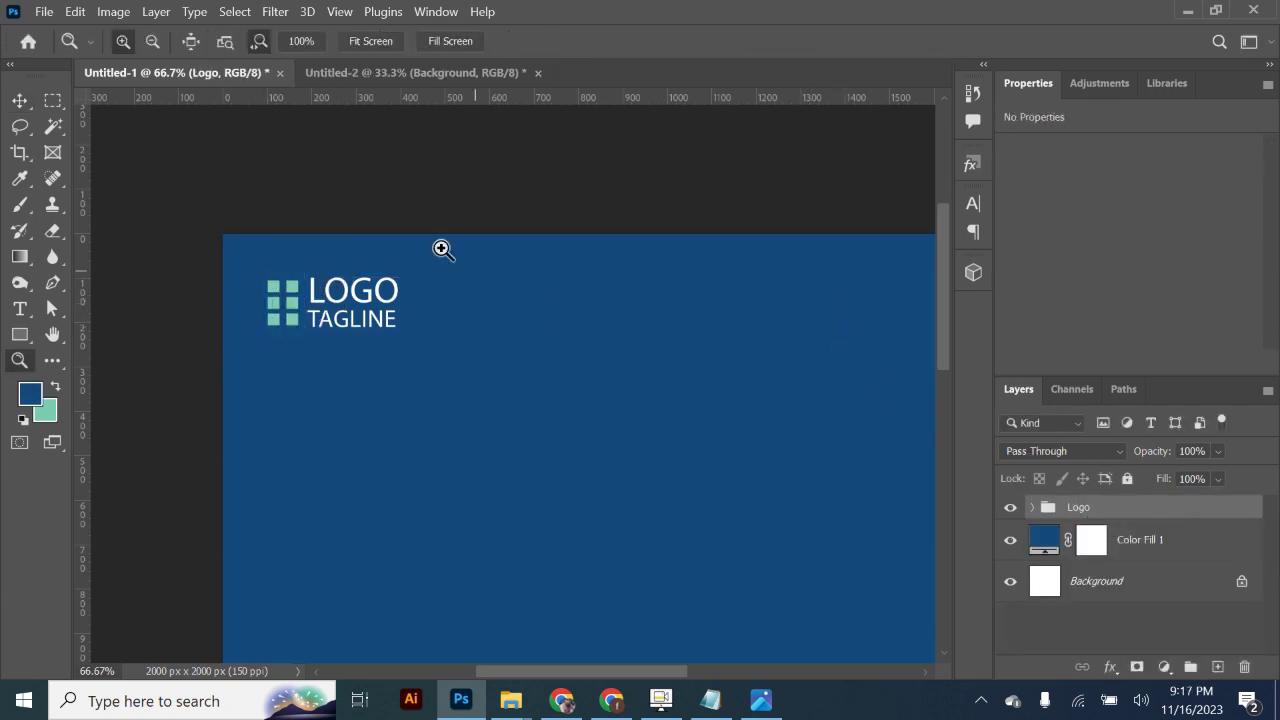
{"action": "left_click", "coordinate": [441, 249], "text": "alt"}
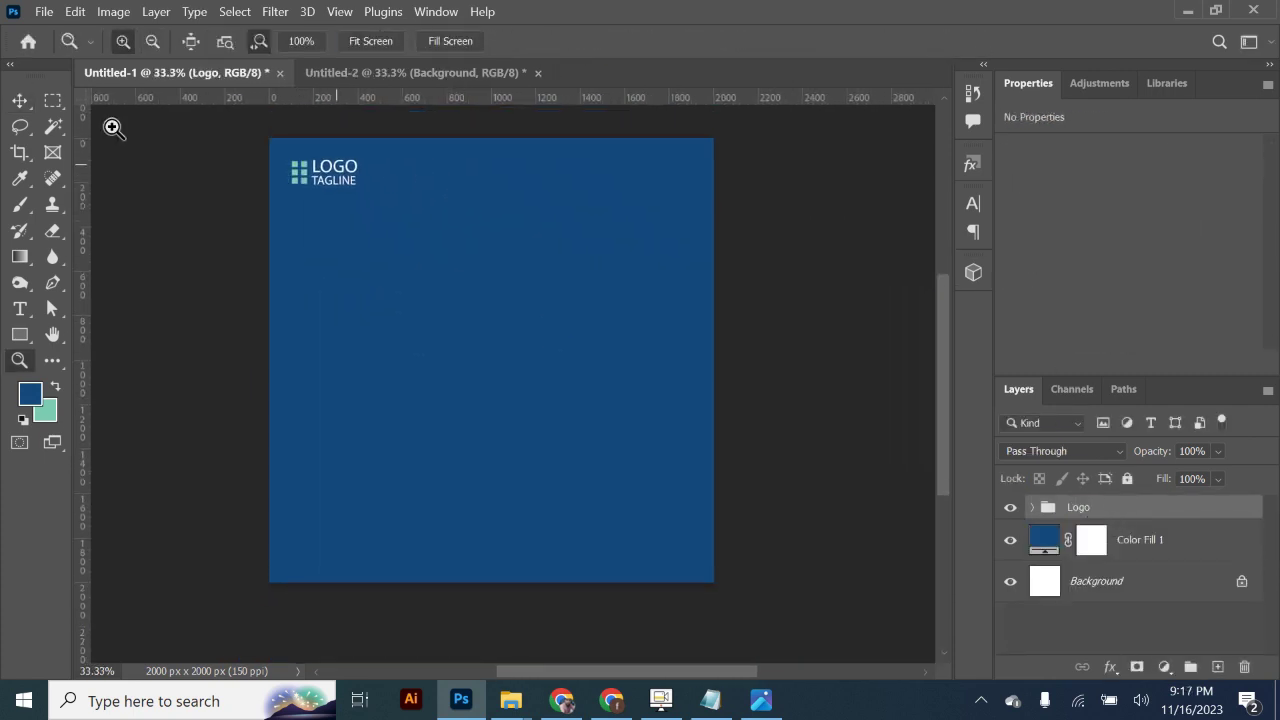
Step: Drag guides from the rulers to the left, top, right and bottom canvas edges
{"action": "key", "text": "v"}
{"action": "left_click_drag", "start_coordinate": [80, 207], "coordinate": [283, 240]}
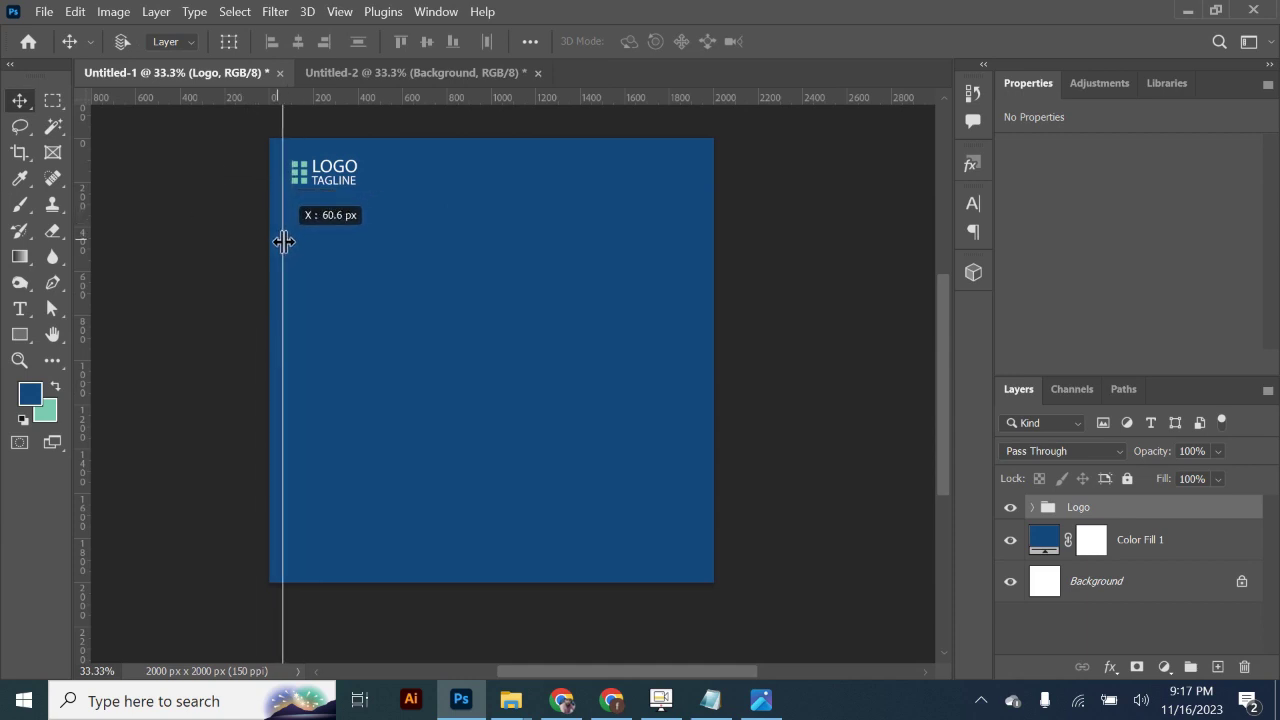
{"action": "left_click_drag", "start_coordinate": [412, 99], "coordinate": [413, 151]}
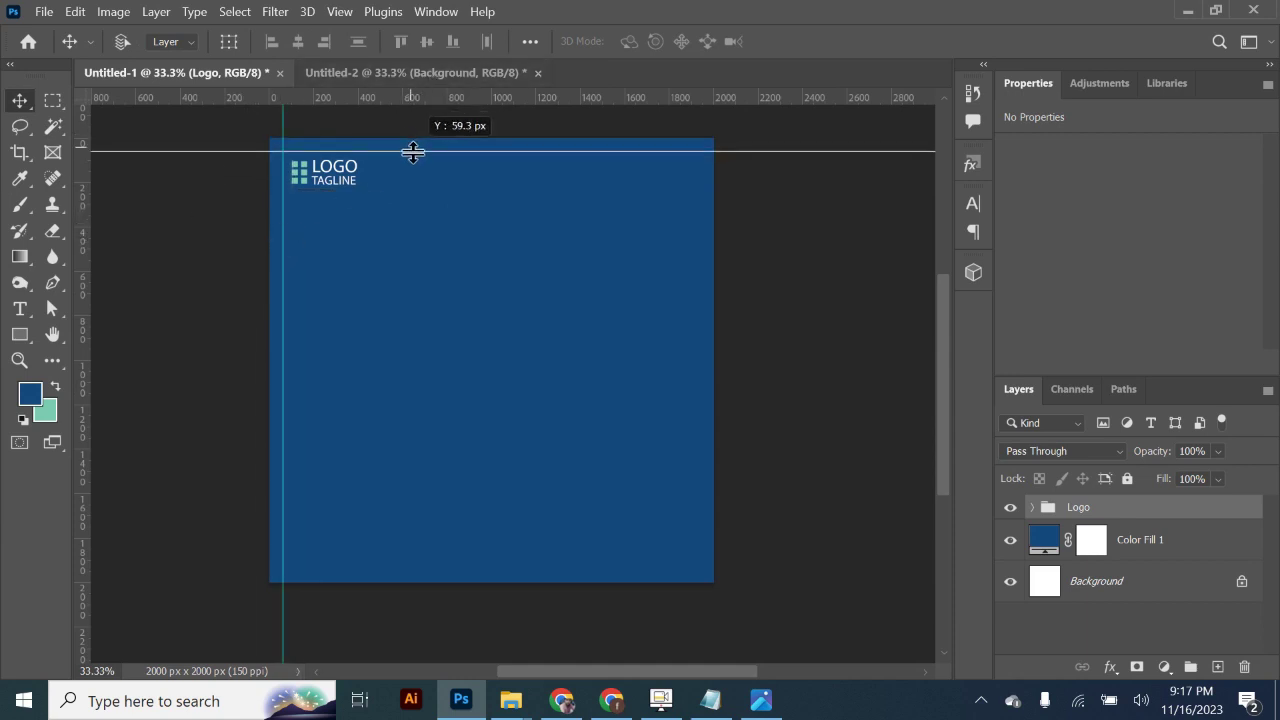
{"action": "left_click_drag", "start_coordinate": [75, 214], "coordinate": [698, 214]}
{"action": "left_click_drag", "start_coordinate": [539, 104], "coordinate": [574, 567]}
Step: Draw and delete a small 60 px test square, then nudge the Logo group into the guide corner
{"action": "key", "text": "u"}
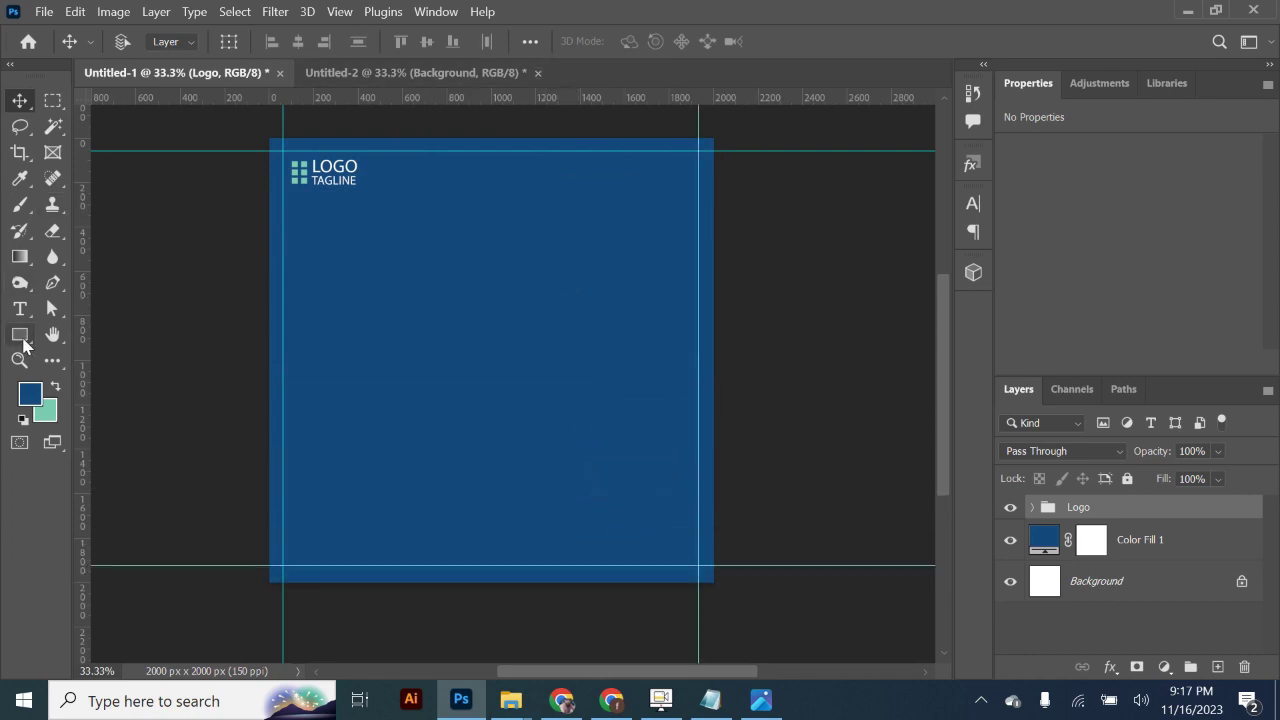
{"action": "left_click_drag", "start_coordinate": [268, 137], "coordinate": [288, 157]}
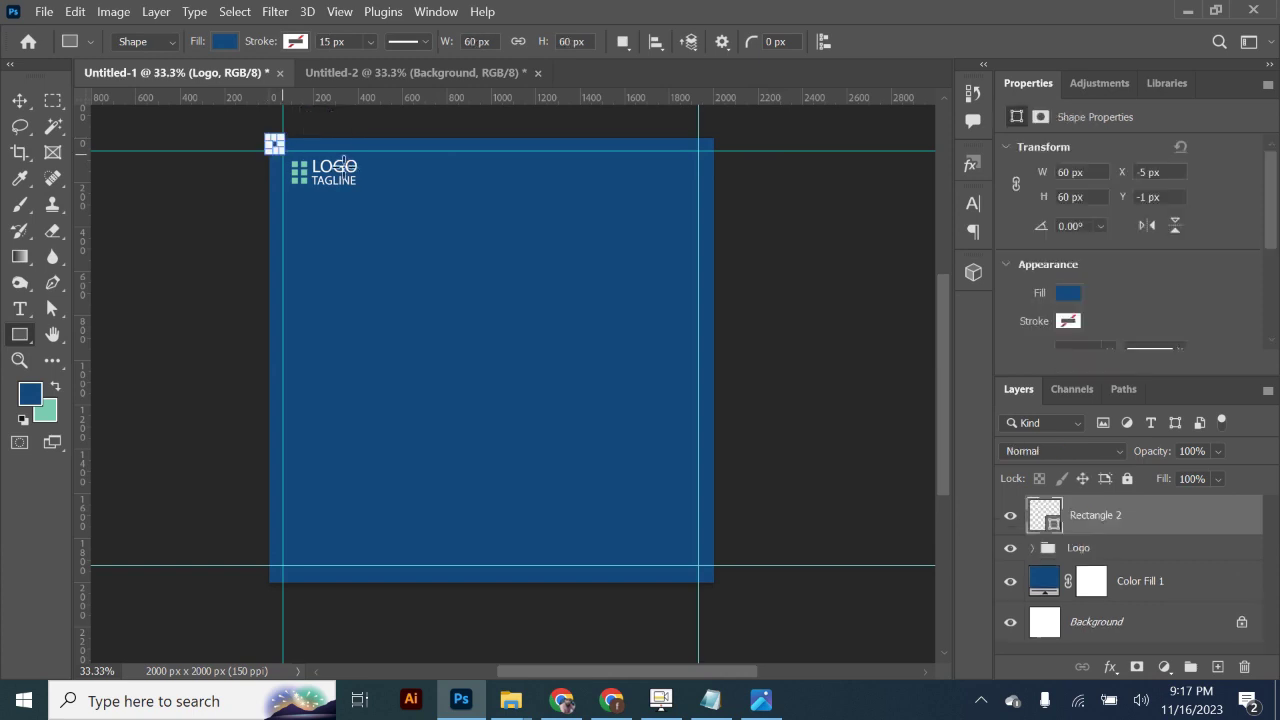
{"action": "key", "text": "v"}
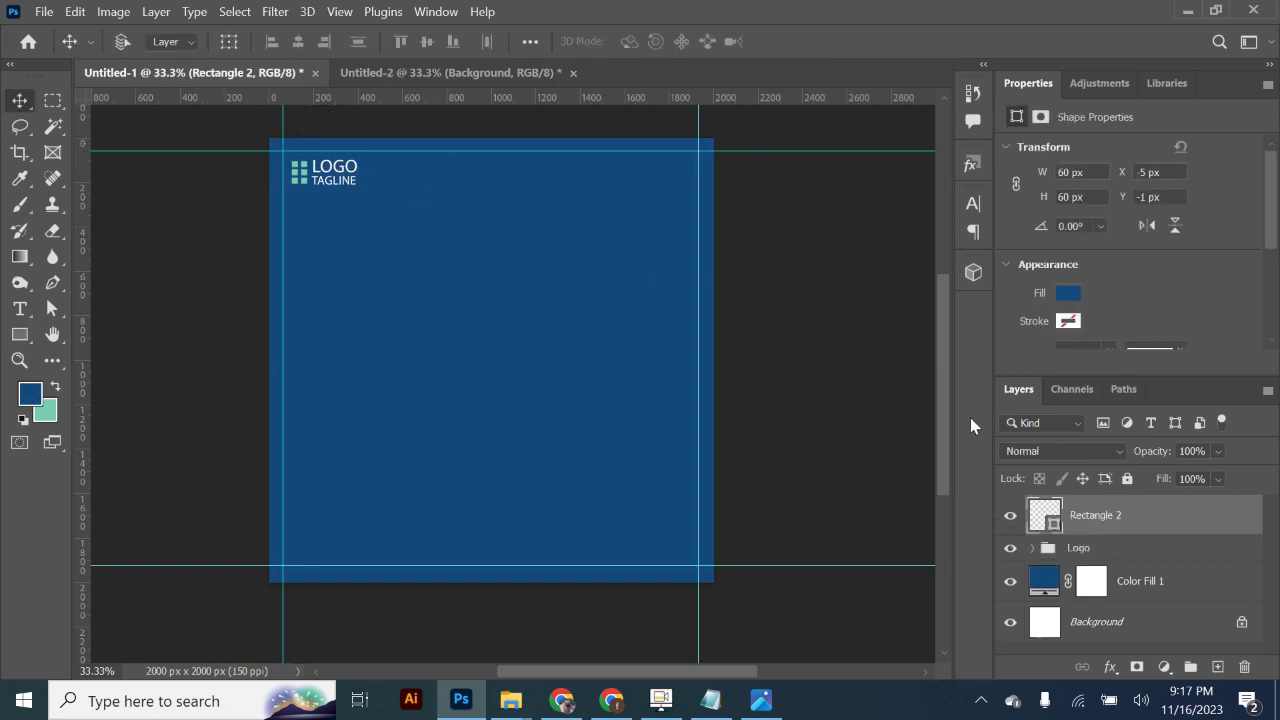
{"action": "key", "text": "Delete"}
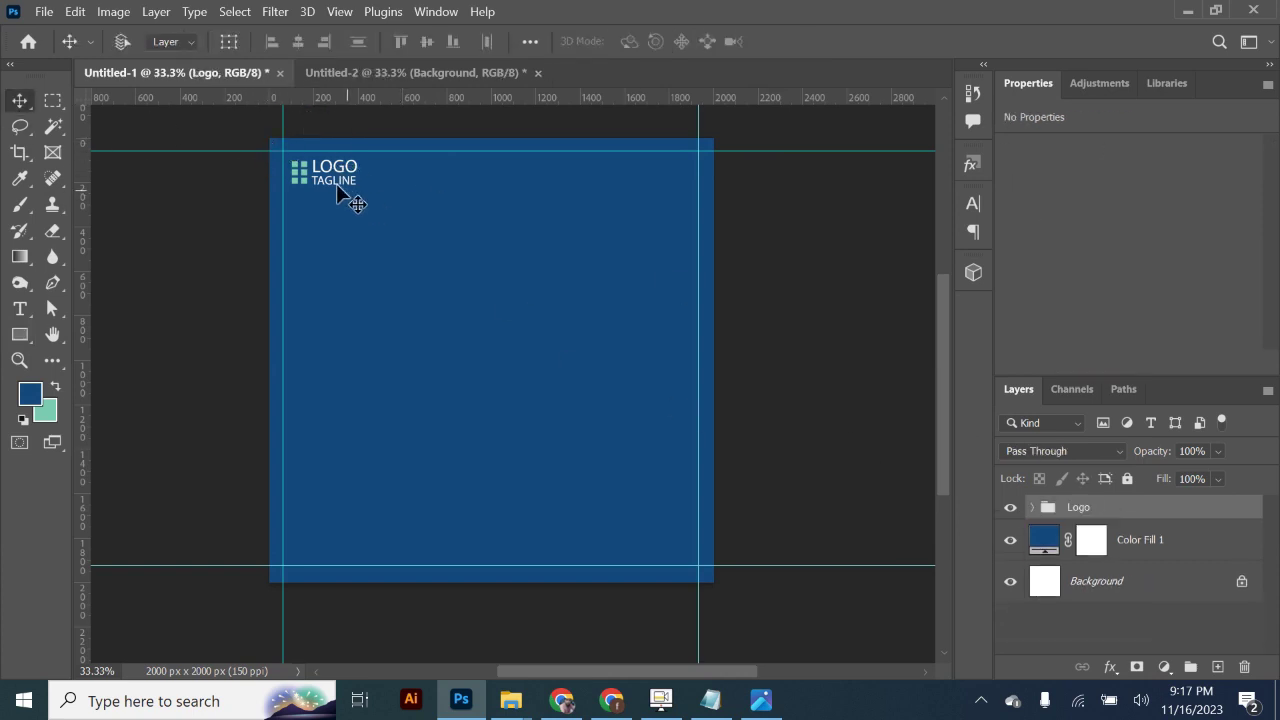
{"action": "left_click_drag", "start_coordinate": [336, 193], "coordinate": [327, 199]}
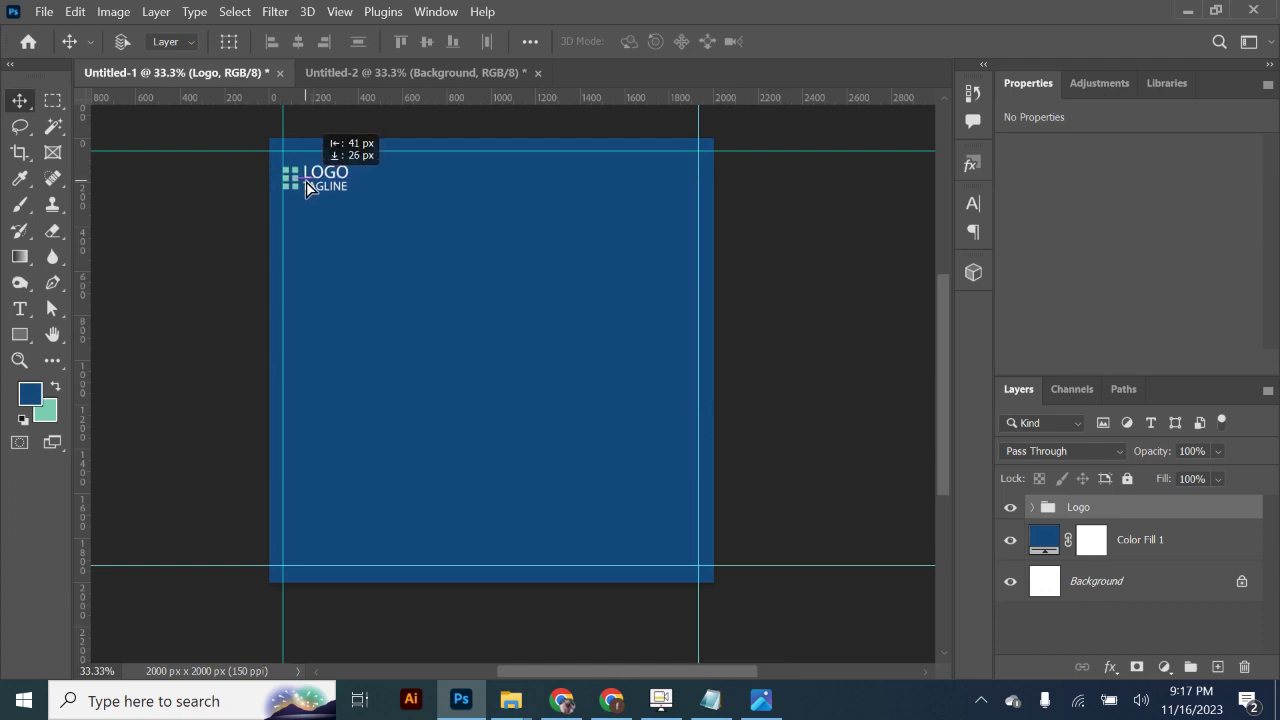
{"action": "left_click", "coordinate": [711, 700]}
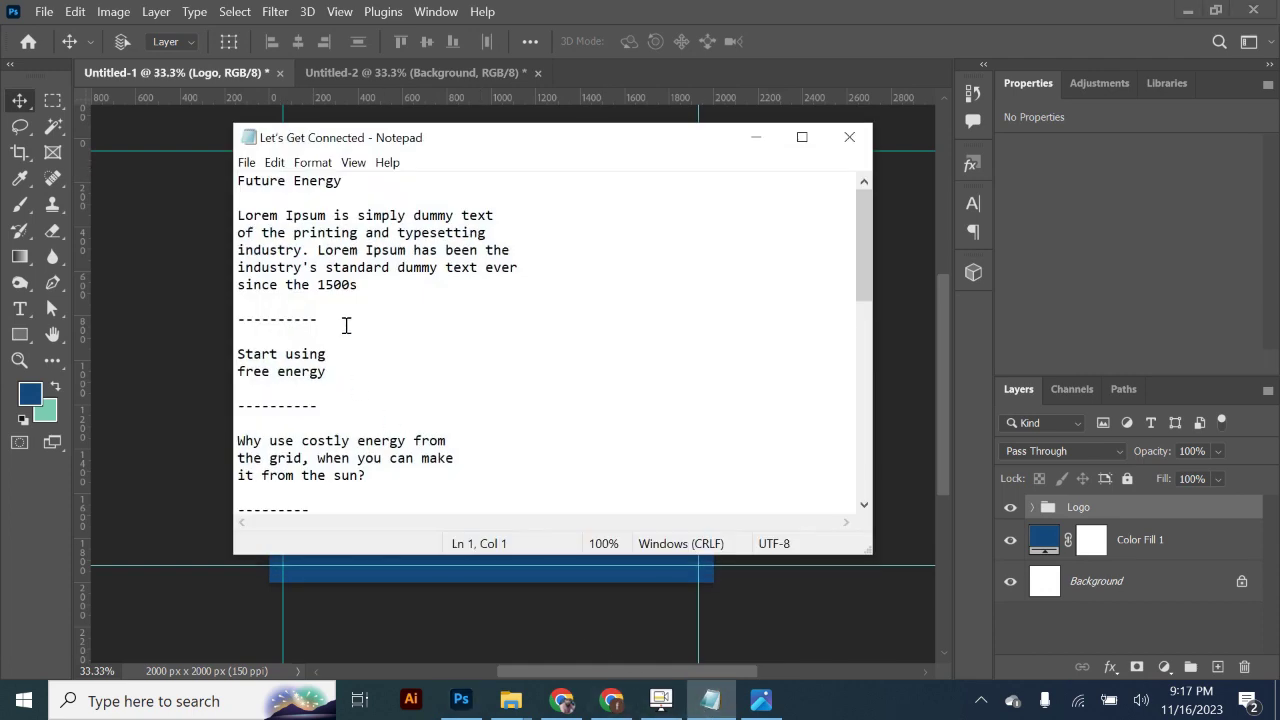
Step: Copy the 'Start using free energy' lines from Notepad and paste them as a text layer below the logo
{"action": "left_click_drag", "start_coordinate": [238, 354], "coordinate": [330, 372]}
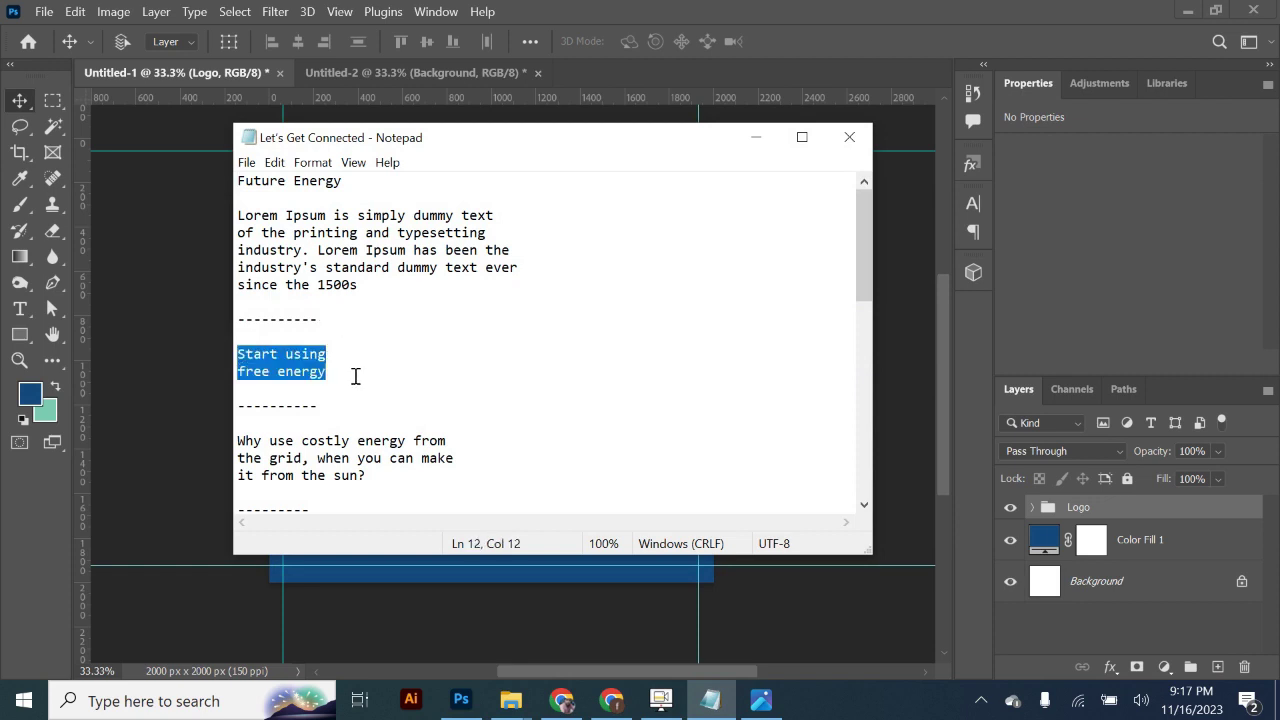
{"action": "left_click", "coordinate": [756, 137]}
{"action": "key", "text": "t"}
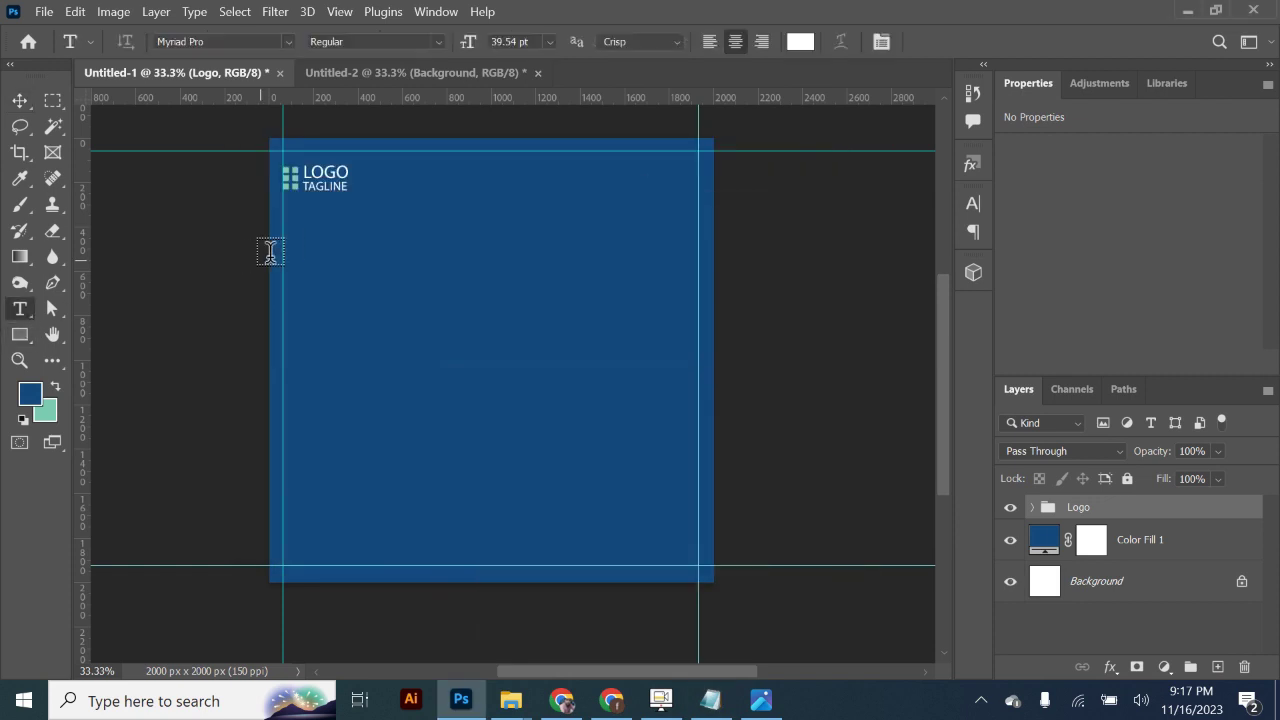
{"action": "left_click", "coordinate": [284, 240]}
{"action": "key", "text": "ctrl+v"}
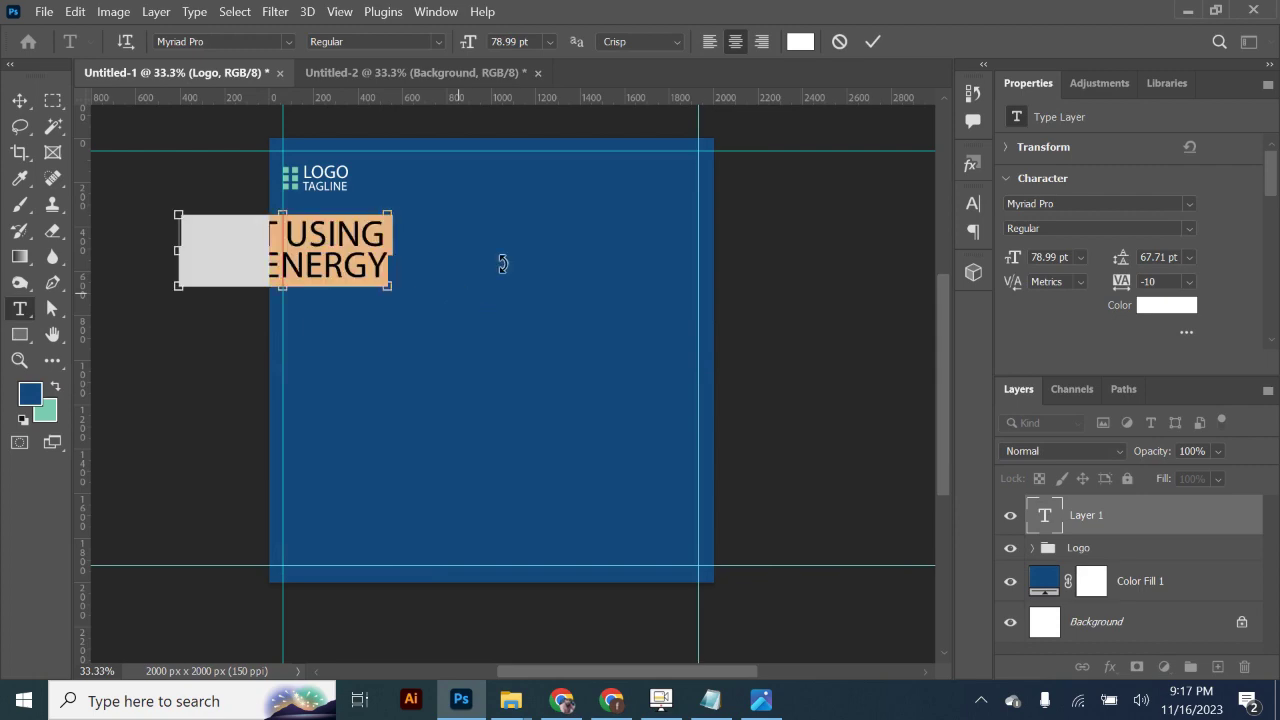
{"action": "left_click", "coordinate": [20, 101]}
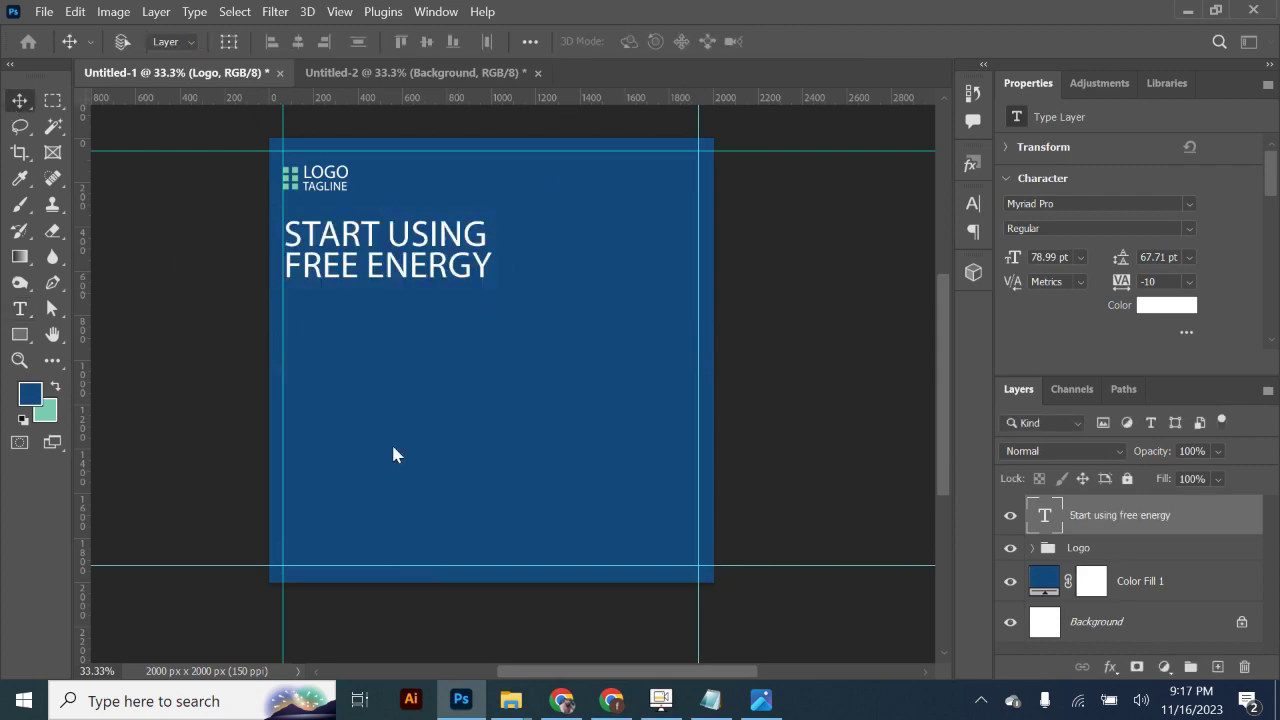
{"action": "mouse_move", "coordinate": [510, 700]}
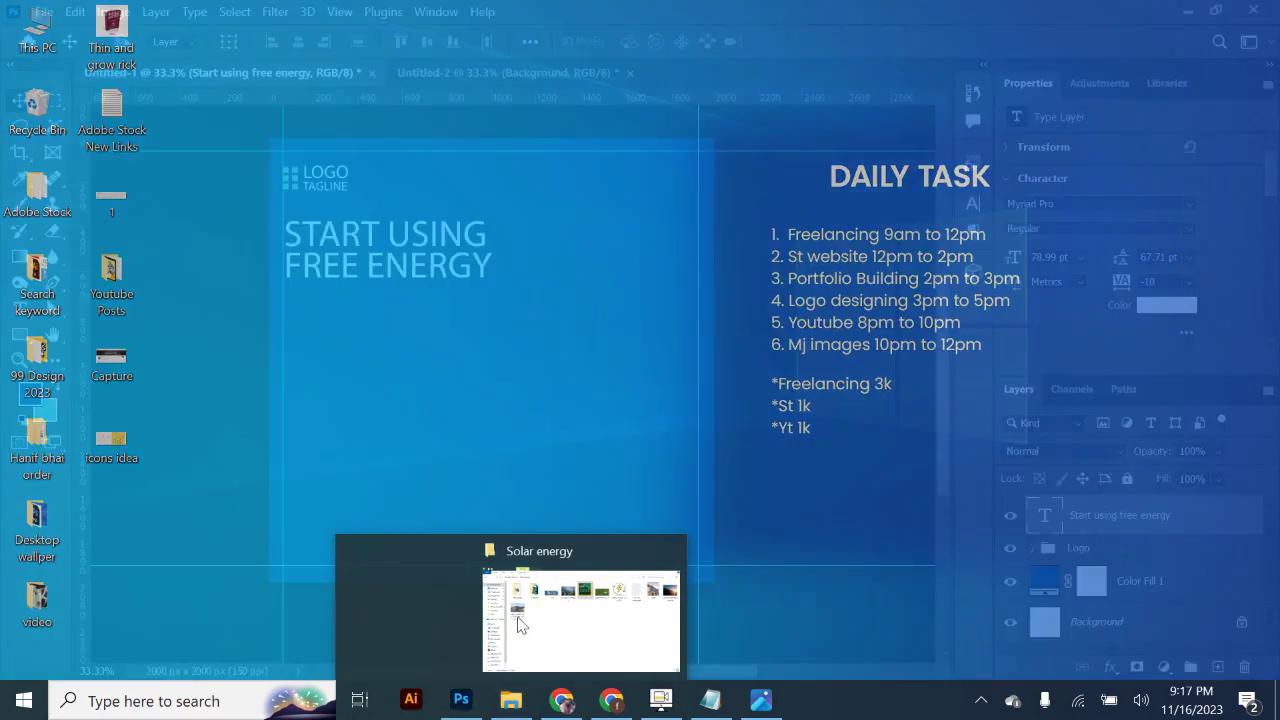
Step: Install both Syncopate .ttf files (Bold and Regular) from the Syncopate folder
{"action": "left_click", "coordinate": [580, 600]}
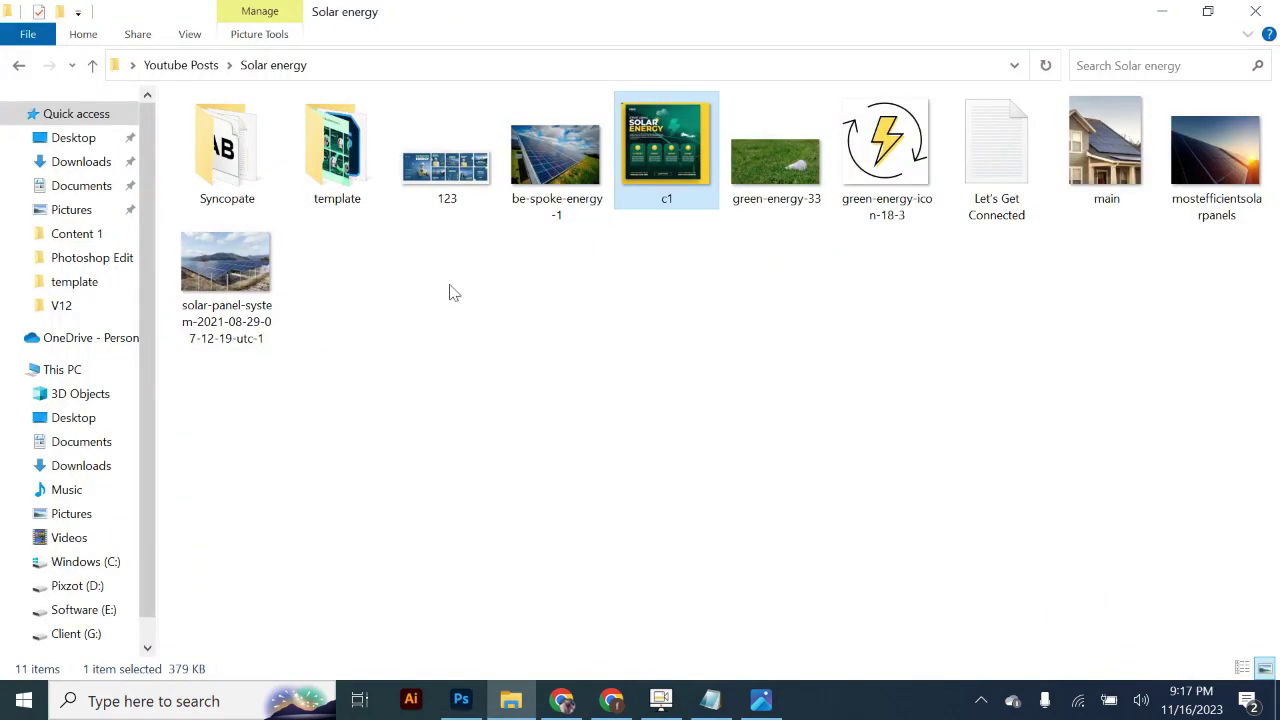
{"action": "double_click", "coordinate": [230, 200]}
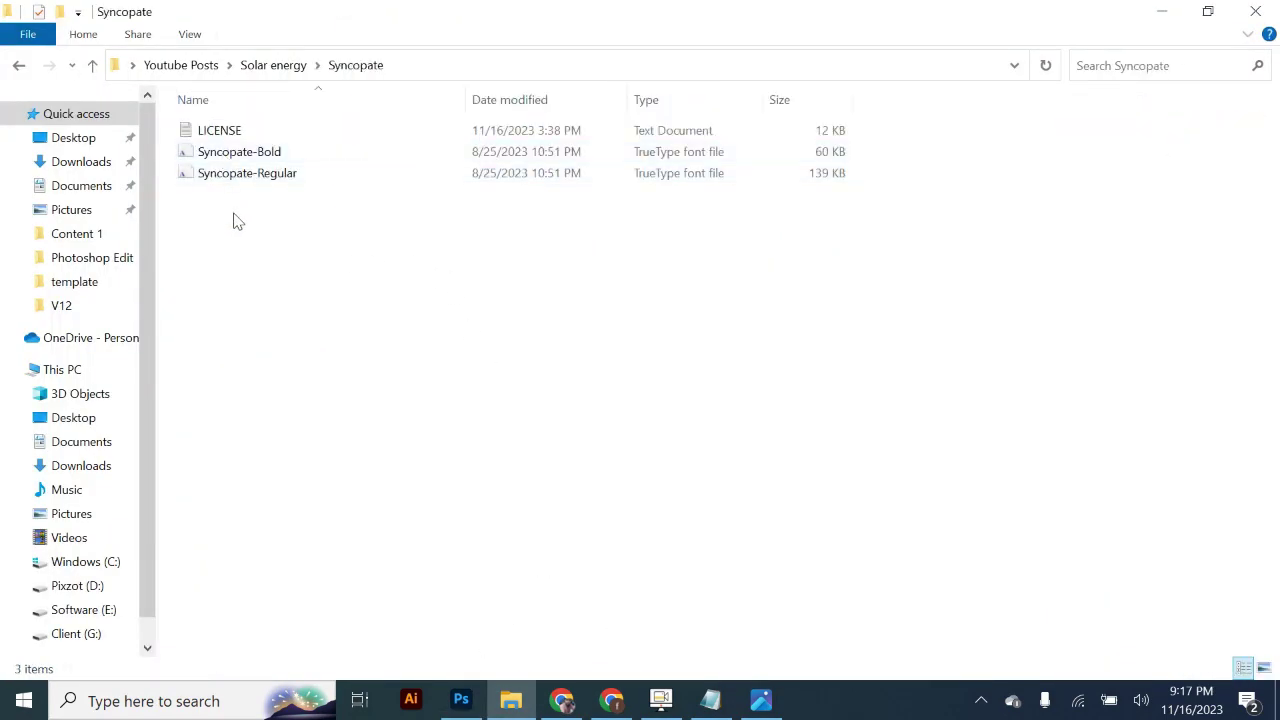
{"action": "left_click_drag", "start_coordinate": [234, 220], "coordinate": [222, 160]}
{"action": "right_click", "coordinate": [222, 158]}
{"action": "left_click", "coordinate": [266, 206]}
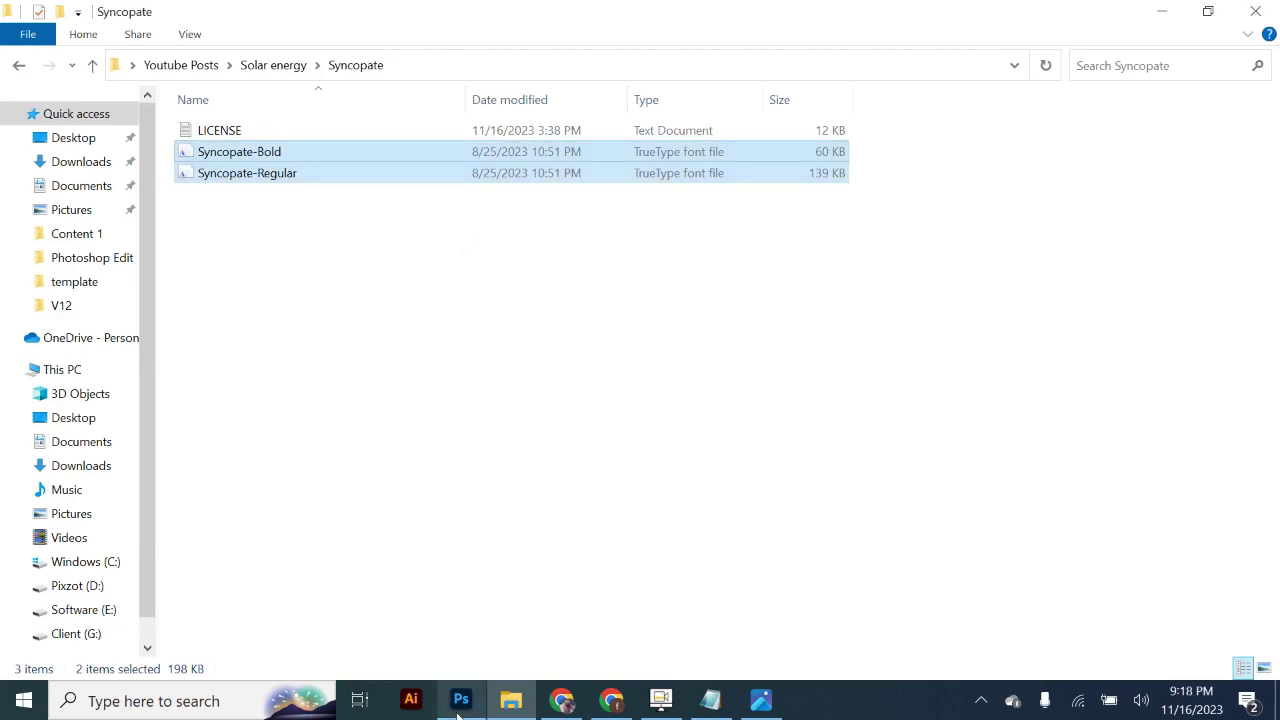
{"action": "left_click", "coordinate": [460, 600]}
Step: Set the headline font to Syncopate Bold and move it slightly lower under the logo
{"action": "left_click", "coordinate": [971, 204]}
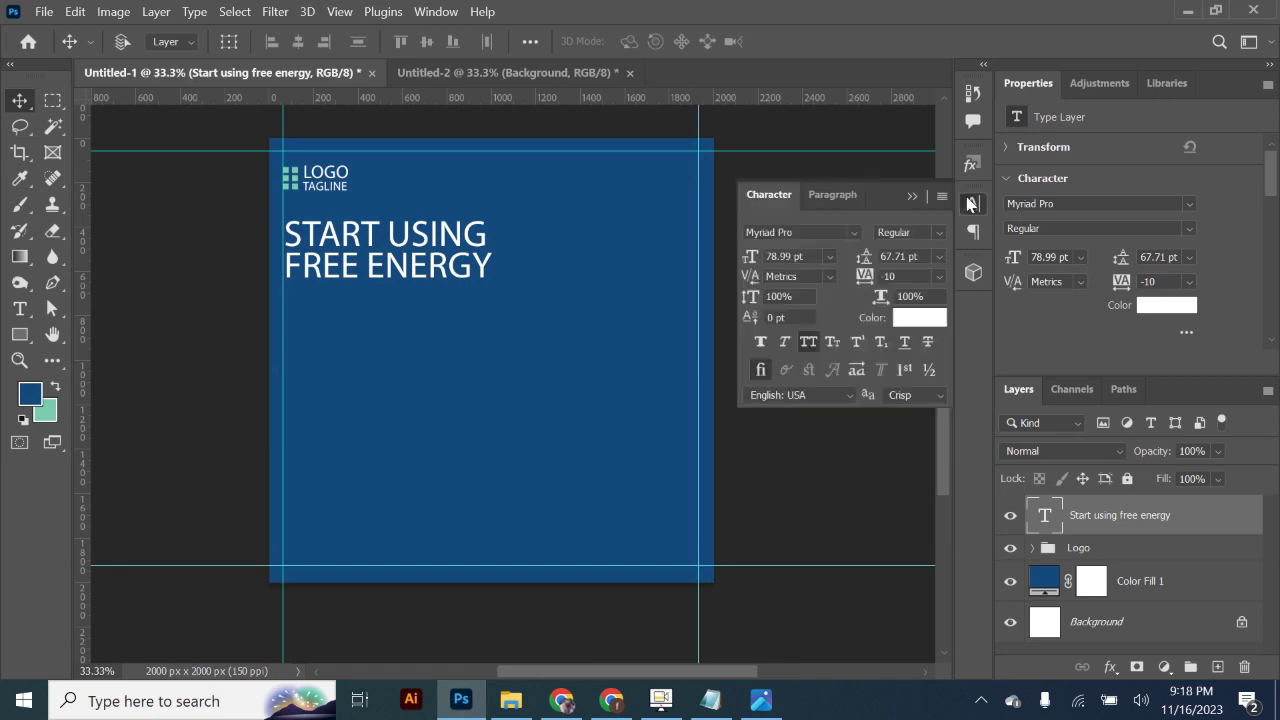
{"action": "type", "text": "syn"}
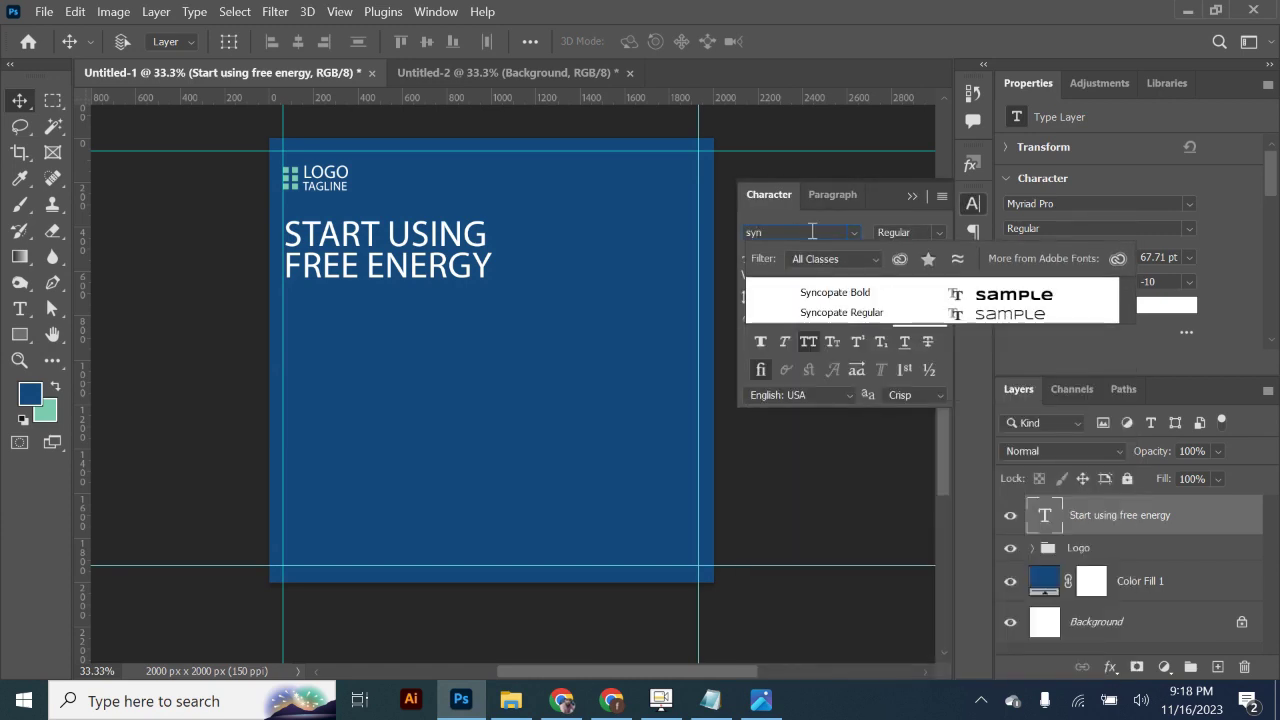
{"action": "left_click", "coordinate": [830, 293]}
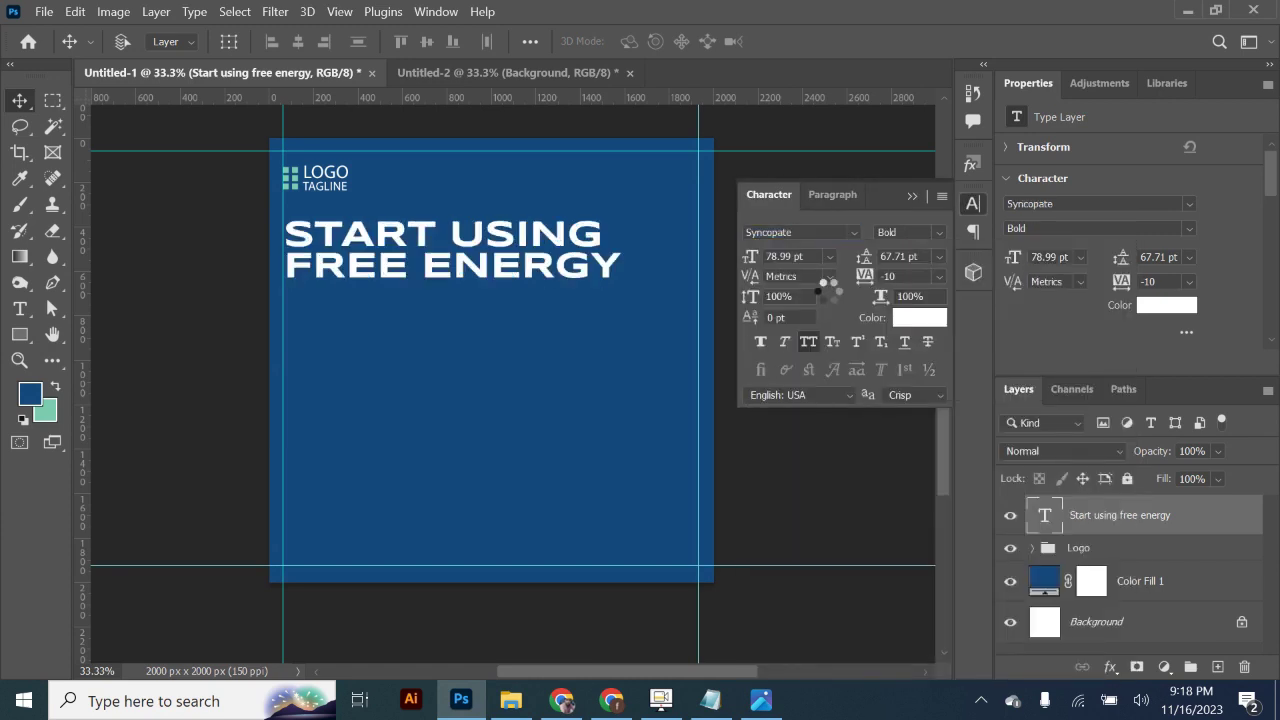
{"action": "left_click", "coordinate": [916, 196]}
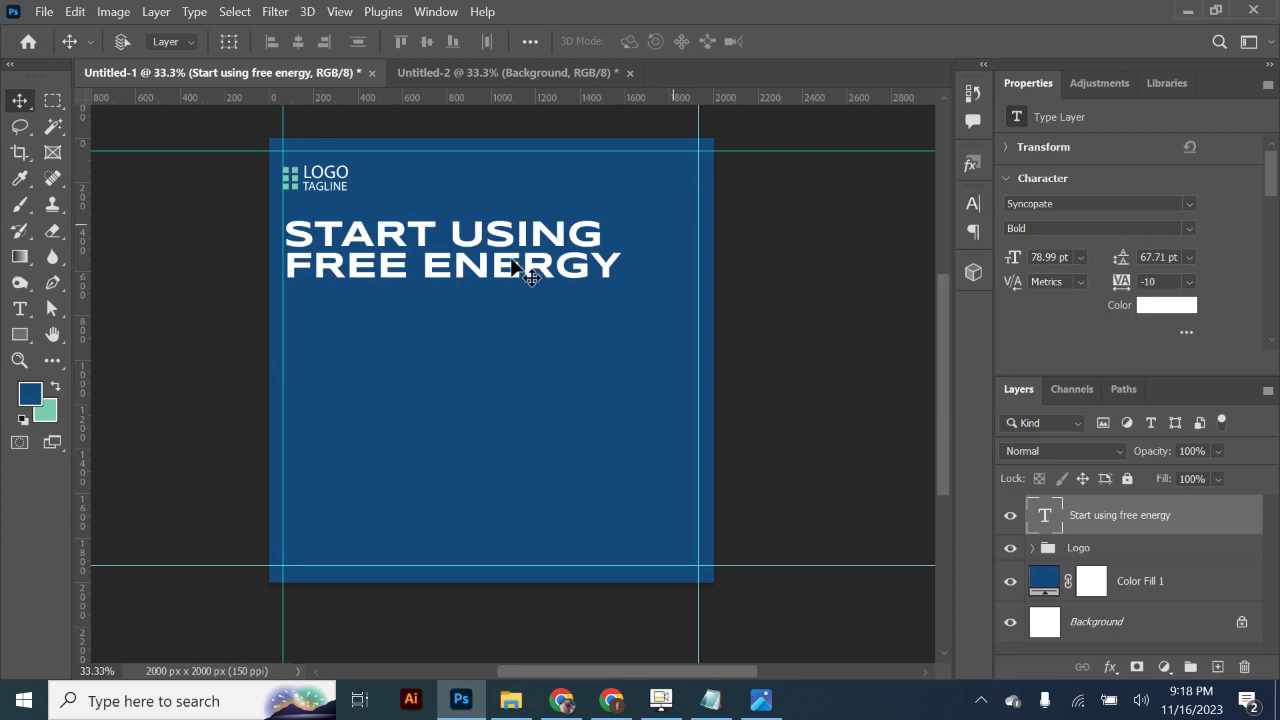
{"action": "left_click_drag", "start_coordinate": [492, 255], "coordinate": [490, 265]}
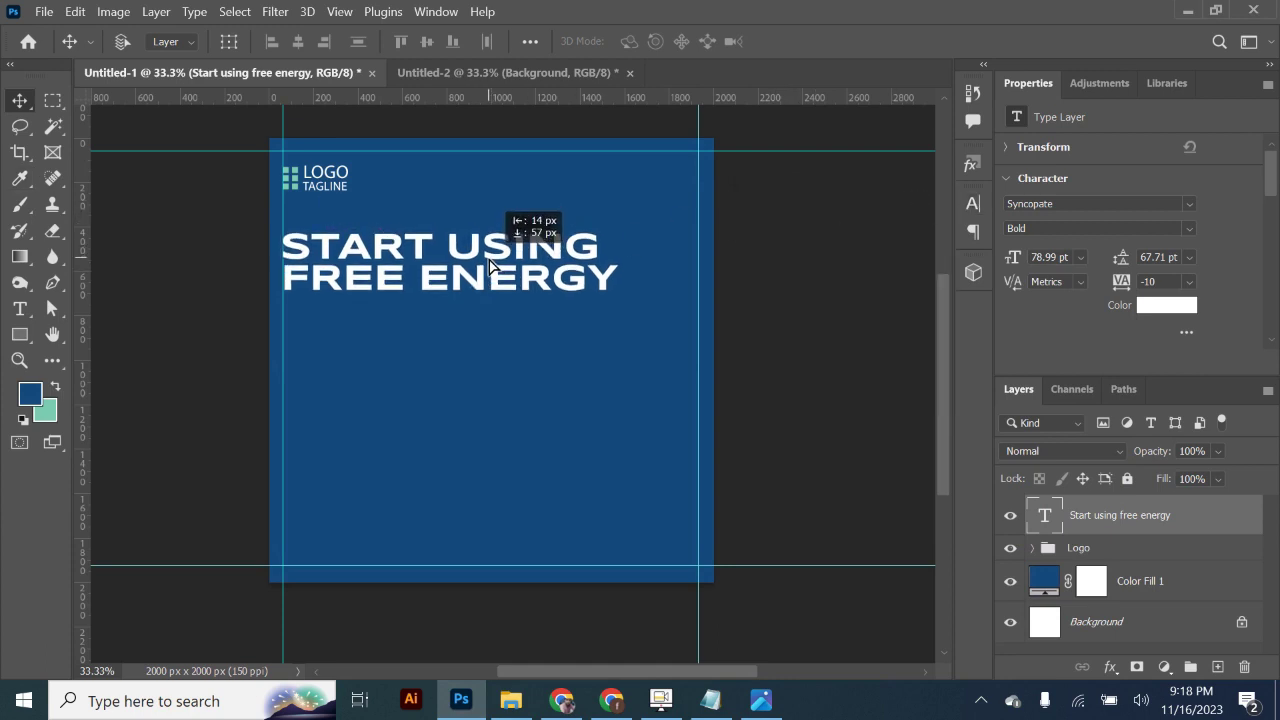
Step: Break the headline so USING and ENERGY sit on their own lines, then raise it about 45 px
{"action": "left_click", "coordinate": [20, 308]}
{"action": "left_click", "coordinate": [452, 240]}
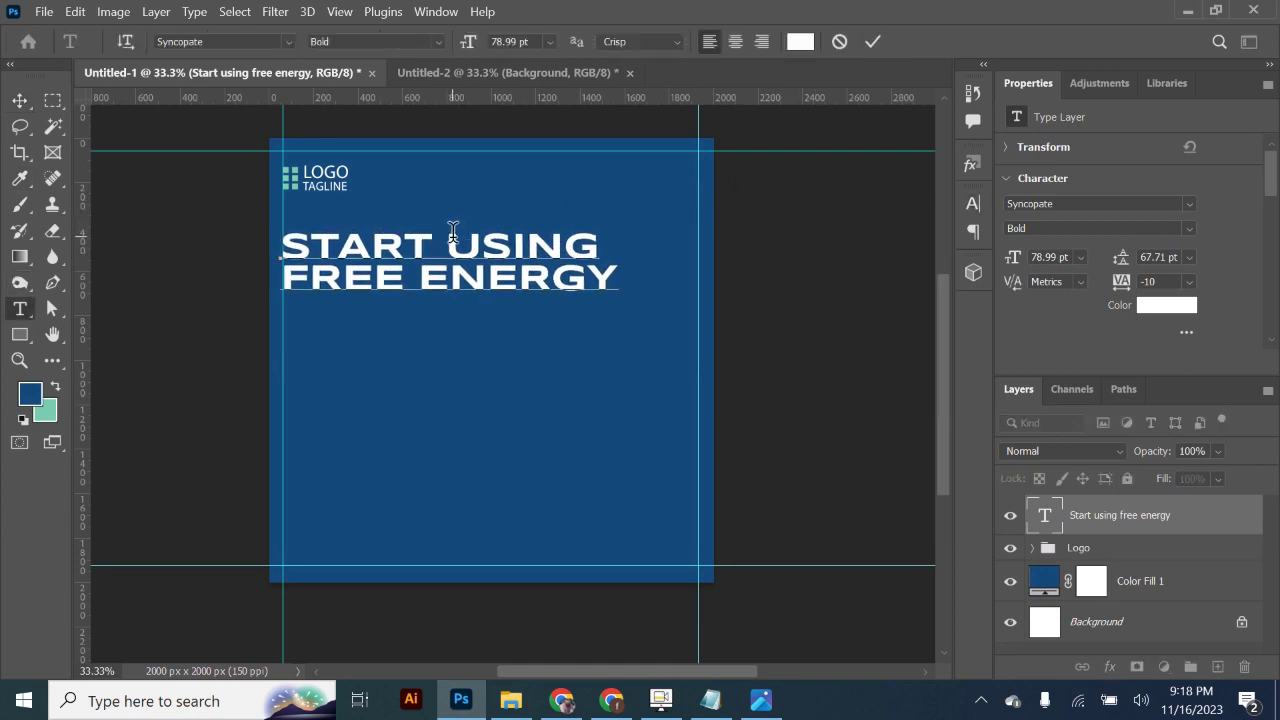
{"action": "key", "text": "Return"}
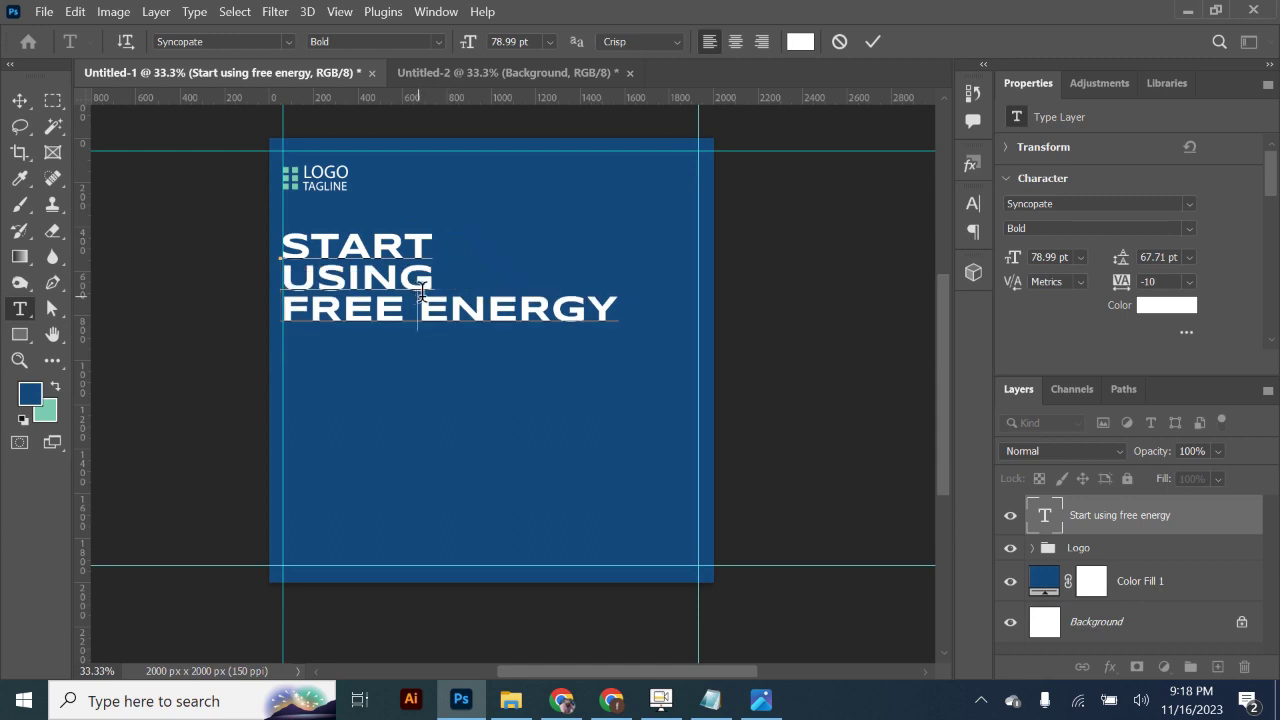
{"action": "key", "text": "Return"}
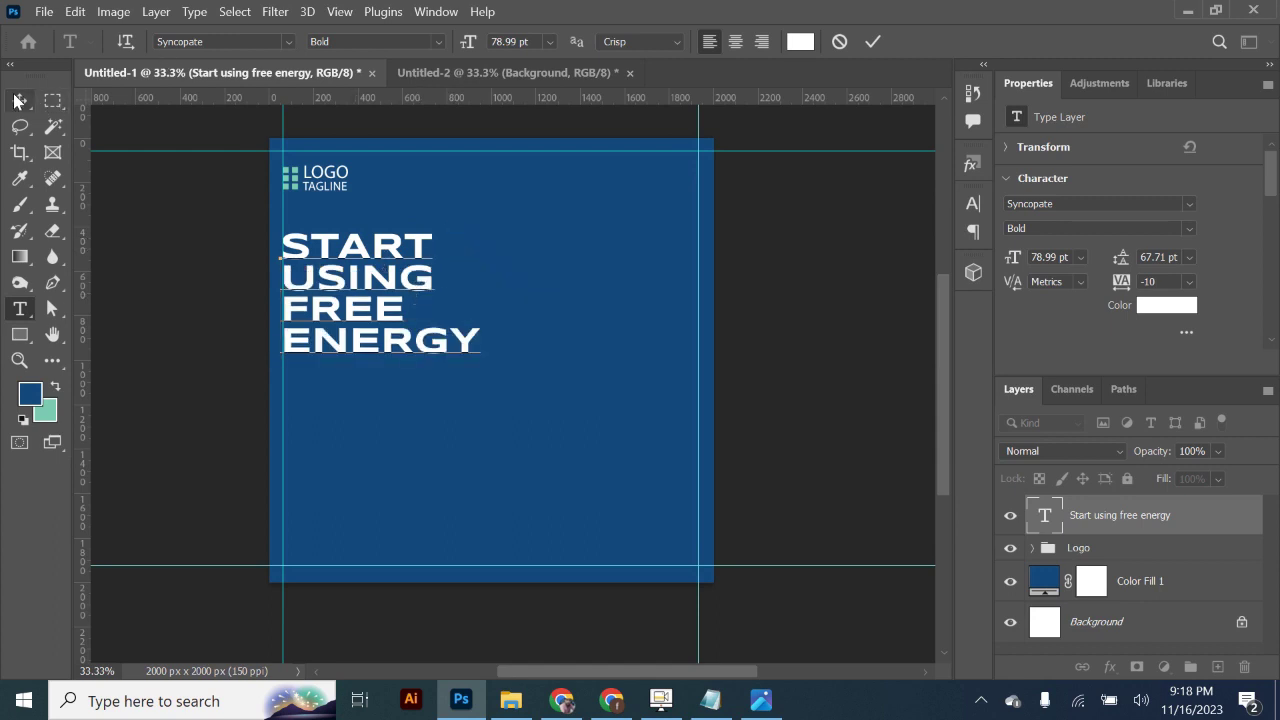
{"action": "left_click", "coordinate": [17, 101]}
{"action": "left_click_drag", "start_coordinate": [324, 310], "coordinate": [322, 300]}
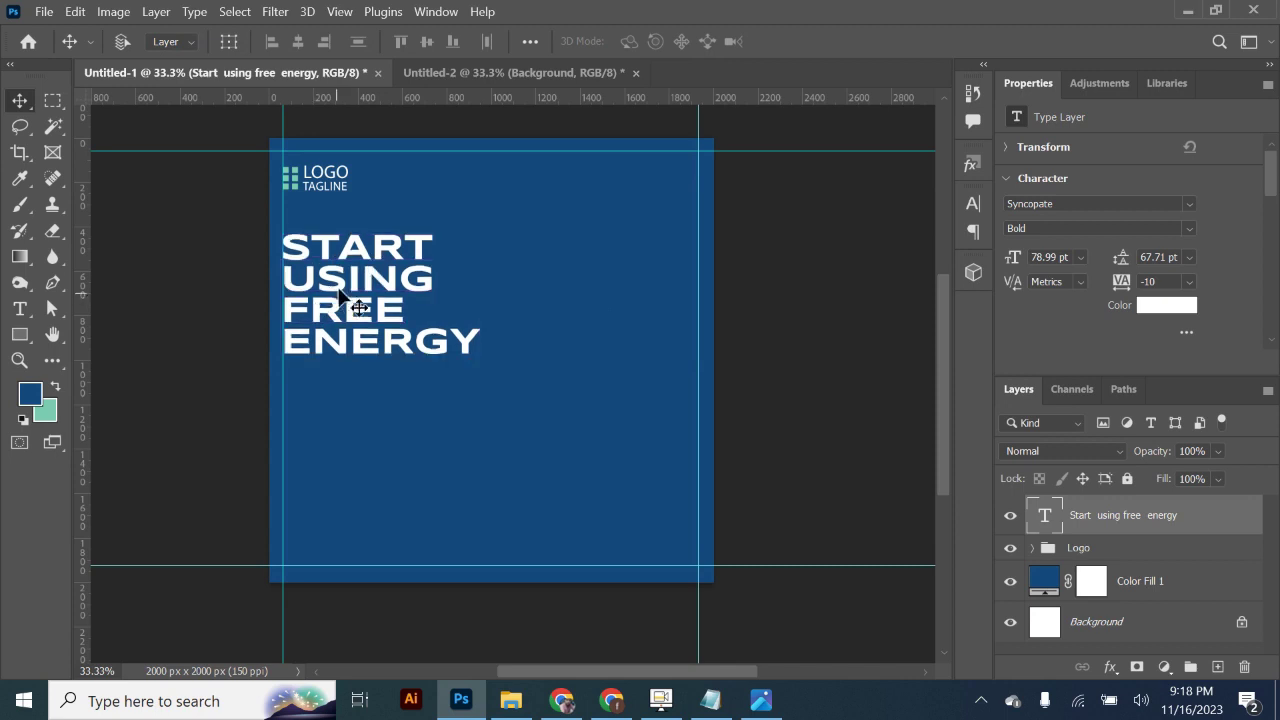
Step: Sample the yellow square from the colour-squares document as the foreground colour
{"action": "left_click", "coordinate": [455, 72]}
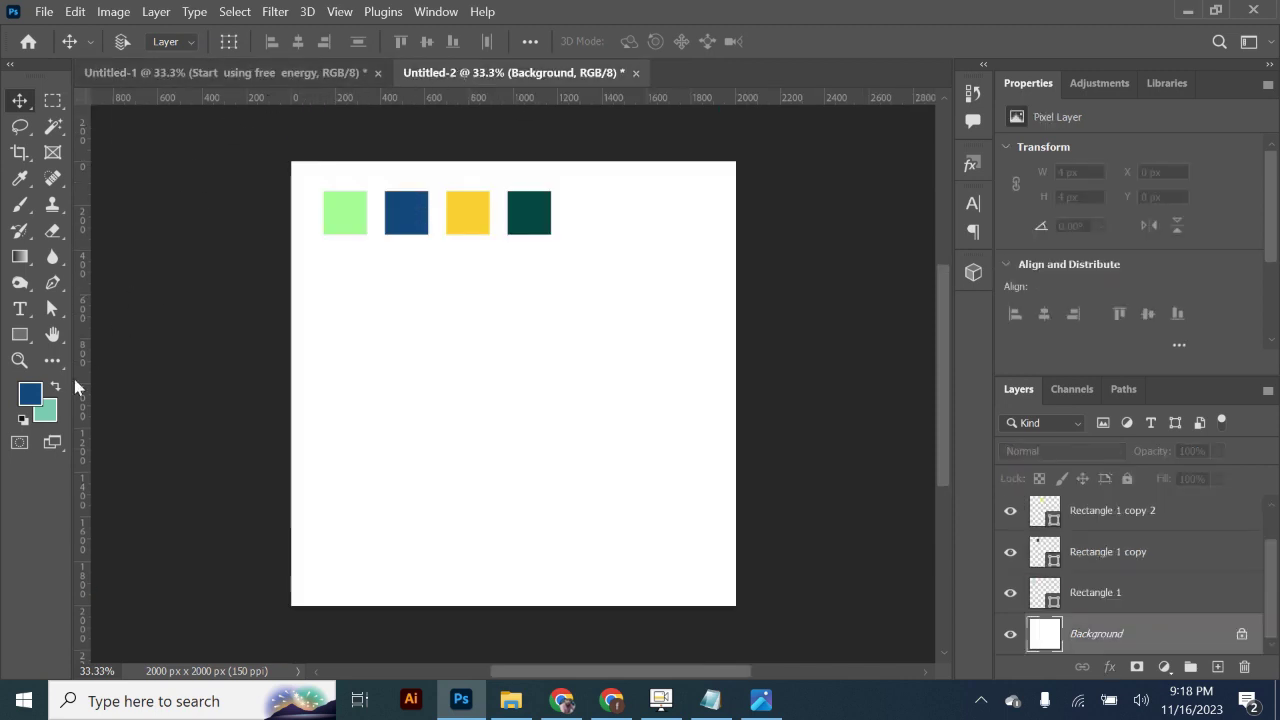
{"action": "left_click", "coordinate": [31, 395]}
{"action": "left_click", "coordinate": [478, 205]}
{"action": "left_click", "coordinate": [1157, 306]}
{"action": "left_click", "coordinate": [247, 72]}
{"action": "left_click", "coordinate": [499, 72]}
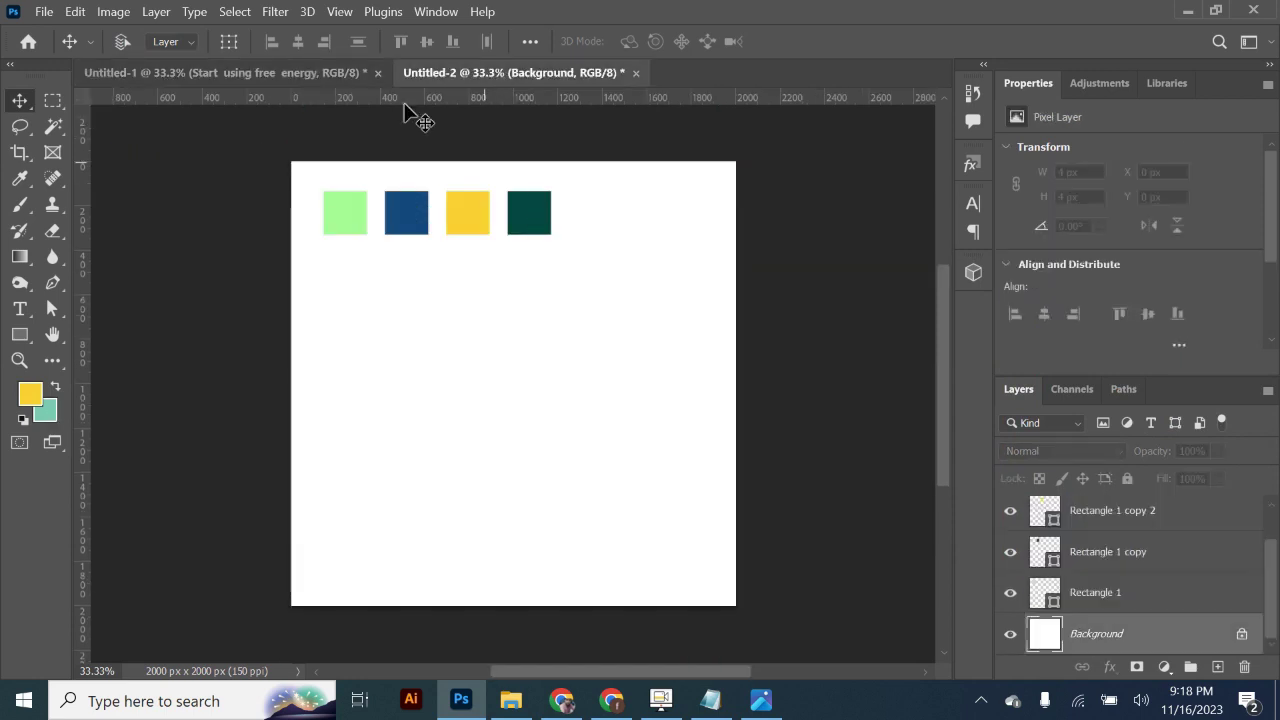
{"action": "key", "text": "ctrl+Tab"}
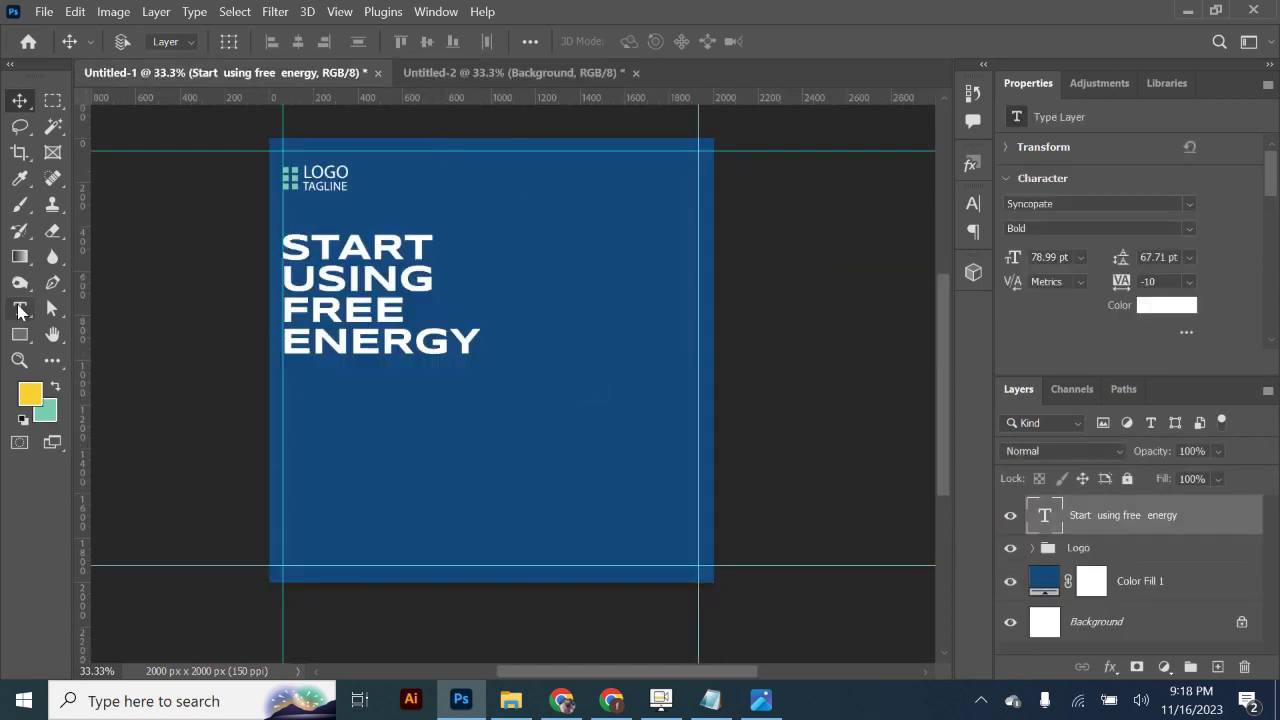
Step: Select the words FREE ENERGY in the headline and bring up the character settings
{"action": "left_click", "coordinate": [20, 310]}
{"action": "left_click_drag", "start_coordinate": [283, 308], "coordinate": [484, 345]}
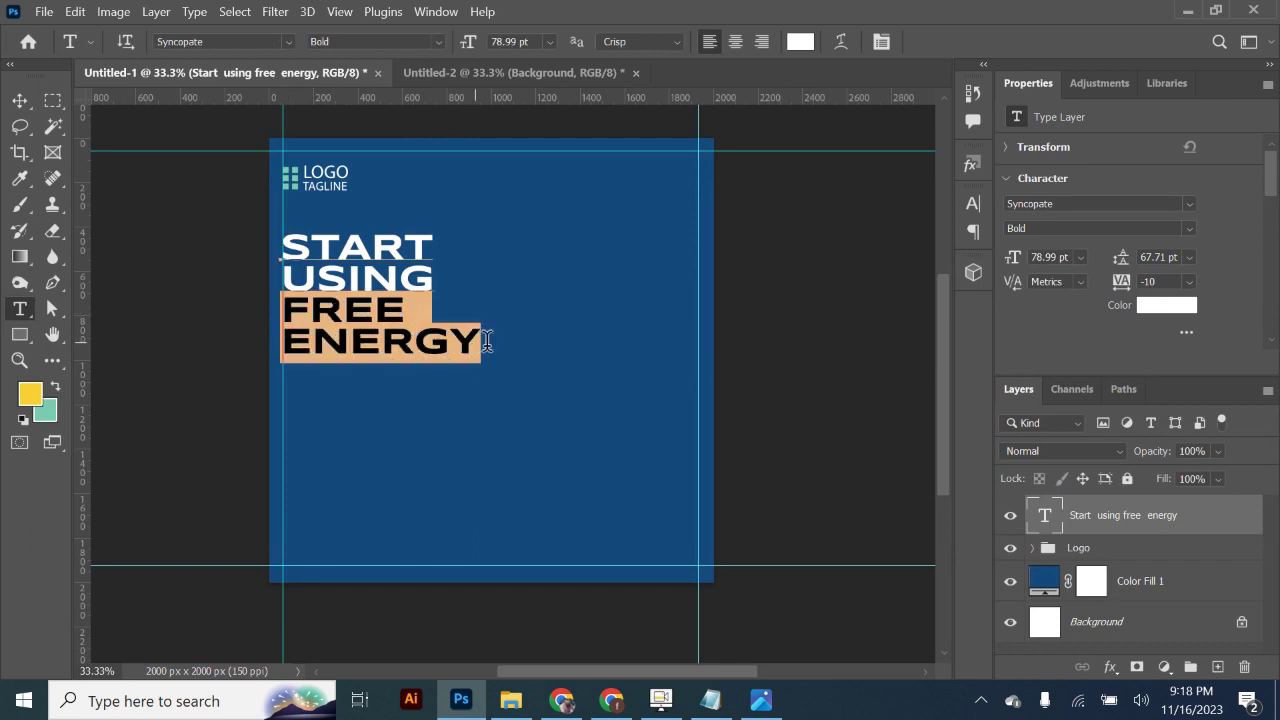
{"action": "left_click", "coordinate": [972, 203]}
Step: Try a sampled yellow as the FREE ENERGY text colour and commit the edit
{"action": "left_click", "coordinate": [919, 318]}
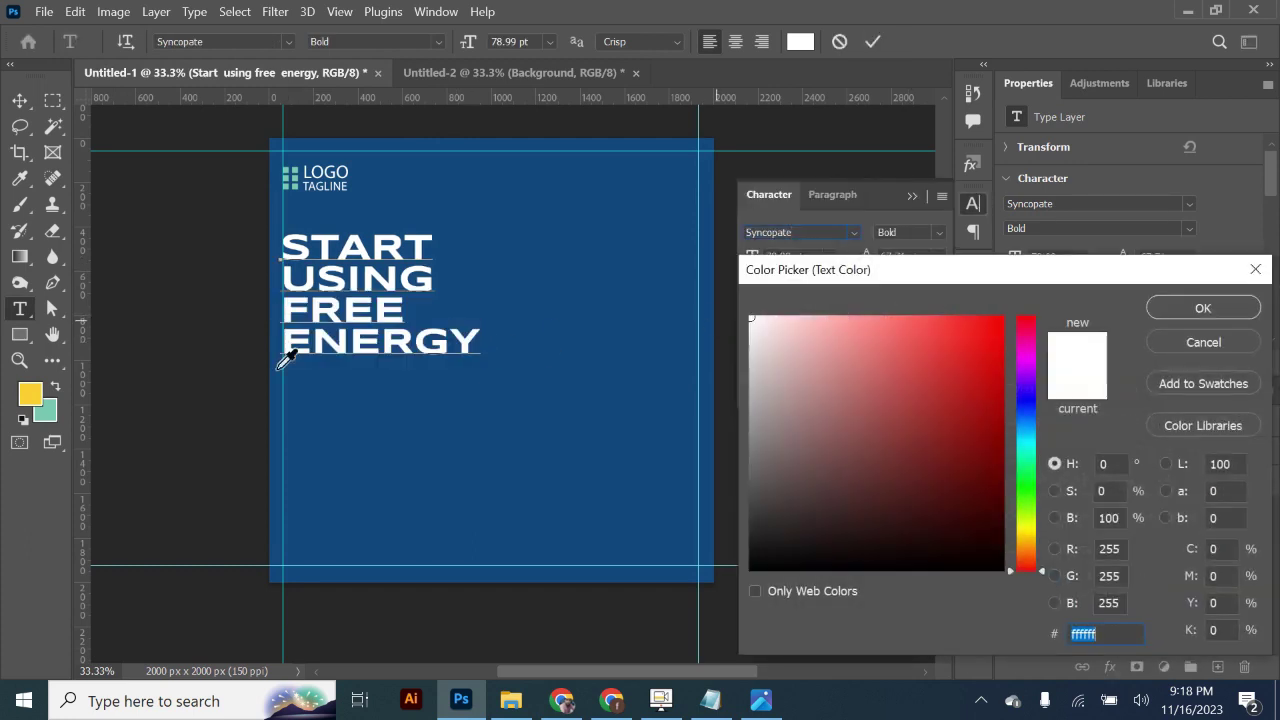
{"action": "left_click", "coordinate": [44, 393]}
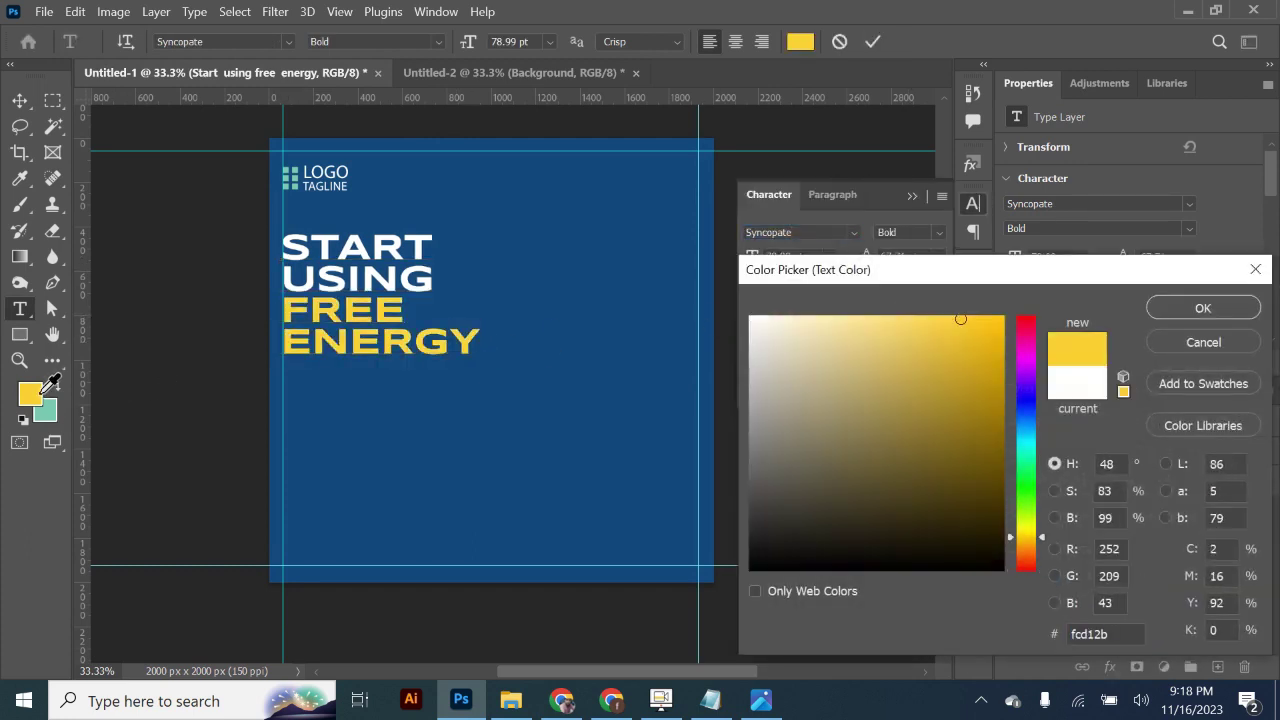
{"action": "left_click", "coordinate": [1205, 308]}
{"action": "left_click", "coordinate": [904, 193]}
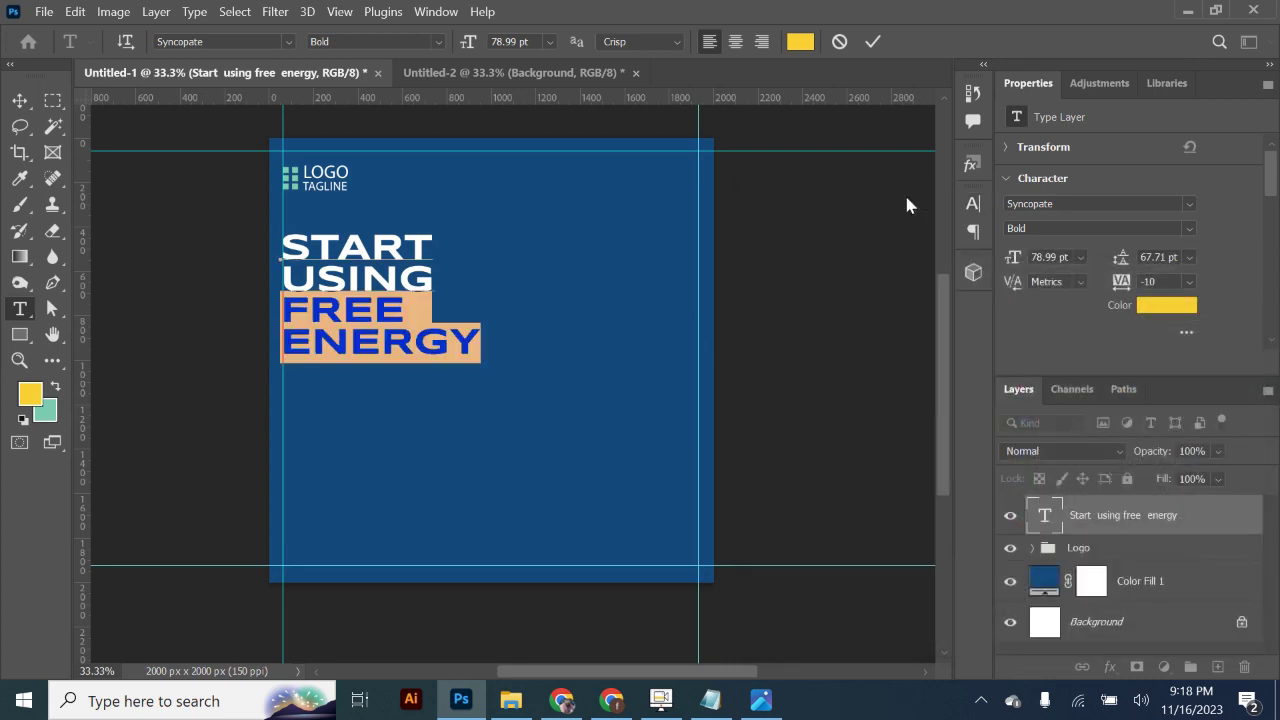
{"action": "left_click", "coordinate": [872, 42]}
Step: Inspect the colour-squares document's foreground and dark green background colours, cancelling both pickers
{"action": "left_click", "coordinate": [440, 73]}
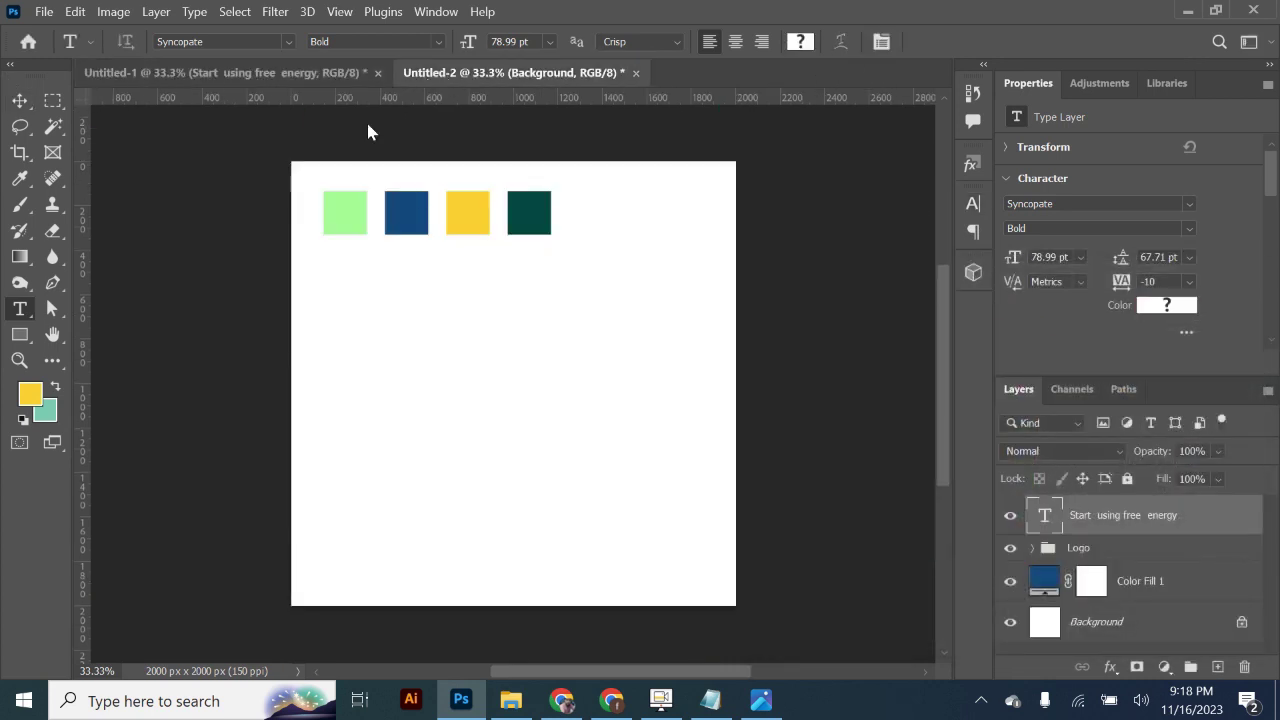
{"action": "left_click", "coordinate": [33, 398]}
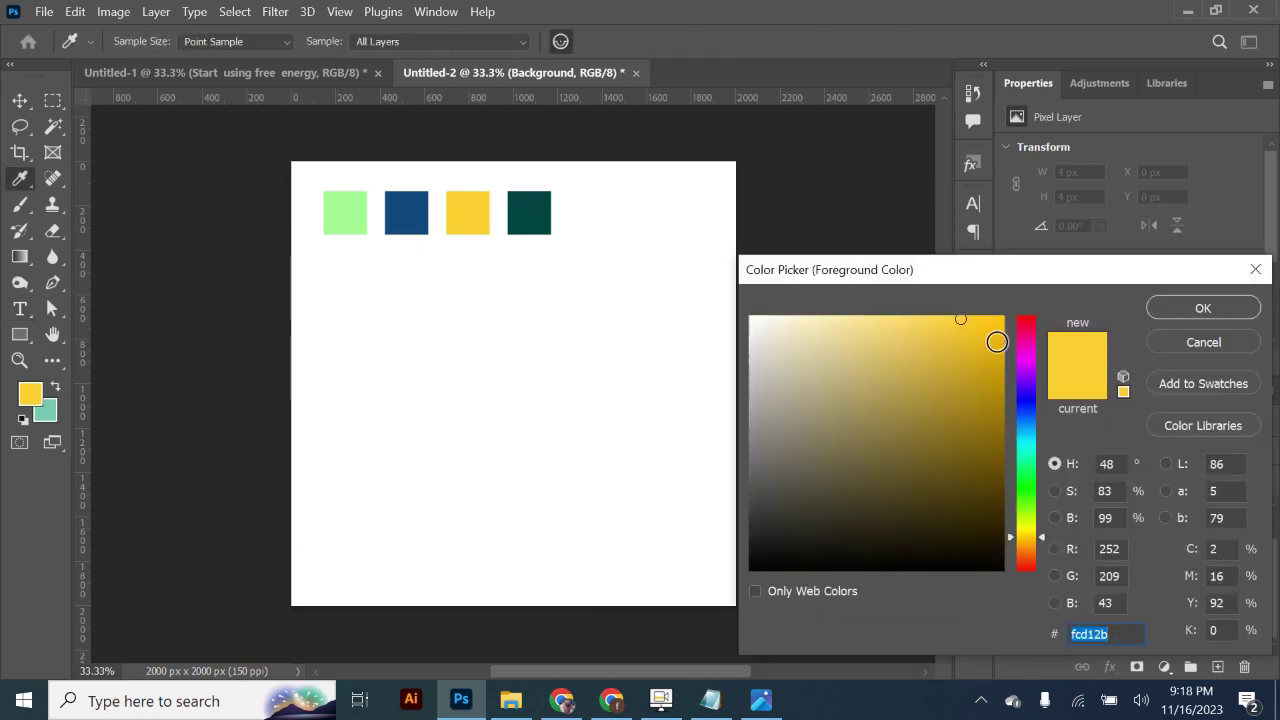
{"action": "left_click", "coordinate": [1203, 342]}
{"action": "left_click", "coordinate": [44, 410]}
{"action": "left_click", "coordinate": [546, 205]}
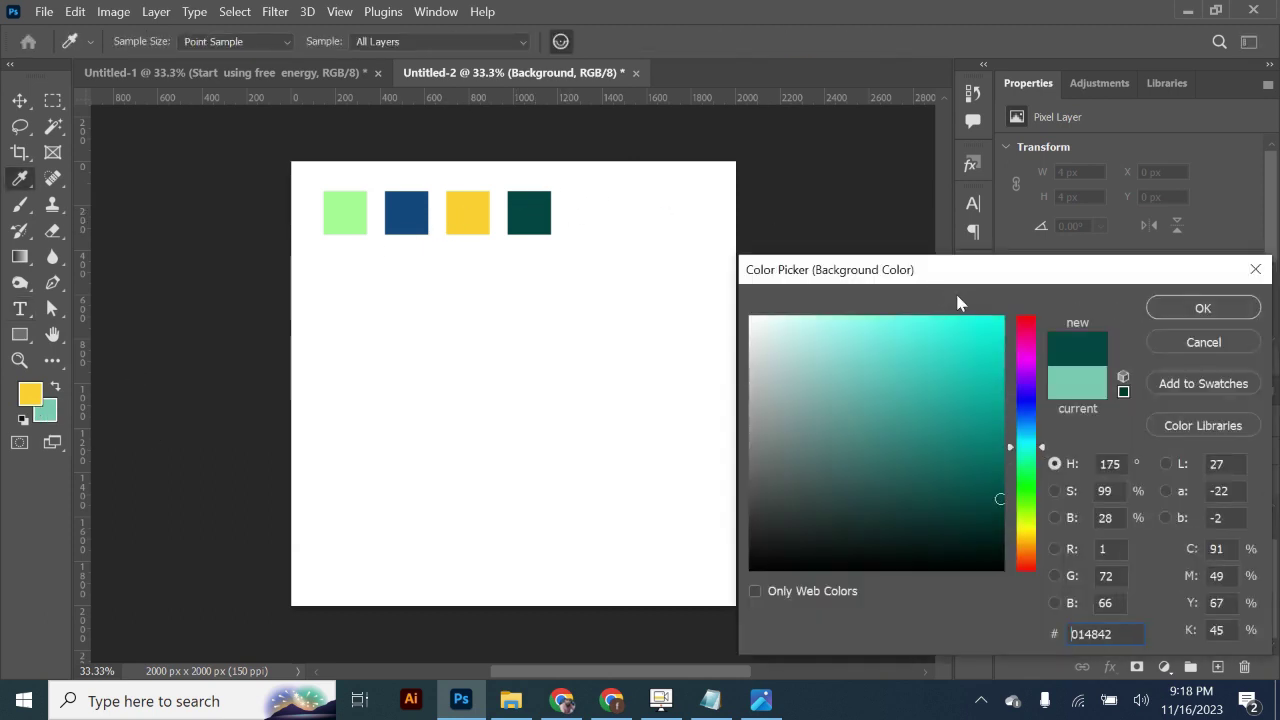
{"action": "left_click", "coordinate": [1163, 345]}
{"action": "key", "text": "t"}
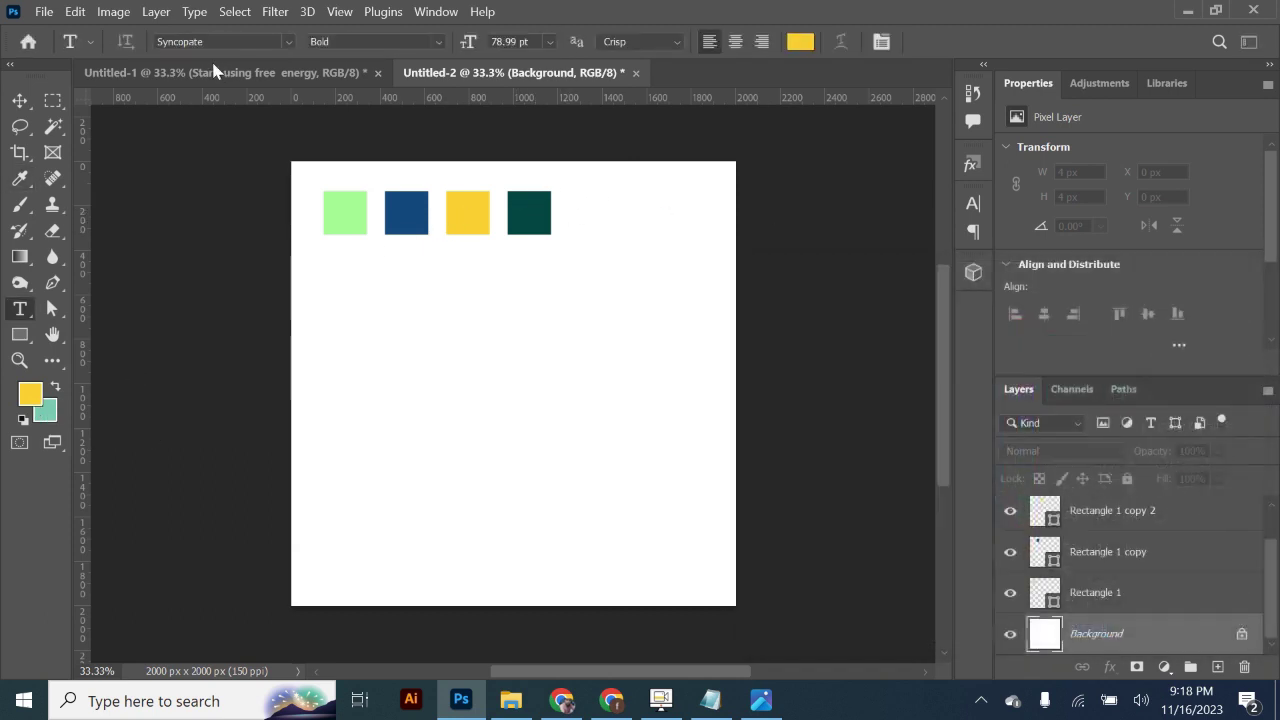
{"action": "key", "text": "ctrl+Tab"}
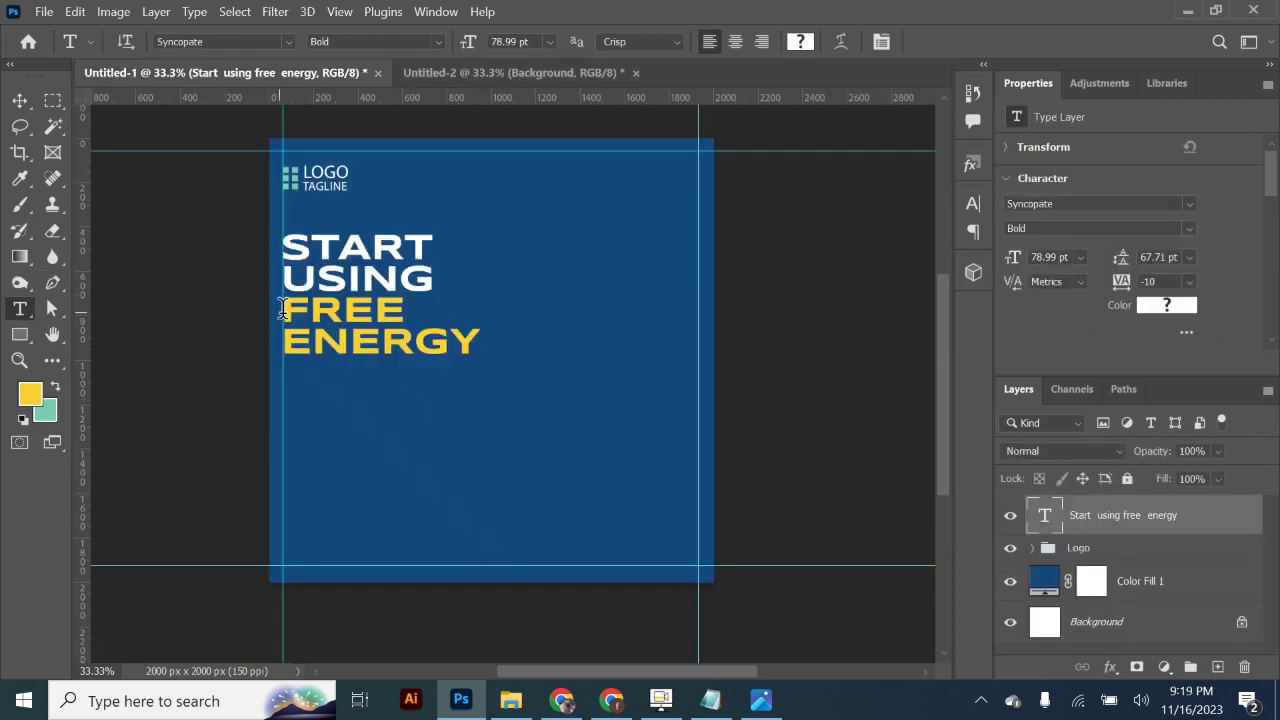
Step: Recolour FREE ENERGY mint green #7acdb0 and commit the text
{"action": "left_click_drag", "start_coordinate": [283, 310], "coordinate": [514, 354]}
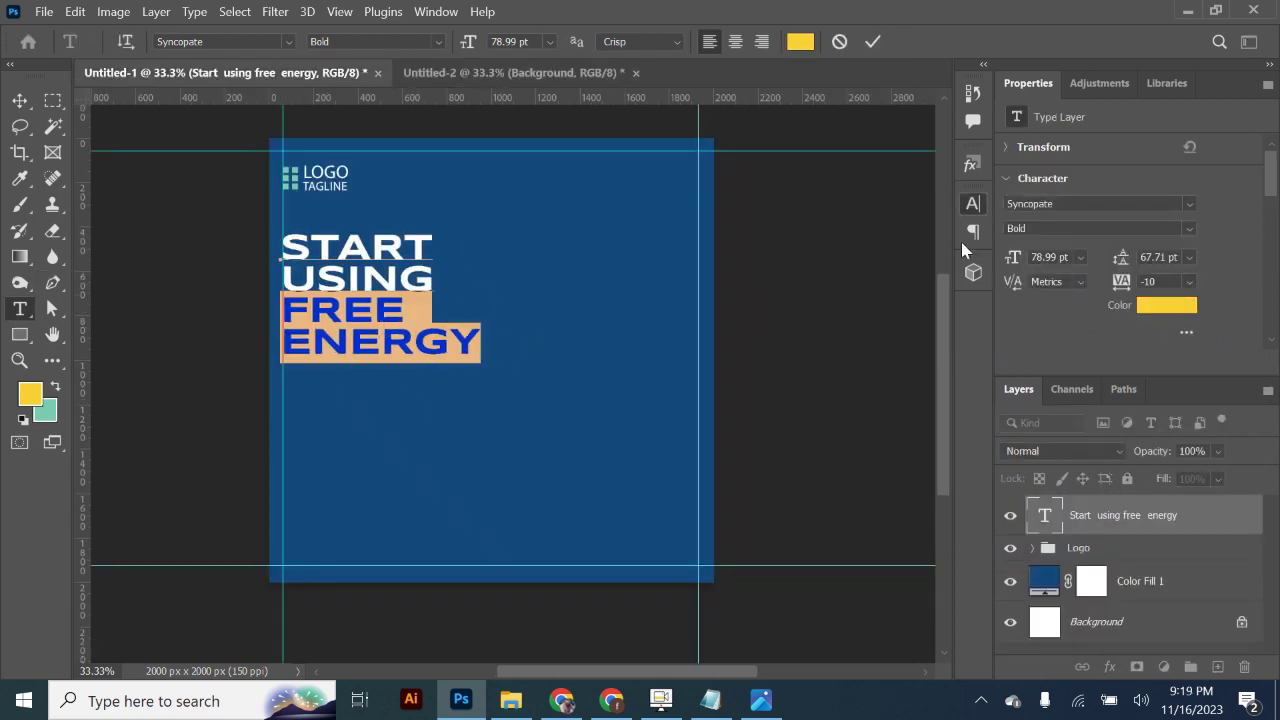
{"action": "left_click", "coordinate": [973, 204]}
{"action": "left_click", "coordinate": [920, 324]}
{"action": "left_click", "coordinate": [48, 405]}
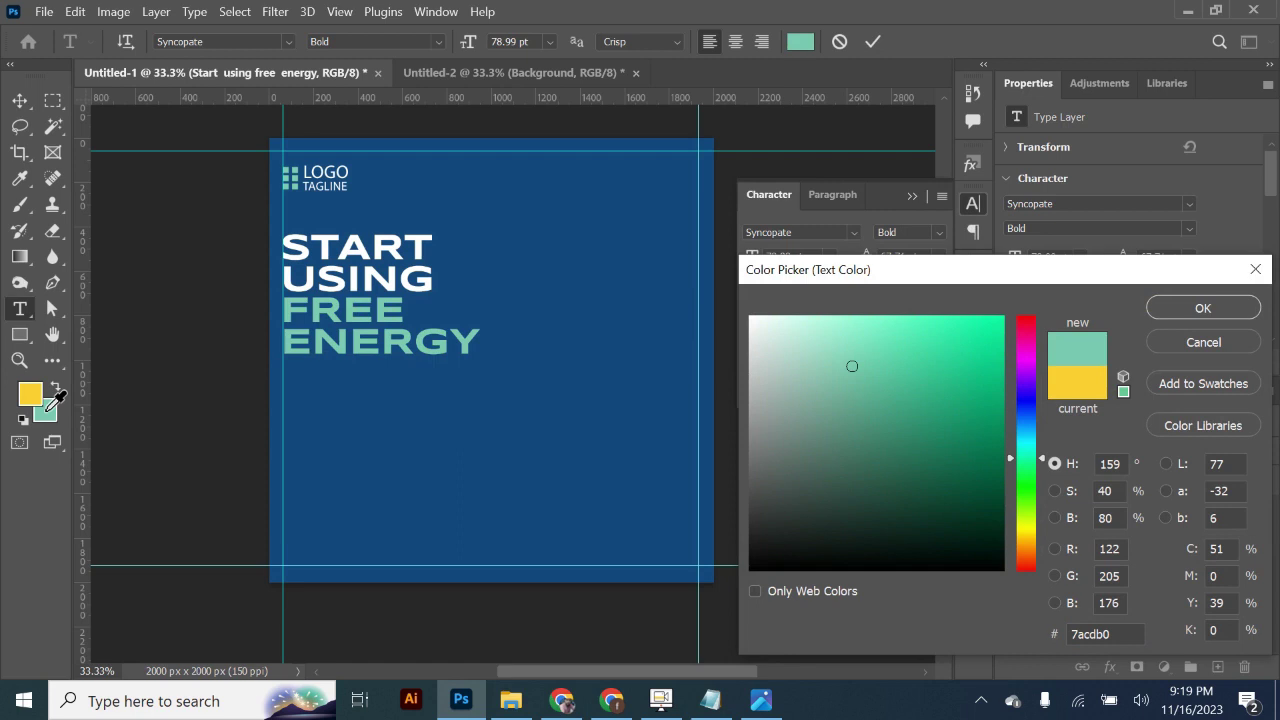
{"action": "left_click", "coordinate": [1203, 309]}
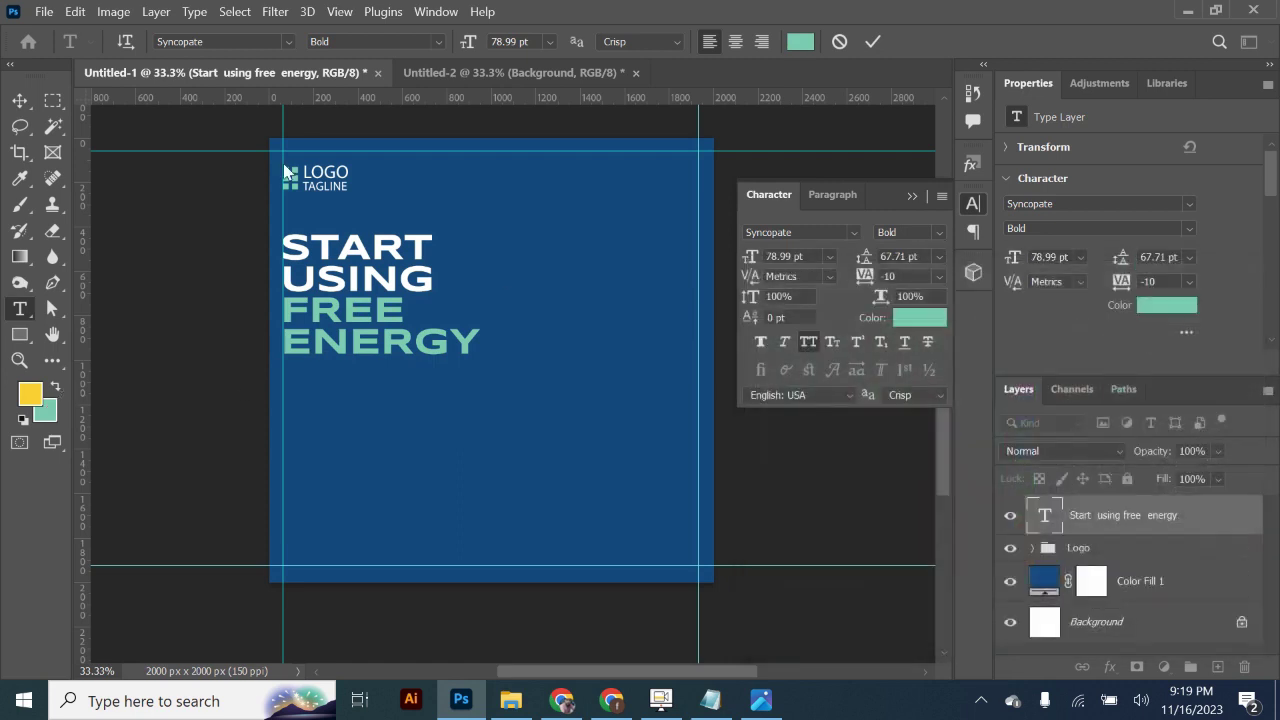
{"action": "key", "text": "ctrl+Return"}
{"action": "key", "text": "v"}
{"action": "left_click", "coordinate": [909, 197]}
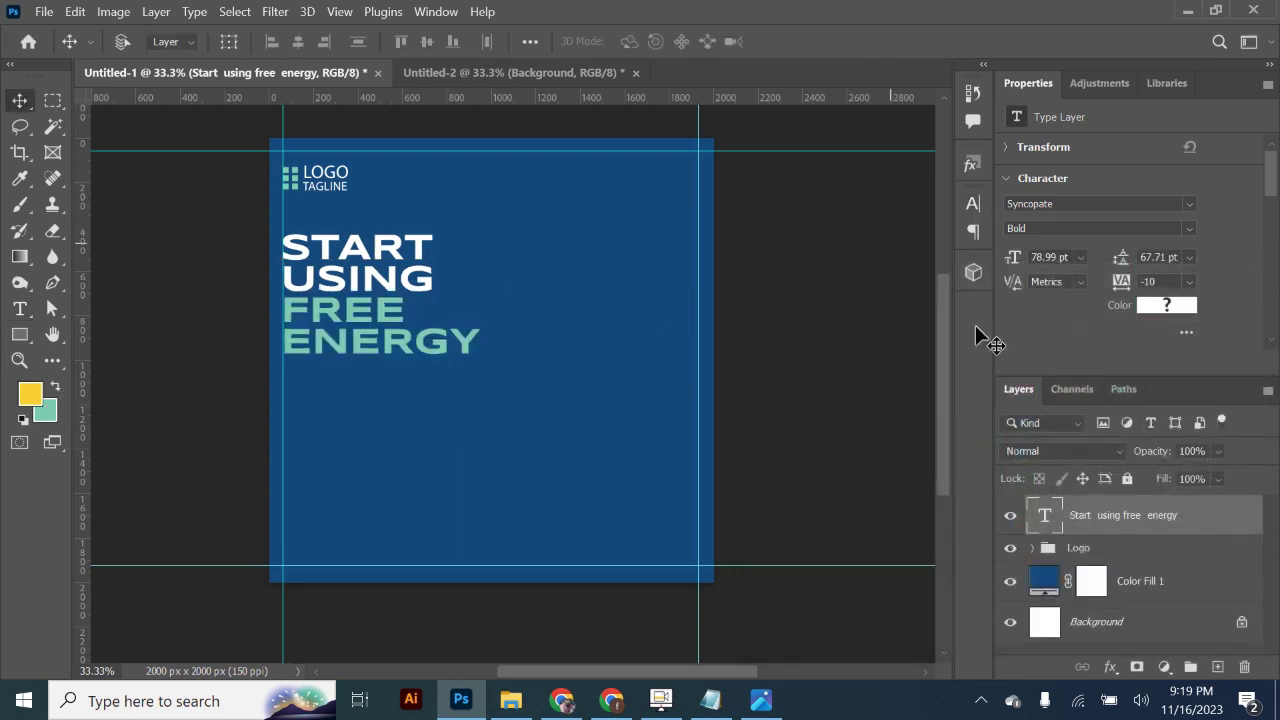
Step: Scale the Logo group down to about 96%
{"action": "left_click", "coordinate": [1080, 548]}
{"action": "left_click_drag", "start_coordinate": [350, 163], "coordinate": [338, 166]}
{"action": "left_click", "coordinate": [976, 45]}
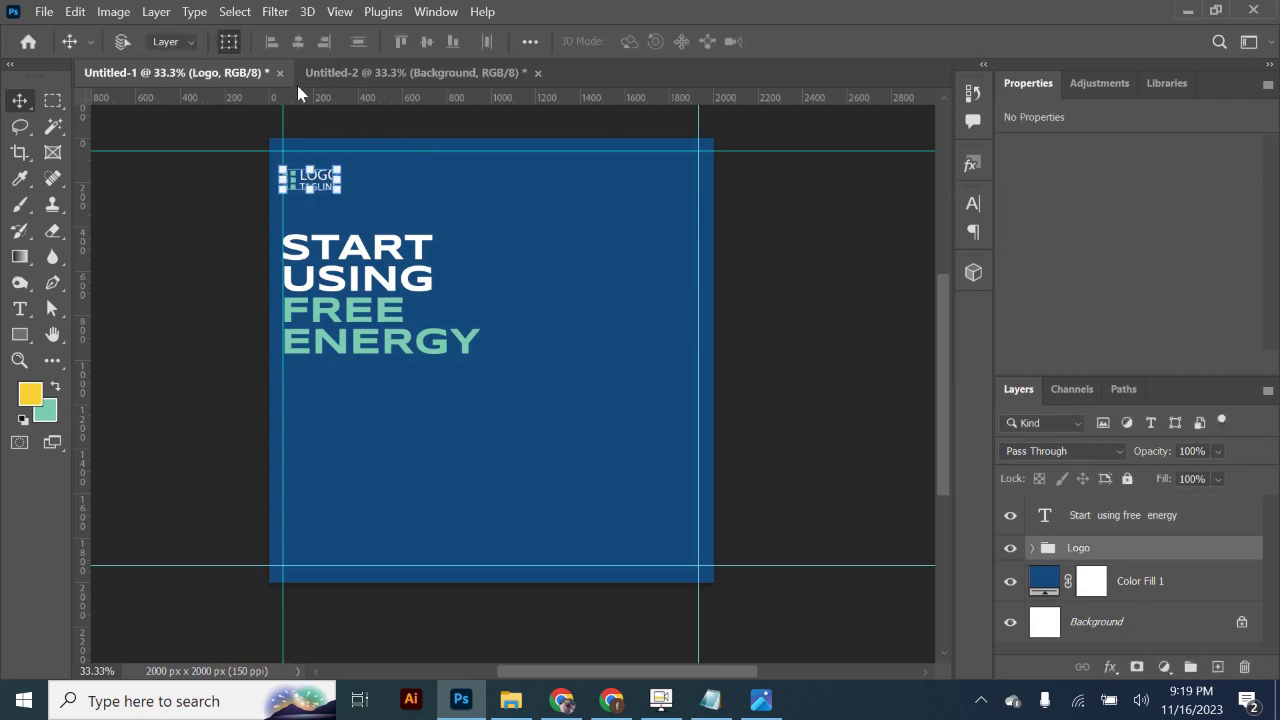
{"action": "left_click", "coordinate": [232, 42]}
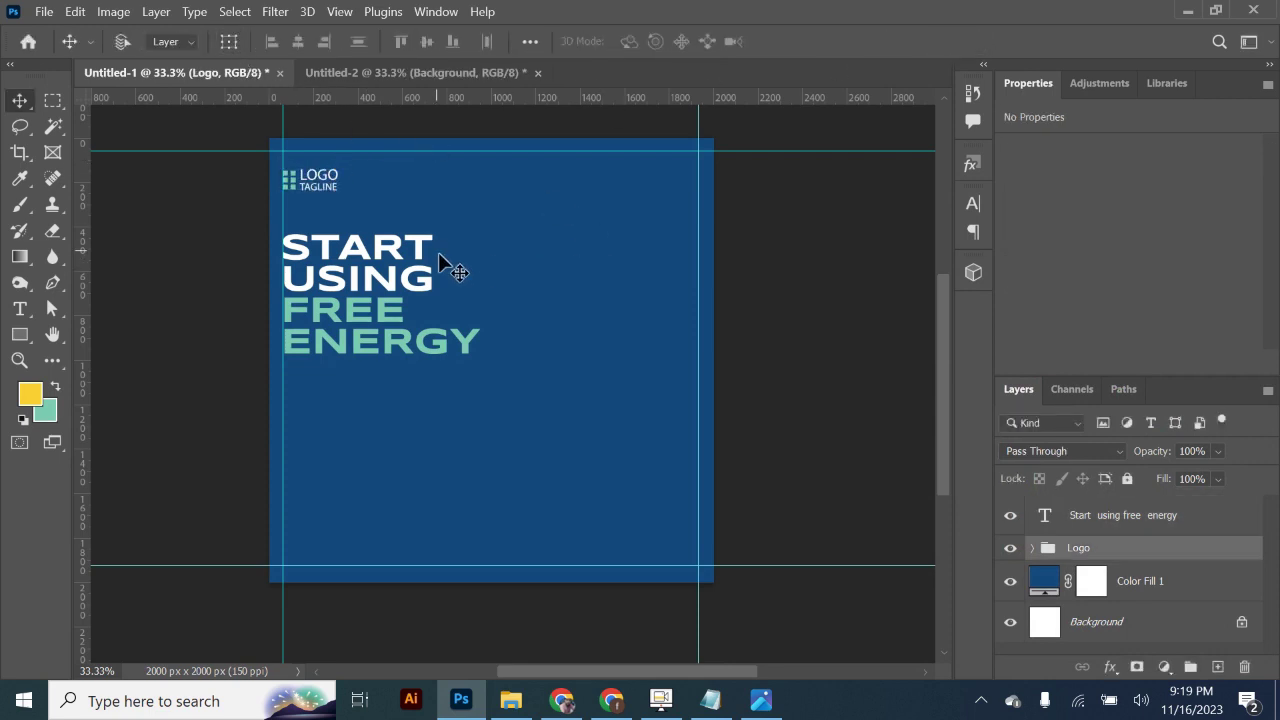
Step: Put the headline text layer into a new group named Heading
{"action": "left_click", "coordinate": [1103, 522]}
{"action": "key", "text": "ctrl+g"}
{"action": "left_click", "coordinate": [1032, 507]}
{"action": "double_click", "coordinate": [1088, 510]}
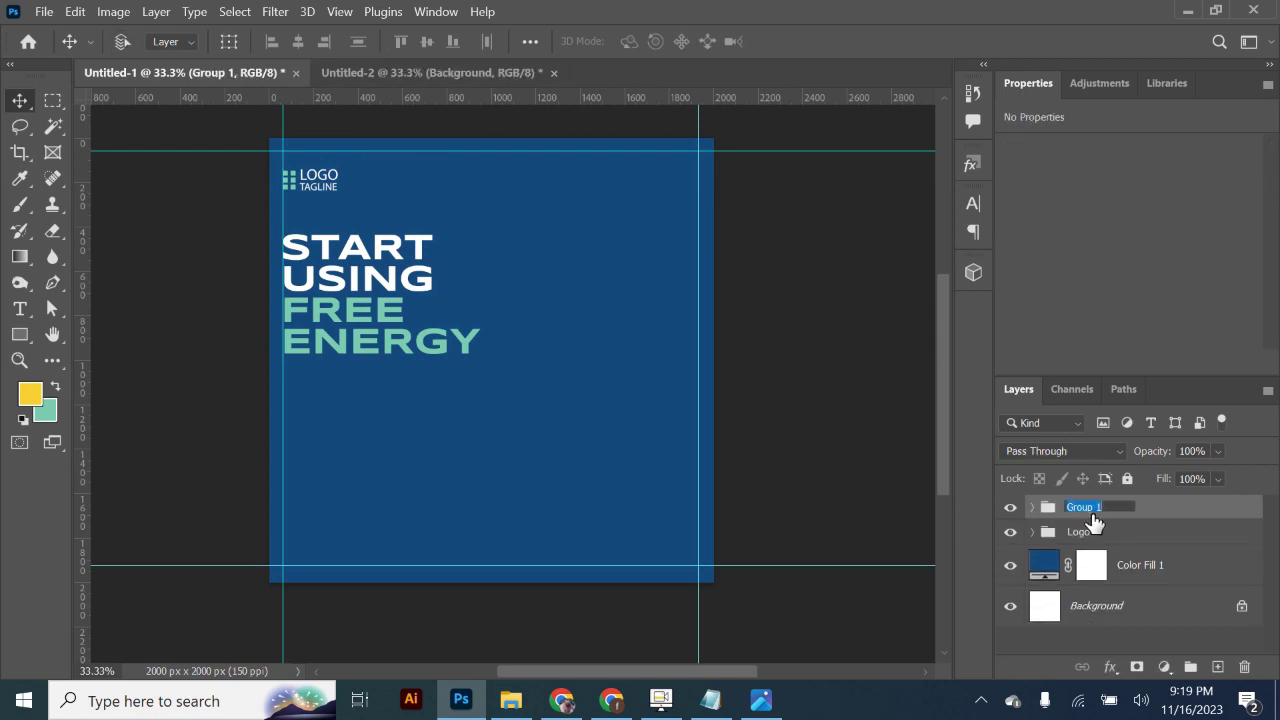
{"action": "type", "text": "Heading"}
{"action": "key", "text": "Return"}
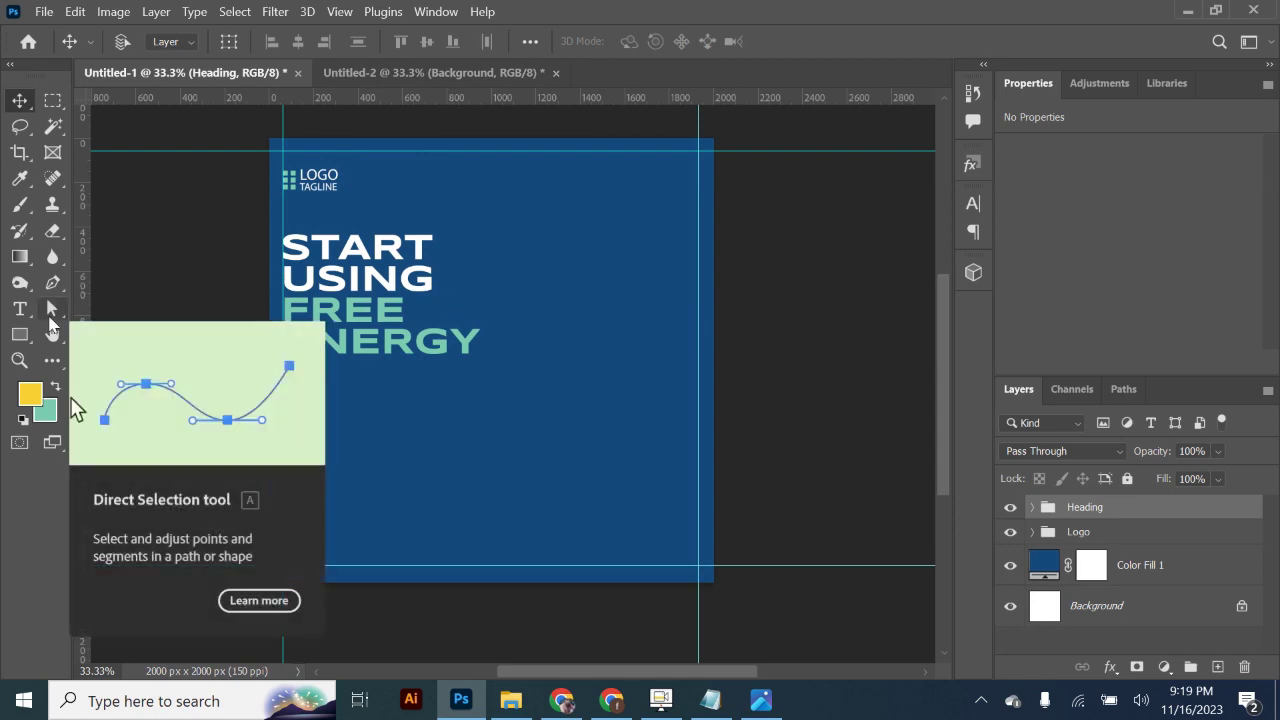
Step: Draw a yellow 1068 px circle over the headline's lower right and reposition it
{"action": "right_click", "coordinate": [20, 334]}
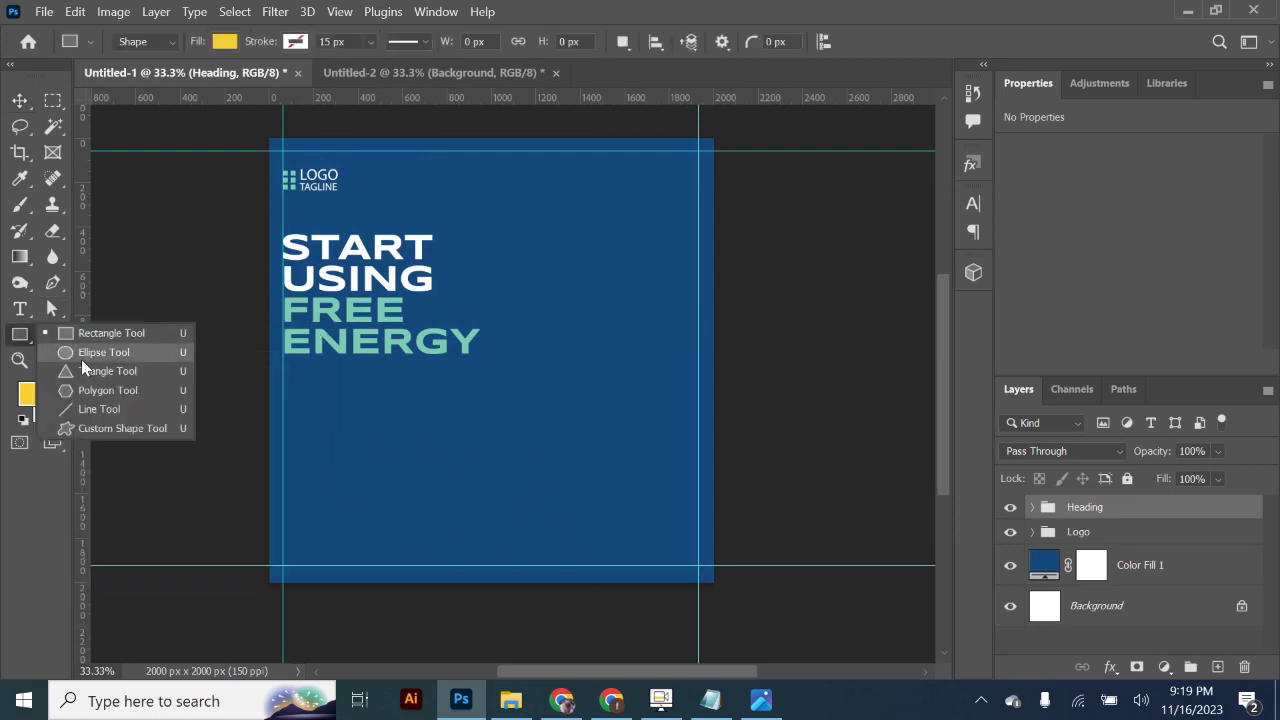
{"action": "left_click", "coordinate": [80, 350]}
{"action": "left_click_drag", "start_coordinate": [553, 426], "coordinate": [671, 585]}
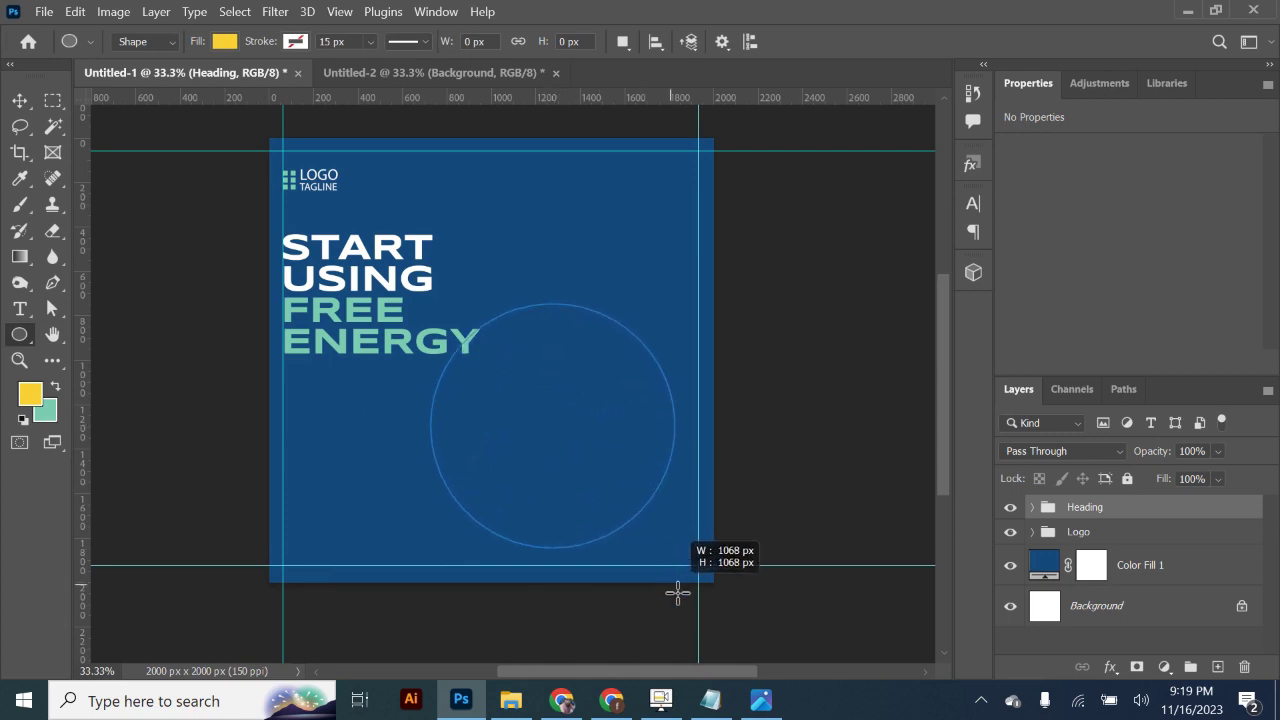
{"action": "key", "text": "v"}
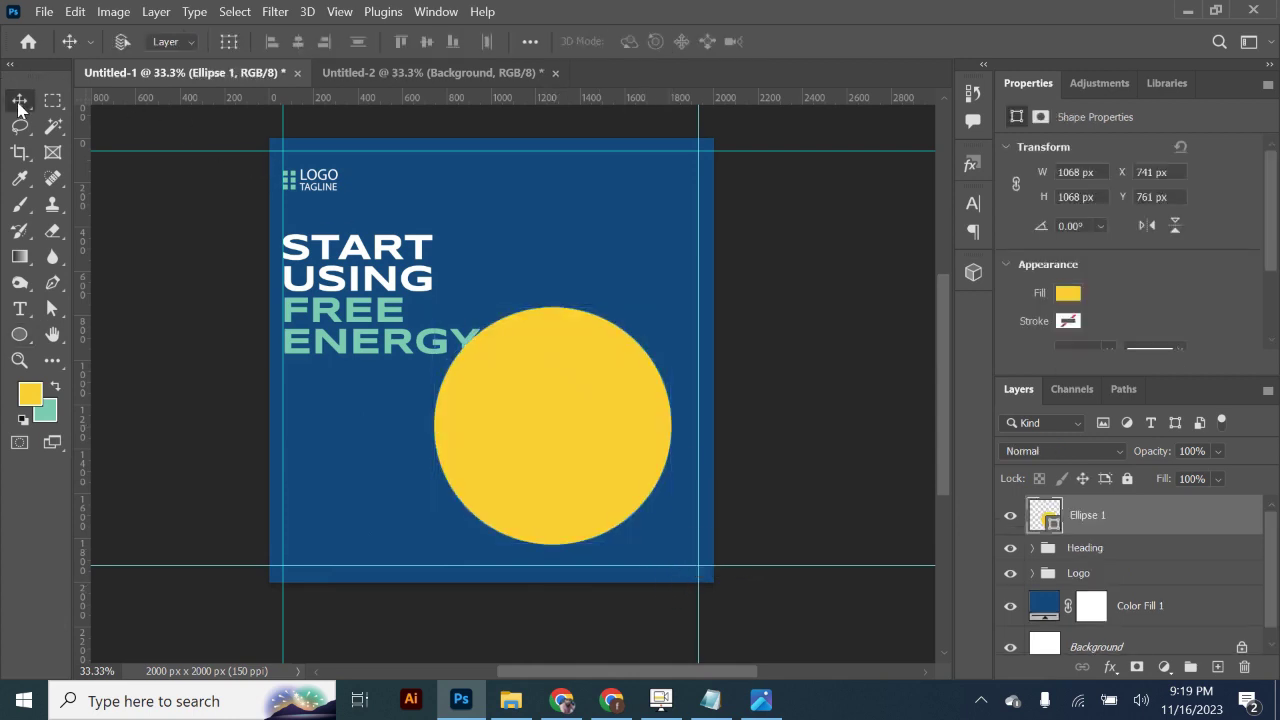
{"action": "left_click_drag", "start_coordinate": [506, 414], "coordinate": [553, 427]}
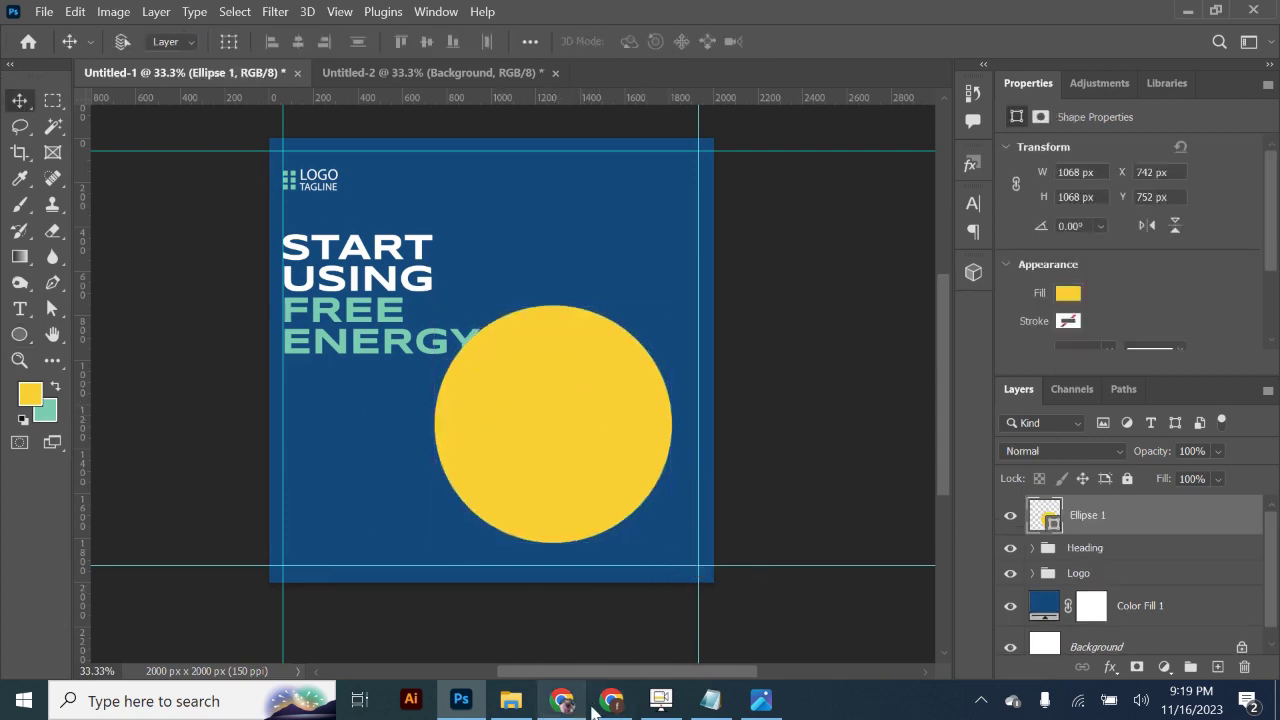
Step: Glance at the saved c1 reference image and minimise it
{"action": "left_click", "coordinate": [761, 700]}
{"action": "left_click", "coordinate": [775, 708]}
{"action": "left_click", "coordinate": [765, 704]}
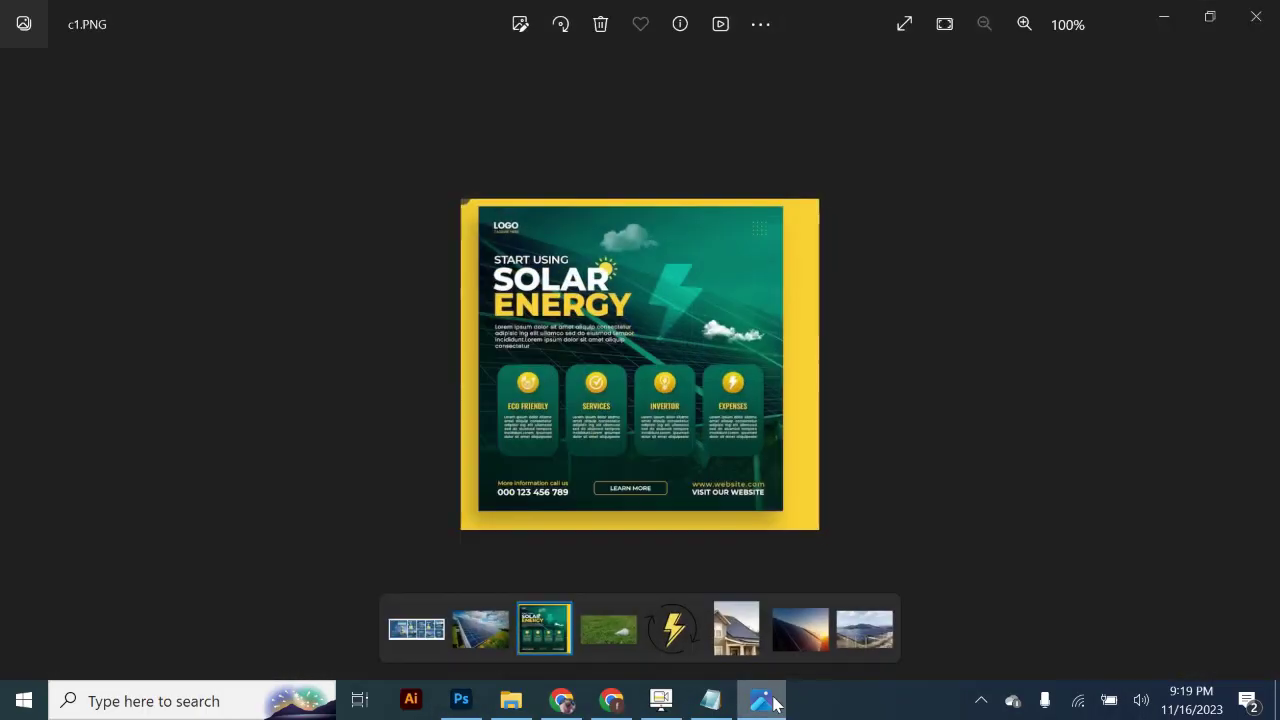
{"action": "left_click", "coordinate": [765, 704]}
Step: Open the 8822331.jpg template from the template folder, then nudge the yellow circle slightly down-left
{"action": "left_click", "coordinate": [514, 704]}
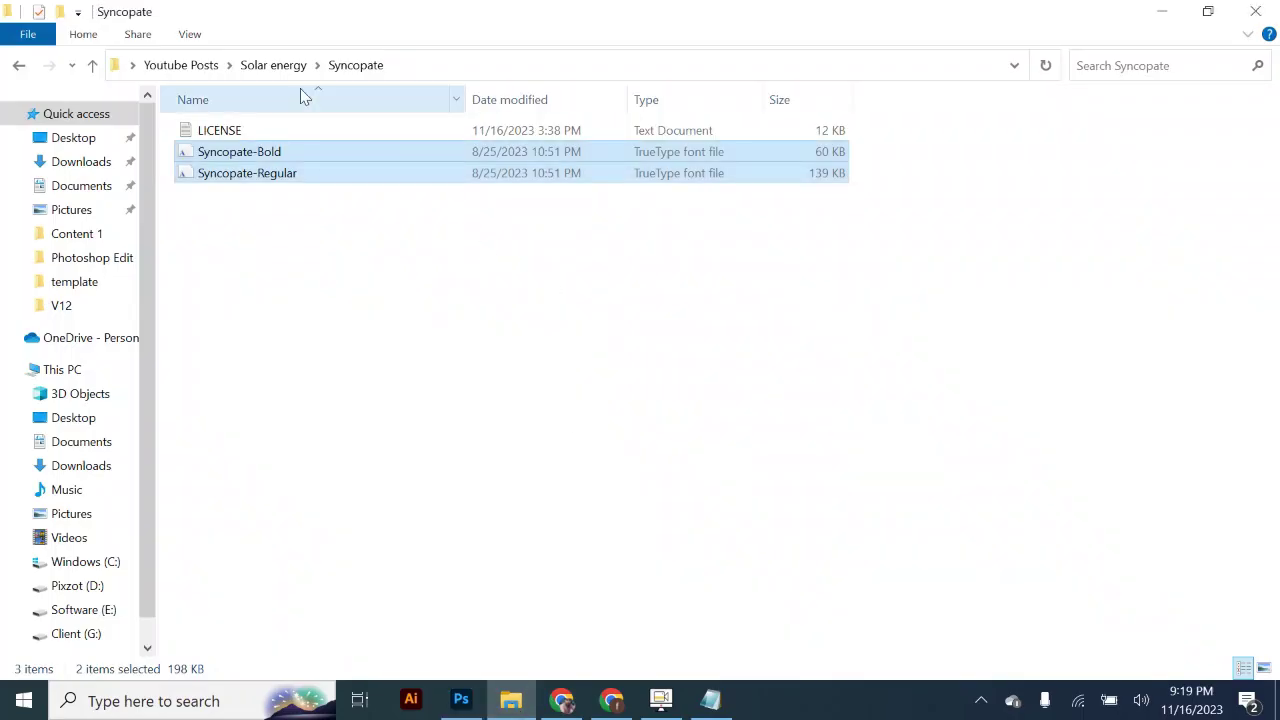
{"action": "left_click", "coordinate": [280, 65]}
{"action": "double_click", "coordinate": [362, 150]}
{"action": "double_click", "coordinate": [358, 168]}
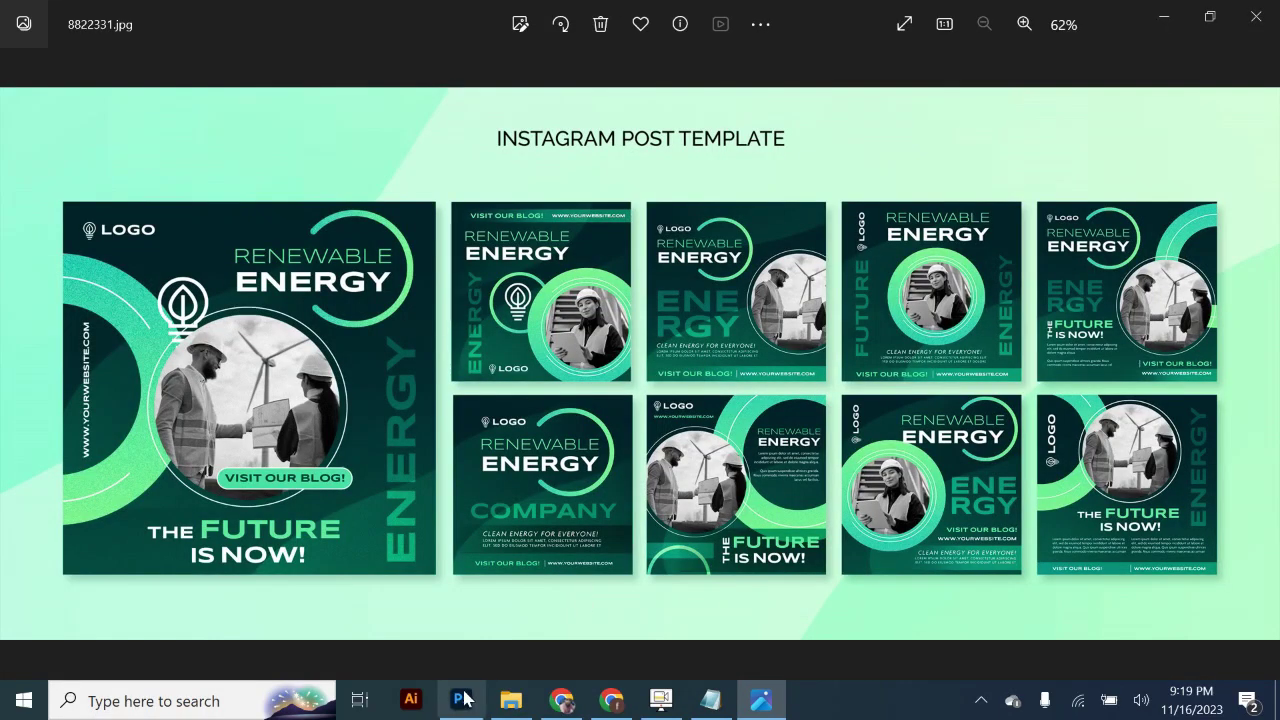
{"action": "left_click", "coordinate": [461, 700]}
{"action": "left_click_drag", "start_coordinate": [587, 412], "coordinate": [584, 415]}
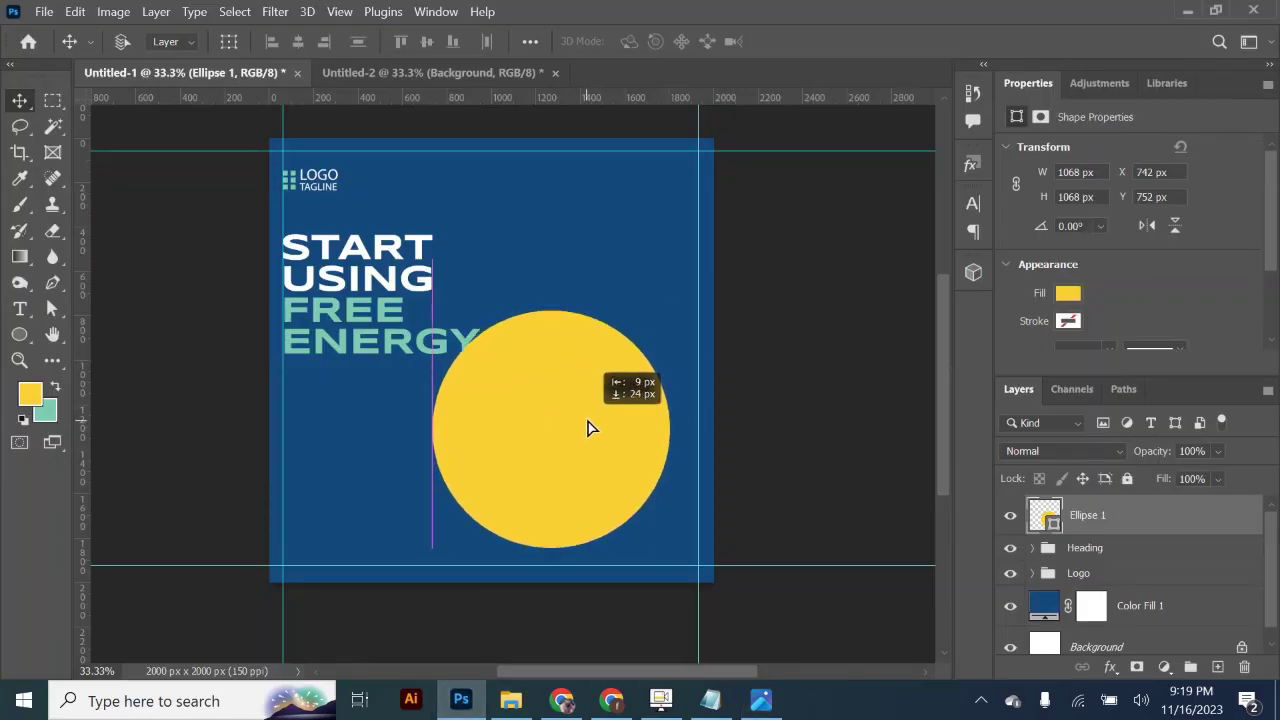
Step: Shrink the yellow circle to about 807 px and nudge it slightly right and down
{"action": "left_click", "coordinate": [228, 42]}
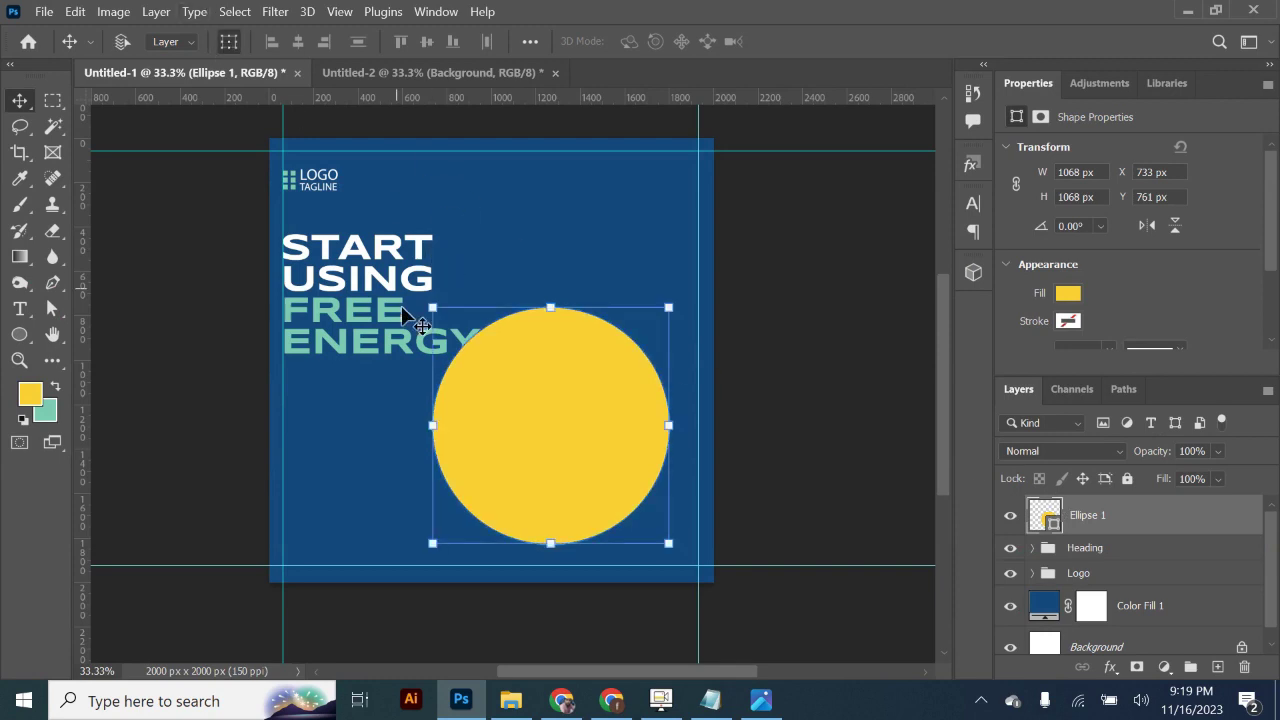
{"action": "left_click_drag", "start_coordinate": [432, 305], "coordinate": [455, 333]}
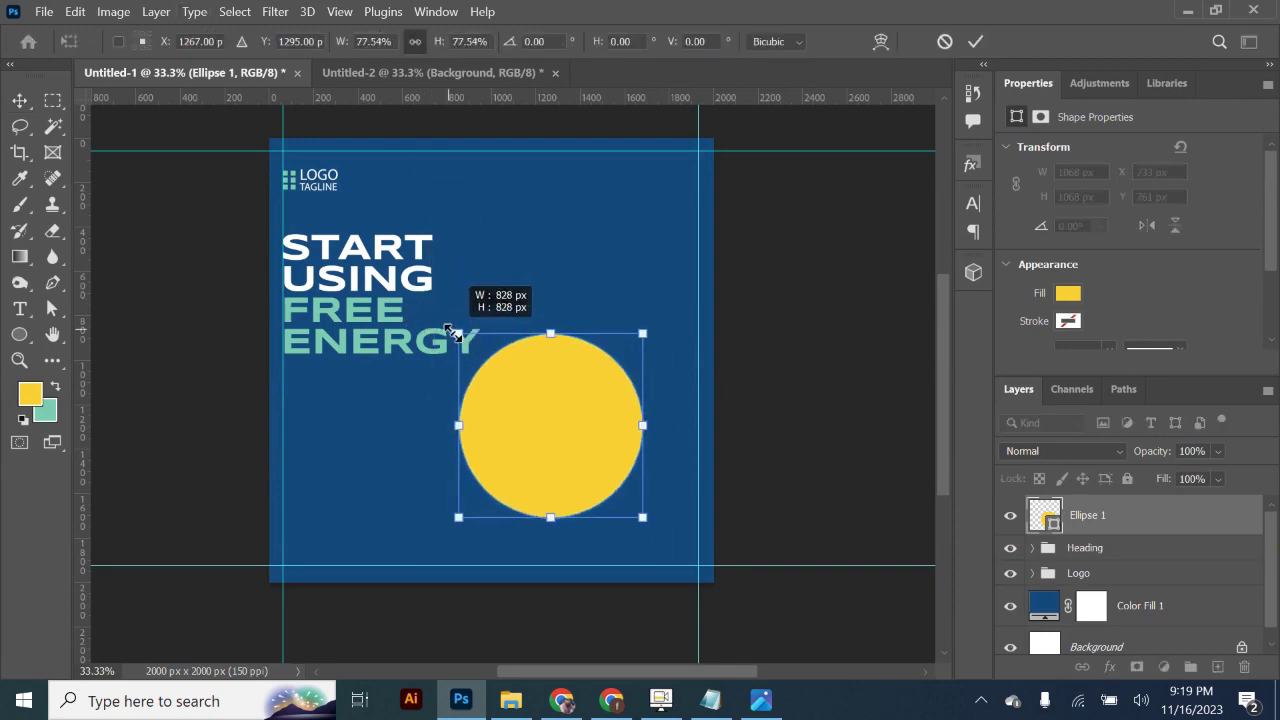
{"action": "left_click_drag", "start_coordinate": [554, 414], "coordinate": [574, 431]}
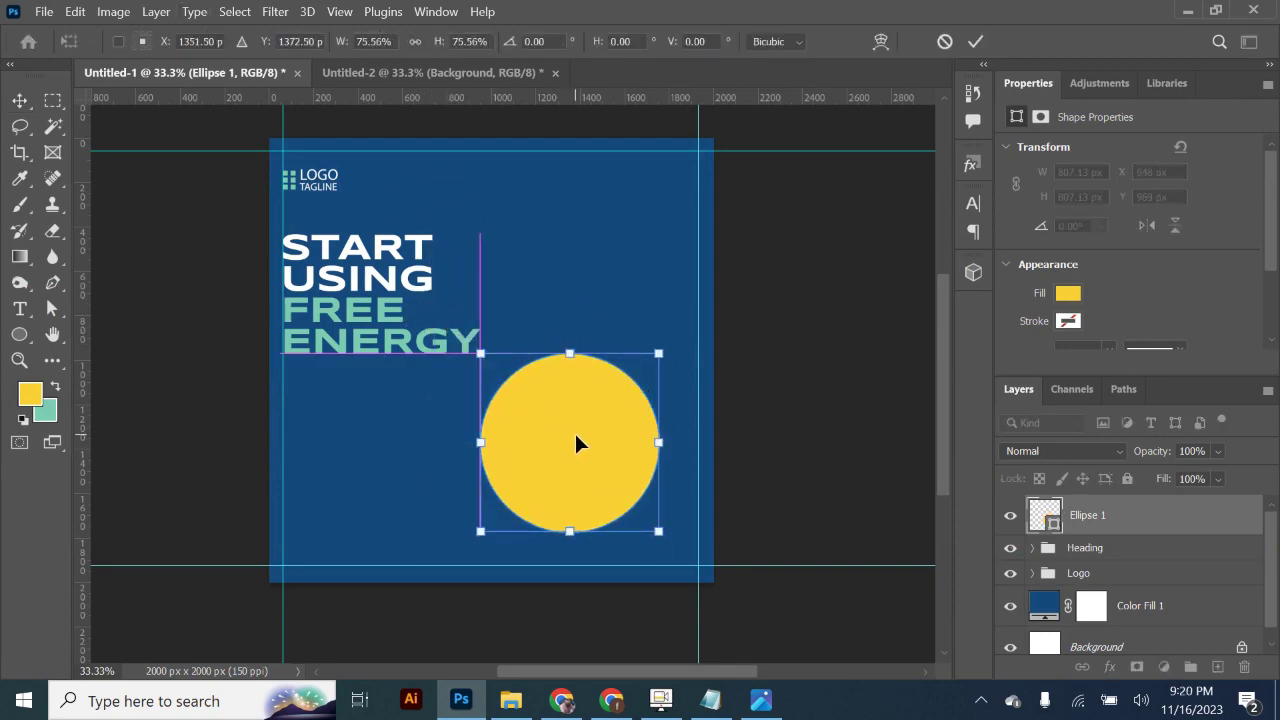
{"action": "left_click", "coordinate": [980, 42]}
{"action": "left_click", "coordinate": [228, 42]}
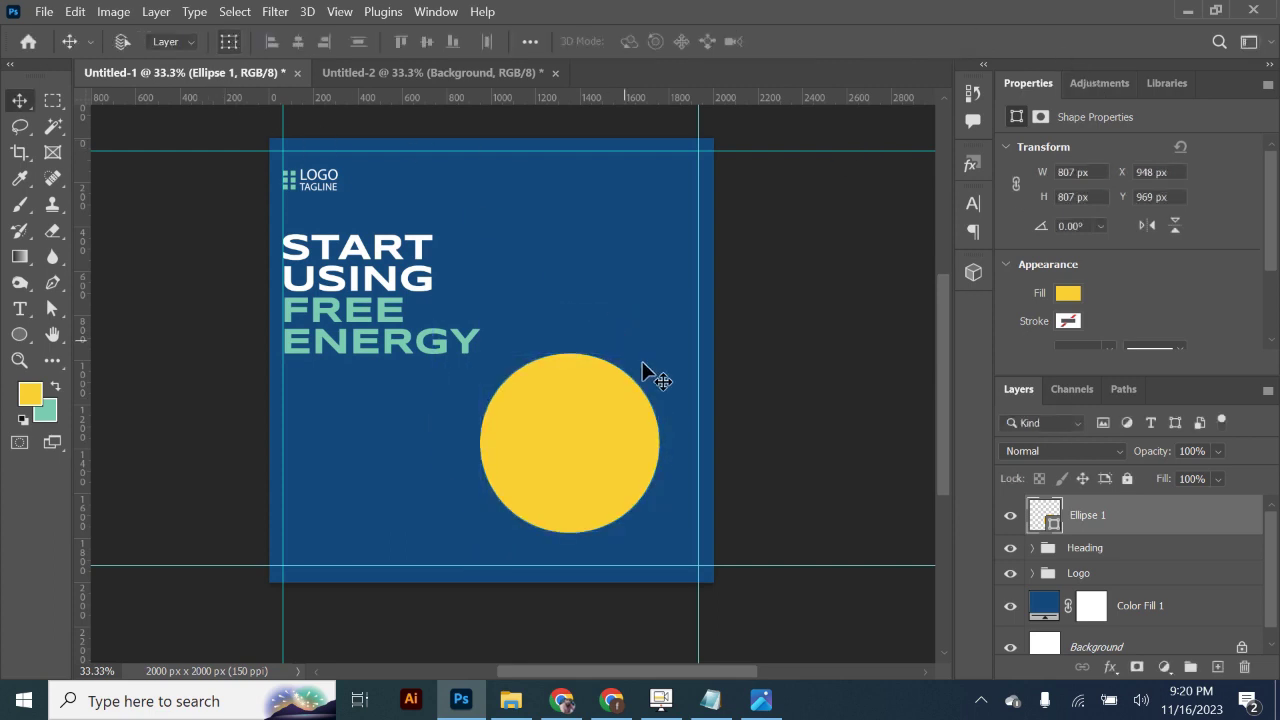
Step: Place the mostefficientsolarpanels photo, scale it over the circle, and clip it inside
{"action": "left_click", "coordinate": [511, 700]}
{"action": "left_click", "coordinate": [295, 65]}
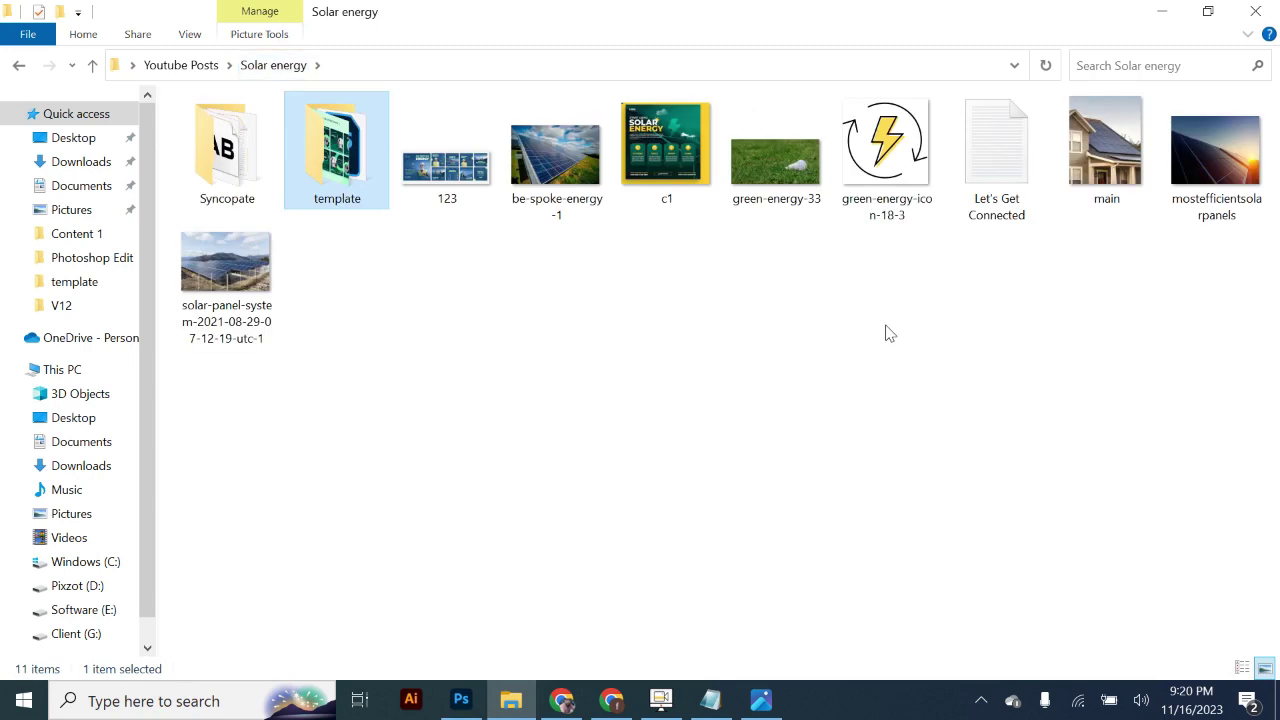
{"action": "mouse_move", "coordinate": [1215, 150]}
{"action": "left_mouse_down"}
{"action": "mouse_move", "coordinate": [458, 663]}
{"action": "mouse_move", "coordinate": [565, 446]}
{"action": "mouse_move", "coordinate": [515, 443]}
{"action": "left_mouse_up"}
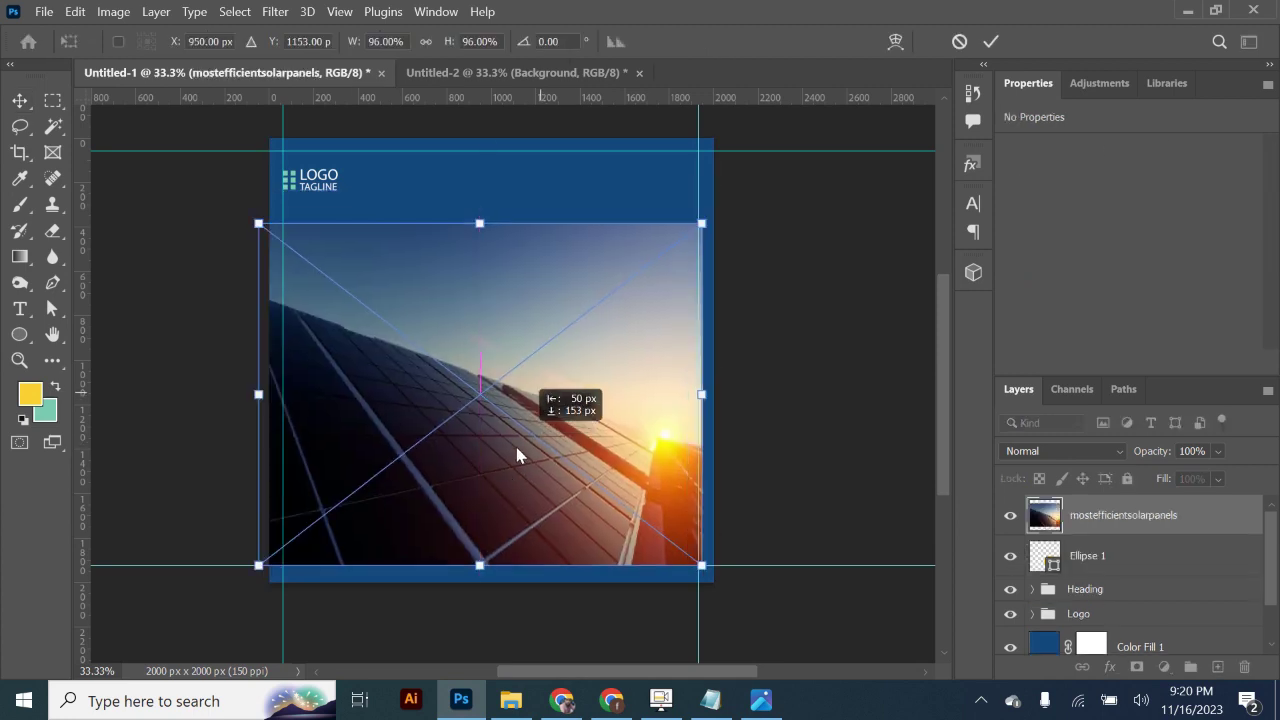
{"action": "mouse_move", "coordinate": [672, 266]}
{"action": "left_mouse_down"}
{"action": "mouse_move", "coordinate": [636, 332]}
{"action": "mouse_move", "coordinate": [643, 320]}
{"action": "left_mouse_up"}
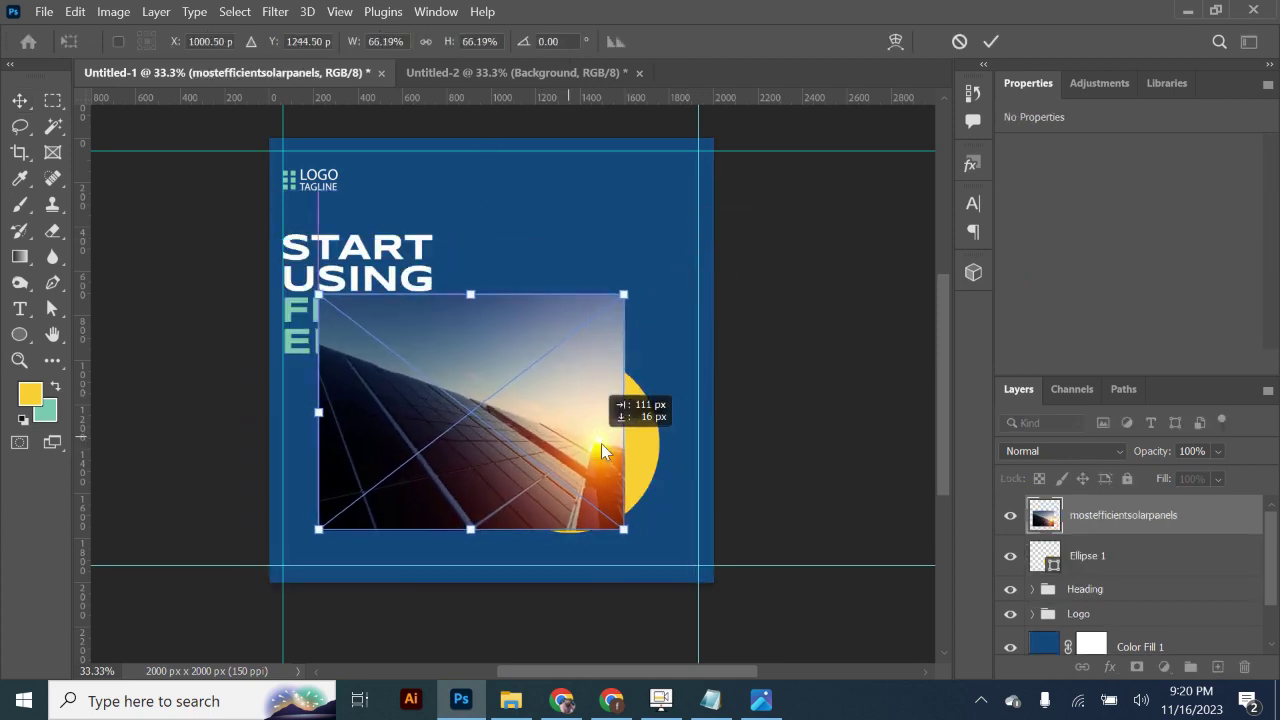
{"action": "left_click_drag", "start_coordinate": [572, 430], "coordinate": [610, 447]}
{"action": "left_click", "coordinate": [990, 41]}
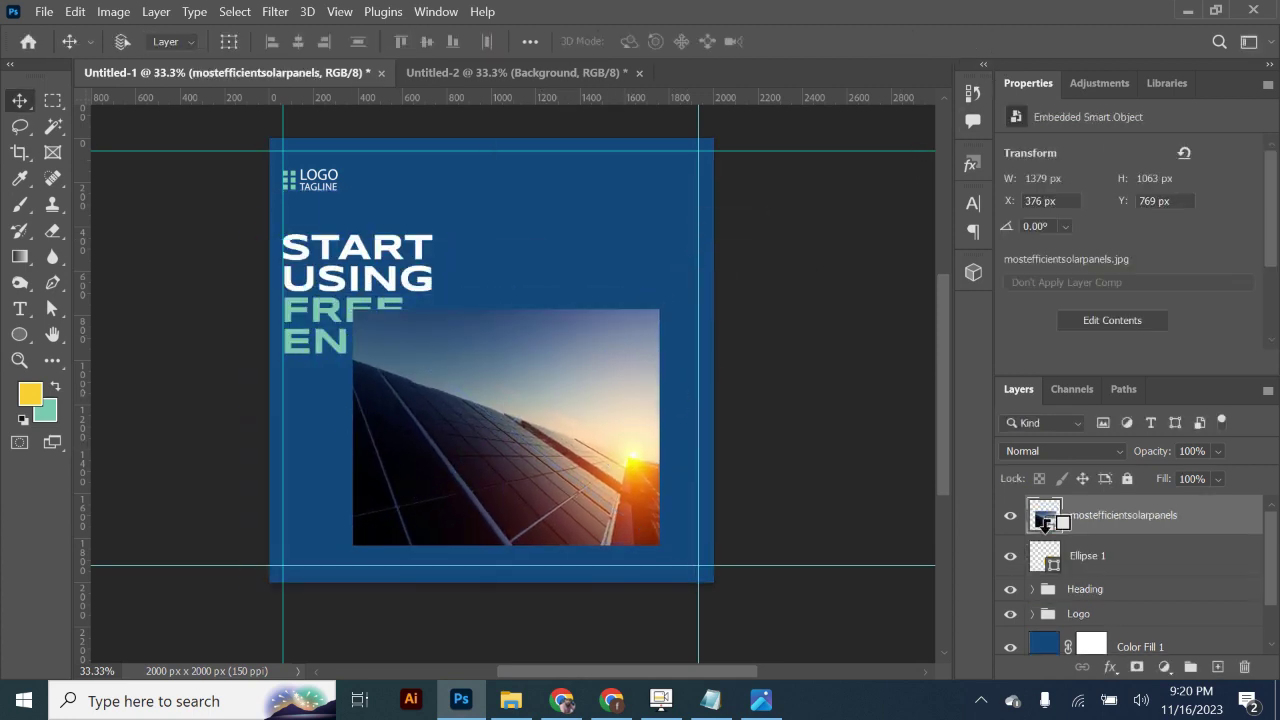
{"action": "left_click", "coordinate": [1048, 538], "text": "alt"}
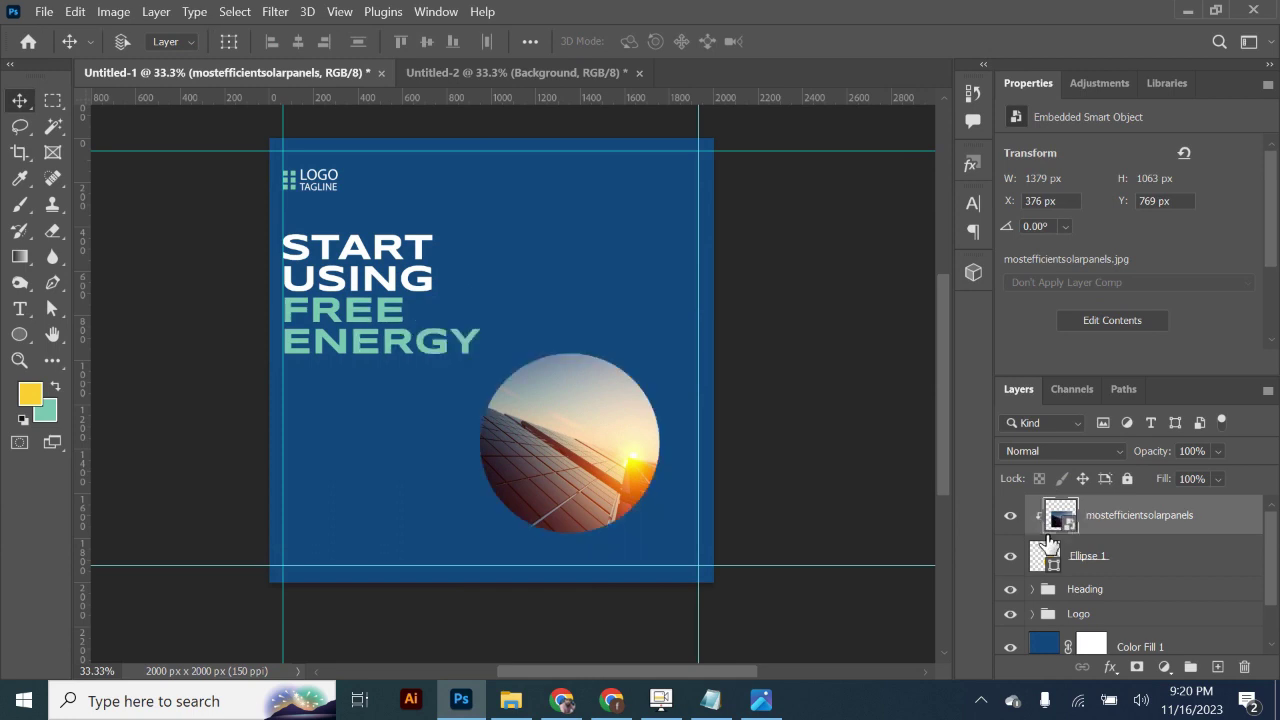
Step: Group the solar photo and Ellipse 1 layers into a group named Image
{"action": "left_click", "coordinate": [1135, 556]}
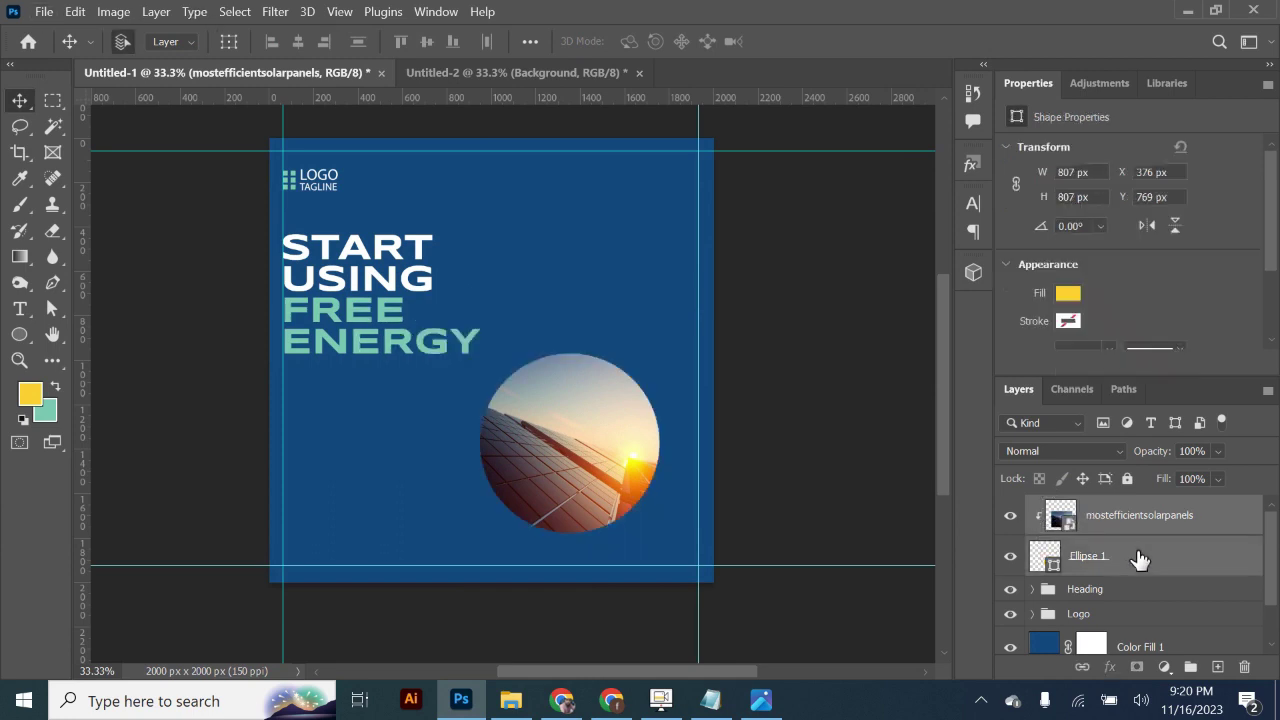
{"action": "key", "text": "ctrl+g"}
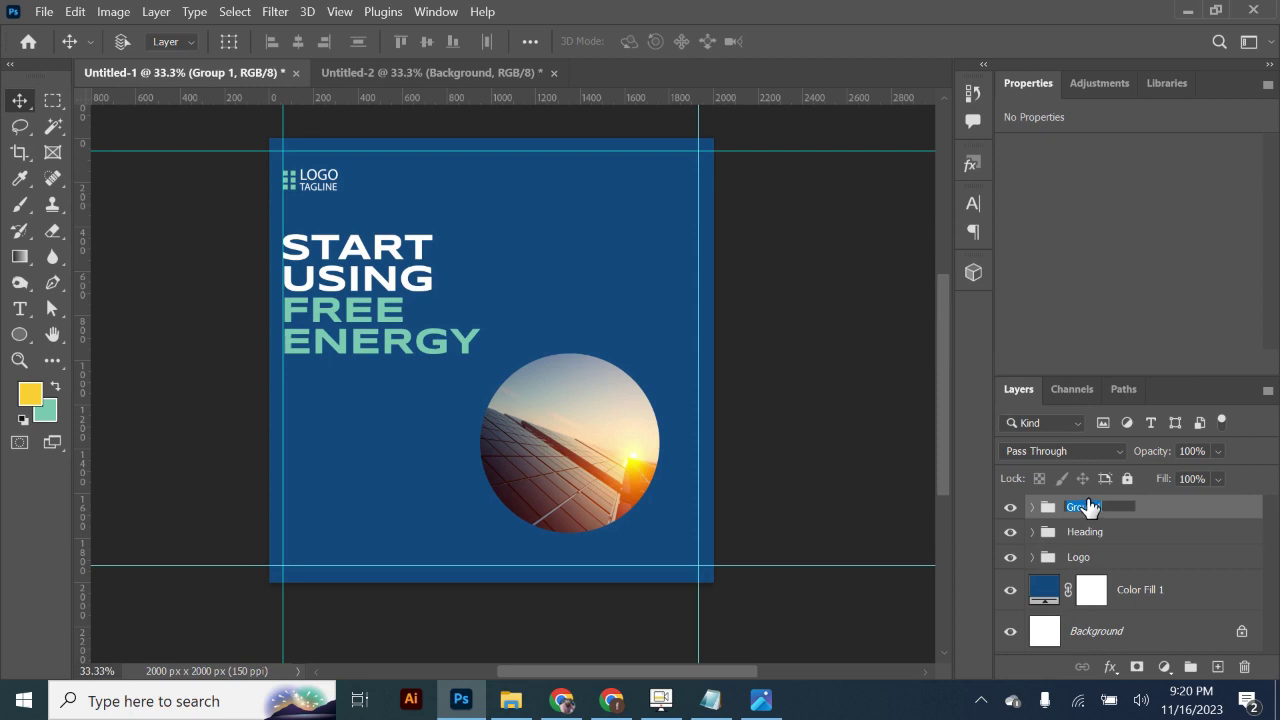
{"action": "type", "text": "Image"}
{"action": "key", "text": "Return"}
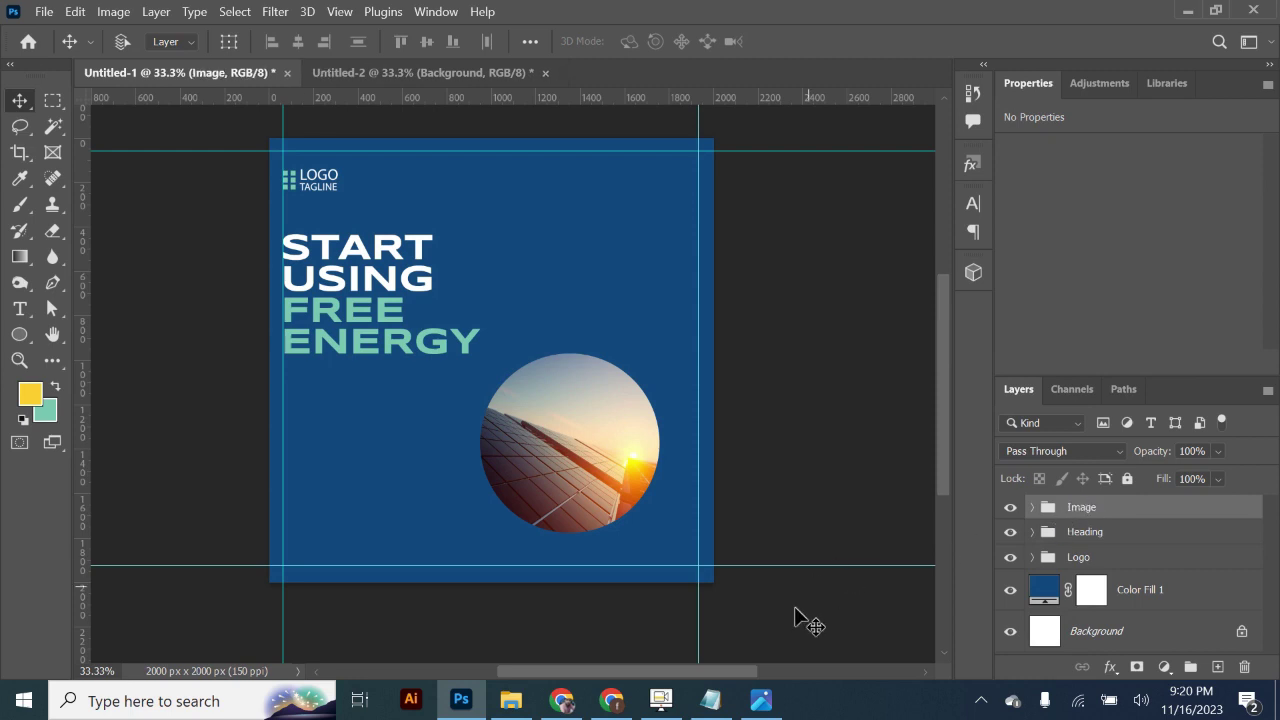
{"action": "left_click", "coordinate": [761, 698]}
{"action": "left_click", "coordinate": [761, 698]}
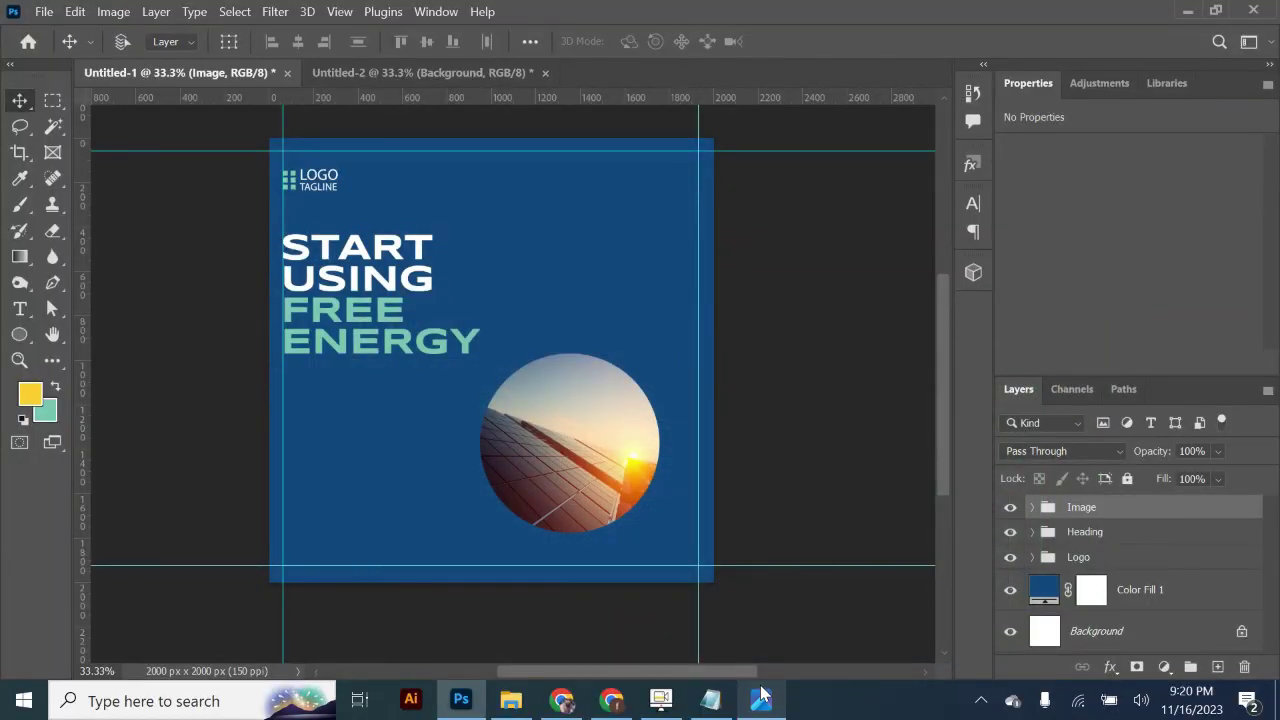
Step: Preview the solar photo in Black & White, then cancel to keep it in colour
{"action": "left_click", "coordinate": [571, 446]}
{"action": "left_click", "coordinate": [121, 12]}
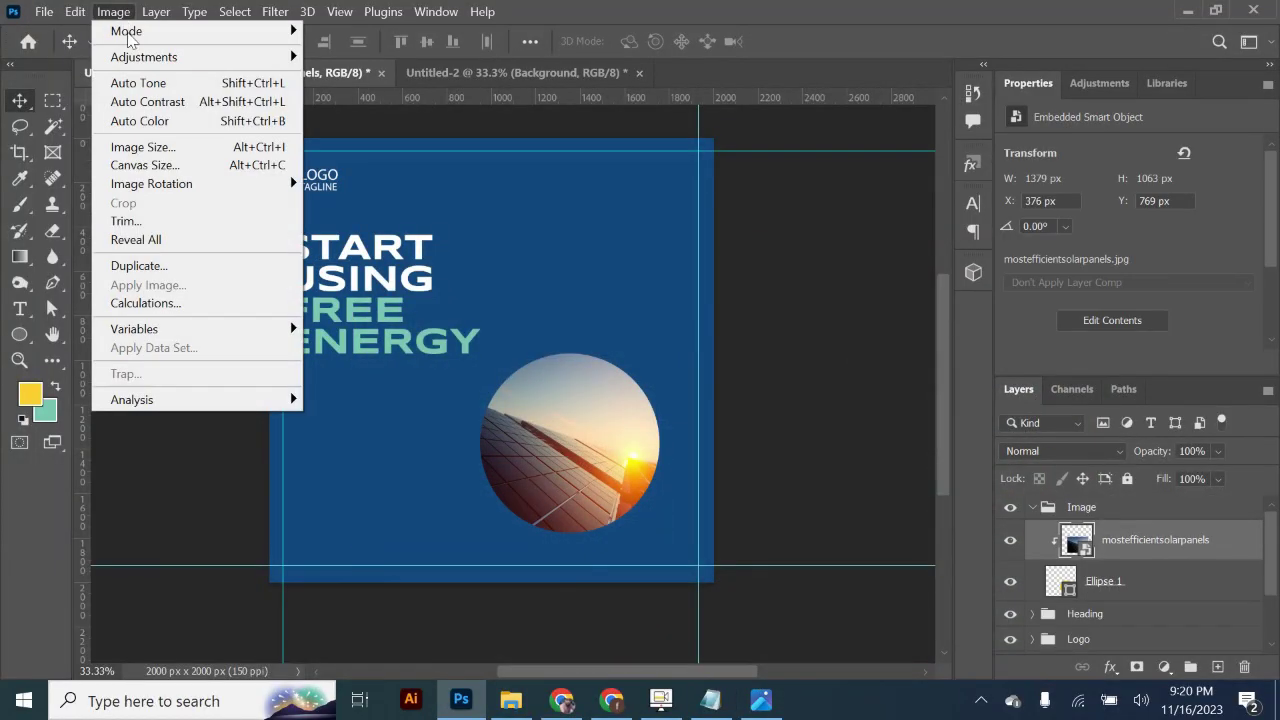
{"action": "left_click", "coordinate": [345, 194]}
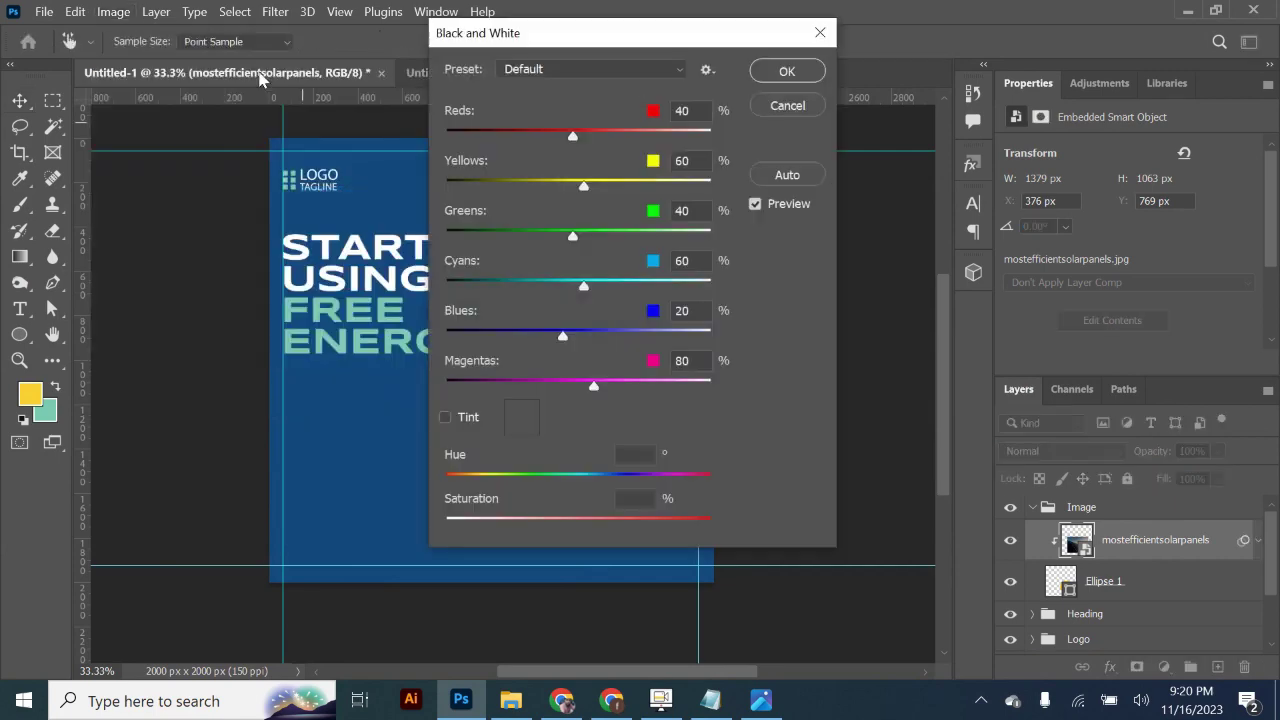
{"action": "left_click", "coordinate": [787, 105]}
{"action": "left_click", "coordinate": [113, 12]}
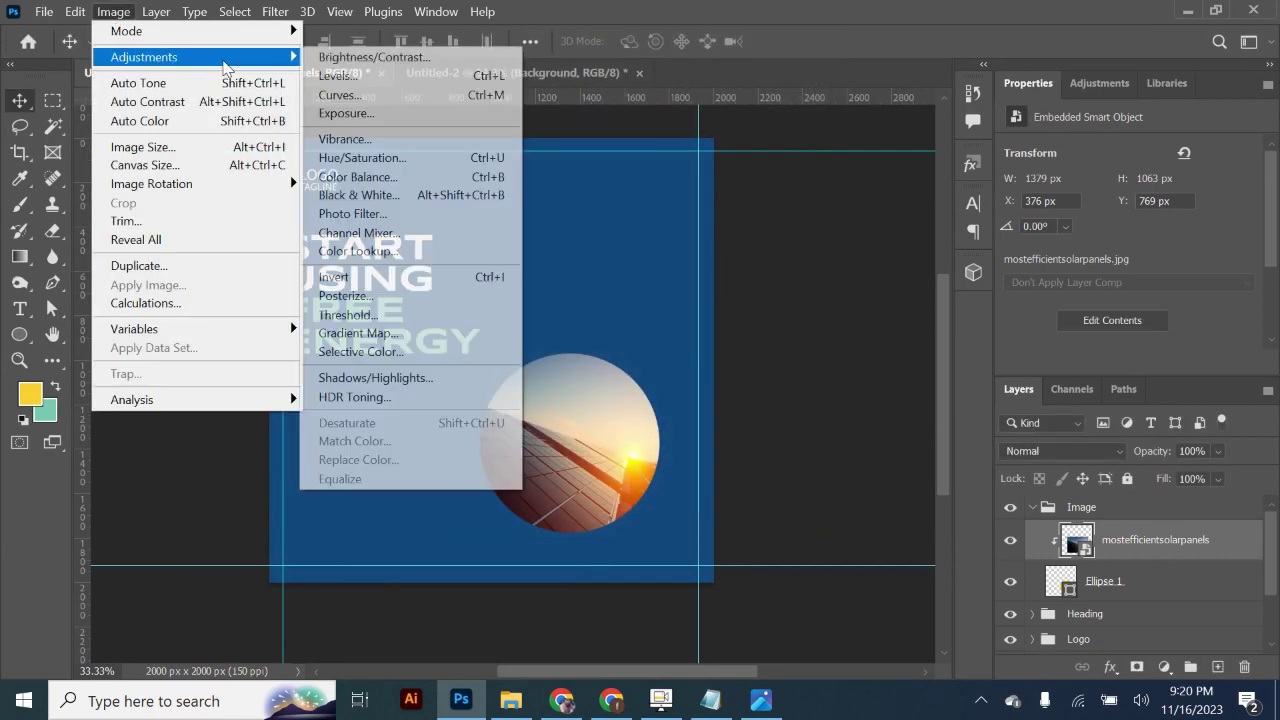
{"action": "left_click", "coordinate": [345, 194]}
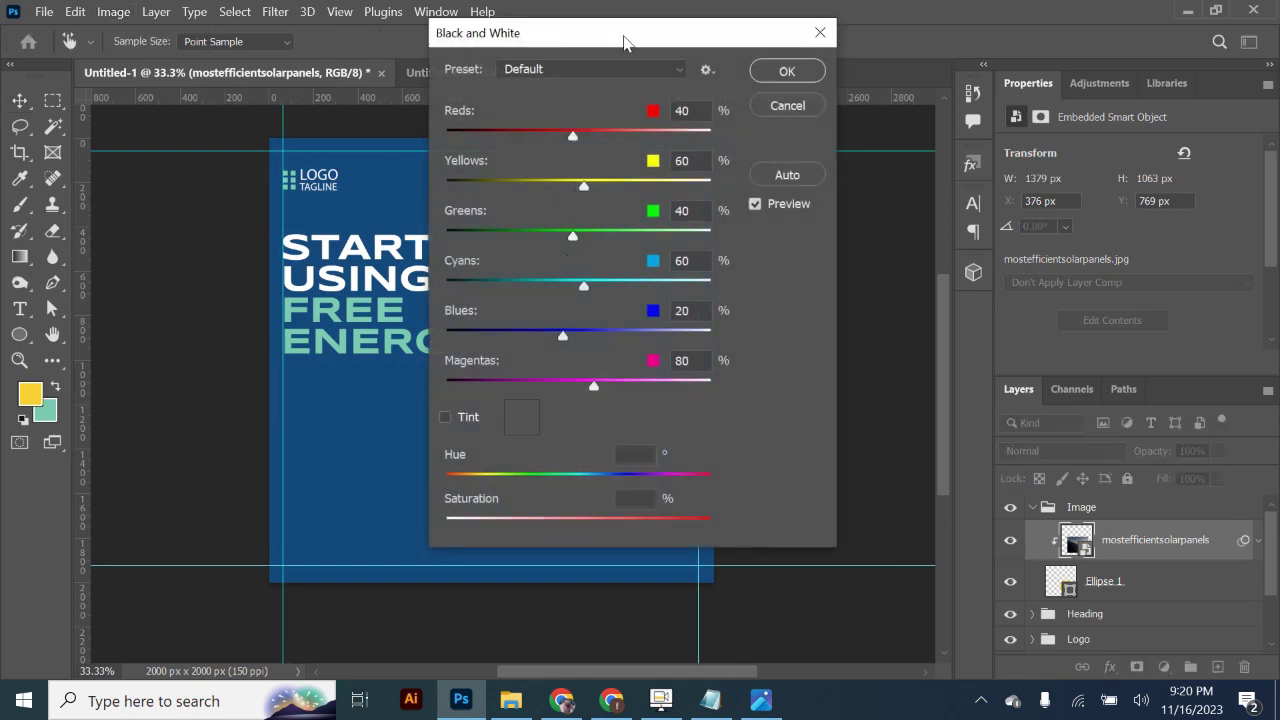
{"action": "mouse_move", "coordinate": [623, 41]}
{"action": "left_mouse_down"}
{"action": "mouse_move", "coordinate": [1014, 45]}
{"action": "mouse_move", "coordinate": [751, 40]}
{"action": "left_mouse_up"}
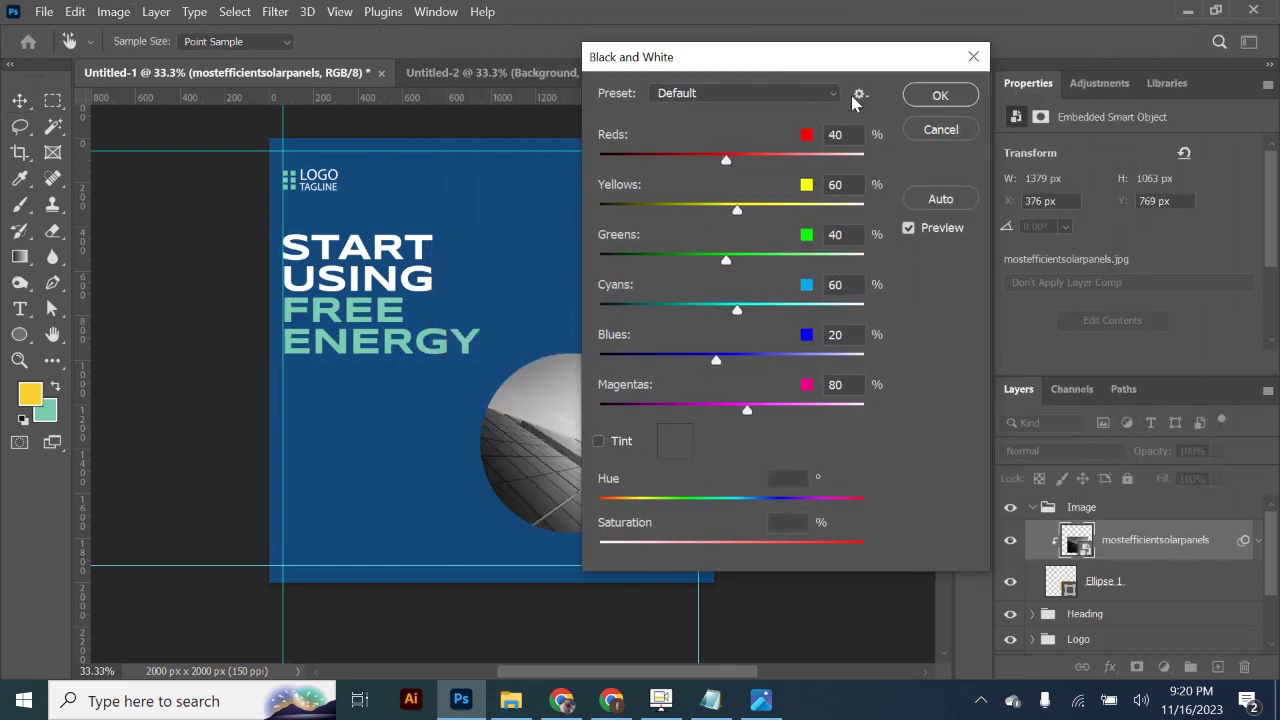
{"action": "left_click", "coordinate": [948, 131]}
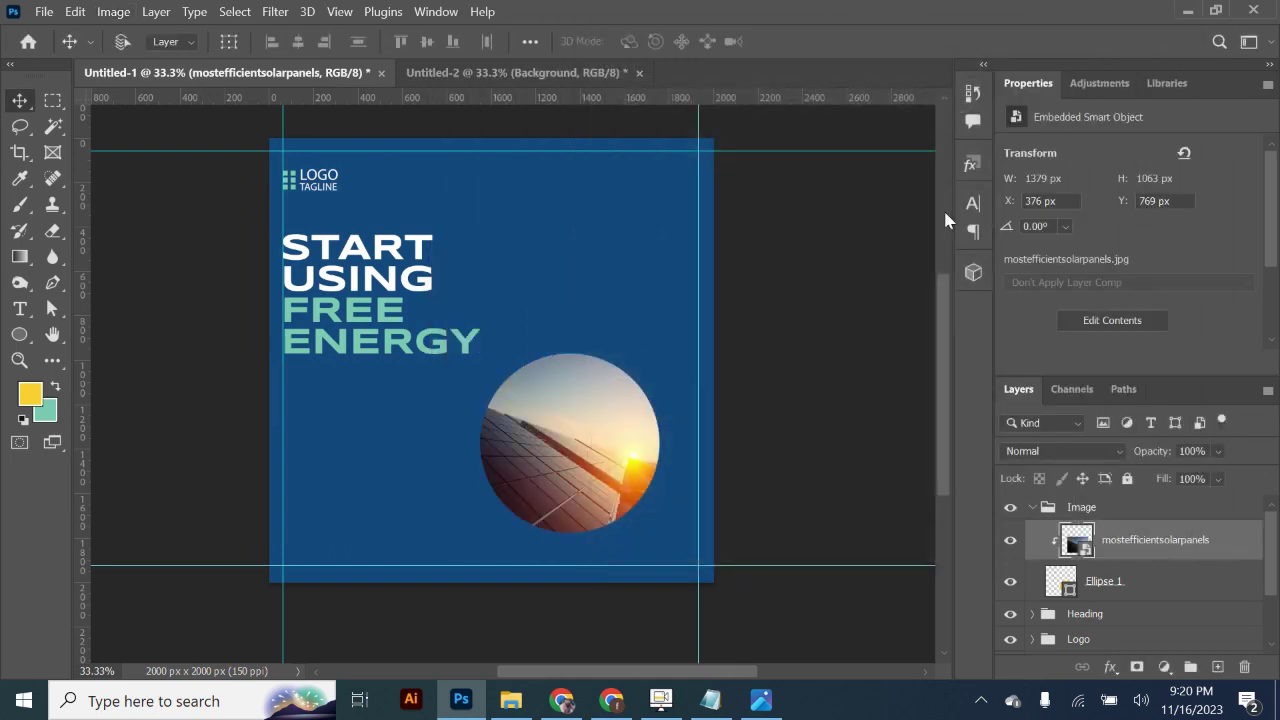
{"action": "left_click", "coordinate": [1032, 507]}
Step: Duplicate the Ellipse 1 circle layer inside the Image group
{"action": "left_click", "coordinate": [1032, 507]}
{"action": "left_click", "coordinate": [1032, 507]}
{"action": "left_click", "coordinate": [1058, 531]}
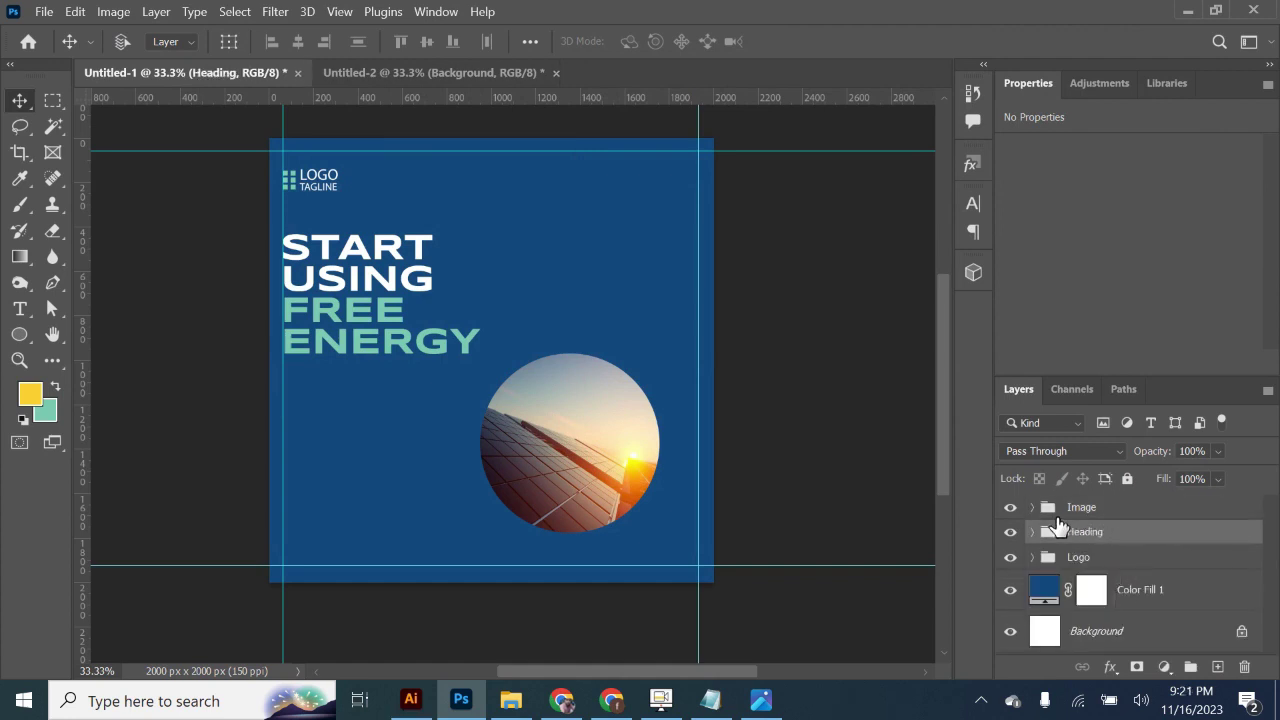
{"action": "left_click", "coordinate": [1032, 507]}
{"action": "left_click", "coordinate": [1125, 583]}
{"action": "key", "text": "ctrl+j"}
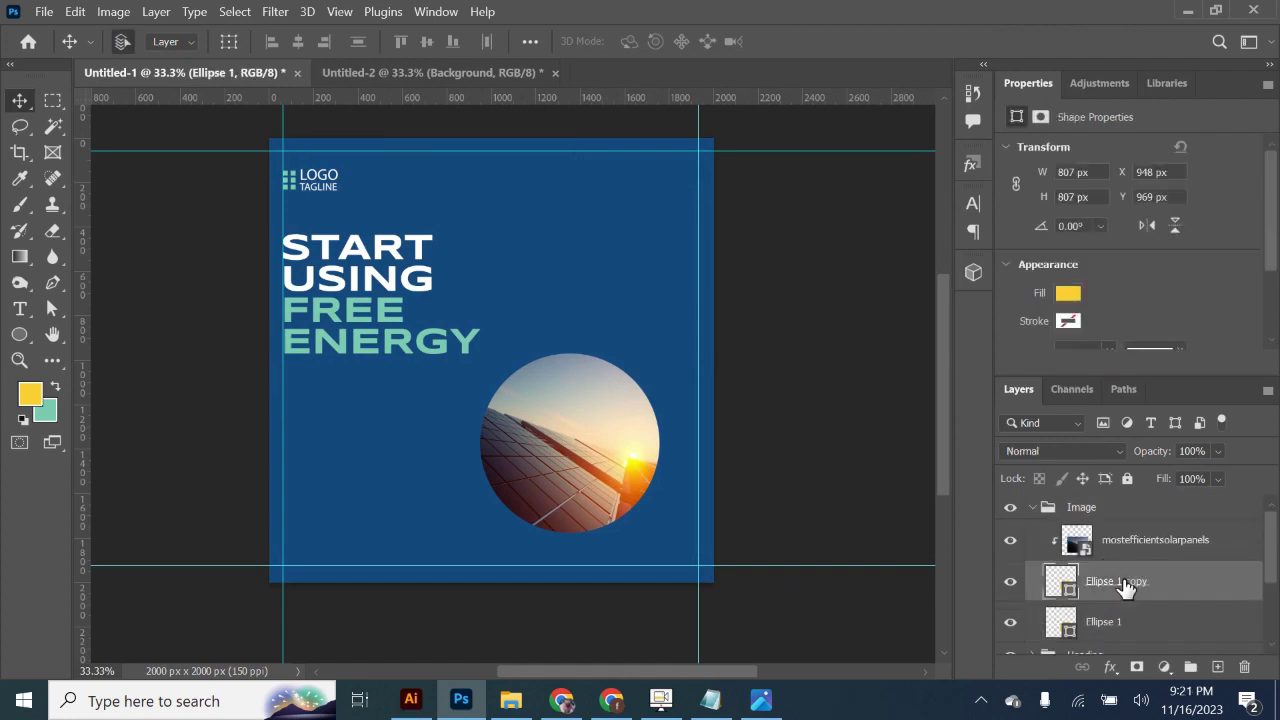
Step: Enlarge the original Ellipse 1 to about 1077 px and rasterize it into a ring
{"action": "left_click", "coordinate": [1133, 632]}
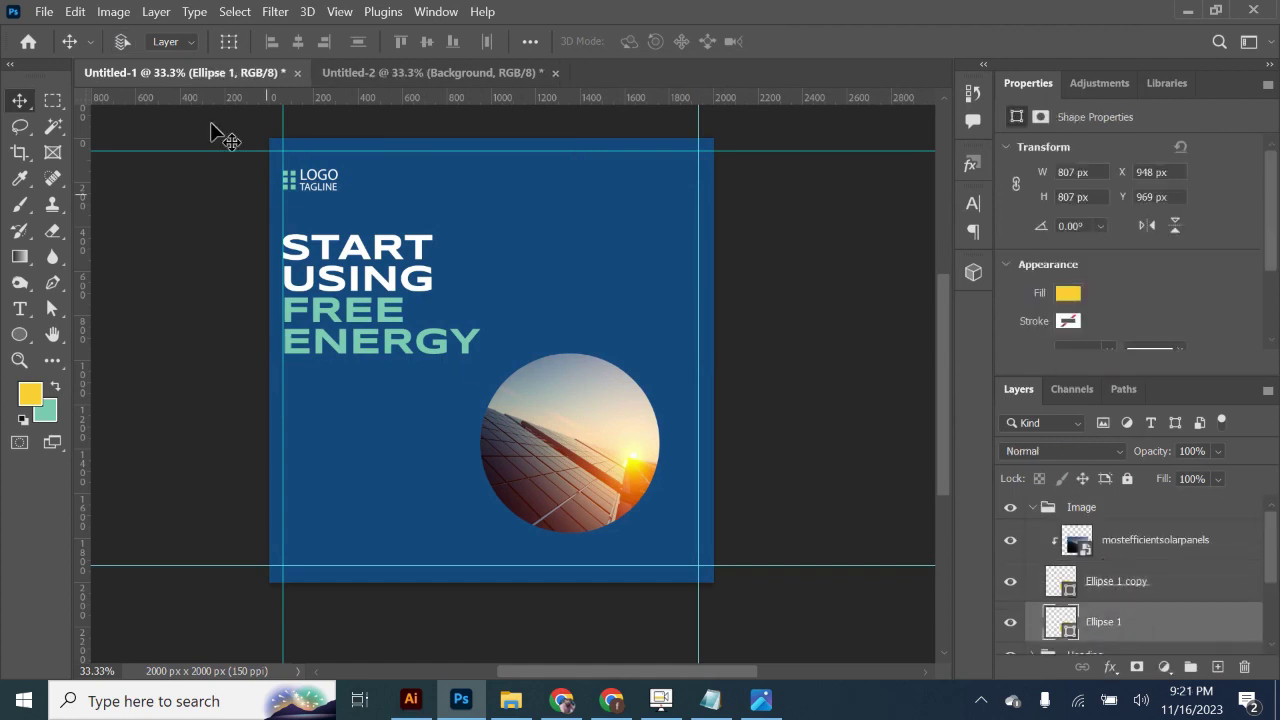
{"action": "left_click", "coordinate": [228, 41]}
{"action": "left_click_drag", "start_coordinate": [657, 531], "coordinate": [688, 562]}
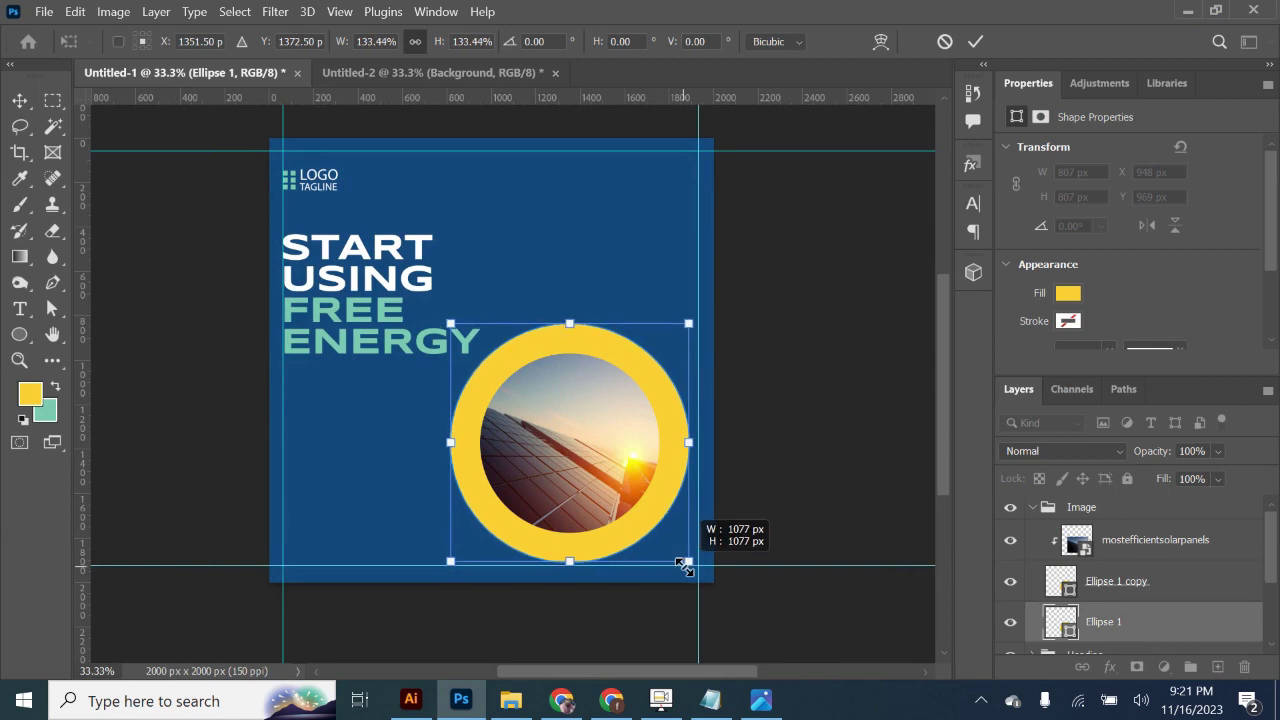
{"action": "left_click", "coordinate": [975, 41]}
{"action": "left_click", "coordinate": [230, 52]}
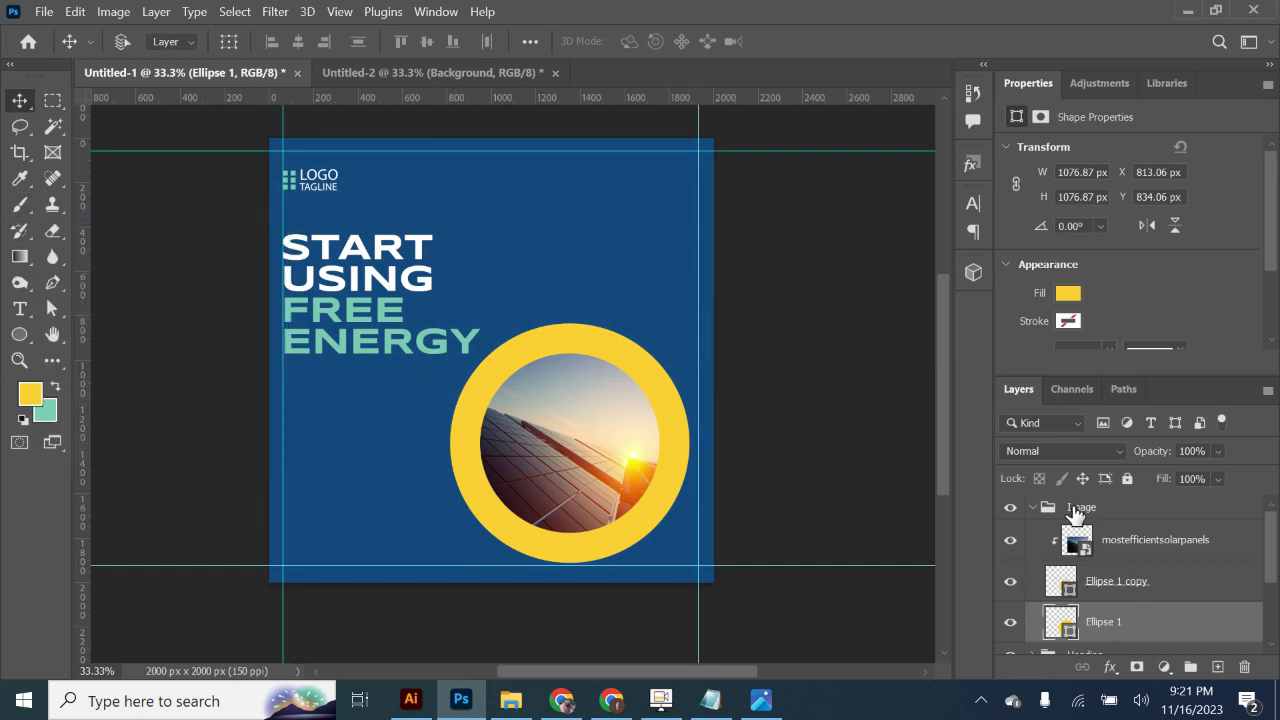
{"action": "right_click", "coordinate": [1124, 621]}
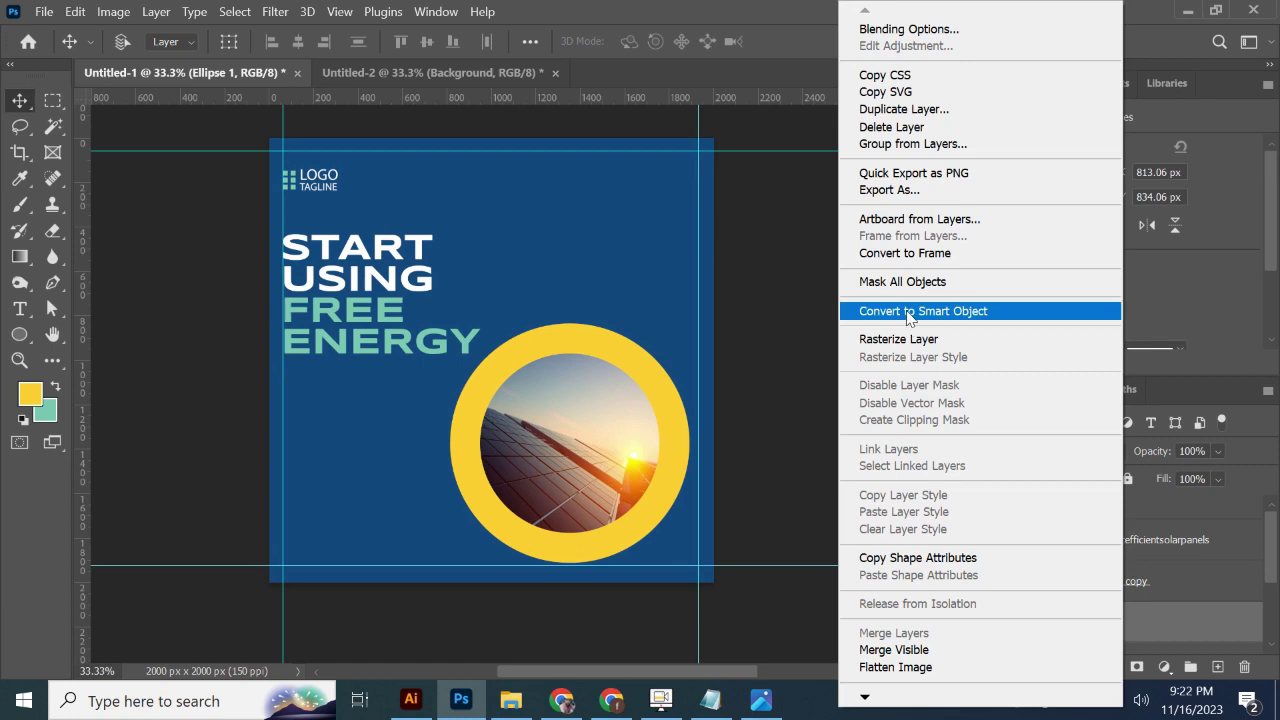
{"action": "left_click", "coordinate": [900, 339]}
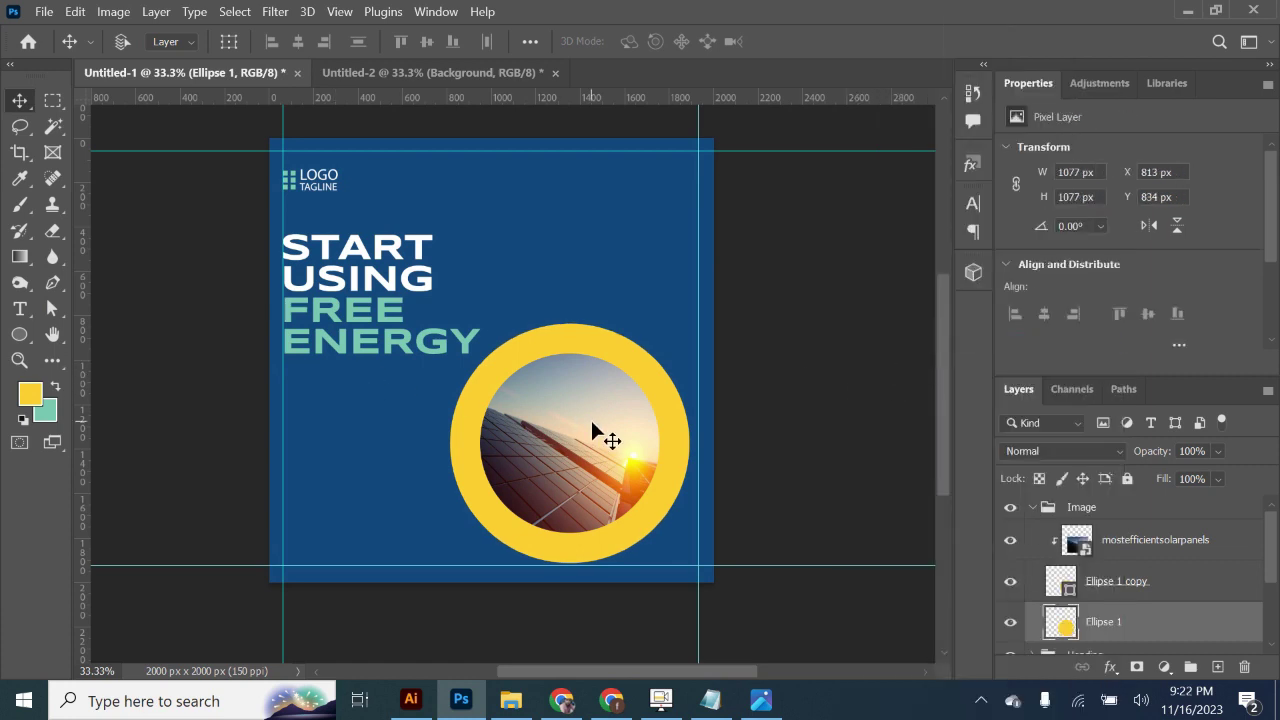
Step: Marquee-select the top half of the Ellipse 1 ring and delete it
{"action": "left_click", "coordinate": [53, 100]}
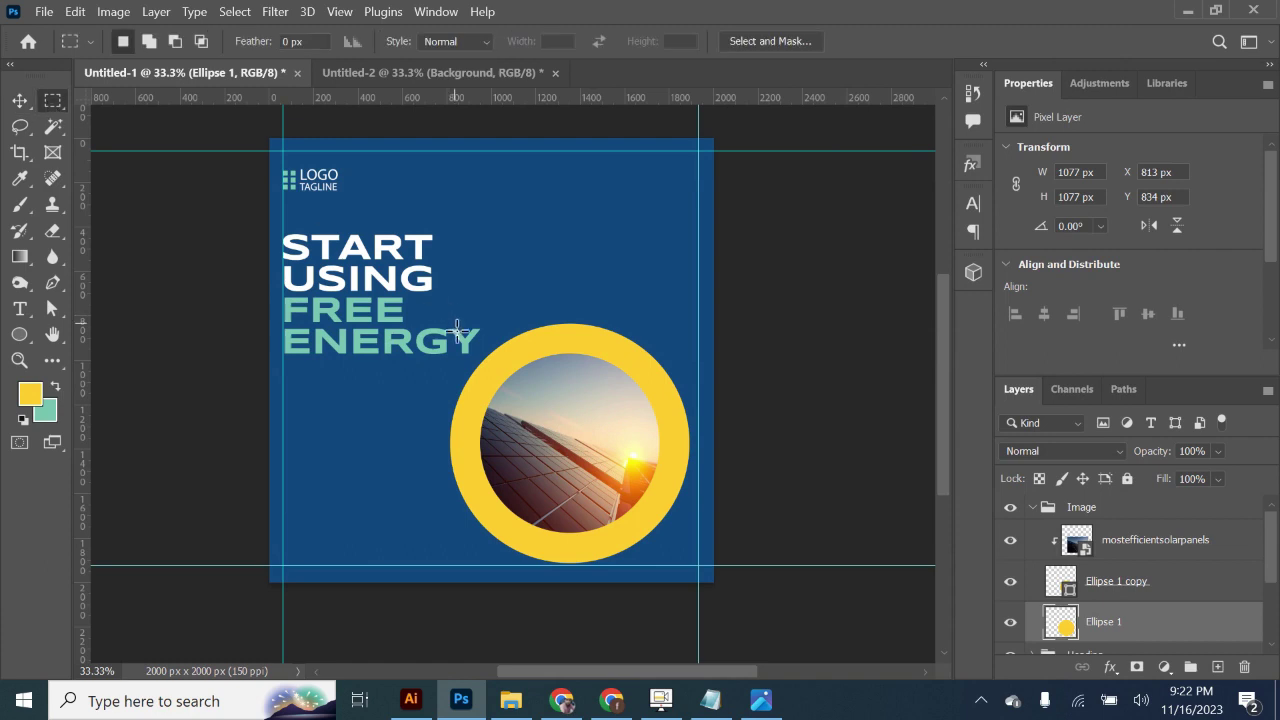
{"action": "right_click", "coordinate": [46, 104]}
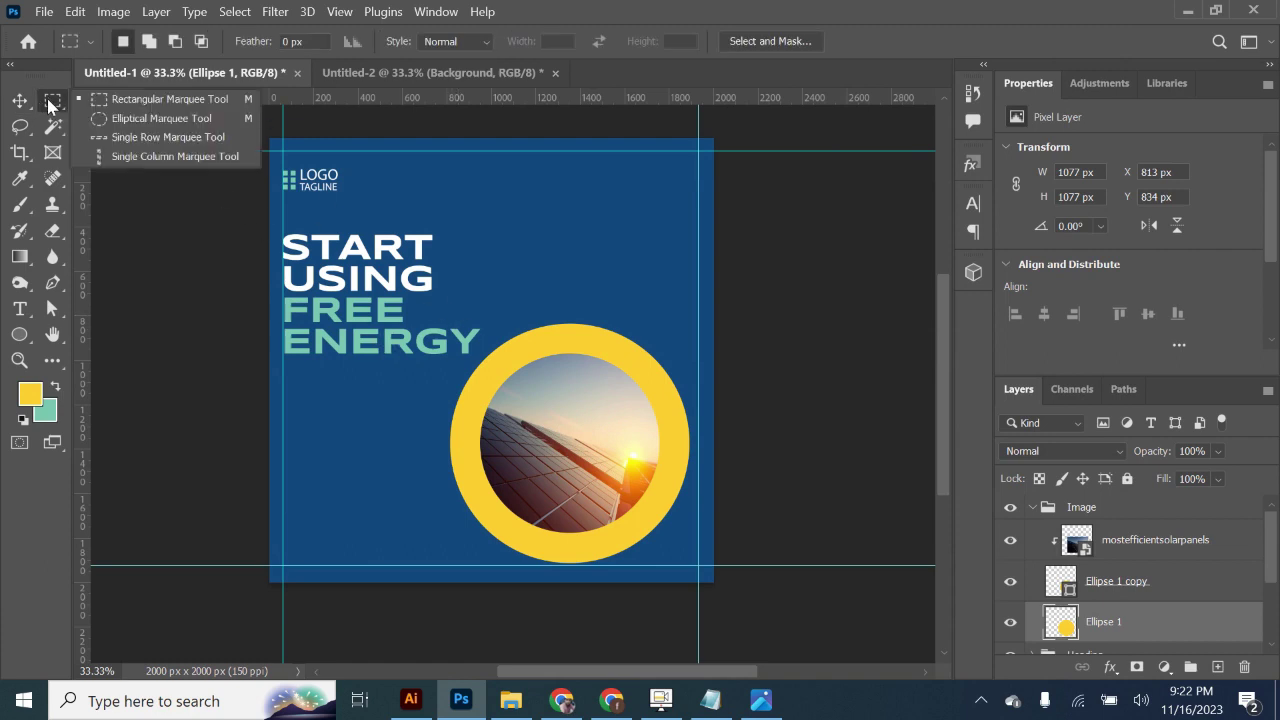
{"action": "left_click", "coordinate": [118, 104]}
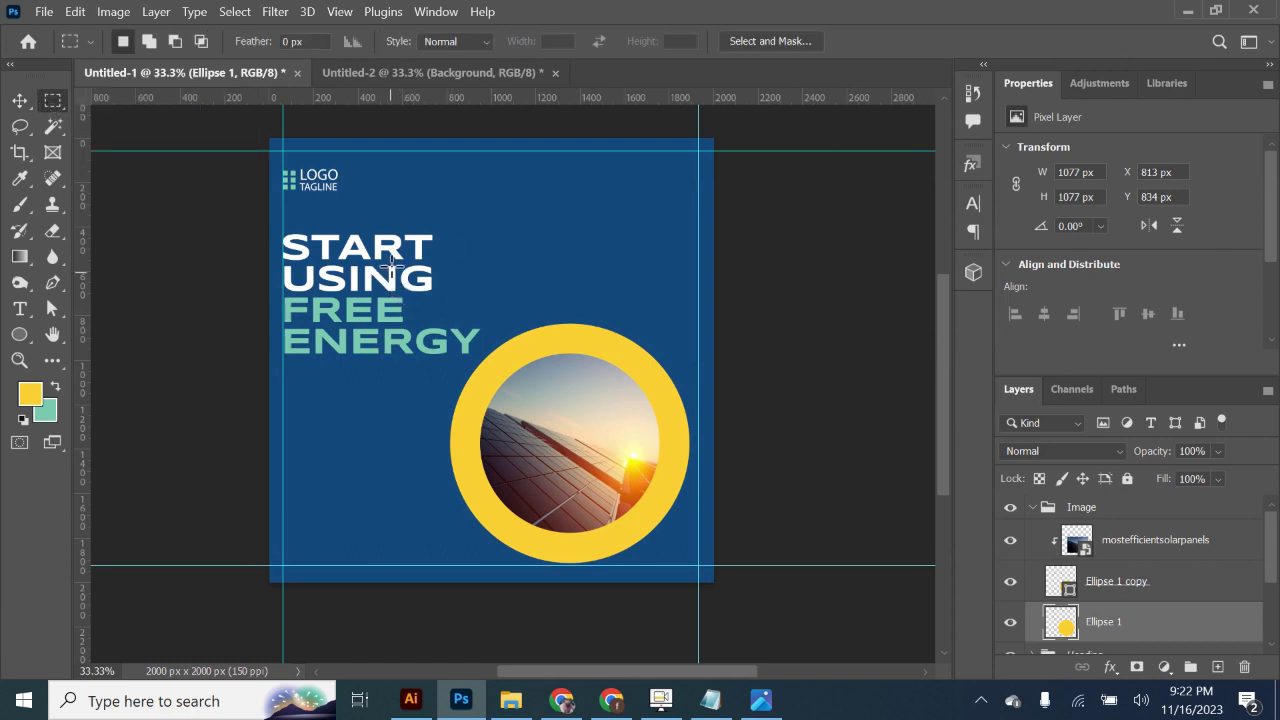
{"action": "left_click_drag", "start_coordinate": [393, 266], "coordinate": [753, 438]}
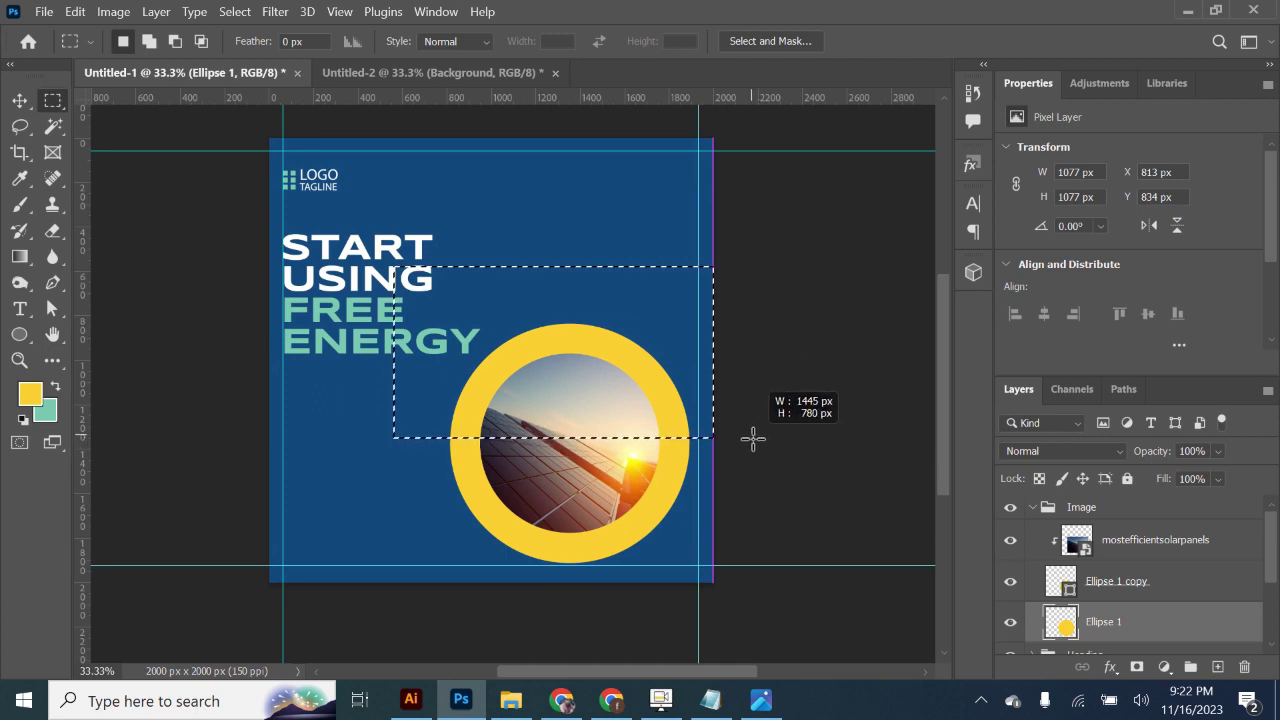
{"action": "left_click_drag", "start_coordinate": [753, 438], "coordinate": [754, 441]}
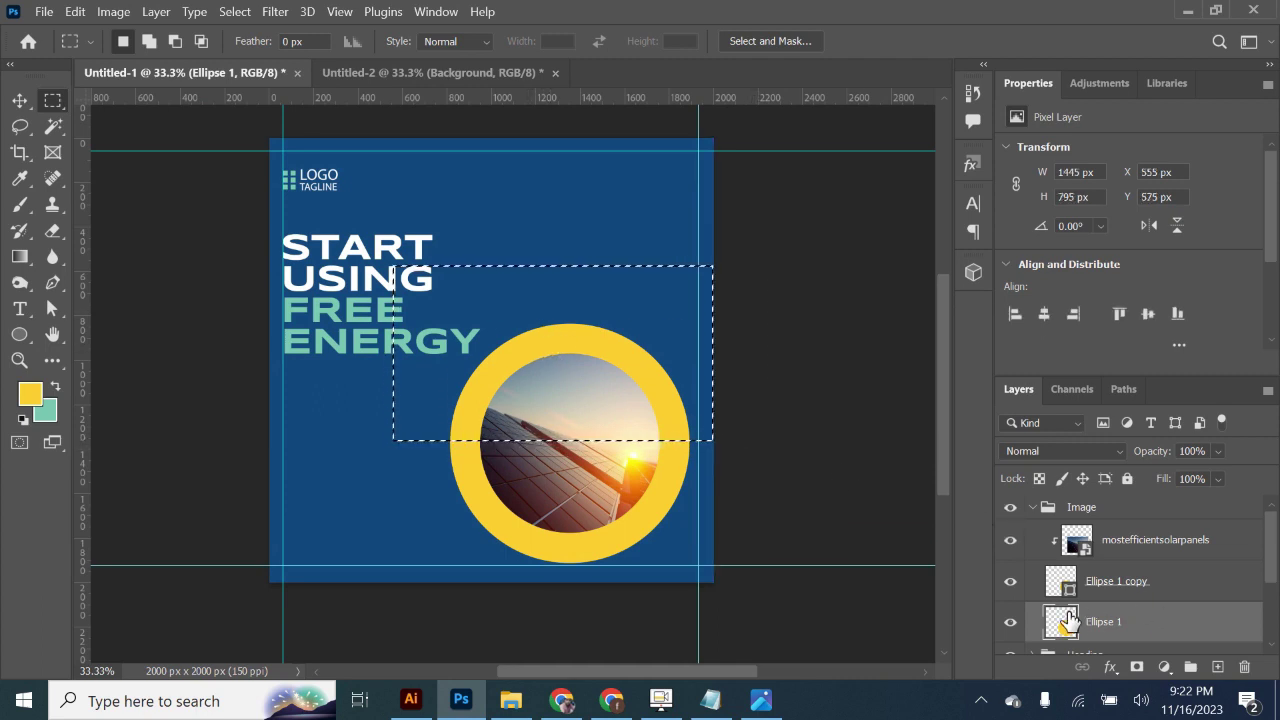
{"action": "left_click", "coordinate": [1066, 622], "text": "ctrl"}
{"action": "key", "text": "Delete"}
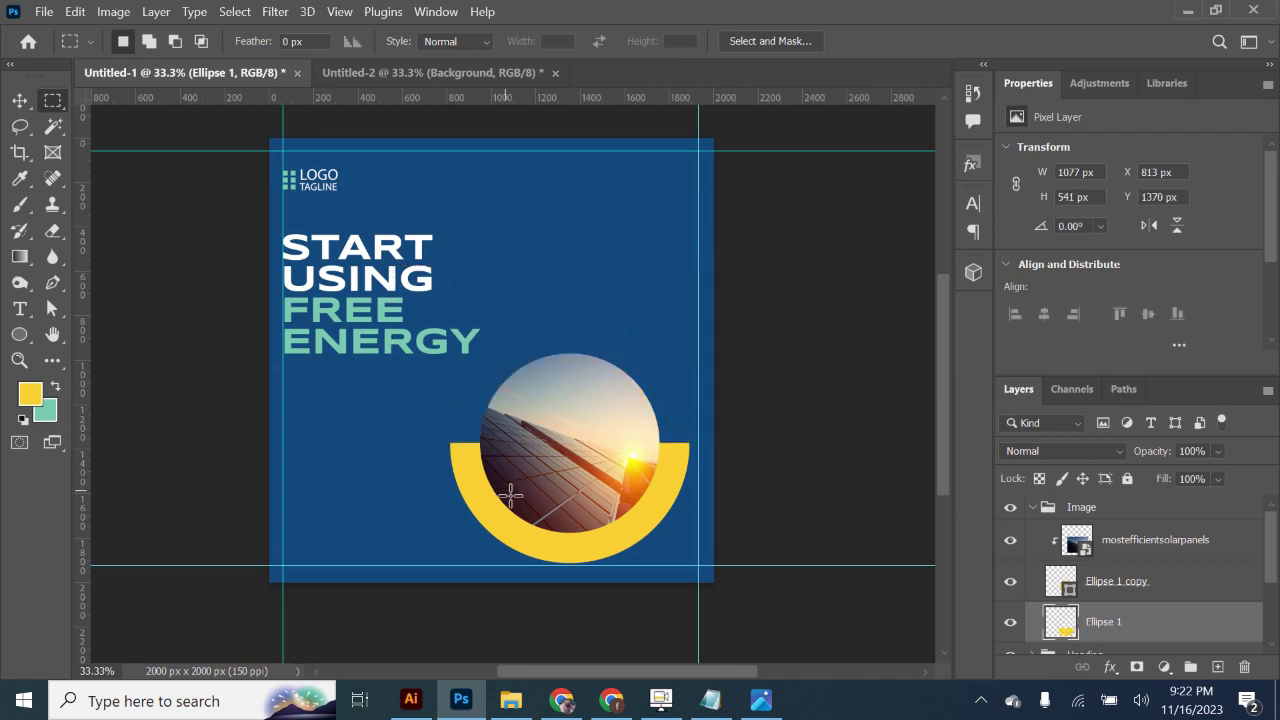
Step: Rotate the Ellipse 1 arc about -30° and shift it right under the photo
{"action": "left_click", "coordinate": [29, 102]}
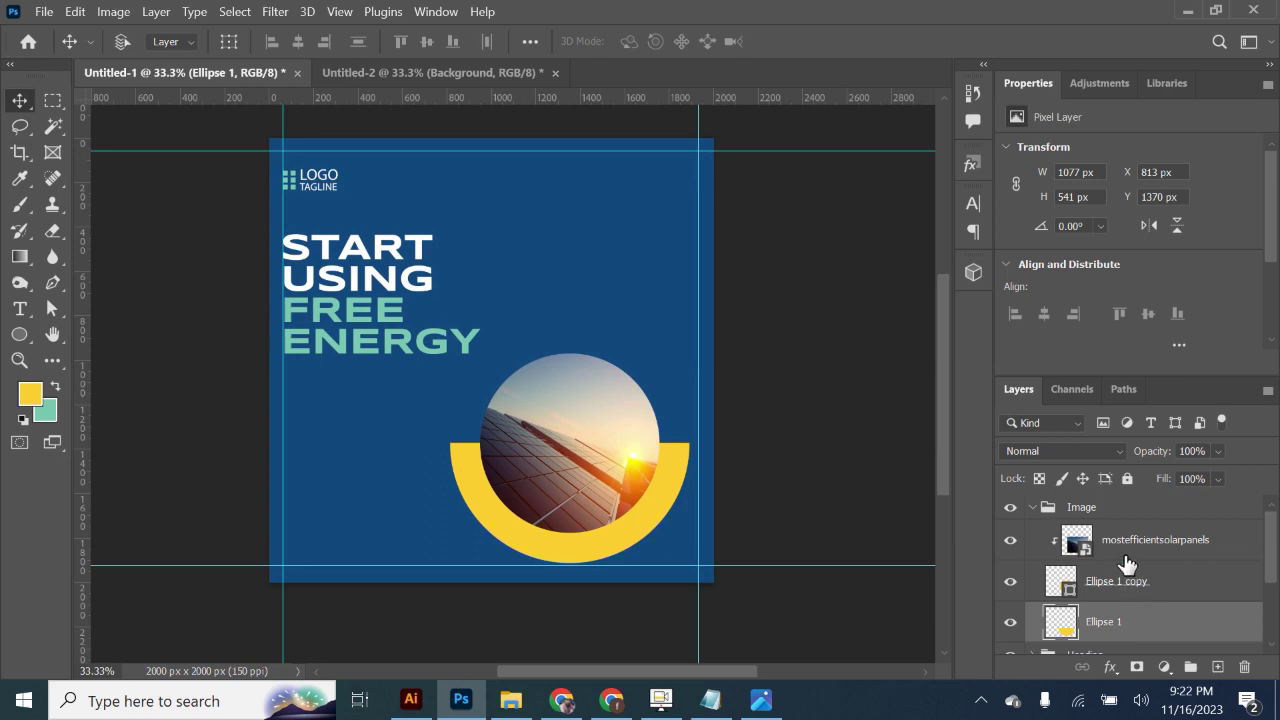
{"action": "left_click", "coordinate": [1034, 508]}
{"action": "left_click", "coordinate": [229, 41]}
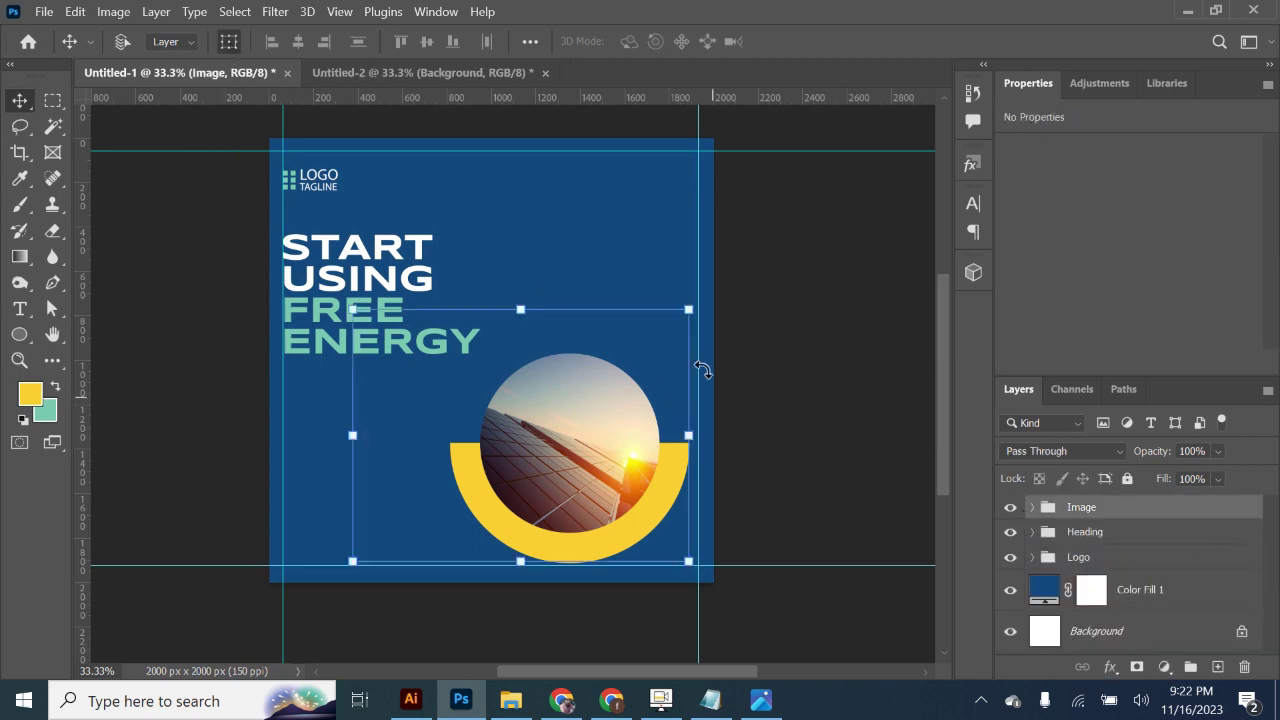
{"action": "mouse_move", "coordinate": [704, 310]}
{"action": "left_mouse_down"}
{"action": "mouse_move", "coordinate": [617, 257]}
{"action": "mouse_move", "coordinate": [656, 254]}
{"action": "left_mouse_up"}
{"action": "left_click", "coordinate": [975, 42]}
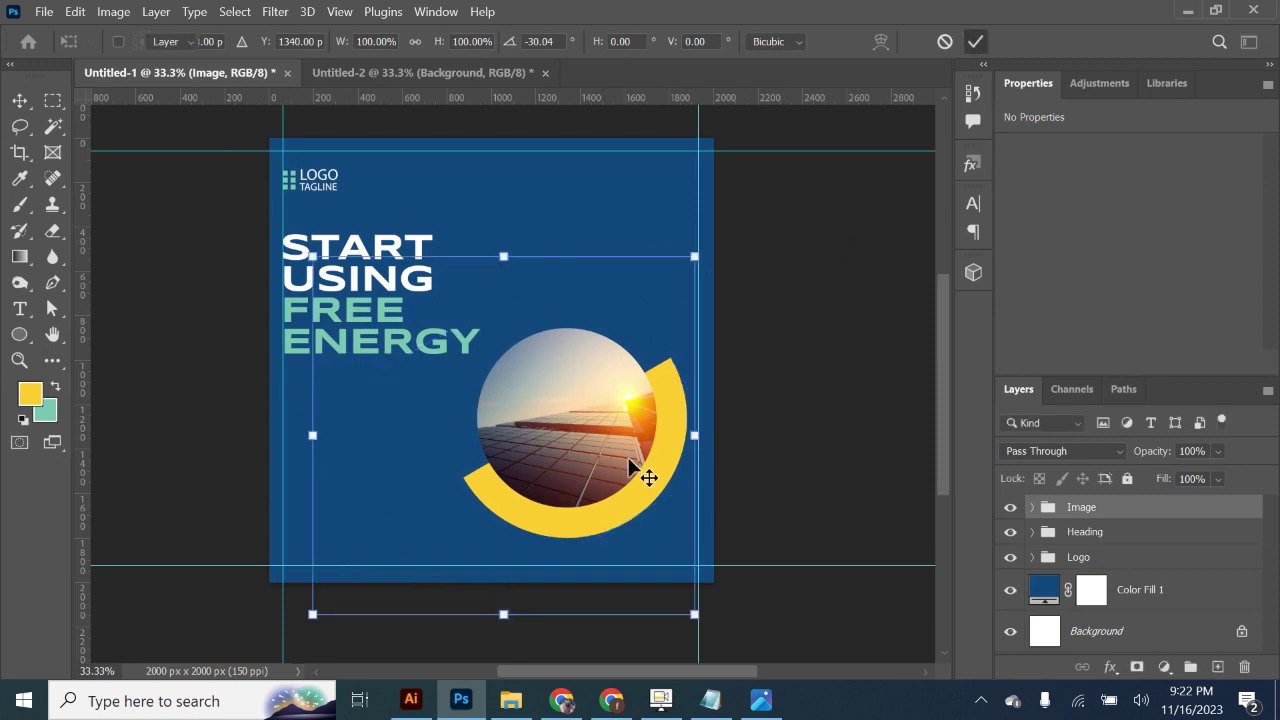
{"action": "left_click_drag", "start_coordinate": [593, 425], "coordinate": [641, 496]}
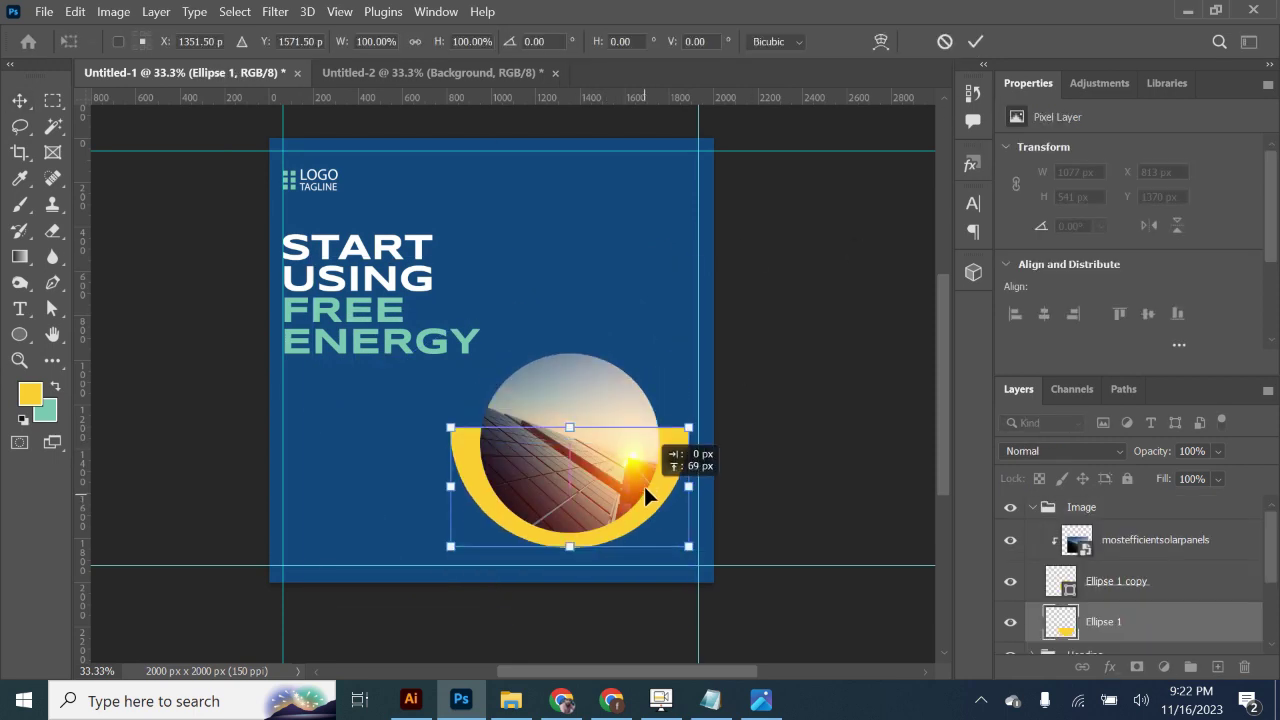
{"action": "mouse_move", "coordinate": [703, 422]}
{"action": "left_mouse_down"}
{"action": "mouse_move", "coordinate": [619, 335]}
{"action": "mouse_move", "coordinate": [634, 388]}
{"action": "left_mouse_up"}
{"action": "left_click_drag", "start_coordinate": [585, 467], "coordinate": [605, 473]}
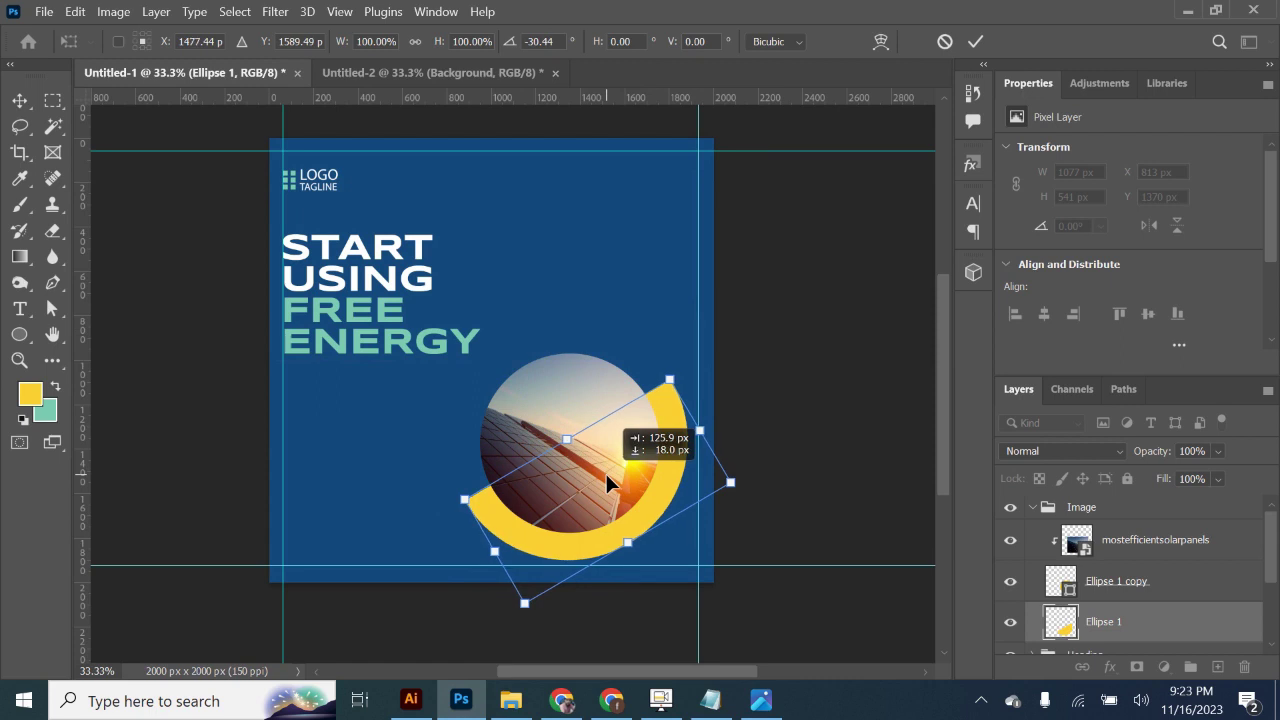
{"action": "key", "text": "Return"}
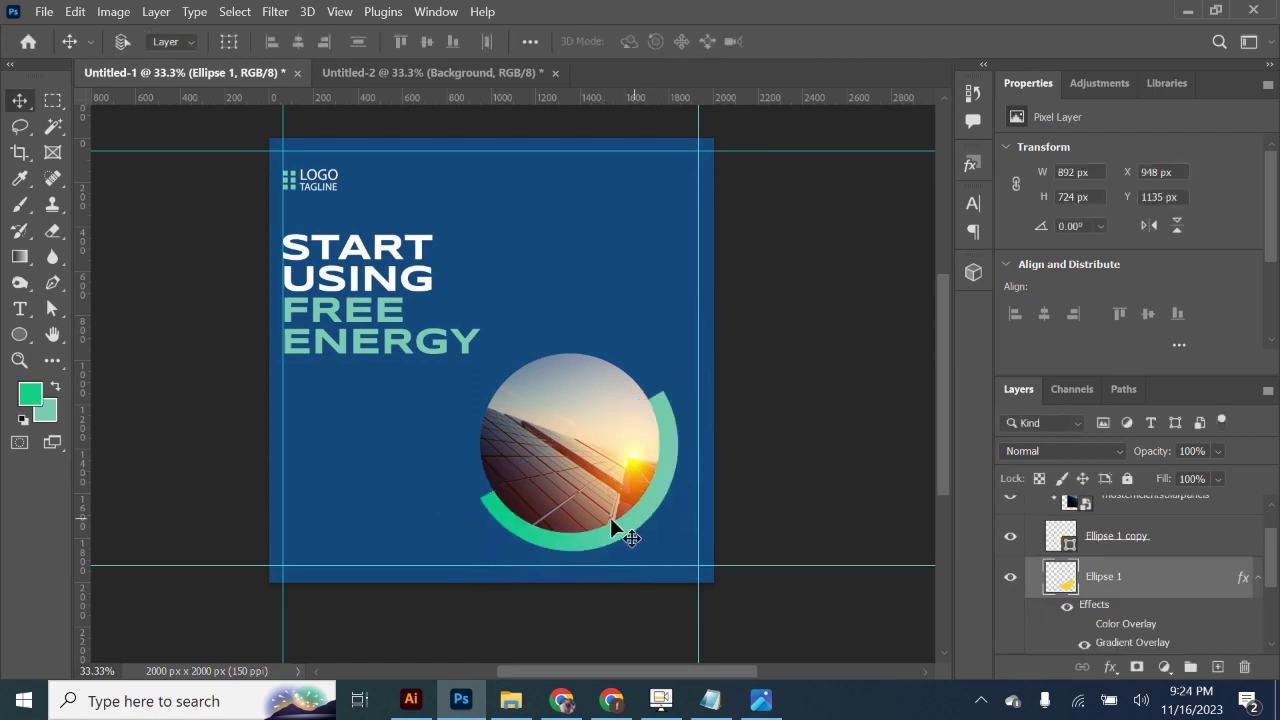
Step: Draw a new circle, Ellipse 2, around the solar photo circle and nudge it into place
{"action": "left_click", "coordinate": [20, 334]}
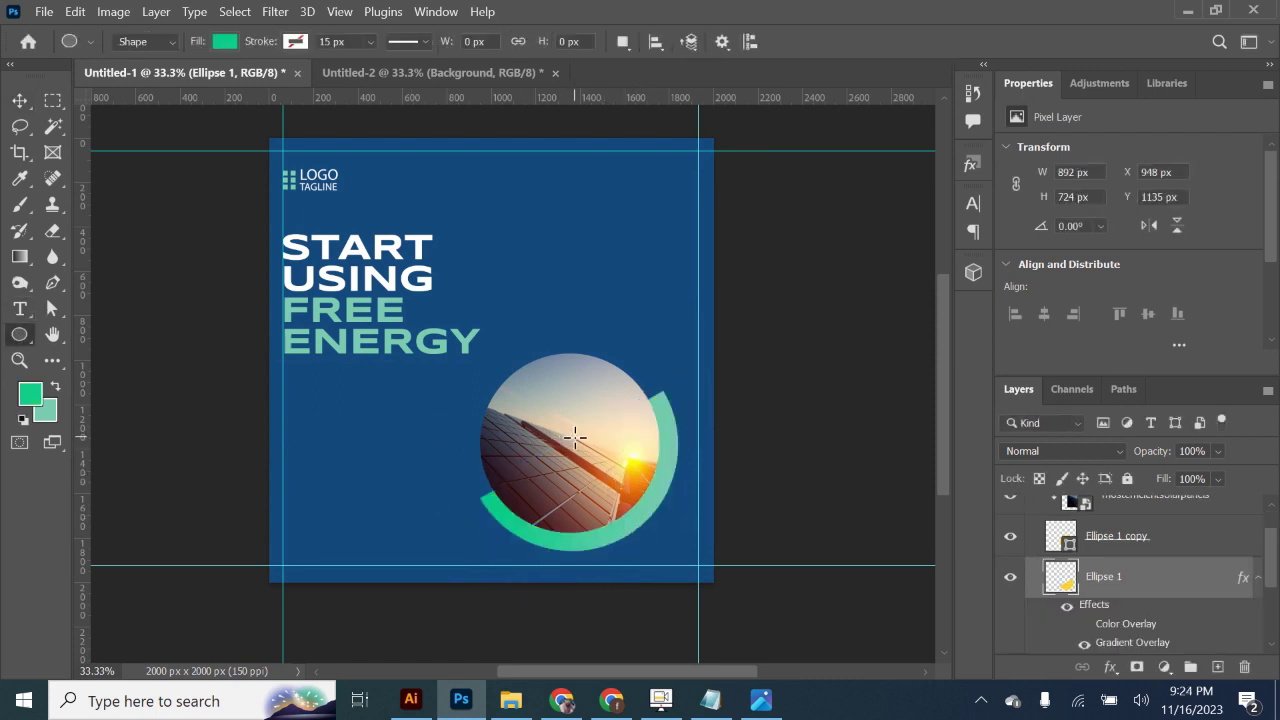
{"action": "left_click_drag", "start_coordinate": [575, 436], "coordinate": [675, 588]}
{"action": "key", "text": "v"}
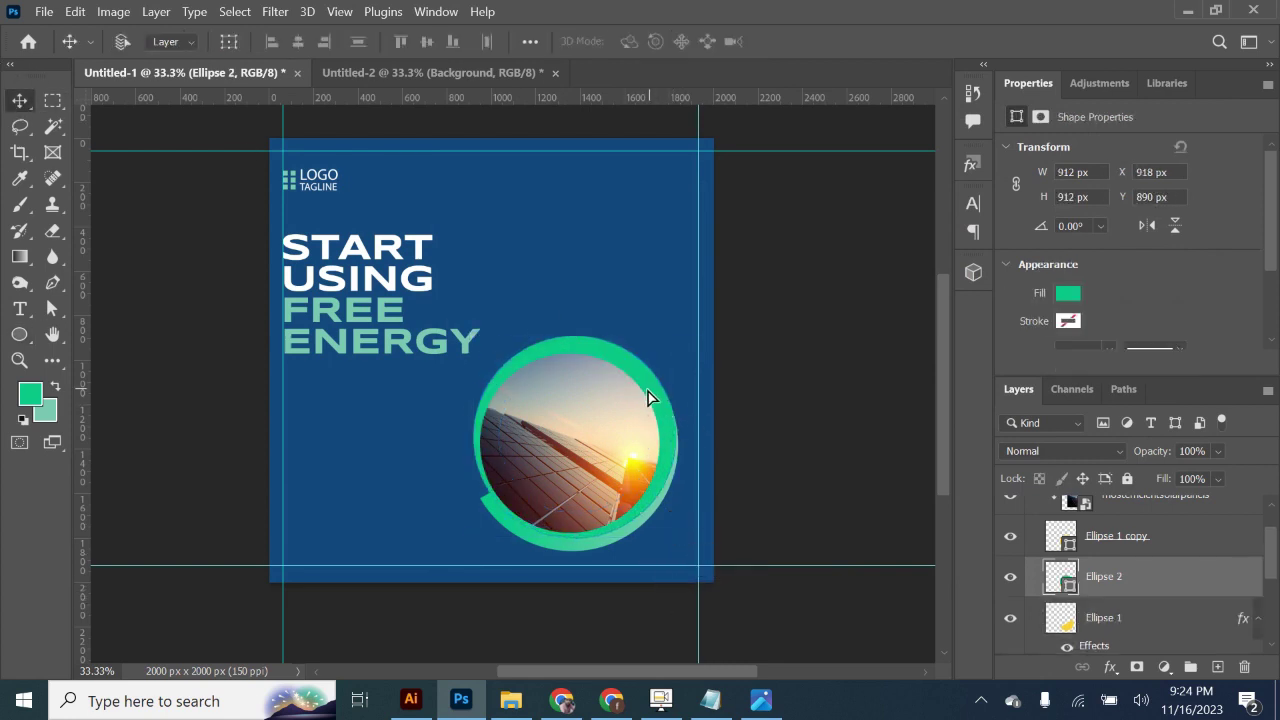
{"action": "left_click_drag", "start_coordinate": [647, 398], "coordinate": [640, 407]}
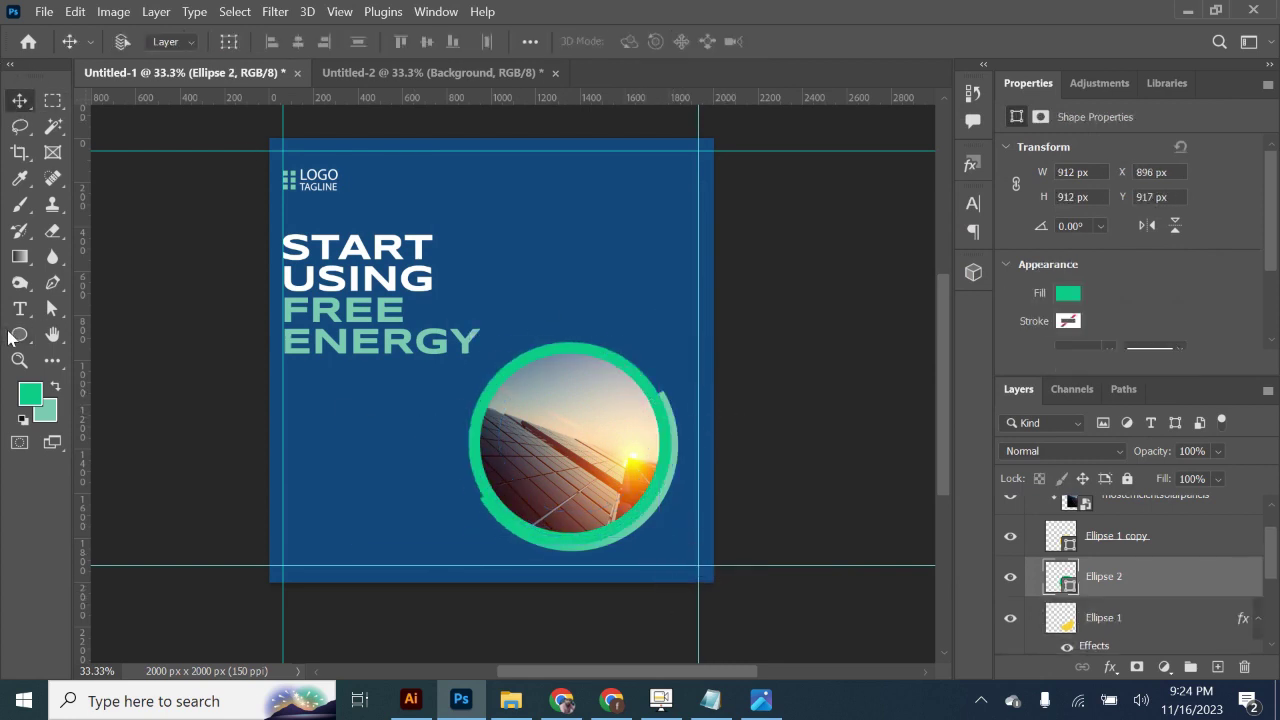
Step: Give Ellipse 2 no fill and a white 10 px stroke, then align it
{"action": "left_click", "coordinate": [19, 334]}
{"action": "left_click", "coordinate": [224, 41]}
{"action": "left_click", "coordinate": [100, 80]}
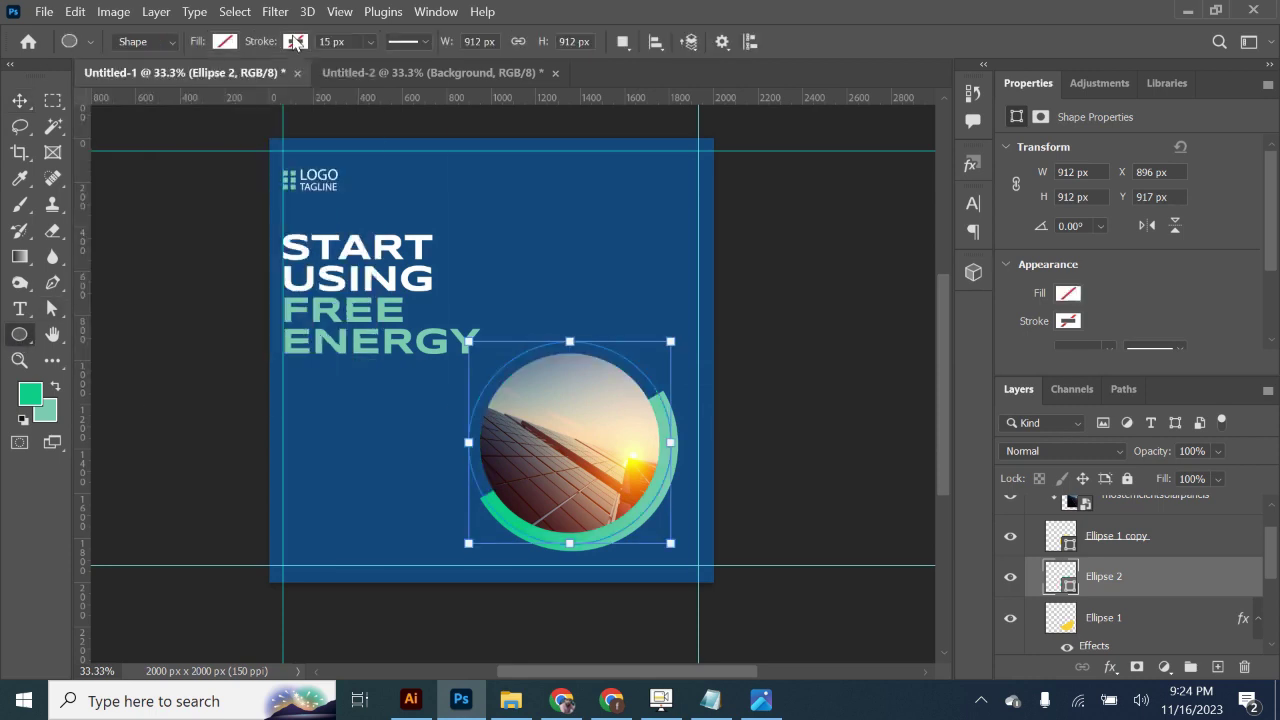
{"action": "left_click", "coordinate": [295, 41]}
{"action": "left_click", "coordinate": [254, 148]}
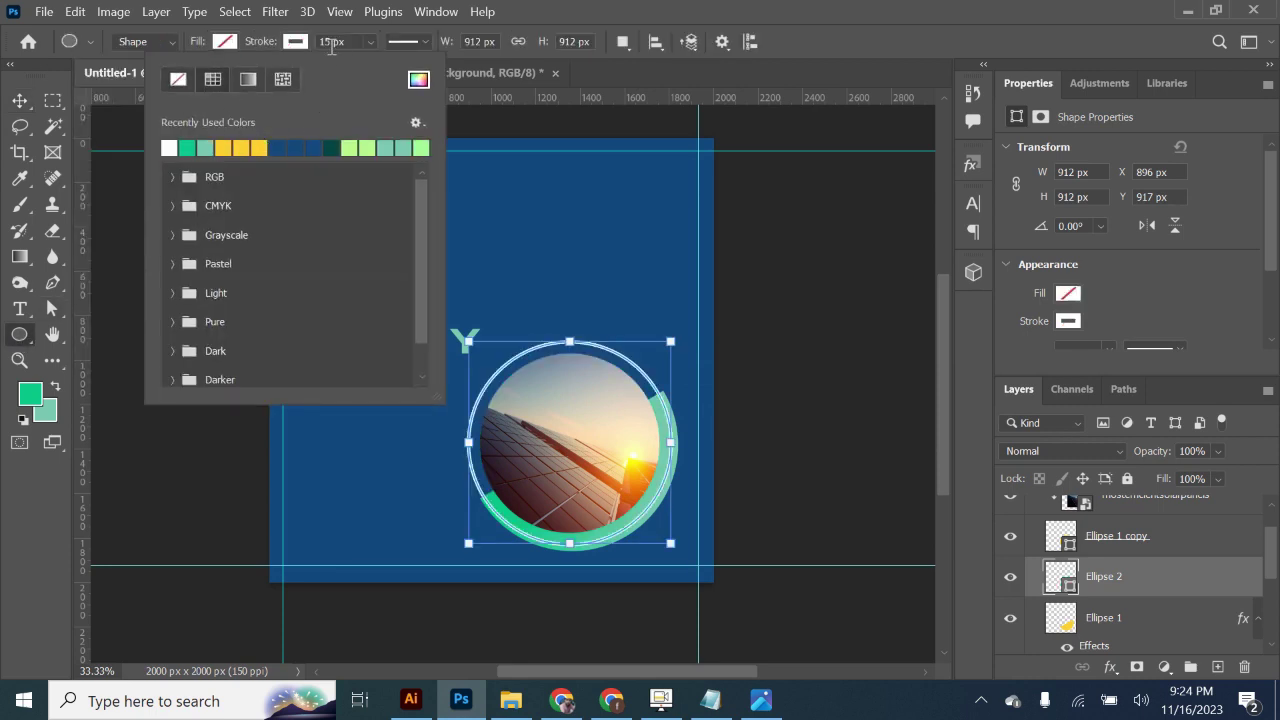
{"action": "left_click", "coordinate": [329, 41]}
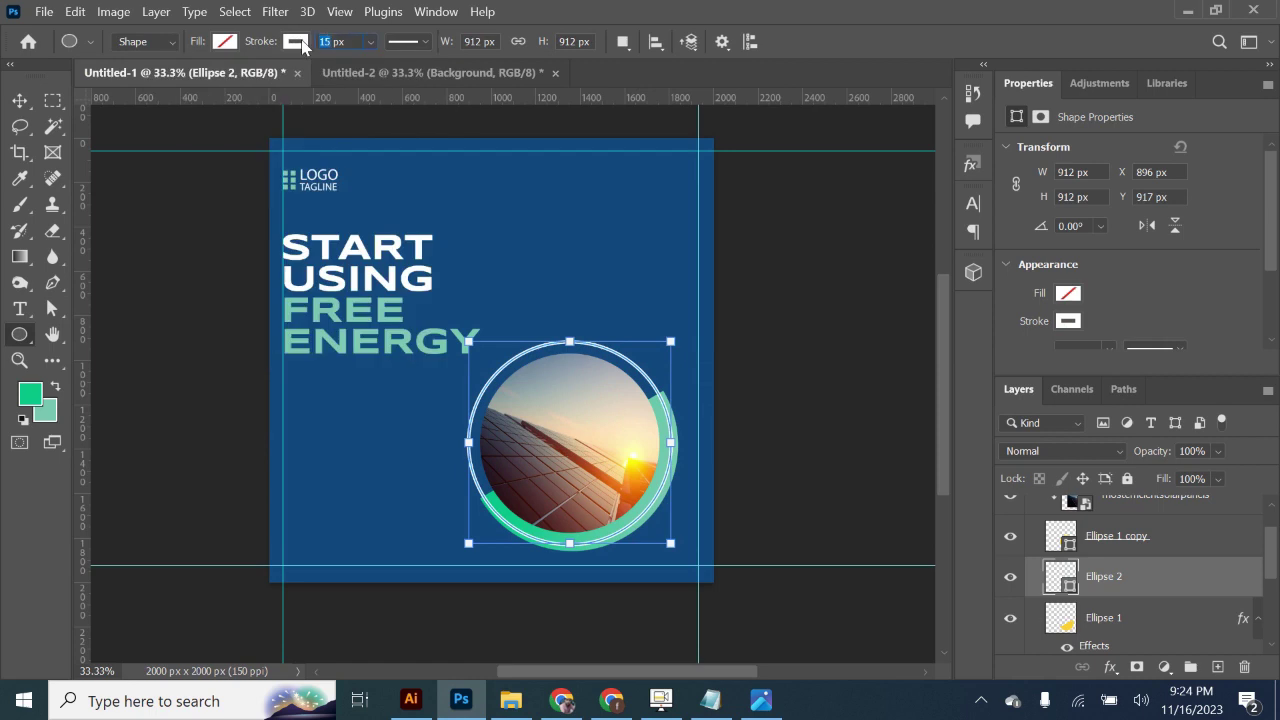
{"action": "type", "text": "10"}
{"action": "key", "text": "Return"}
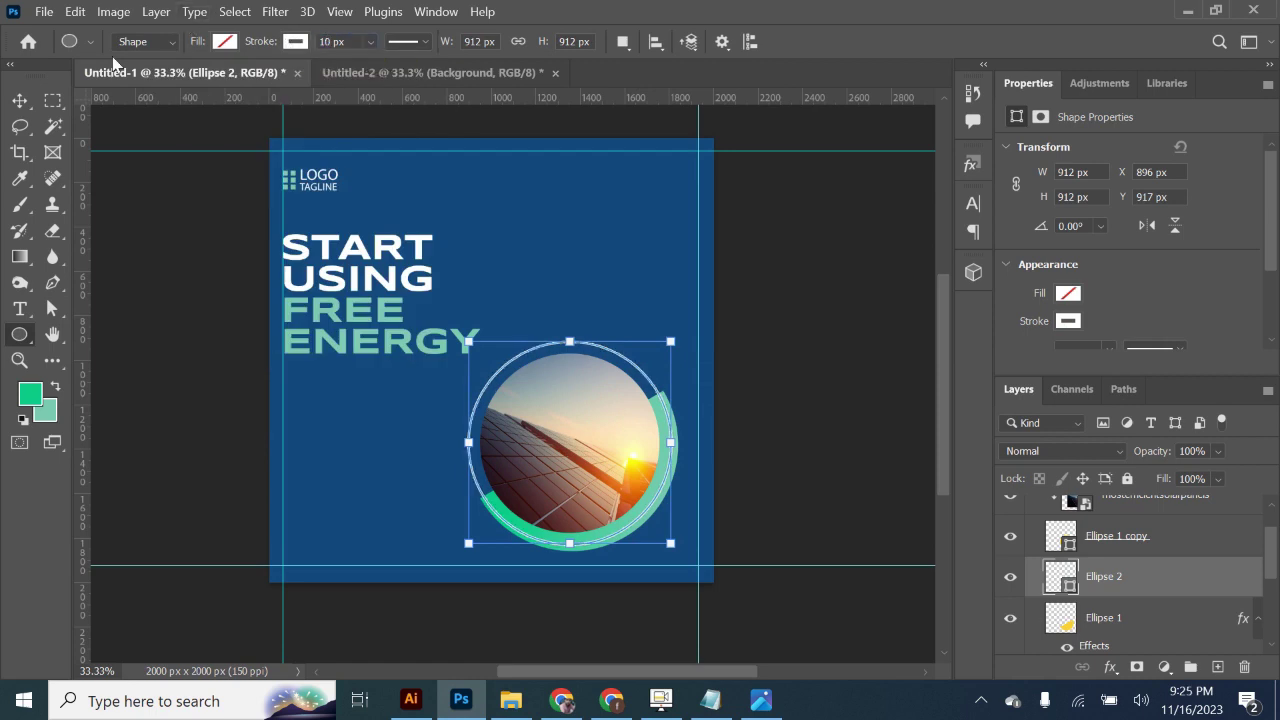
{"action": "key", "text": "v"}
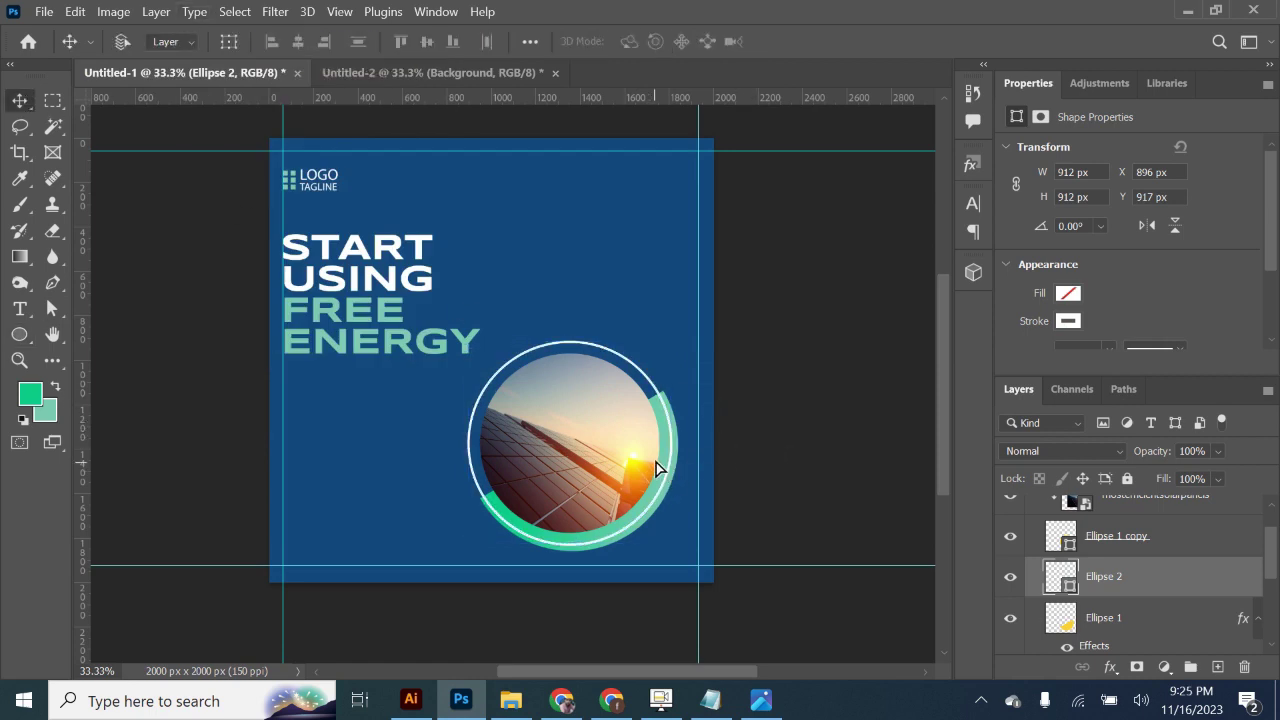
{"action": "left_click_drag", "start_coordinate": [656, 468], "coordinate": [654, 466]}
Step: Delete the green arc Ellipse 1 layer
{"action": "left_click", "coordinate": [1060, 574], "text": "ctrl"}
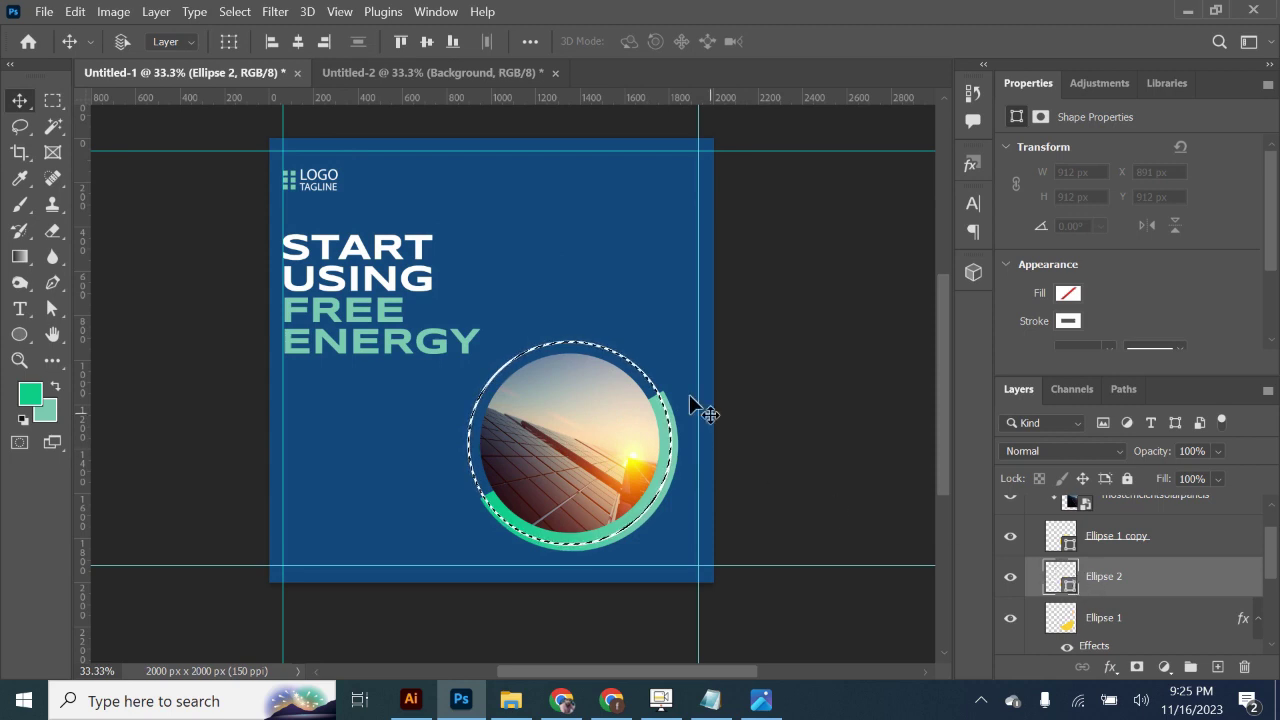
{"action": "scroll", "coordinate": [1126, 573], "scroll_direction": "up", "scroll_amount": 1}
{"action": "left_click", "coordinate": [1120, 581]}
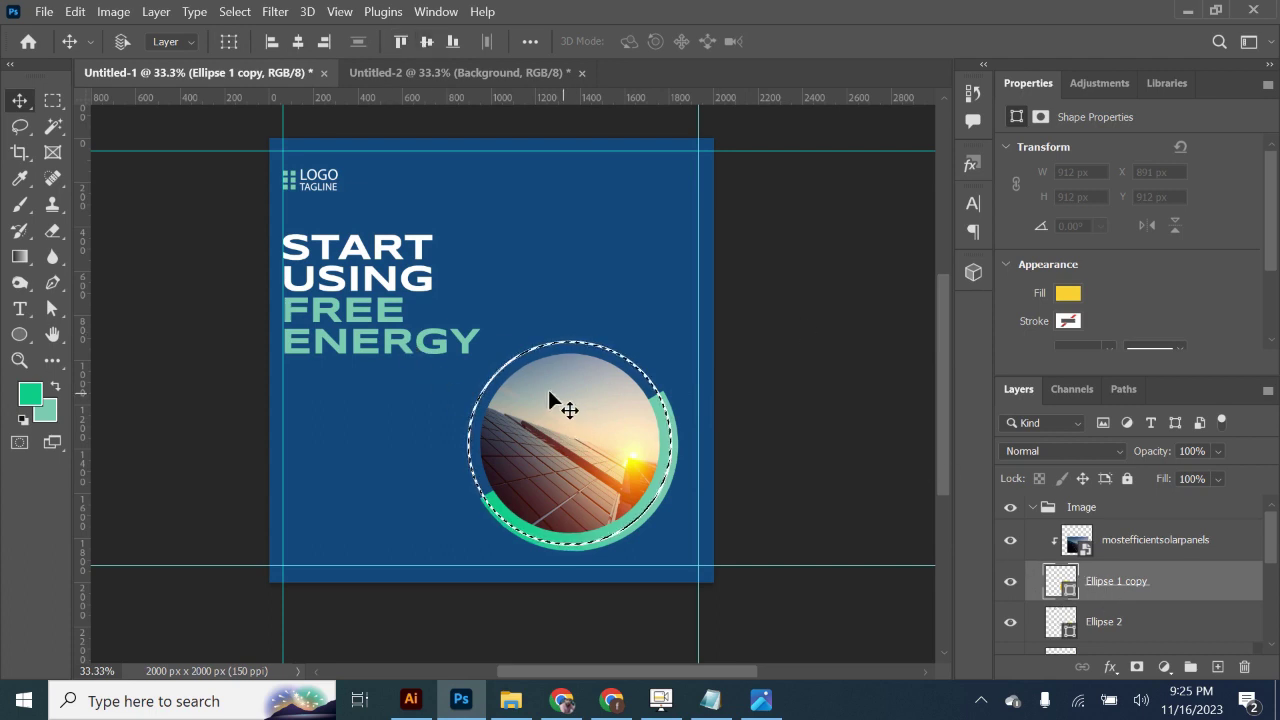
{"action": "left_click", "coordinate": [633, 467]}
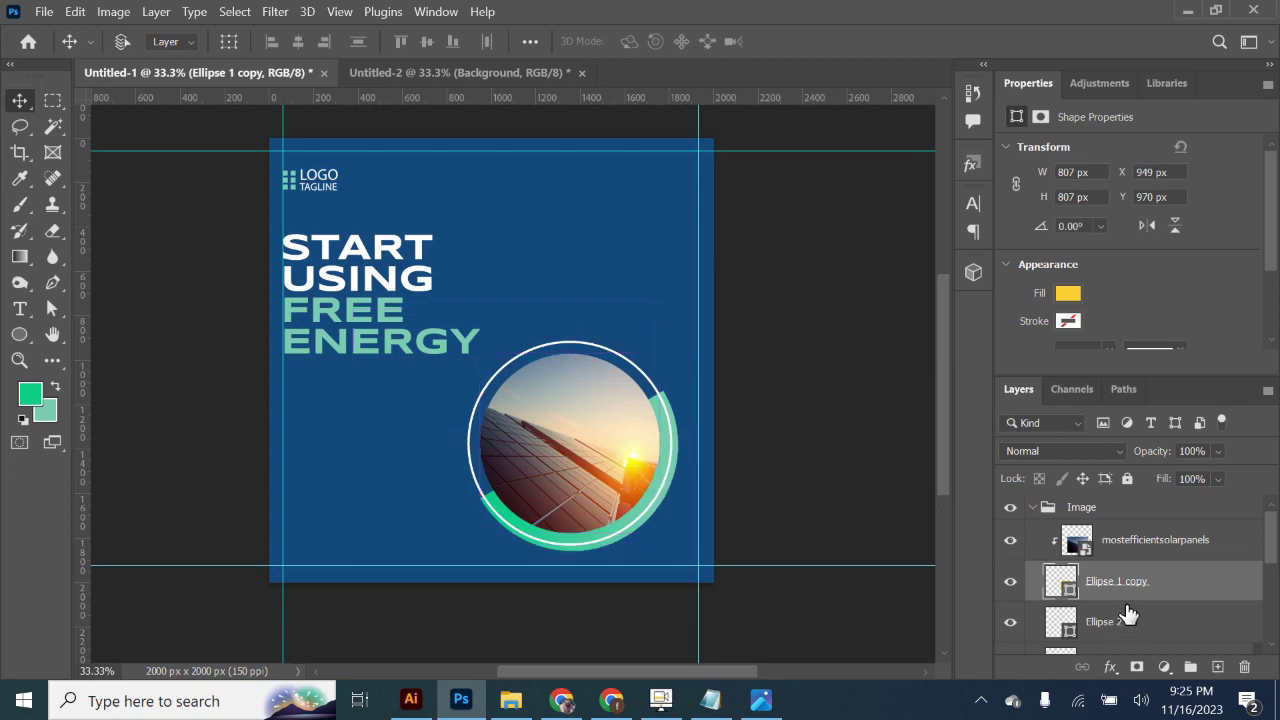
{"action": "left_click", "coordinate": [1036, 508]}
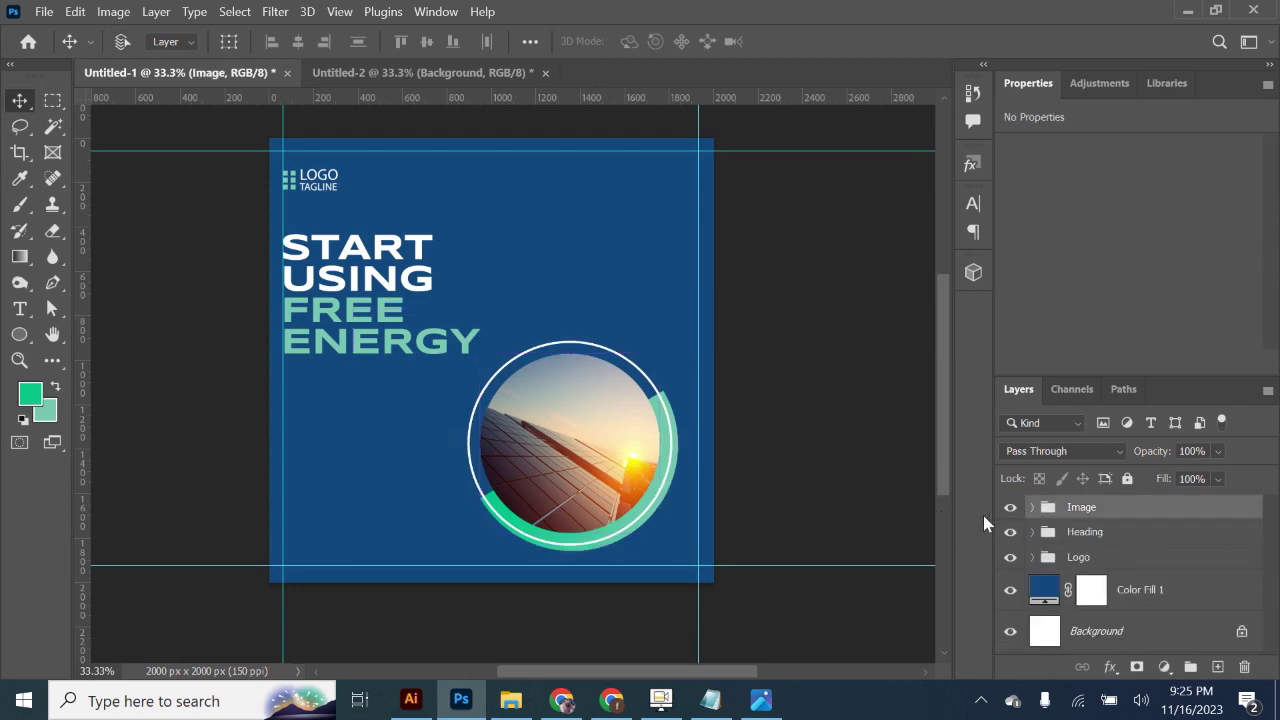
{"action": "left_click", "coordinate": [624, 540]}
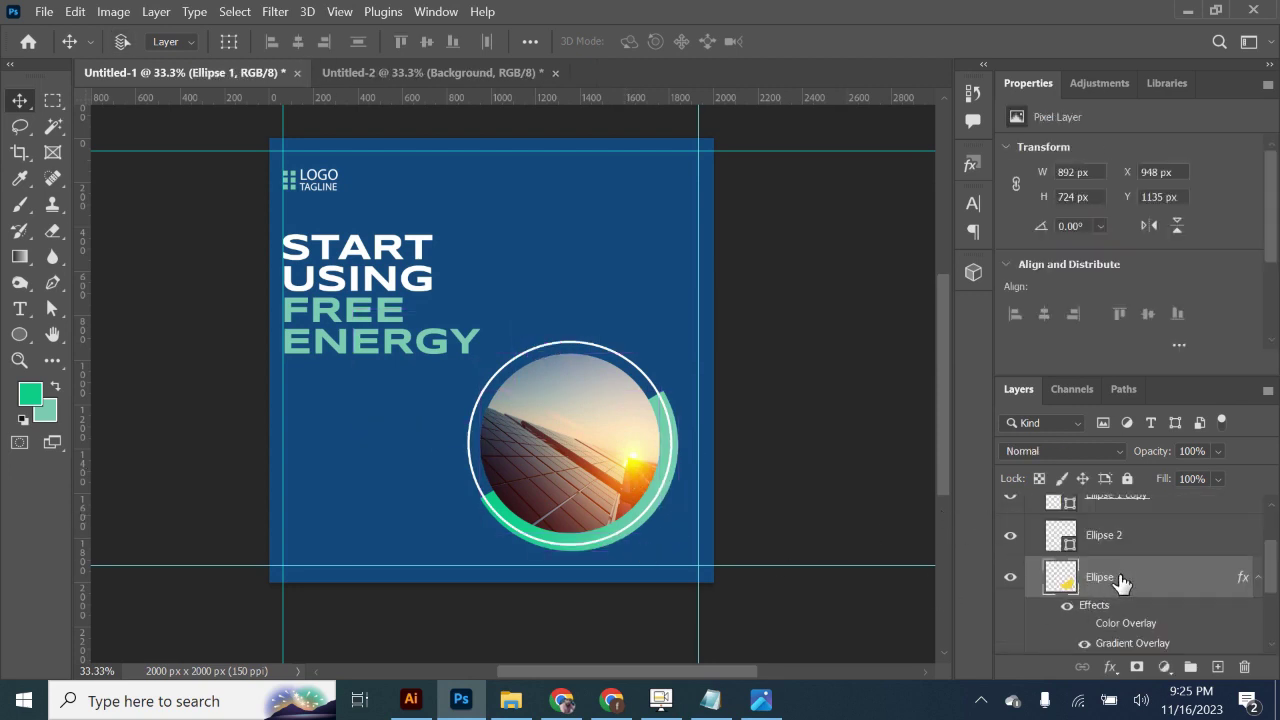
{"action": "key", "text": "Delete"}
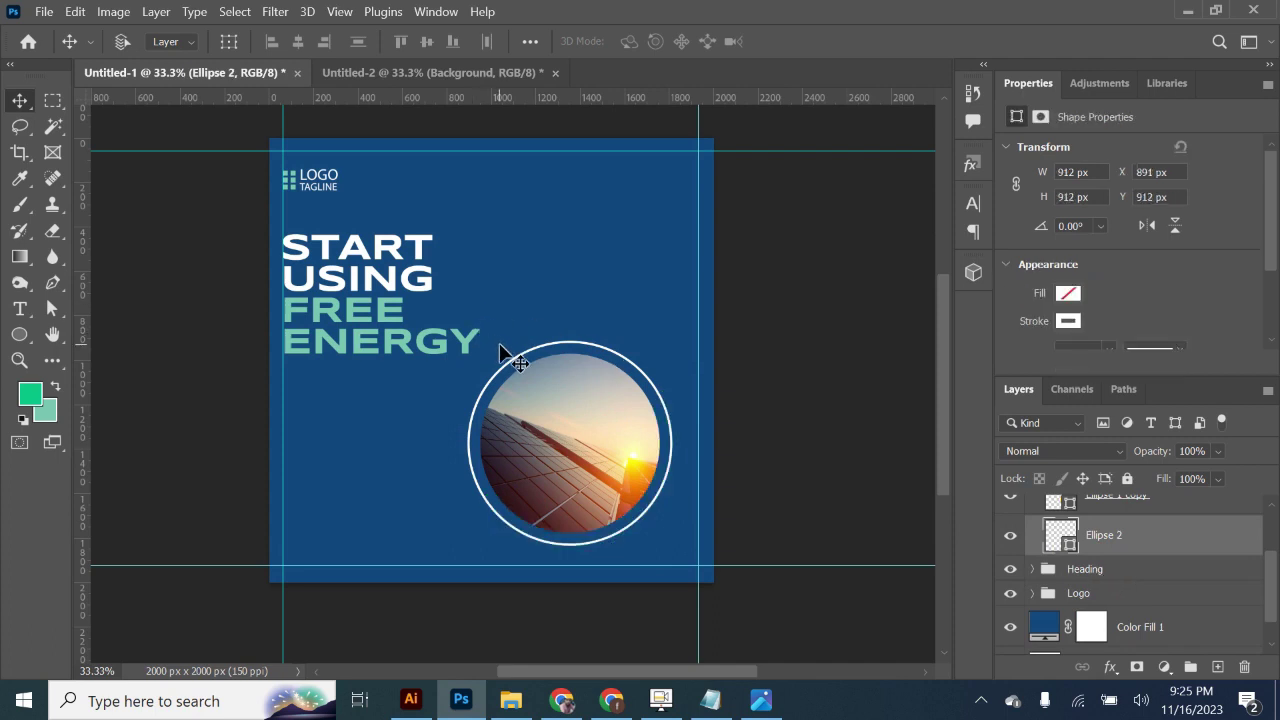
Step: Duplicate Ellipse 1 copy, move the duplicate below Ellipse 2, and re-clip the solar photo
{"action": "left_click", "coordinate": [19, 336]}
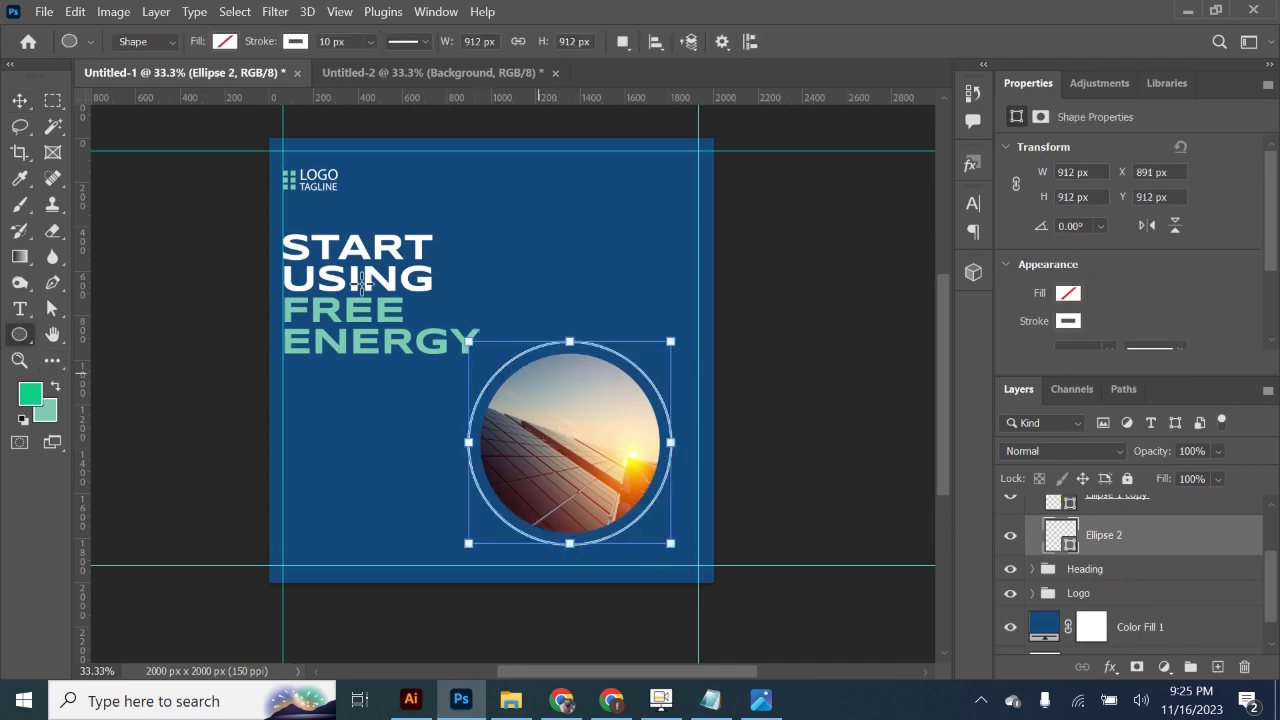
{"action": "left_click", "coordinate": [20, 101]}
{"action": "scroll", "coordinate": [1100, 560], "scroll_direction": "up", "scroll_amount": 1}
{"action": "scroll", "coordinate": [1100, 560], "scroll_direction": "up", "scroll_amount": 1}
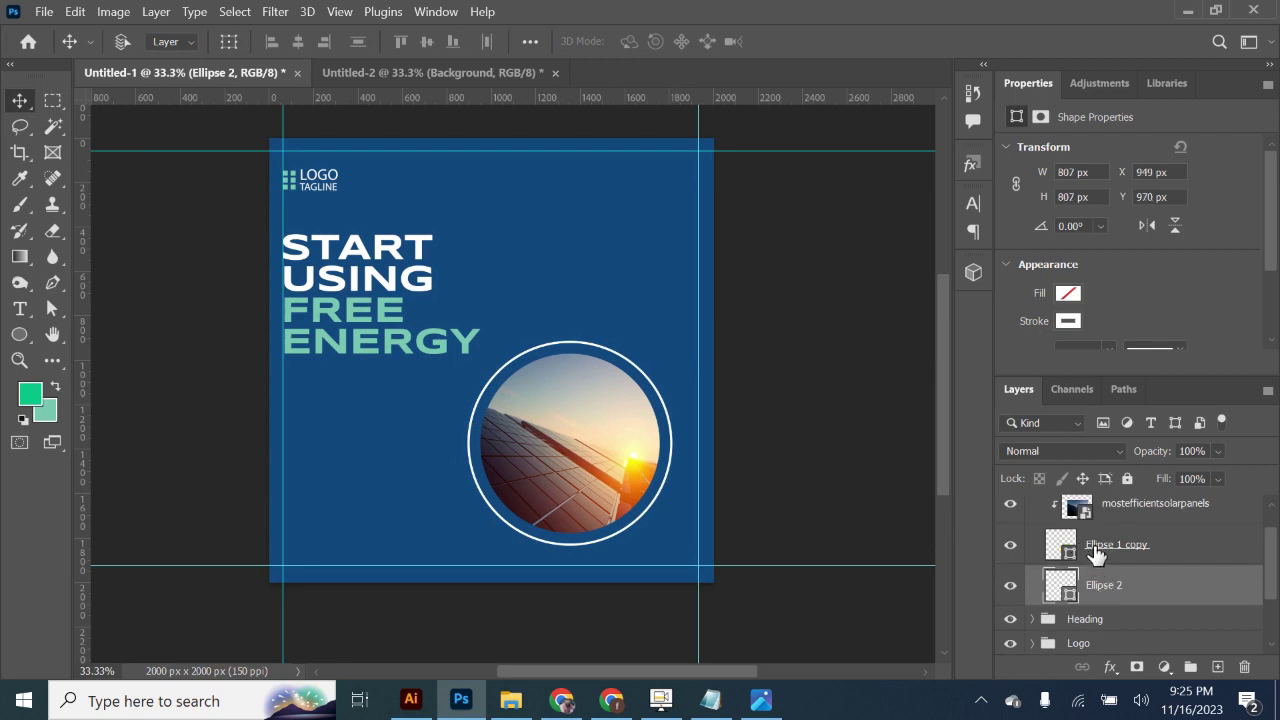
{"action": "left_click", "coordinate": [1097, 550]}
{"action": "key", "text": "ctrl+j"}
{"action": "left_click_drag", "start_coordinate": [1097, 550], "coordinate": [1120, 640]}
{"action": "scroll", "coordinate": [1150, 580], "scroll_direction": "down", "scroll_amount": 1}
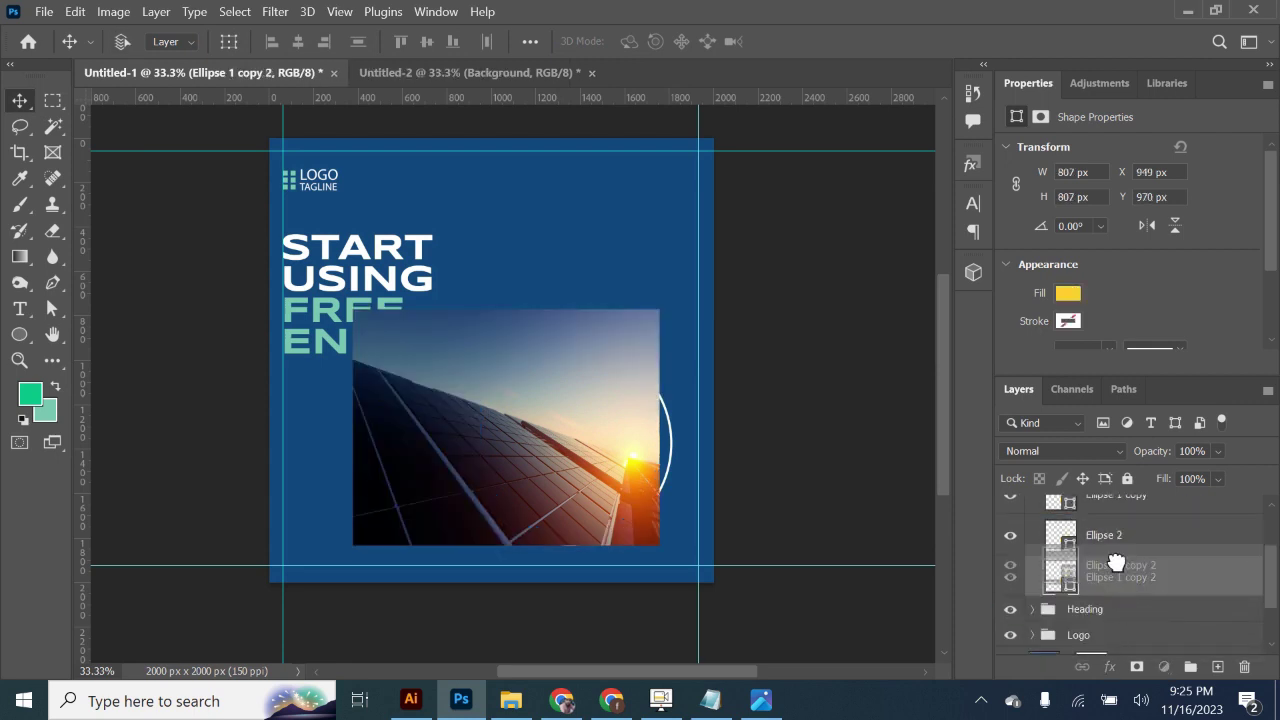
{"action": "scroll", "coordinate": [1128, 590], "scroll_direction": "up", "scroll_amount": 1}
{"action": "left_click", "coordinate": [1080, 528]}
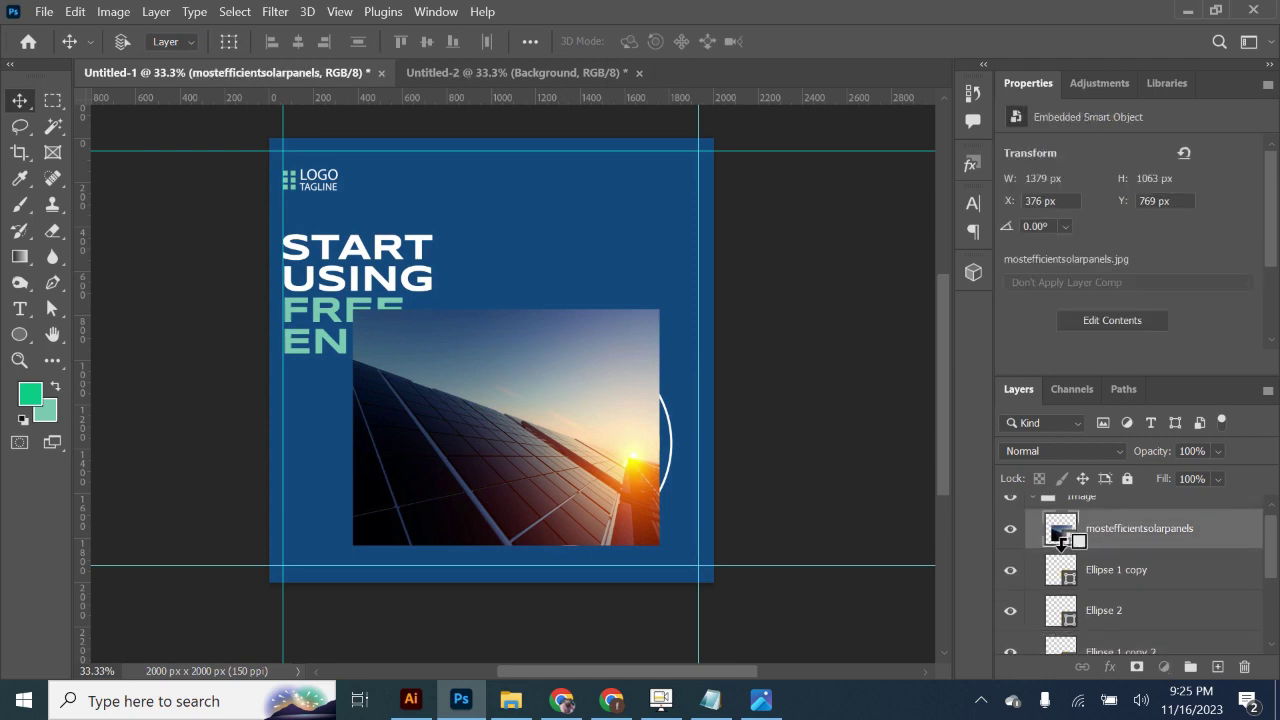
{"action": "left_click", "coordinate": [1065, 550], "text": "alt"}
{"action": "scroll", "coordinate": [1070, 560], "scroll_direction": "down", "scroll_amount": 1}
{"action": "left_click", "coordinate": [1055, 605]}
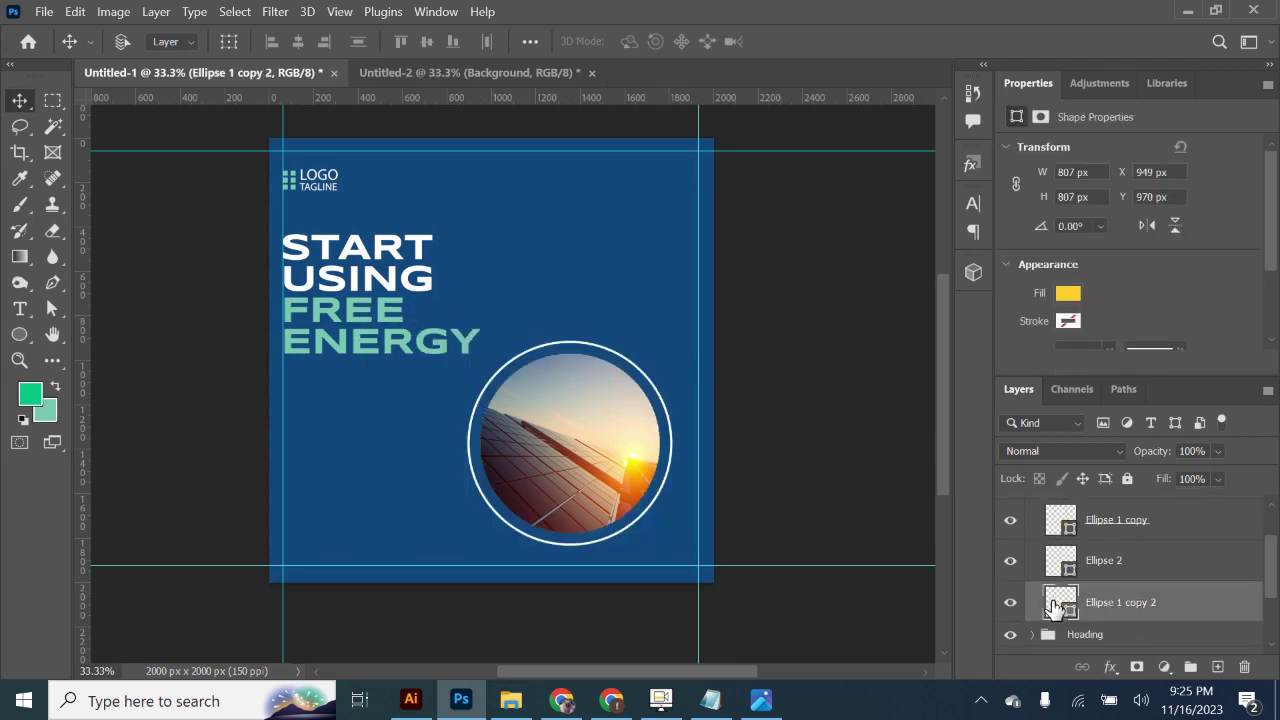
Step: Enlarge Ellipse 1 copy 2 to about 954 px as a border ring, slightly shrinking the white ring
{"action": "left_click", "coordinate": [232, 44]}
{"action": "left_click_drag", "start_coordinate": [660, 535], "coordinate": [677, 555]}
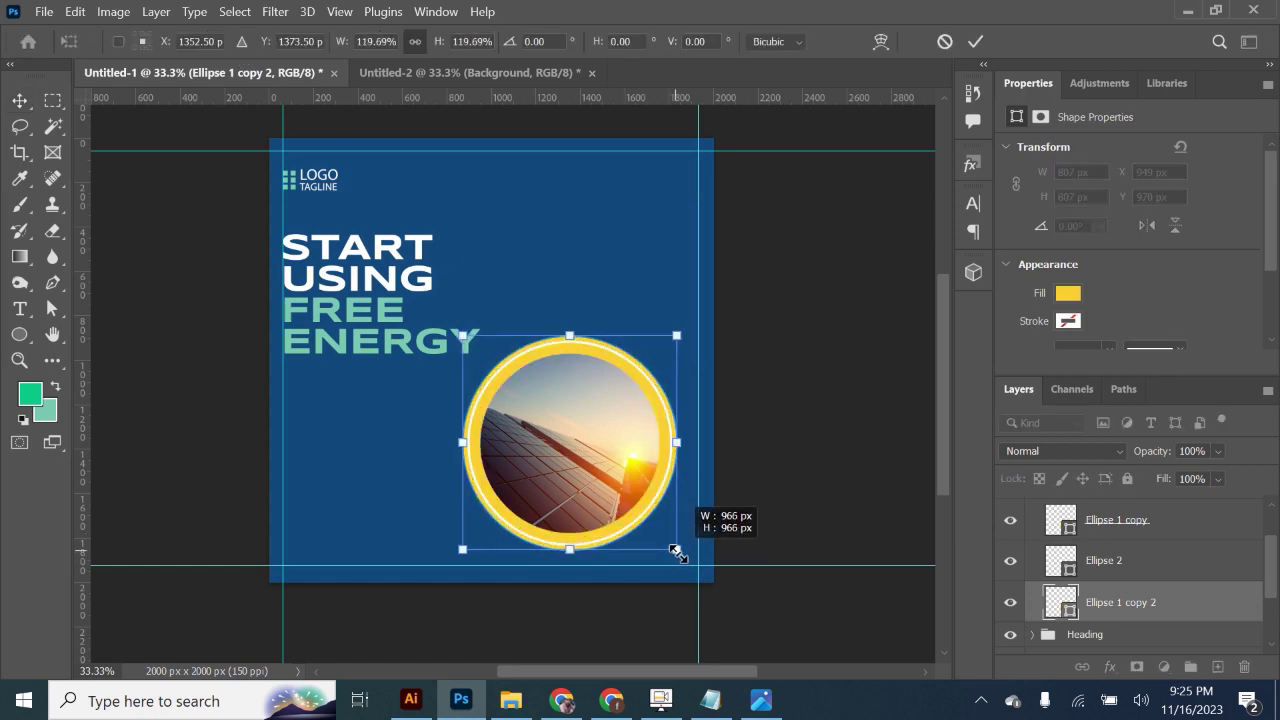
{"action": "left_click", "coordinate": [1142, 556]}
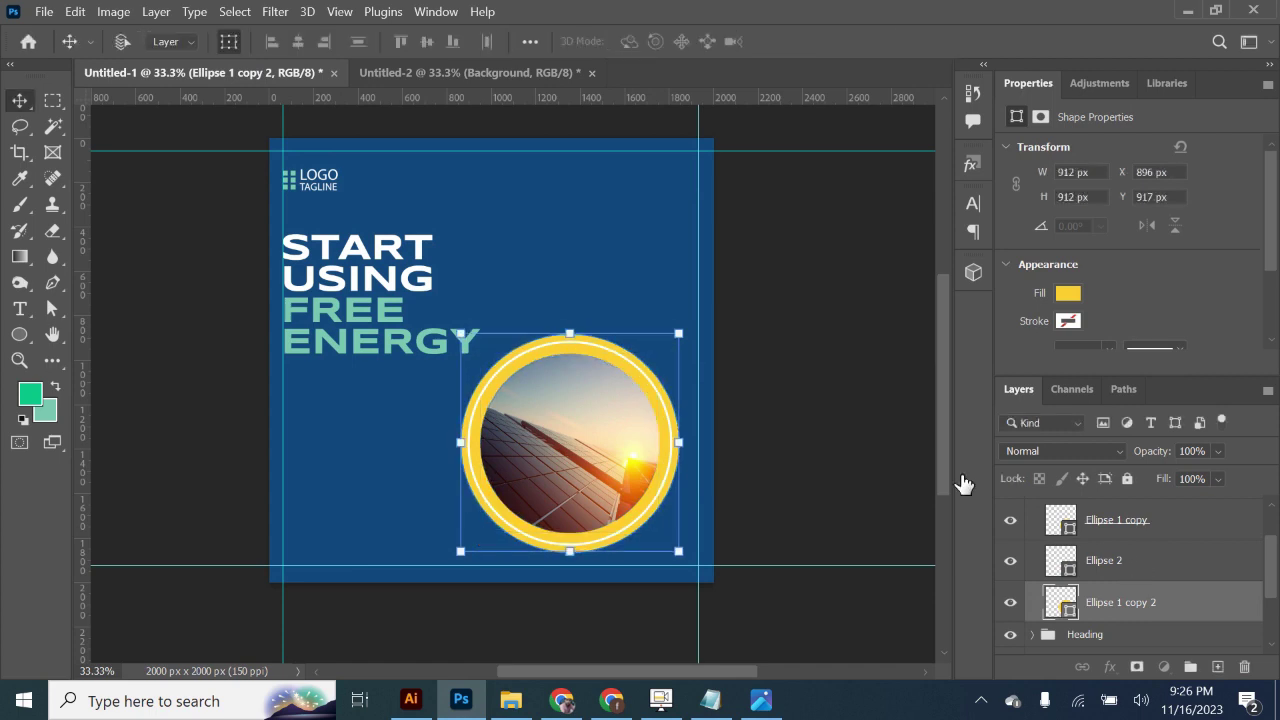
{"action": "left_click_drag", "start_coordinate": [677, 335], "coordinate": [670, 345]}
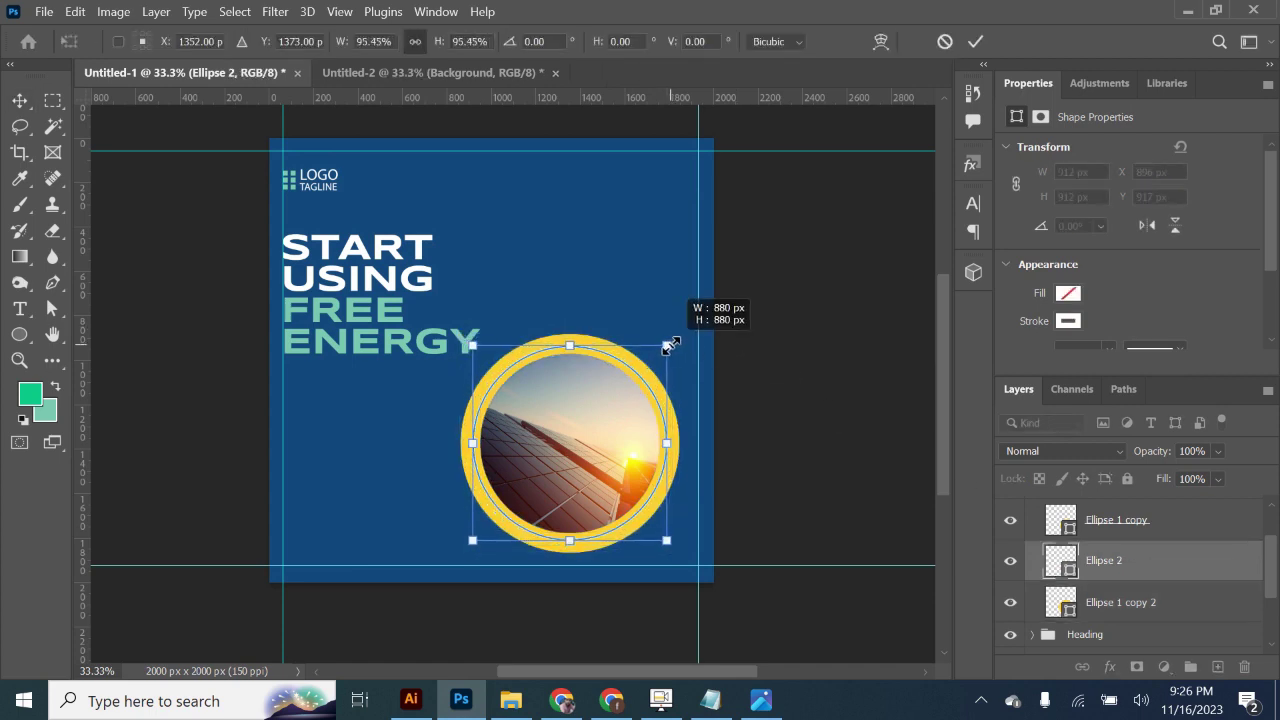
{"action": "left_click", "coordinate": [1120, 602]}
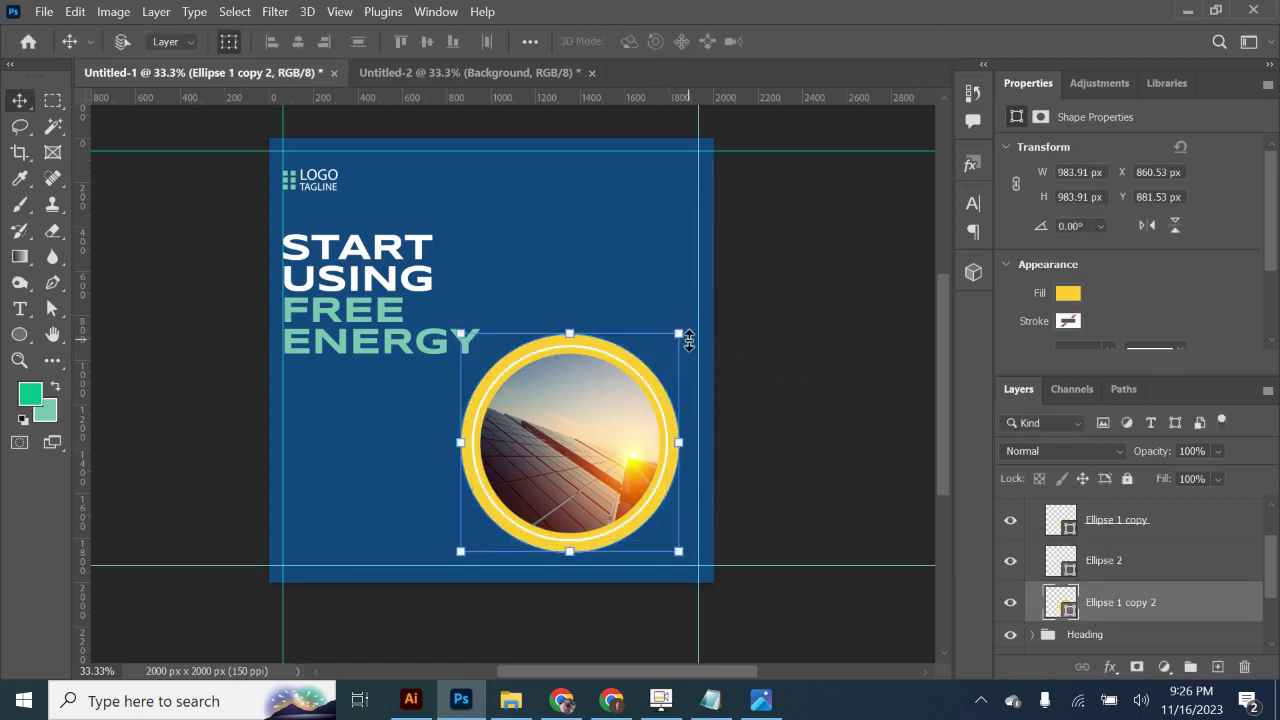
{"action": "left_click_drag", "start_coordinate": [689, 341], "coordinate": [685, 345]}
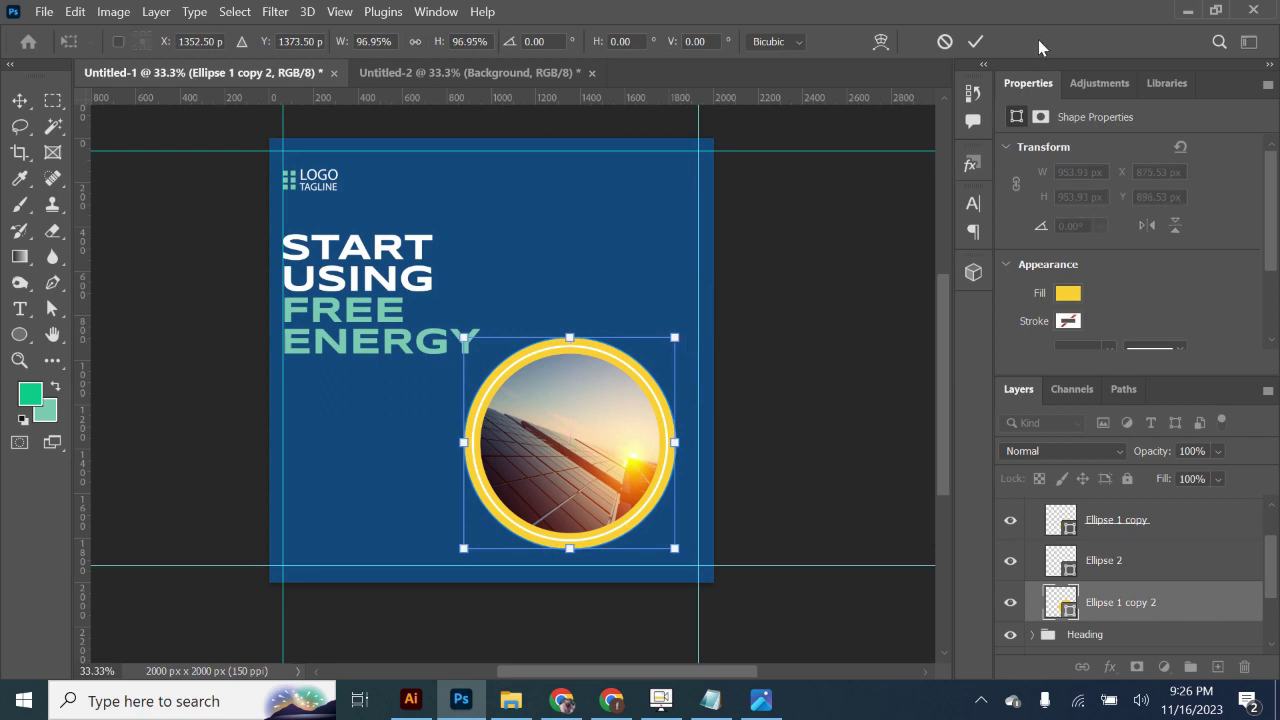
{"action": "left_click", "coordinate": [975, 41]}
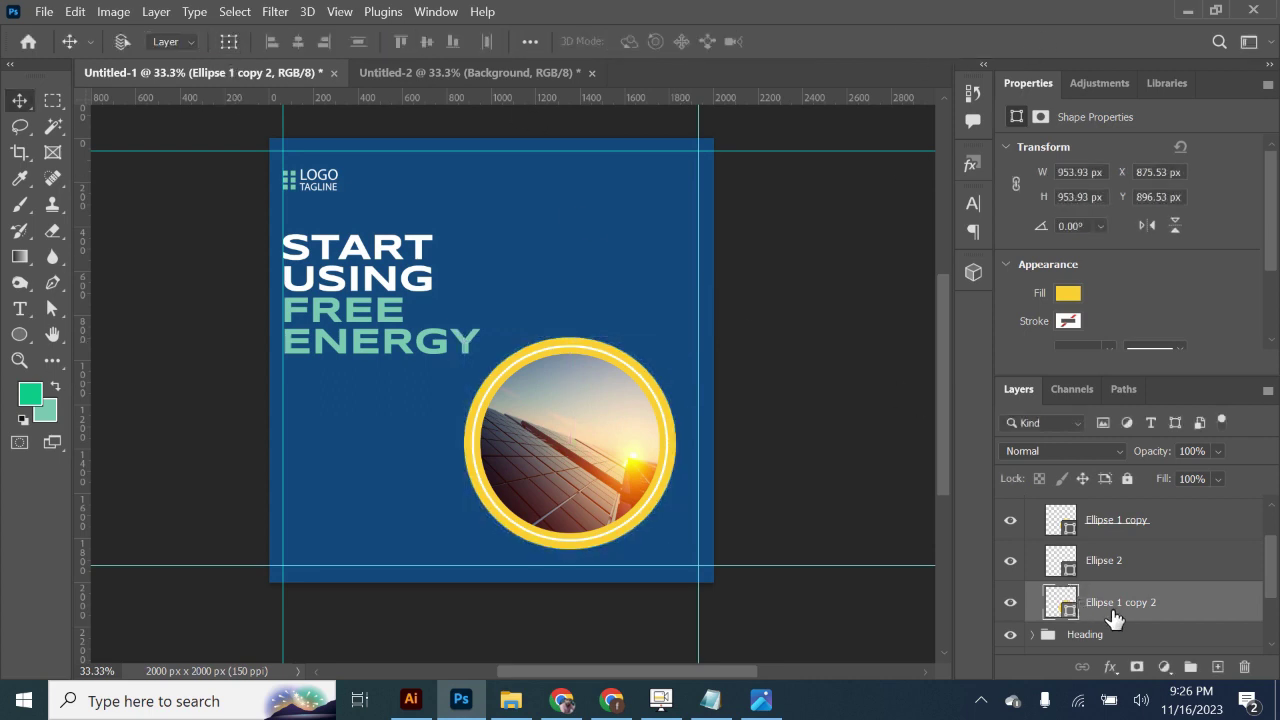
Step: Fill the ring with the first green gradient preset
{"action": "left_click", "coordinate": [18, 336]}
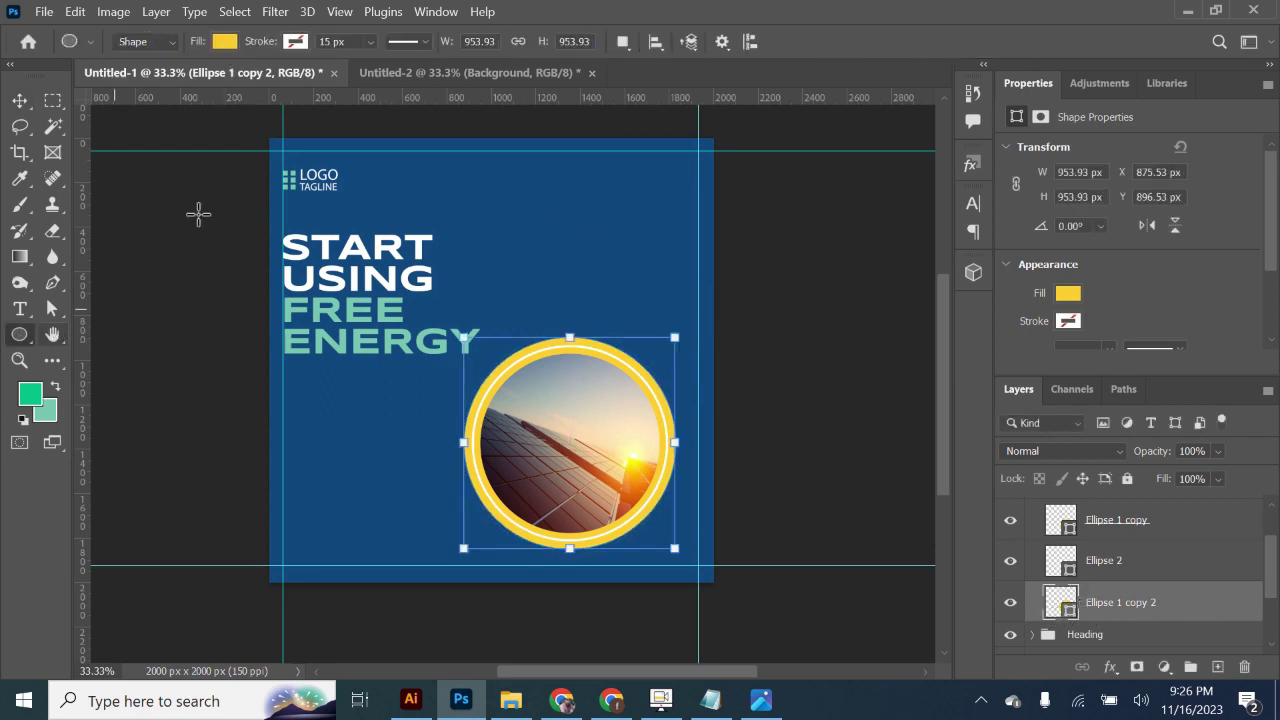
{"action": "left_click", "coordinate": [224, 42]}
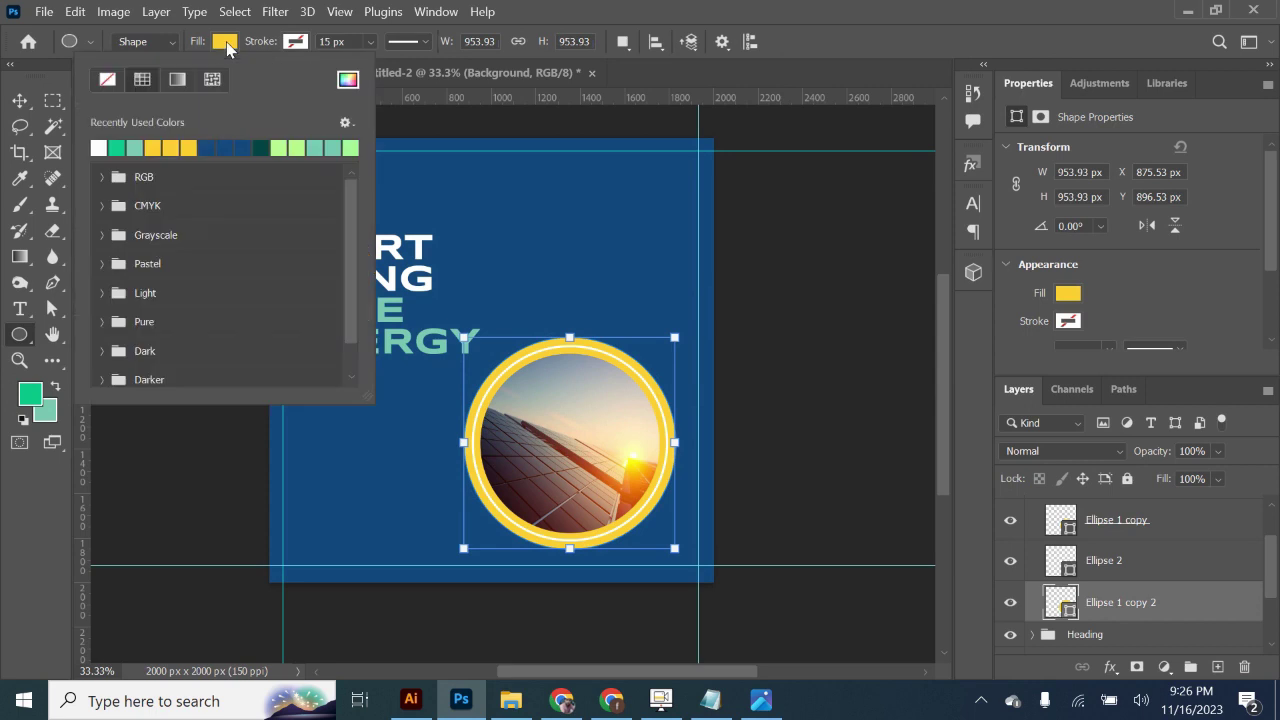
{"action": "left_click", "coordinate": [174, 84]}
{"action": "left_click", "coordinate": [99, 150]}
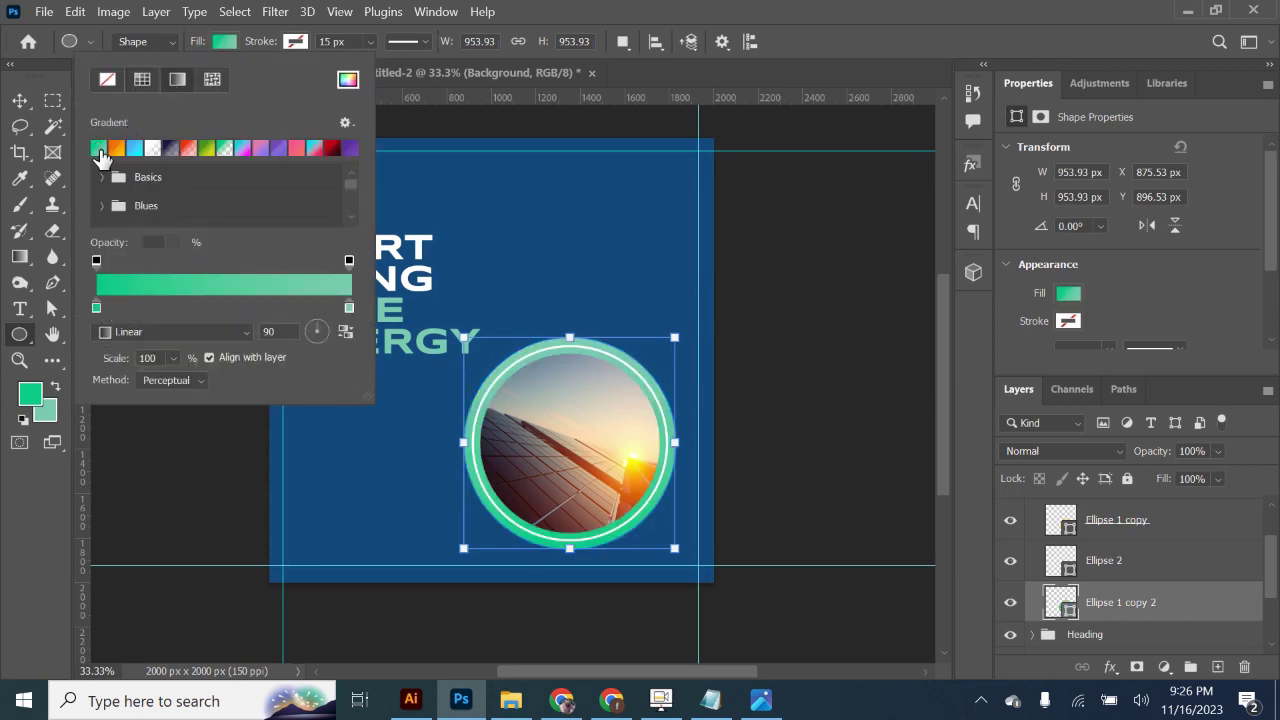
{"action": "left_click", "coordinate": [20, 100]}
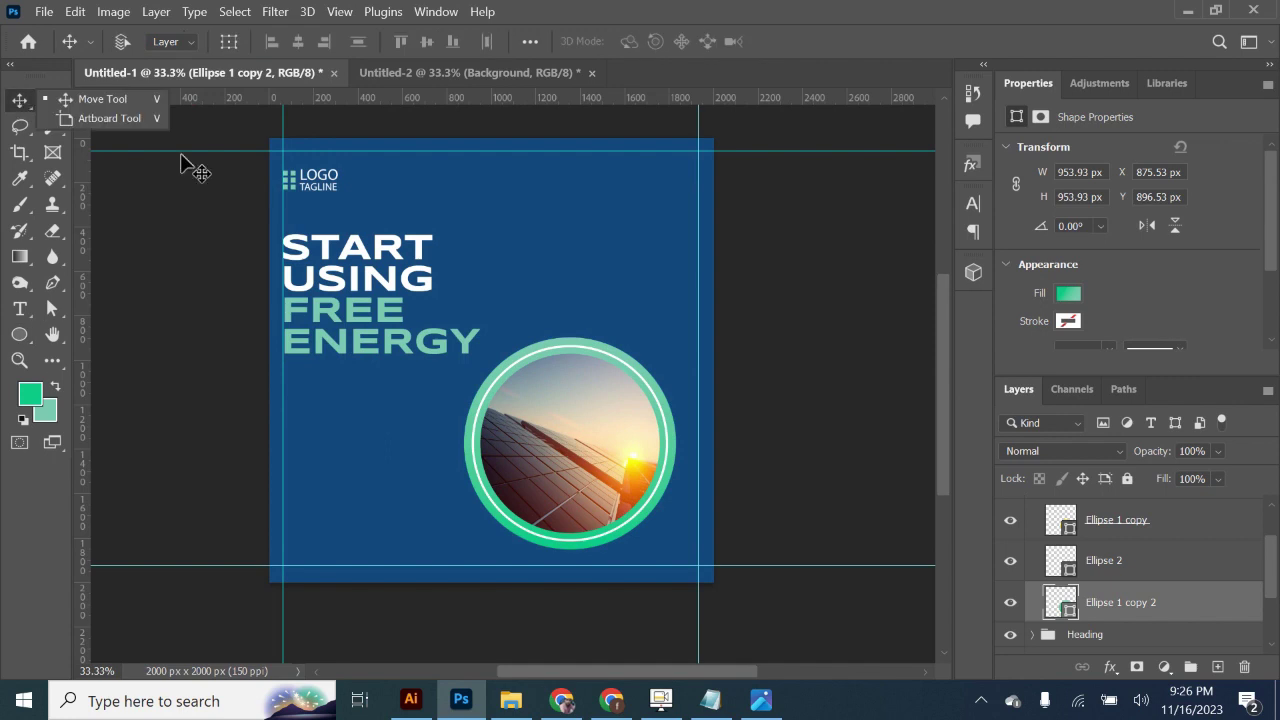
Step: Cut away part of the green ring with a Pen-tool path, leaving an arc
{"action": "left_click", "coordinate": [52, 282]}
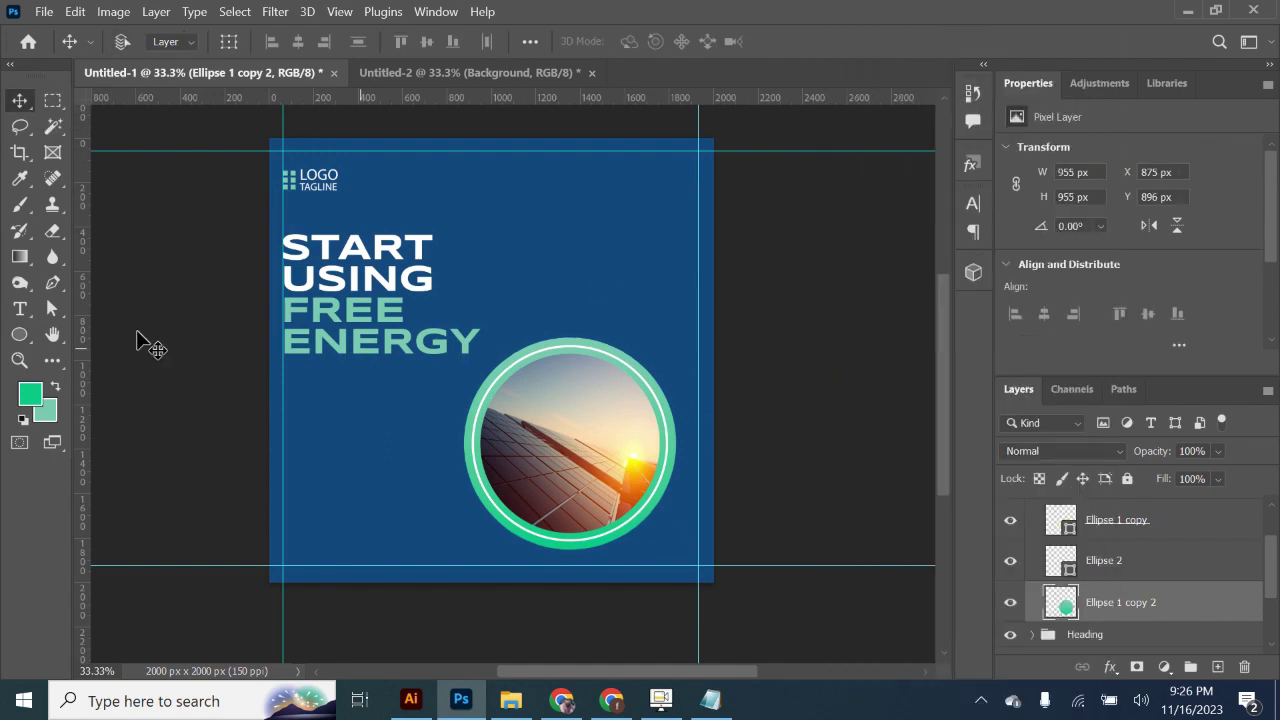
{"action": "left_click", "coordinate": [645, 345]}
{"action": "left_click", "coordinate": [465, 518]}
{"action": "left_click", "coordinate": [390, 425]}
{"action": "left_click", "coordinate": [451, 277]}
{"action": "left_click", "coordinate": [541, 263]}
{"action": "left_click", "coordinate": [645, 352]}
{"action": "key", "text": "ctrl+Return"}
{"action": "key", "text": "Delete"}
Step: Shrink the Image group slightly and enlarge the Heading group headline
{"action": "key", "text": "v"}
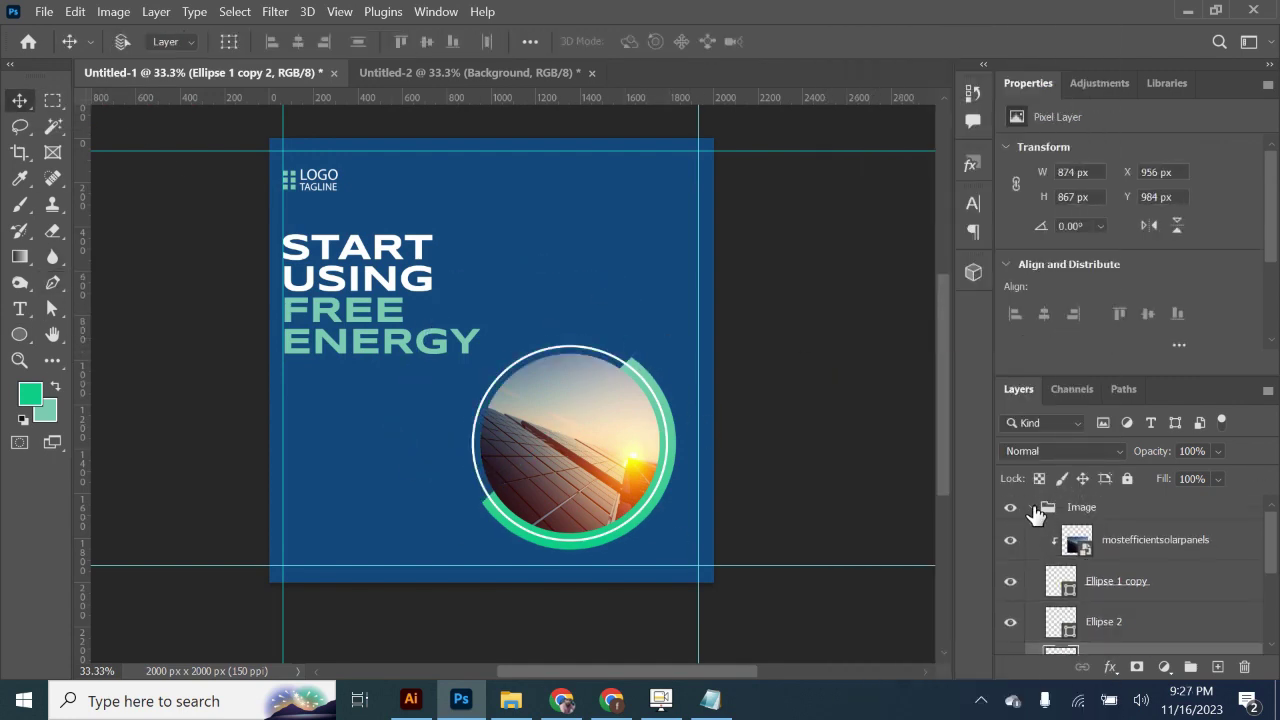
{"action": "key", "text": "ctrl+t"}
{"action": "left_click_drag", "start_coordinate": [683, 304], "coordinate": [667, 320]}
{"action": "key", "text": "Return"}
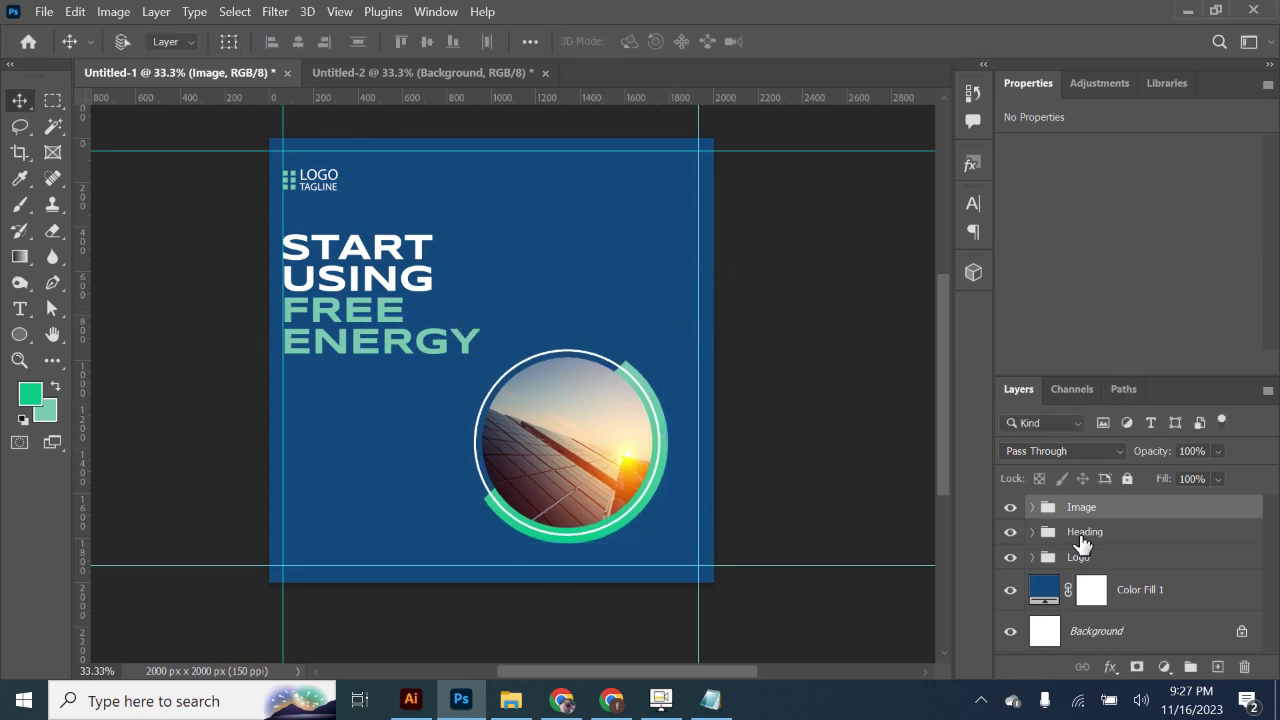
{"action": "left_click", "coordinate": [1082, 532]}
{"action": "key", "text": "ctrl+t"}
{"action": "left_click_drag", "start_coordinate": [480, 355], "coordinate": [489, 366]}
{"action": "key", "text": "Return"}
Step: Add 15.36% noise to the blue background and draw a huge 2098 px green circle
{"action": "left_click", "coordinate": [1140, 589]}
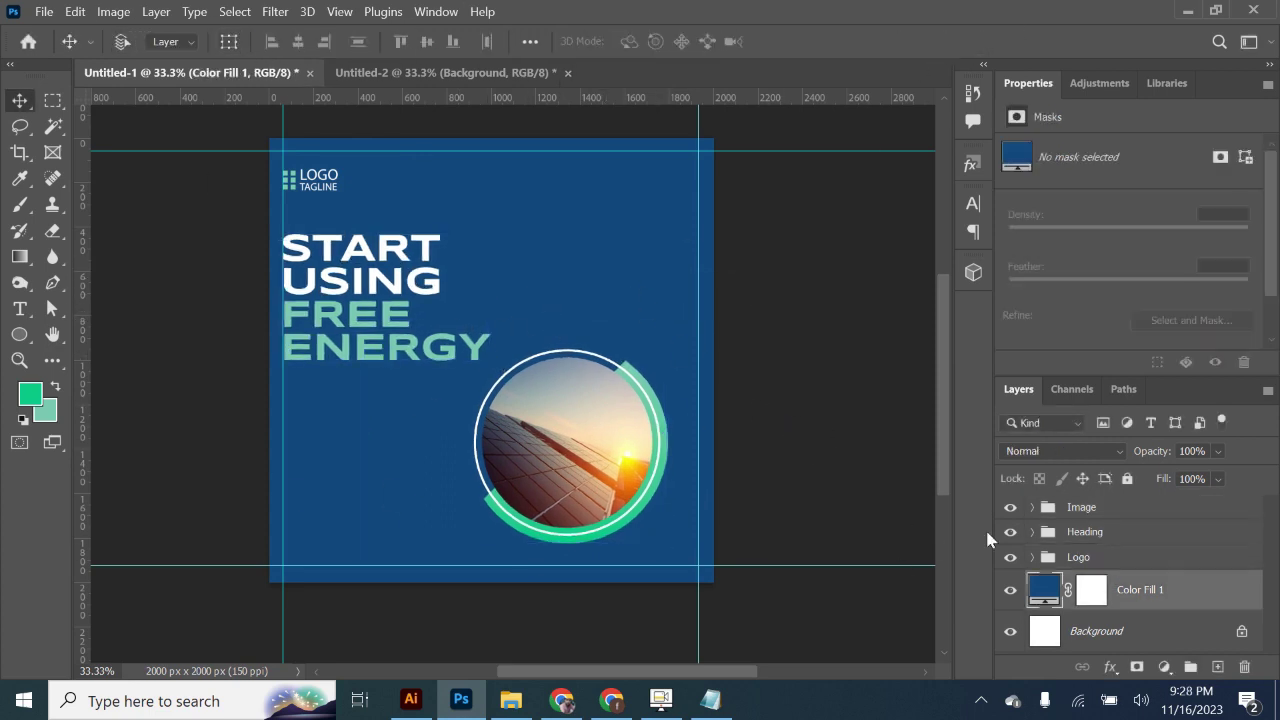
{"action": "left_click", "coordinate": [278, 20]}
{"action": "left_click", "coordinate": [575, 303]}
{"action": "key", "text": "Return"}
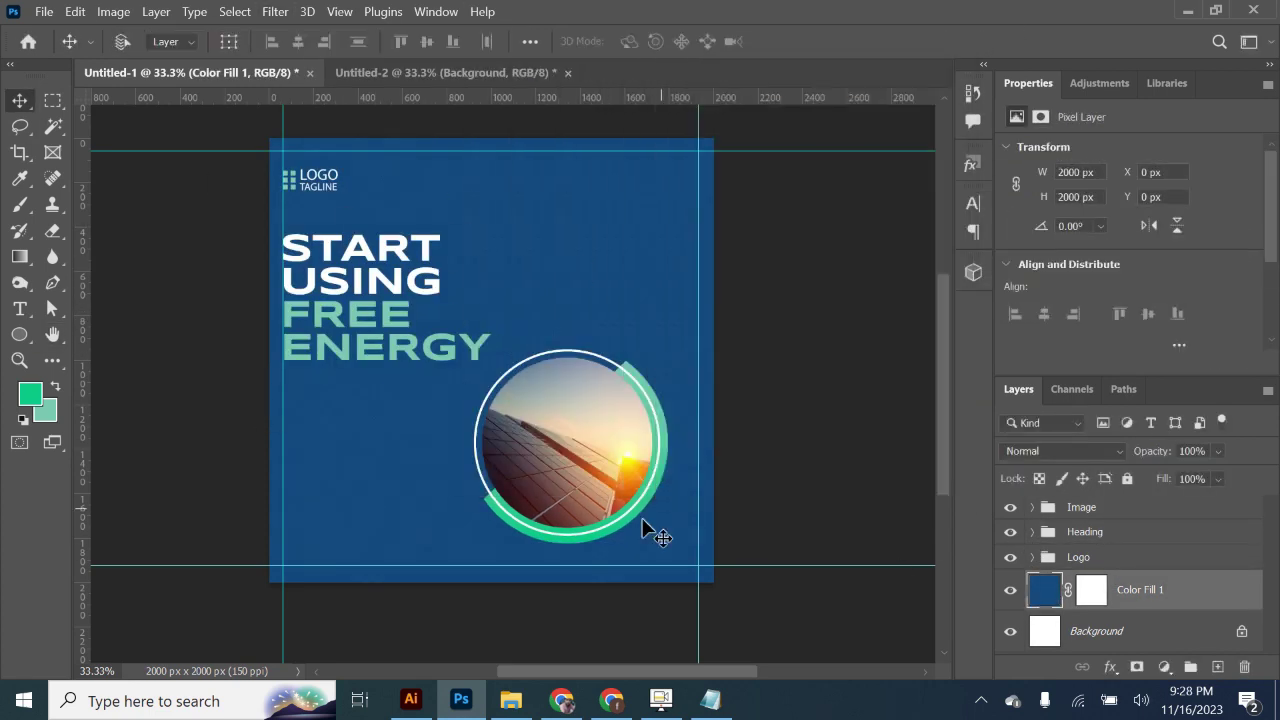
{"action": "left_click", "coordinate": [278, 11]}
{"action": "left_click", "coordinate": [575, 305]}
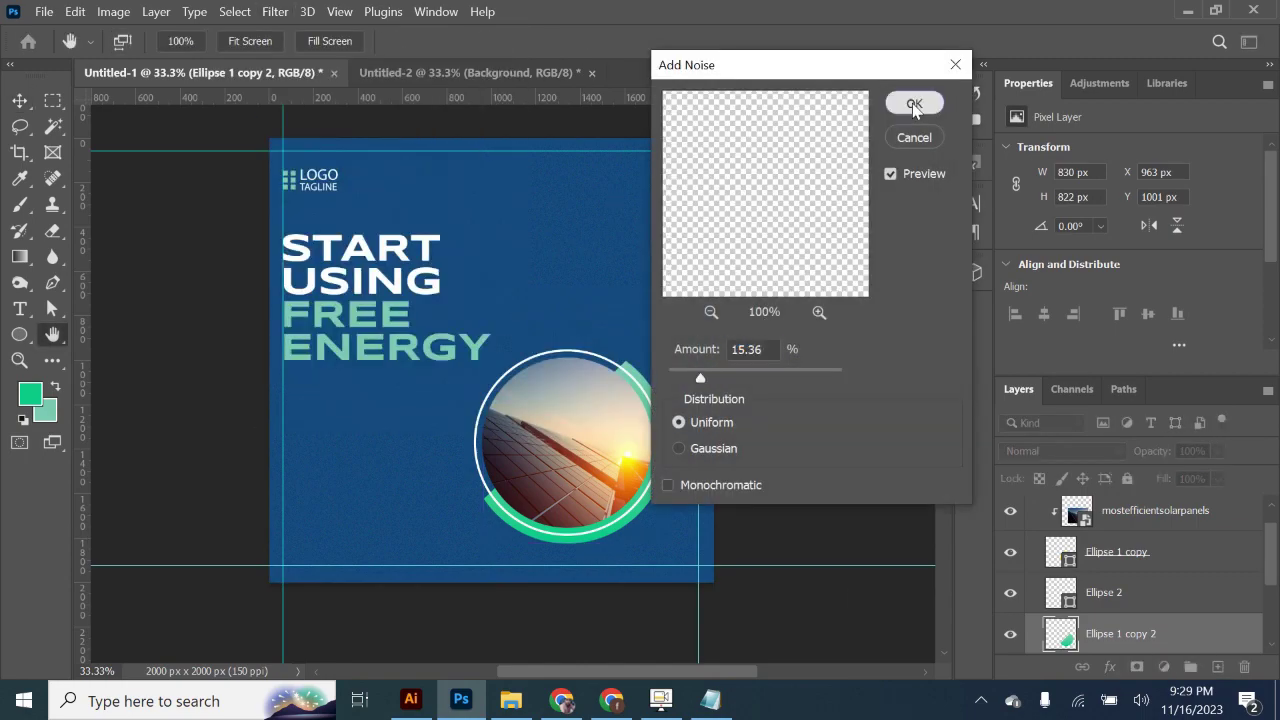
{"action": "left_click", "coordinate": [914, 104]}
{"action": "left_click_drag", "start_coordinate": [634, 434], "coordinate": [700, 580]}
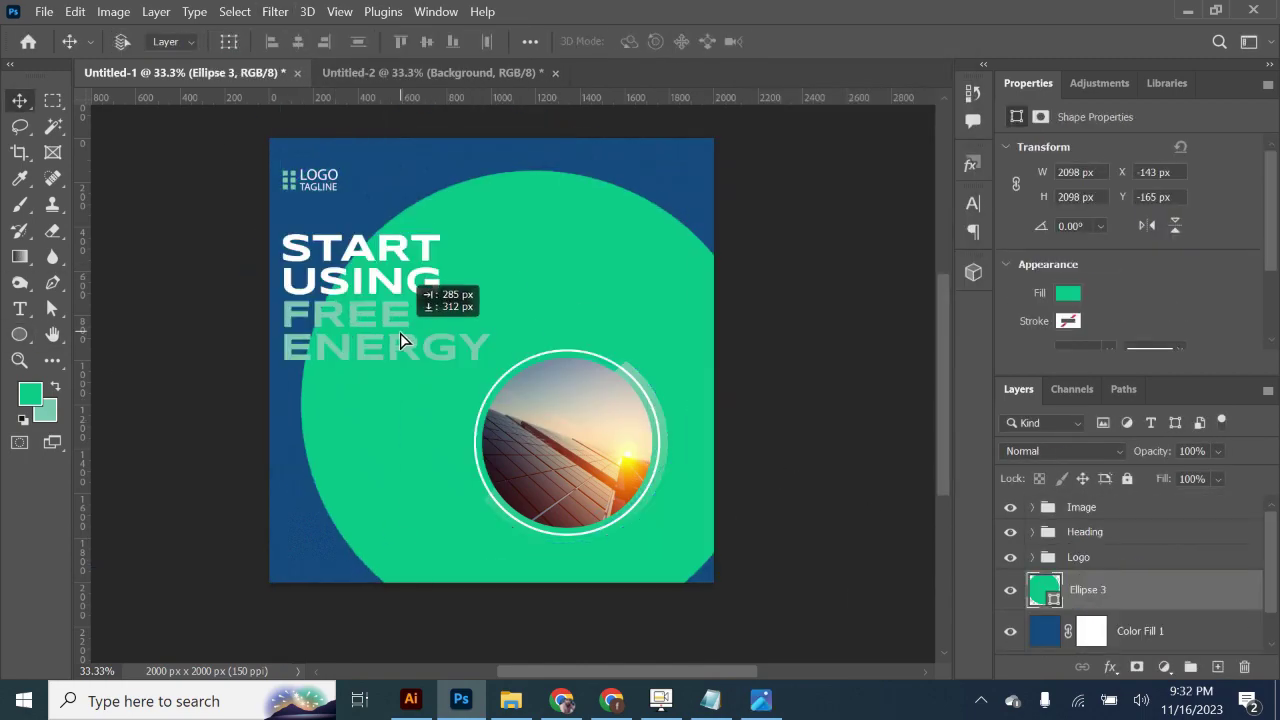
Step: Reposition the faint background circle, add a copy, and group both as 'shapes'
{"action": "mouse_move", "coordinate": [400, 340]}
{"action": "left_mouse_down"}
{"action": "mouse_move", "coordinate": [486, 430]}
{"action": "mouse_move", "coordinate": [371, 286]}
{"action": "left_mouse_up"}
{"action": "left_click", "coordinate": [1120, 626], "text": "shift"}
{"action": "key", "text": "ctrl+g"}
{"action": "double_click", "coordinate": [1083, 582]}
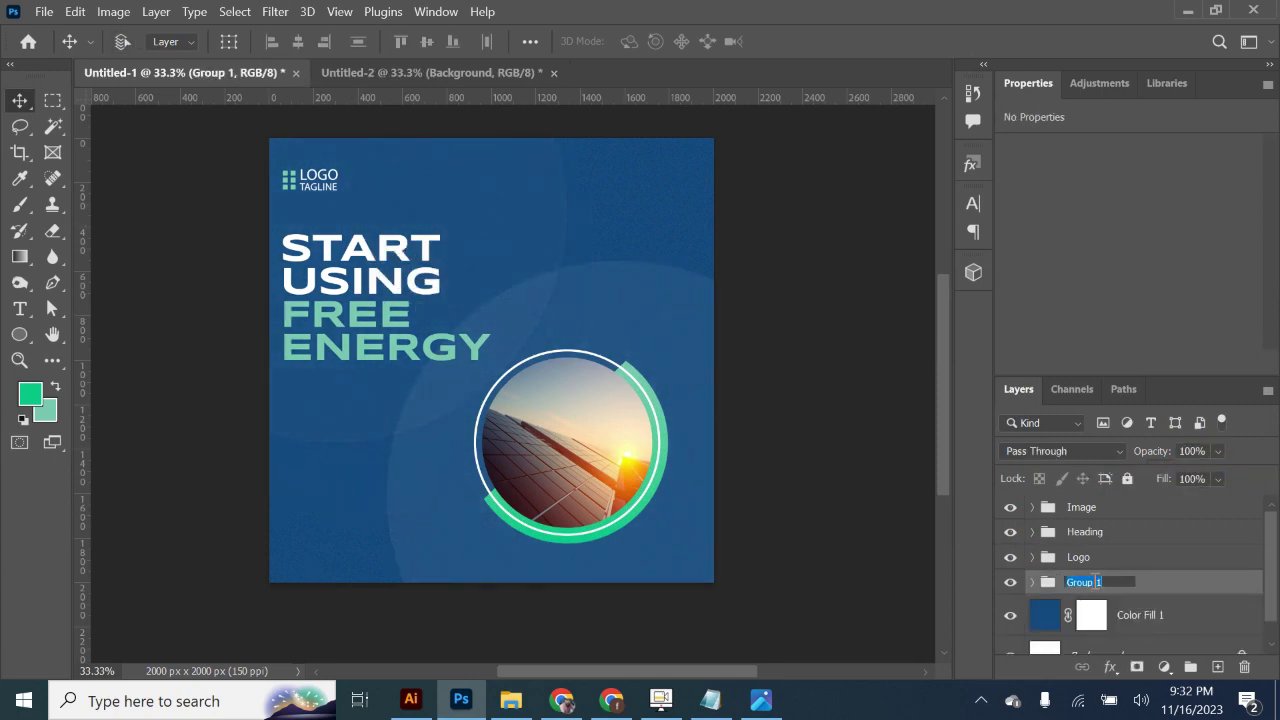
{"action": "type", "text": "shapes"}
{"action": "key", "text": "Return"}
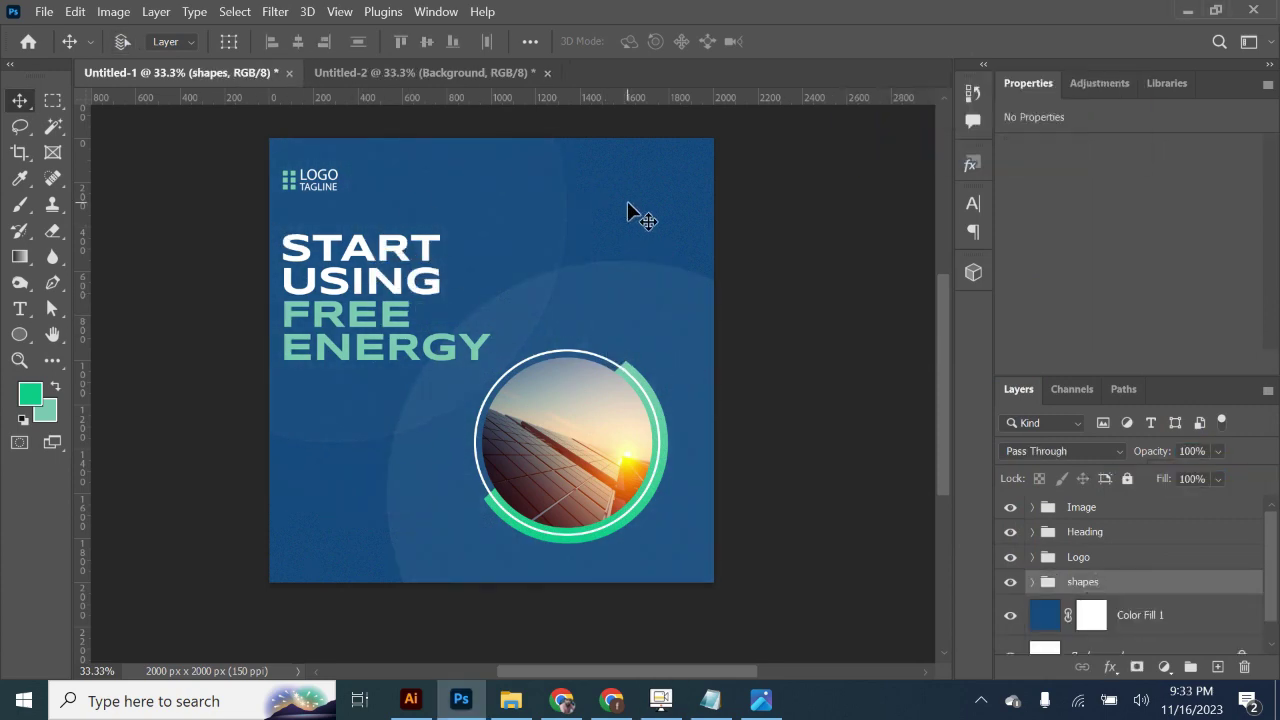
Step: Copy the 'Let's Get Connected' line from the notes and paste it onto the poster
{"action": "key", "text": "alt+Tab"}
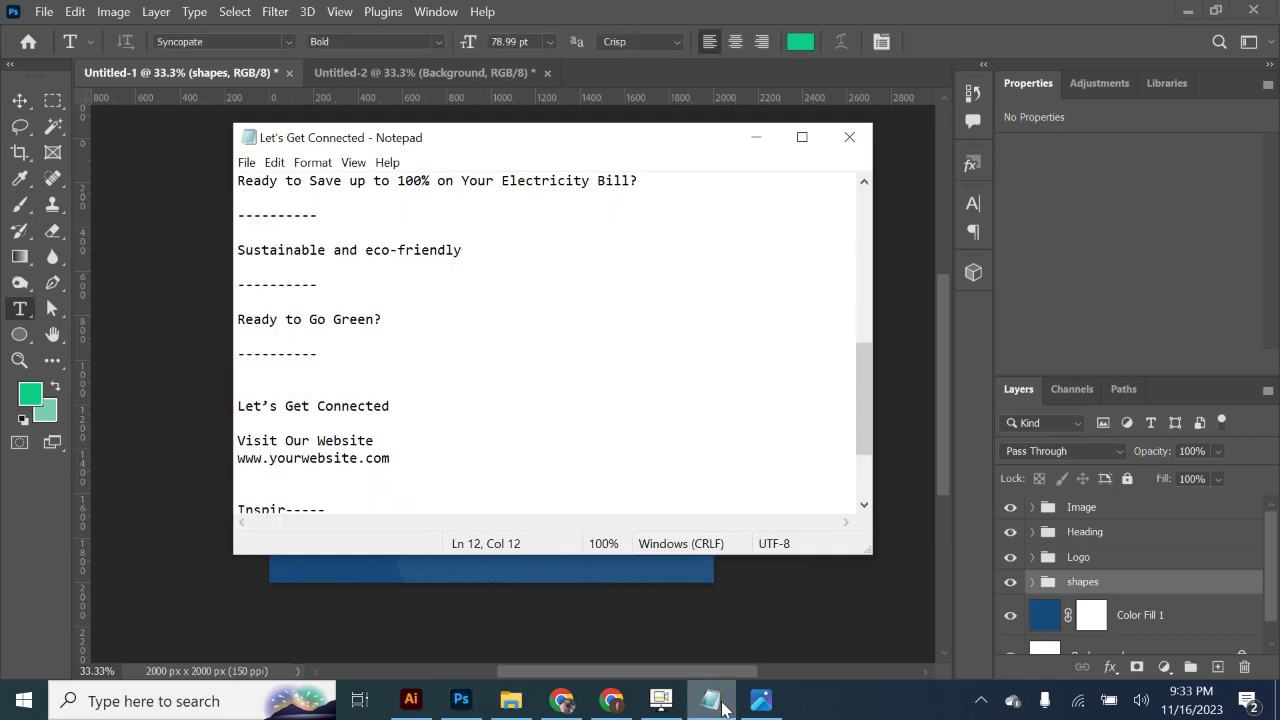
{"action": "scroll", "coordinate": [403, 437], "scroll_direction": "down", "scroll_amount": 1}
{"action": "left_click_drag", "start_coordinate": [400, 386], "coordinate": [237, 386]}
{"action": "key", "text": "ctrl+c"}
{"action": "key", "text": "alt+Tab"}
{"action": "key", "text": "ctrl+v"}
Step: Resize 'Let's Get Connected' with 36 line spacing and place it below the headline
{"action": "left_click", "coordinate": [972, 203]}
{"action": "left_click_drag", "start_coordinate": [751, 257], "coordinate": [846, 289]}
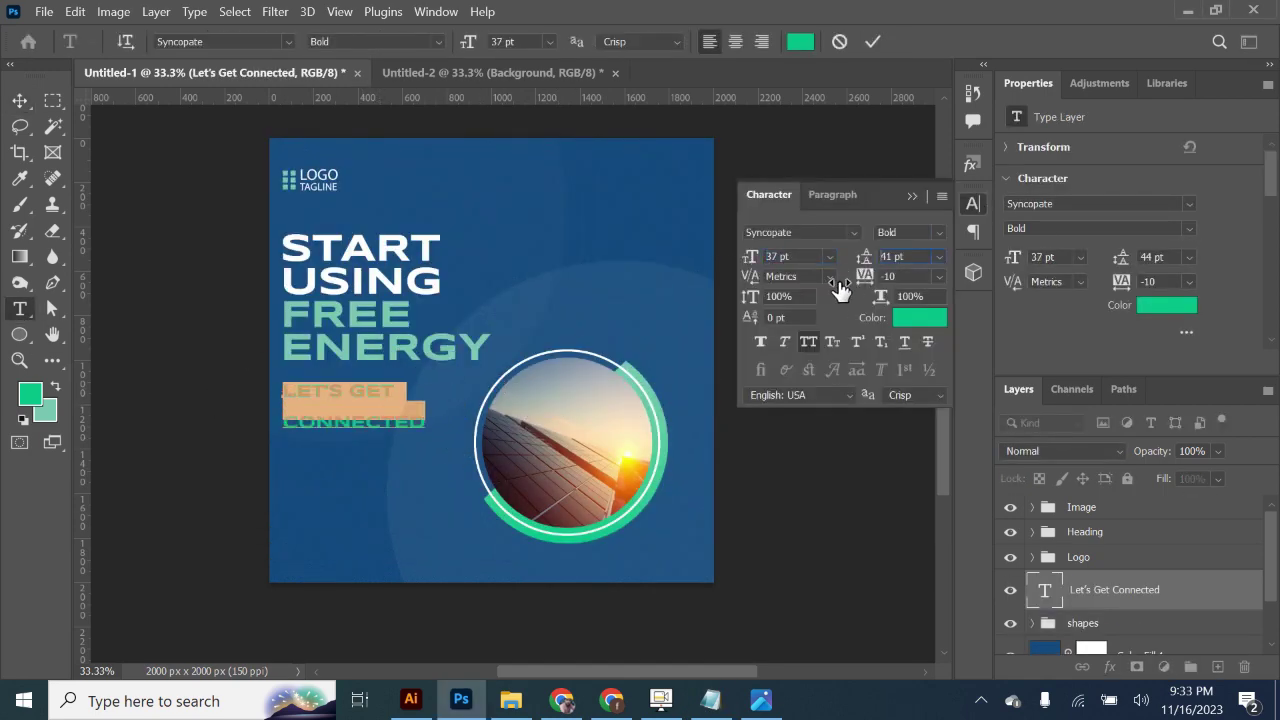
{"action": "double_click", "coordinate": [905, 257]}
{"action": "type", "text": "36"}
{"action": "key", "text": "Return"}
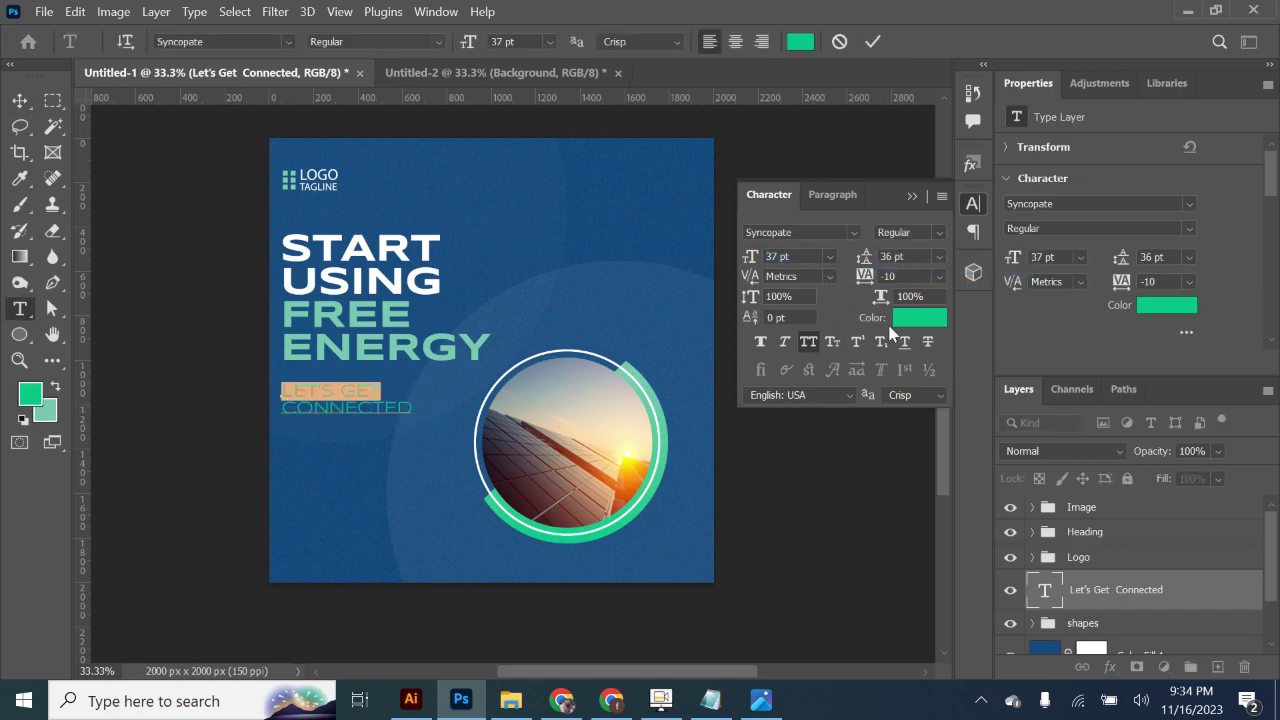
{"action": "left_click_drag", "start_coordinate": [413, 418], "coordinate": [433, 430]}
{"action": "left_click_drag", "start_coordinate": [351, 391], "coordinate": [351, 424]}
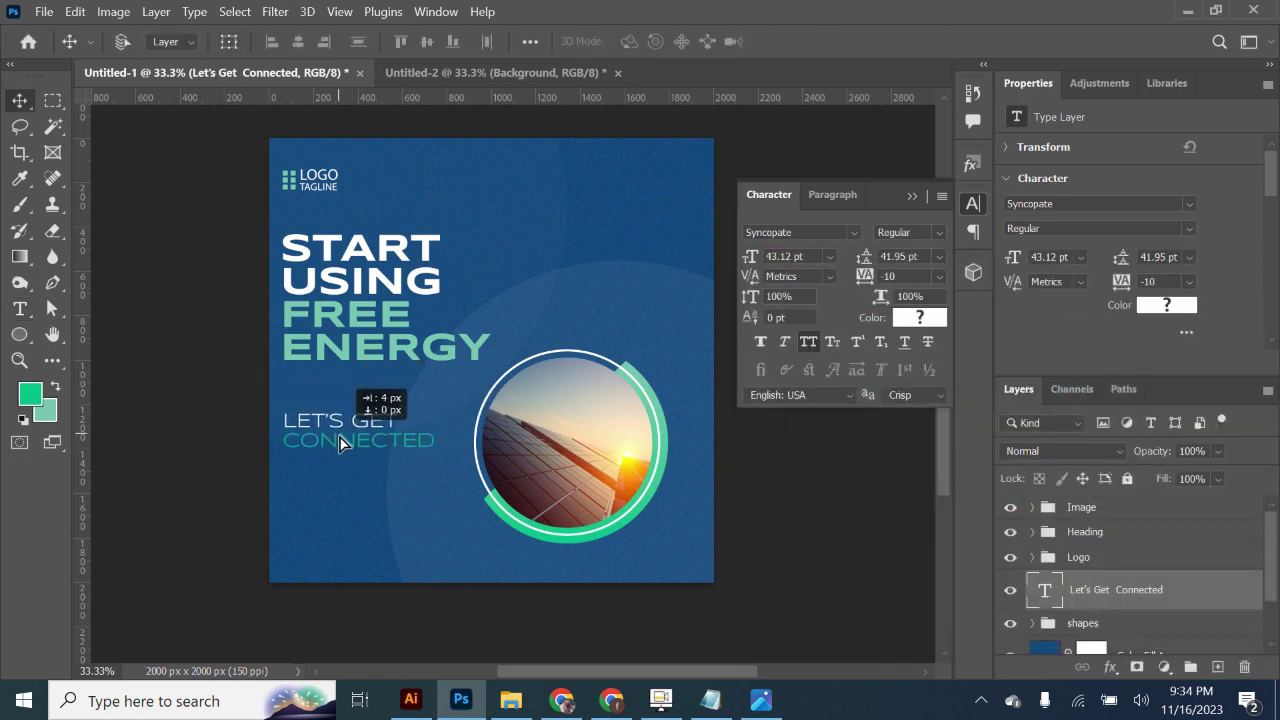
{"action": "left_click_drag", "start_coordinate": [345, 475], "coordinate": [358, 490]}
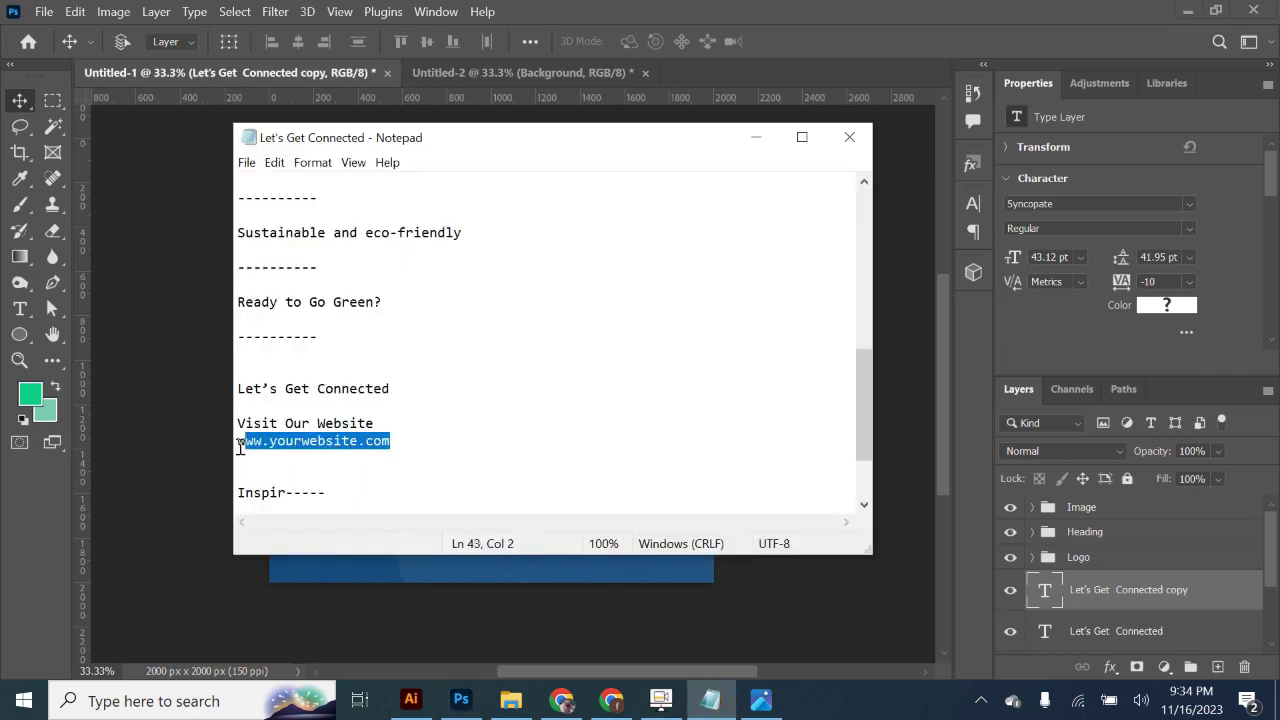
{"action": "double_click", "coordinate": [358, 490]}
{"action": "key", "text": "ctrl+v"}
{"action": "key", "text": "ctrl+t"}
{"action": "left_click_drag", "start_coordinate": [750, 257], "coordinate": [729, 263]}
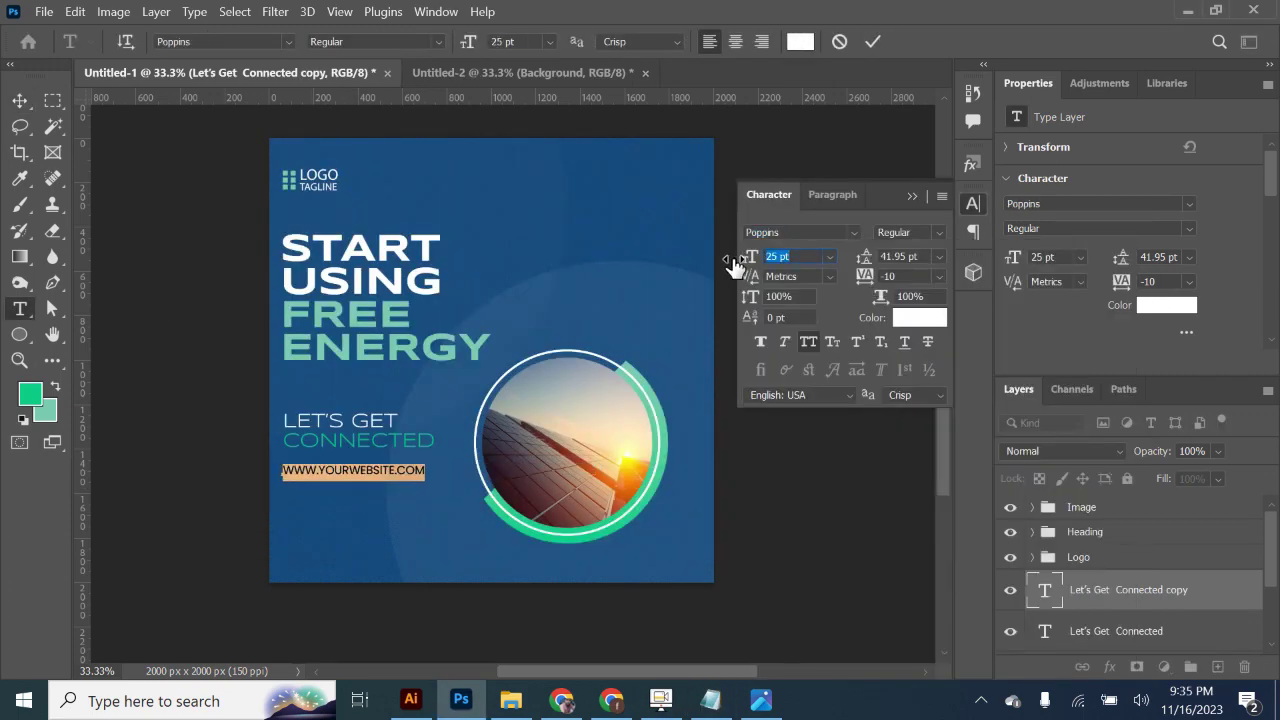
{"action": "key", "text": "ctrl+Return"}
{"action": "mouse_move", "coordinate": [360, 466]}
{"action": "left_mouse_down"}
{"action": "mouse_move", "coordinate": [354, 455]}
{"action": "mouse_move", "coordinate": [432, 481]}
{"action": "left_mouse_up"}
Step: Put a green rectangle behind the website text and group them as 'Website'
{"action": "right_click", "coordinate": [20, 334]}
{"action": "left_click", "coordinate": [90, 338]}
{"action": "key", "text": "ctrl+bracketleft"}
{"action": "key", "text": "ctrl+g"}
{"action": "double_click", "coordinate": [1085, 582]}
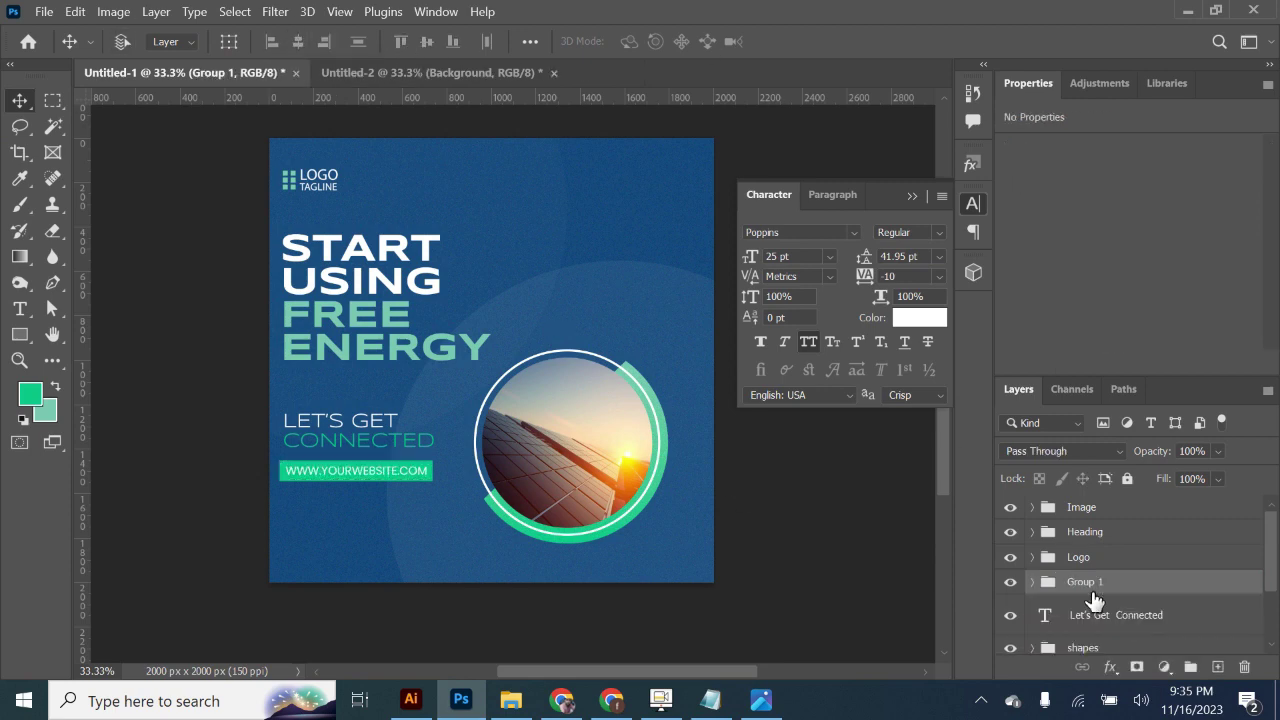
{"action": "type", "text": "Website"}
{"action": "key", "text": "Return"}
Step: Select the Let's Get Connected layers and copy the 'Future Energy' line from the notes
{"action": "left_click", "coordinate": [1092, 622], "text": "shift"}
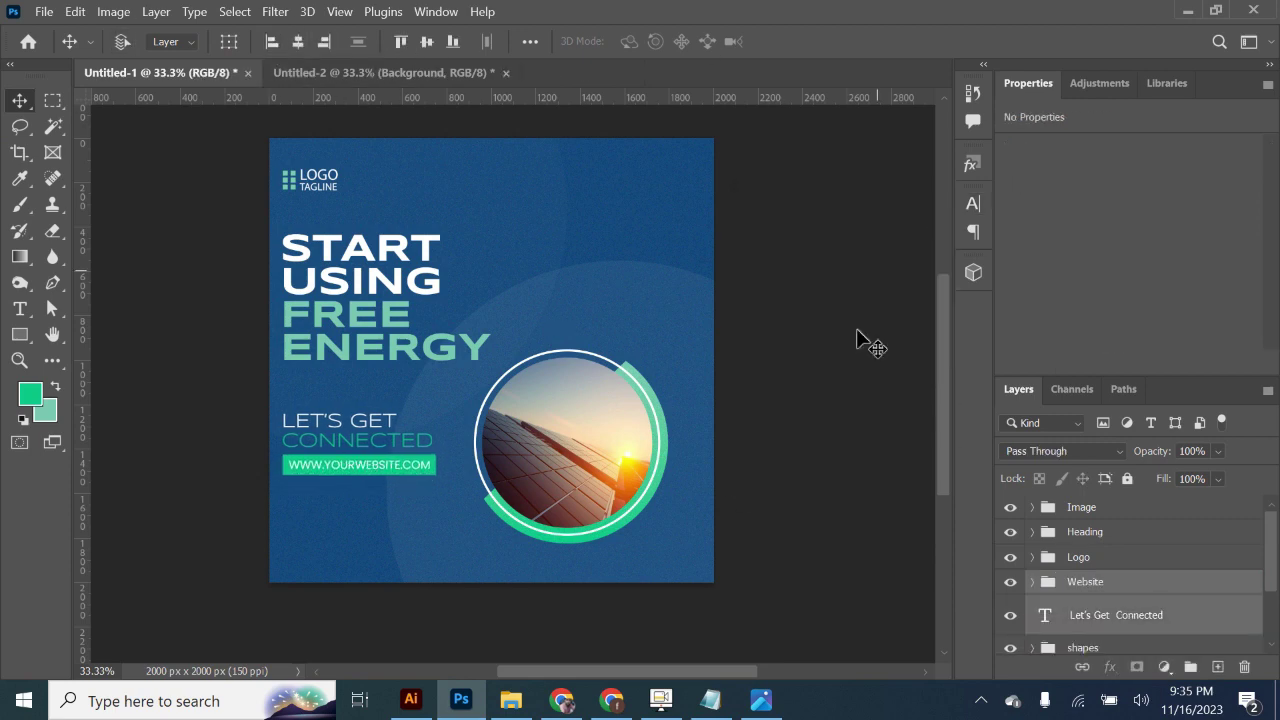
{"action": "left_click", "coordinate": [710, 700]}
{"action": "key", "text": "ctrl+Home"}
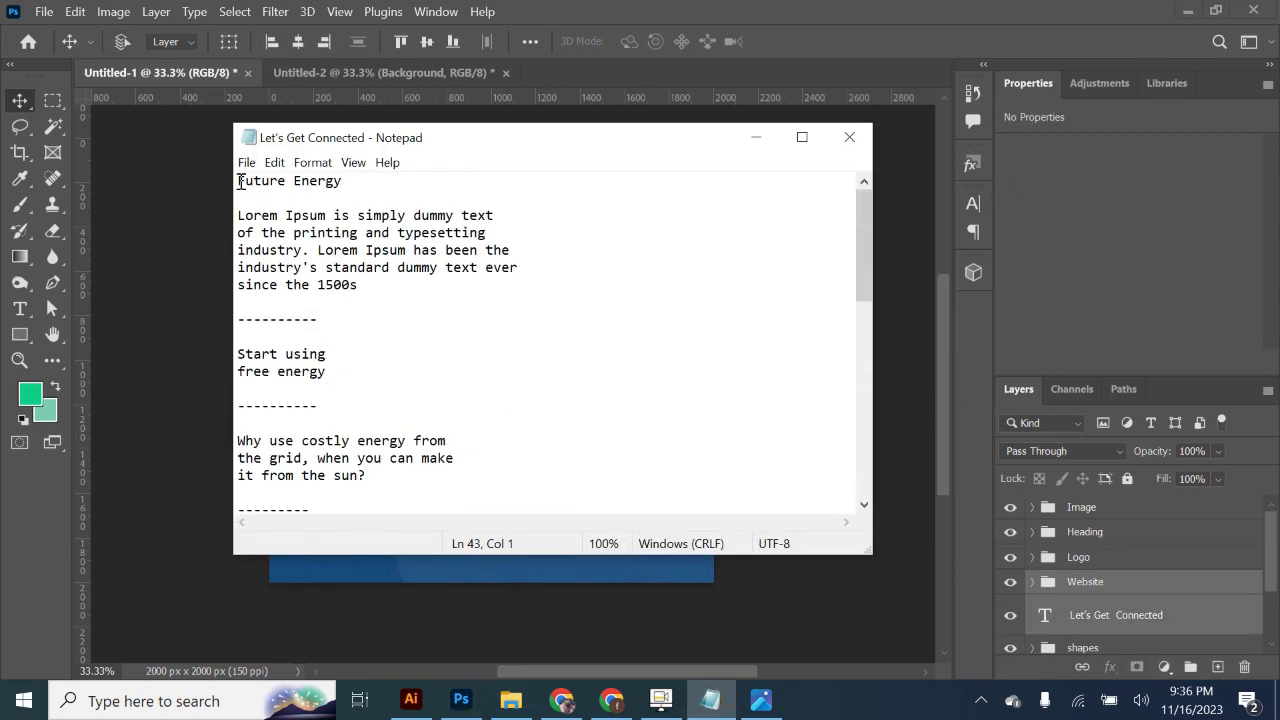
{"action": "key", "text": "shift+End"}
{"action": "scroll", "coordinate": [298, 425], "scroll_direction": "down", "scroll_amount": 1}
{"action": "scroll", "coordinate": [298, 425], "scroll_direction": "up", "scroll_amount": 1}
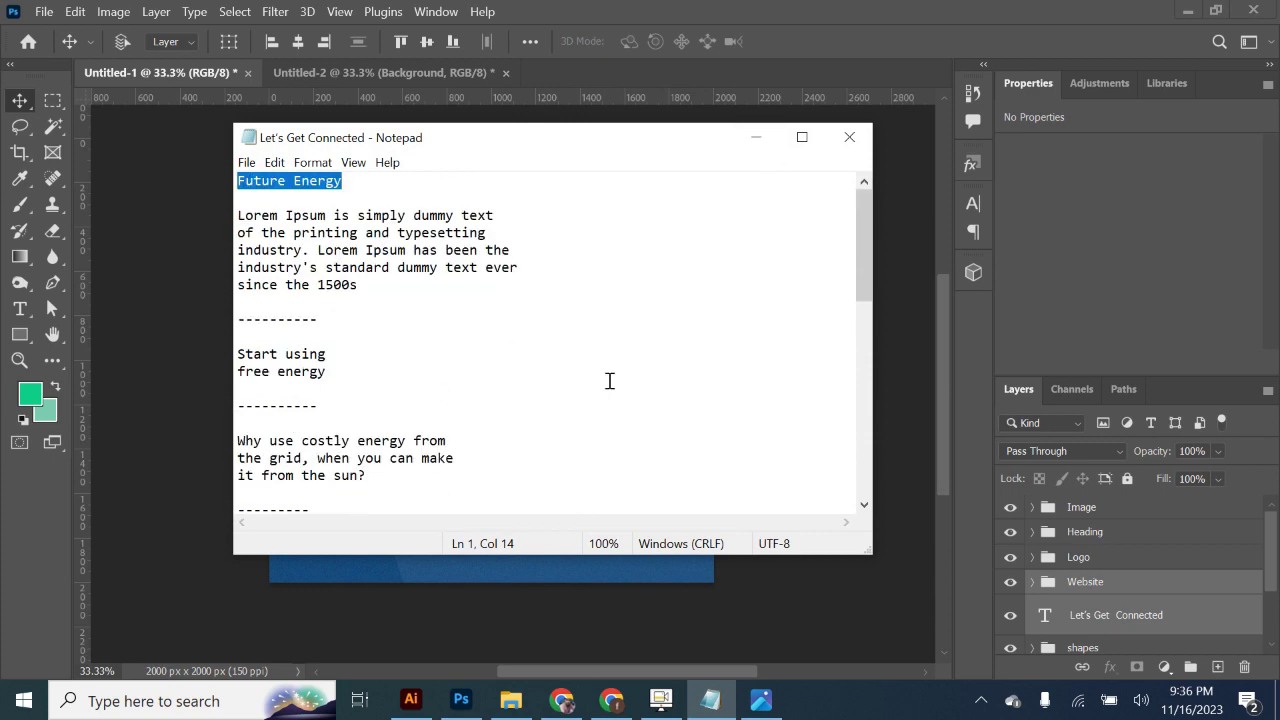
{"action": "left_click", "coordinate": [745, 137]}
Step: Group the call-to-action layers into a group named 'CTA'
{"action": "key", "text": "ctrl+g"}
{"action": "double_click", "coordinate": [1080, 584]}
{"action": "type", "text": "CTA"}
{"action": "key", "text": "Return"}
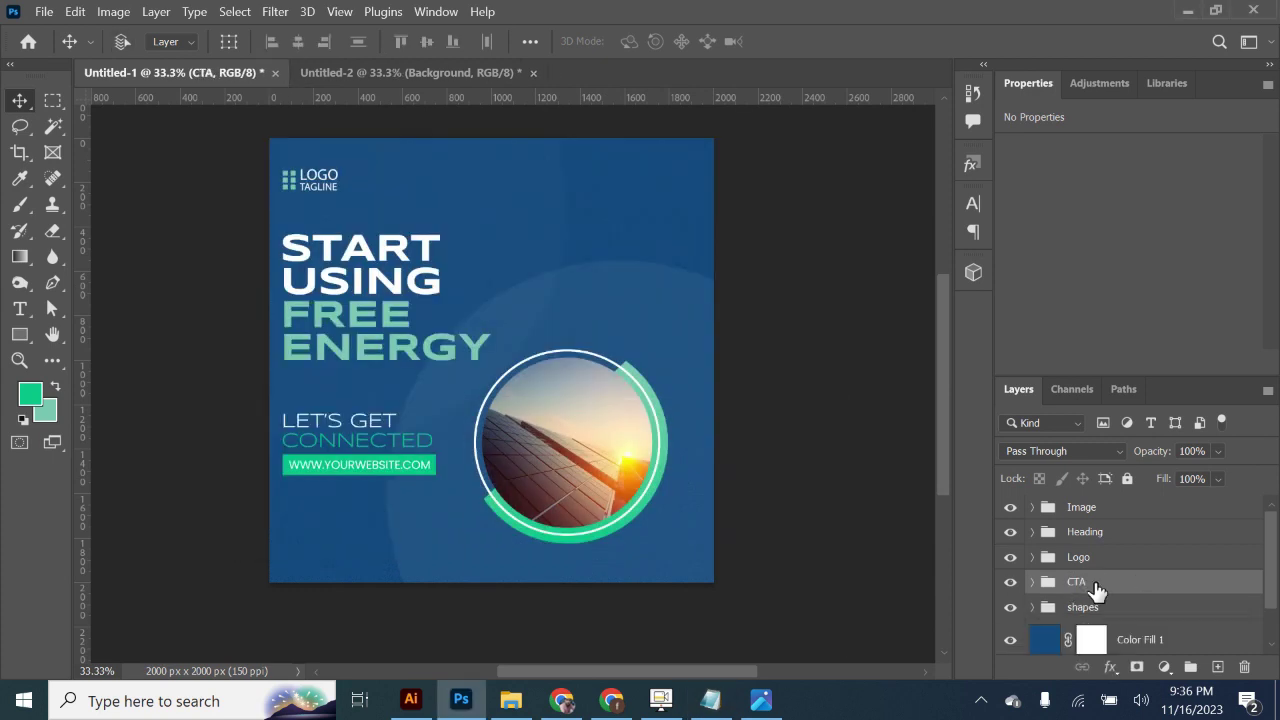
Step: Add bold 'Future Energy' text rotated vertically along the right edge
{"action": "key", "text": "ctrl+v"}
{"action": "key", "text": "ctrl+t"}
{"action": "left_click", "coordinate": [896, 232]}
{"action": "left_click", "coordinate": [896, 242]}
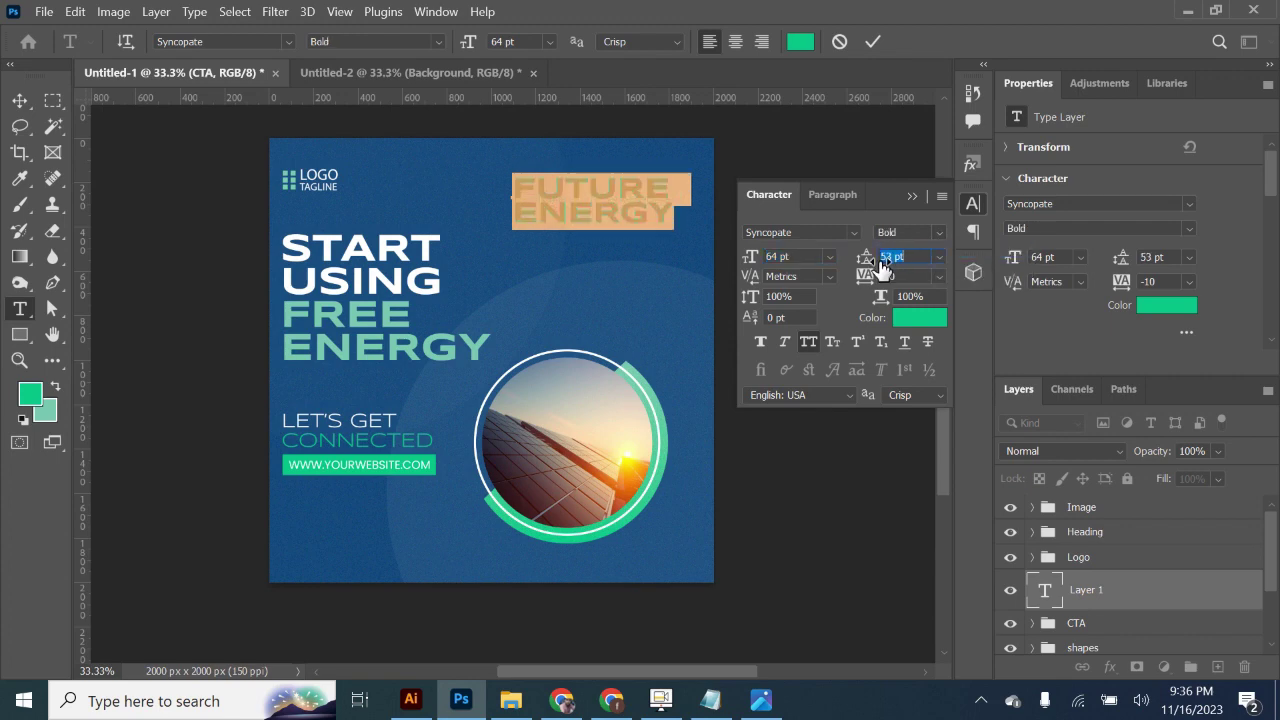
{"action": "key", "text": "ctrl+Return"}
{"action": "key", "text": "ctrl+t"}
{"action": "left_click_drag", "start_coordinate": [680, 237], "coordinate": [568, 178]}
{"action": "left_click_drag", "start_coordinate": [595, 260], "coordinate": [664, 245]}
{"action": "key", "text": "Return"}
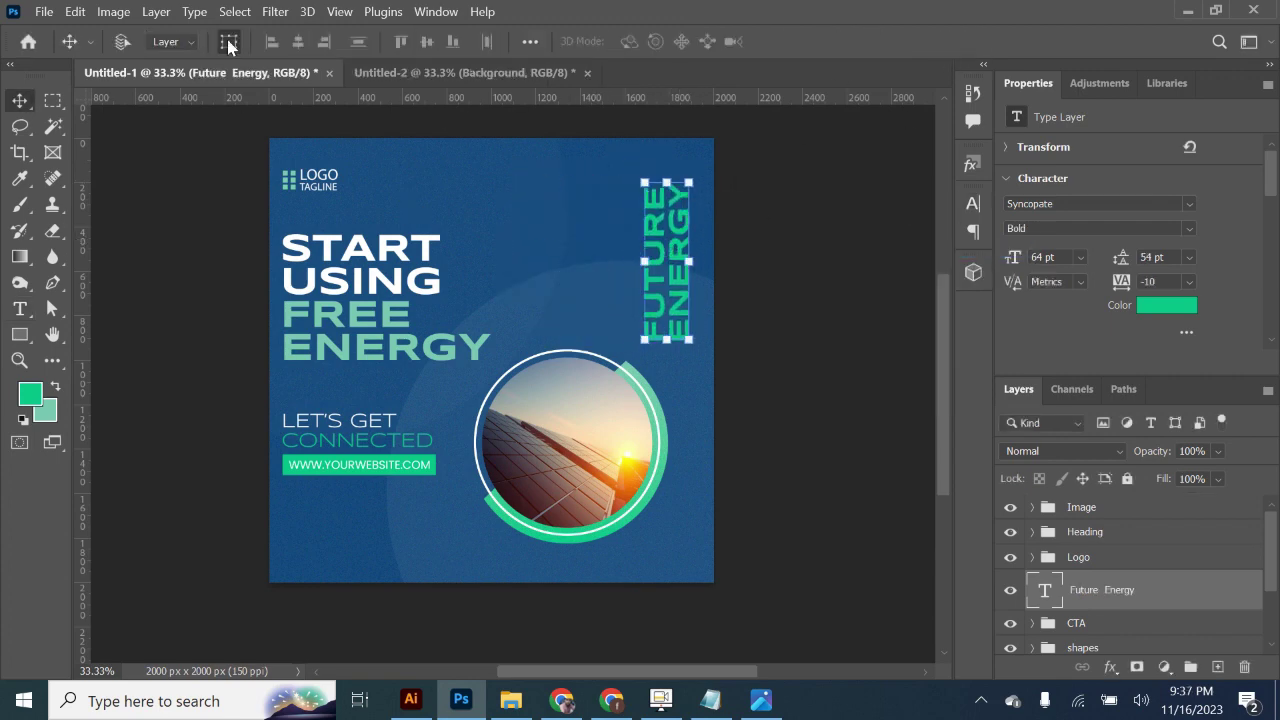
Step: Fade 'Future Energy' to 28% opacity and draw a thin green bar below it
{"action": "left_click", "coordinate": [973, 203]}
{"action": "left_click", "coordinate": [1218, 451]}
{"action": "left_click_drag", "start_coordinate": [1257, 472], "coordinate": [1188, 478]}
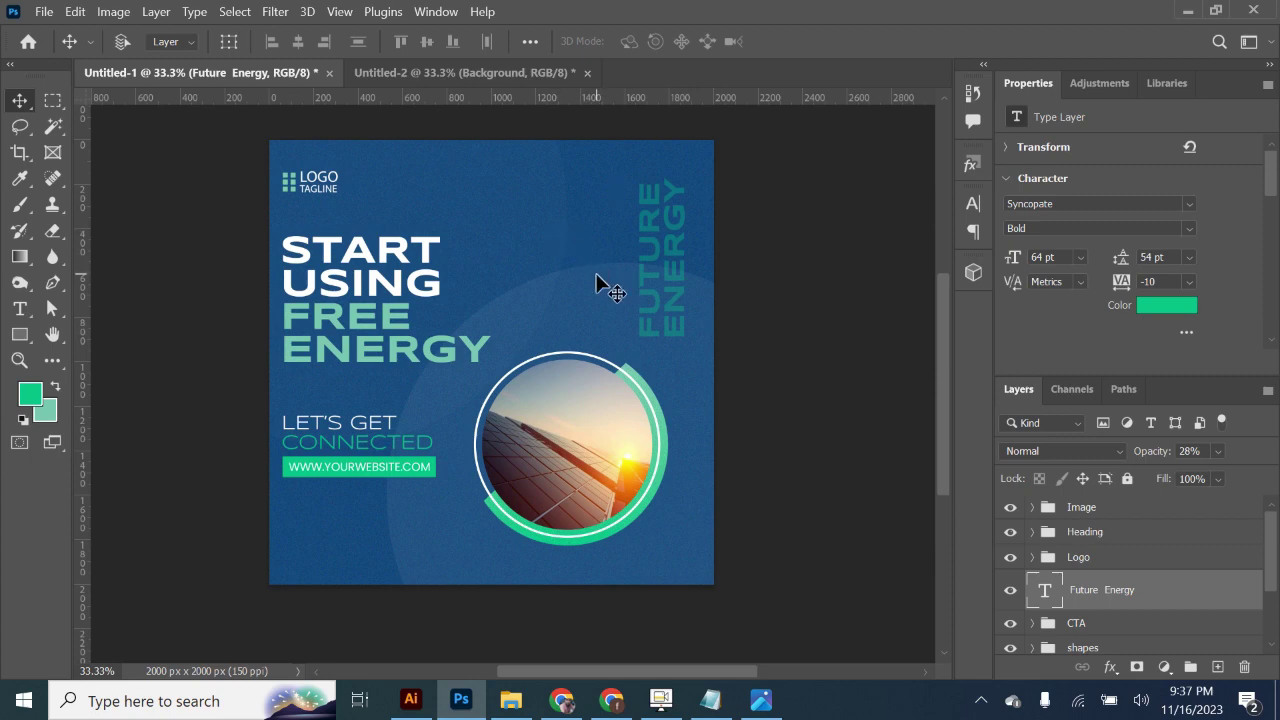
{"action": "key", "text": "u"}
{"action": "left_click_drag", "start_coordinate": [672, 344], "coordinate": [676, 544]}
{"action": "key", "text": "v"}
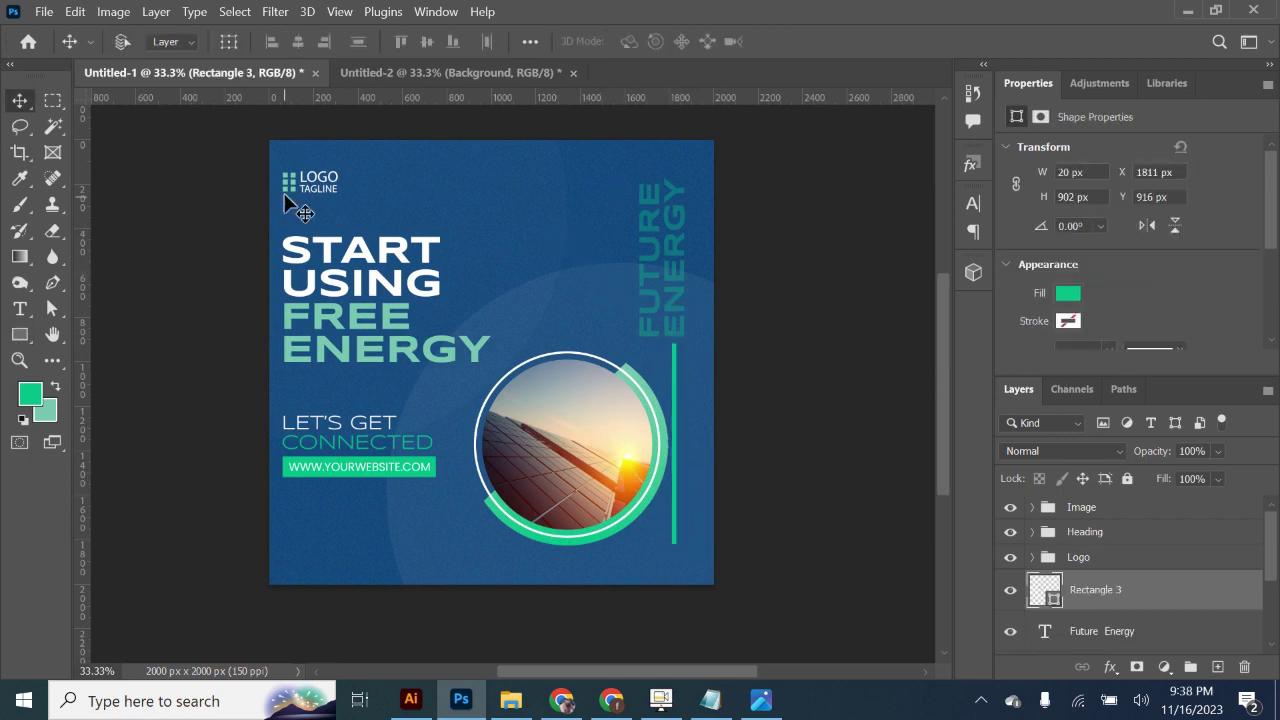
Step: Draw a small rectangle and lower the green bar's opacity to about 28%
{"action": "left_click", "coordinate": [1080, 557]}
{"action": "key", "text": "u"}
{"action": "mouse_move", "coordinate": [270, 282]}
{"action": "left_mouse_down"}
{"action": "mouse_move", "coordinate": [283, 297]}
{"action": "mouse_move", "coordinate": [706, 318]}
{"action": "left_mouse_up"}
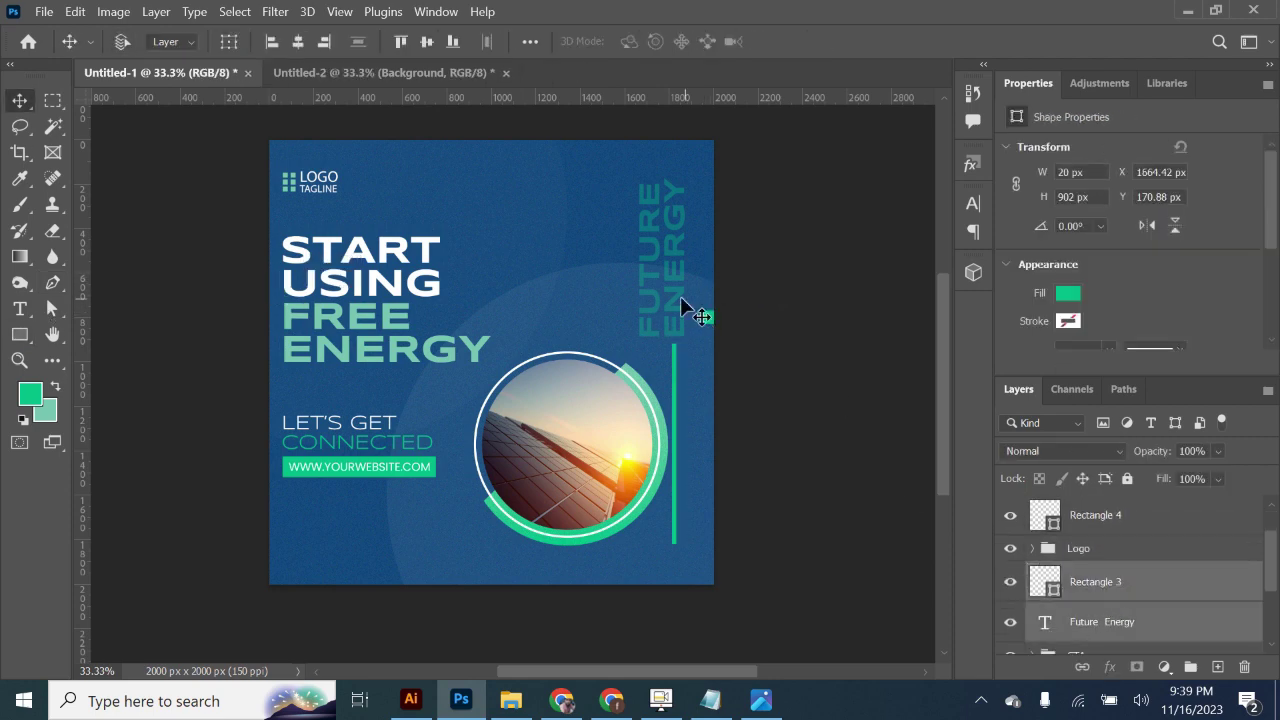
{"action": "left_click", "coordinate": [1110, 510]}
{"action": "left_click", "coordinate": [1100, 581]}
{"action": "left_click", "coordinate": [1095, 540]}
{"action": "left_click_drag", "start_coordinate": [1218, 451], "coordinate": [1188, 480]}
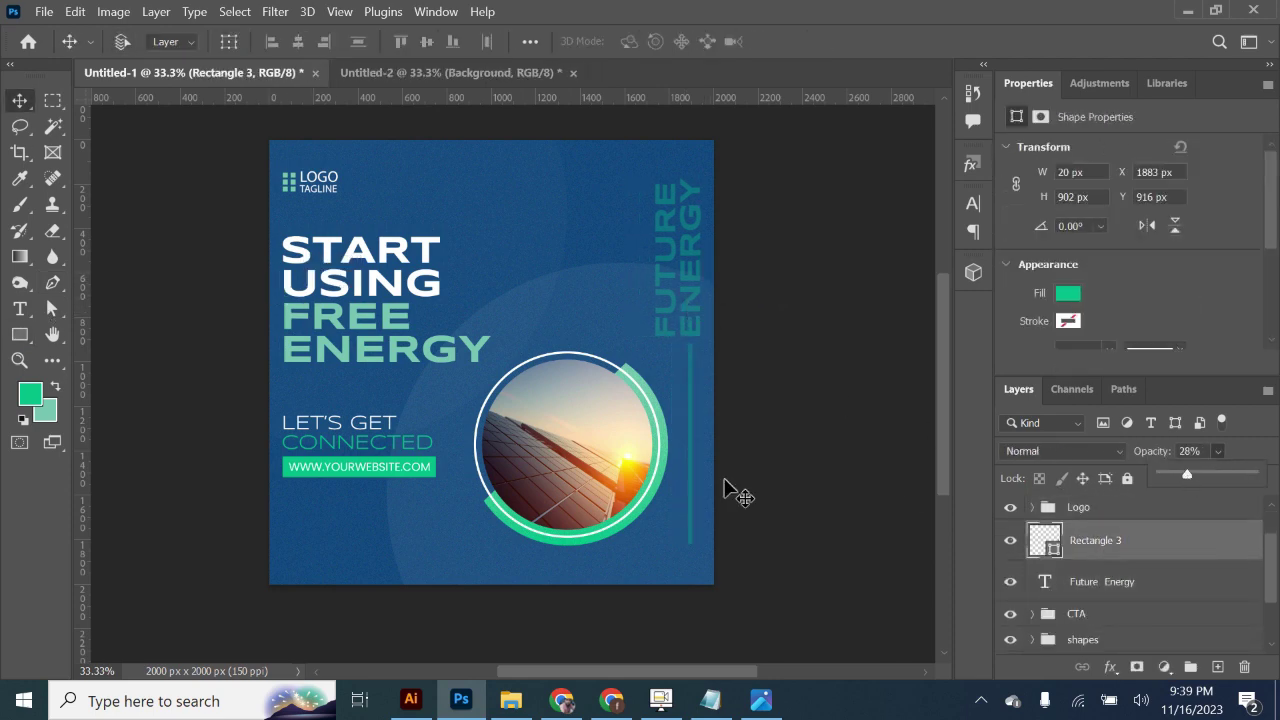
Step: Group the bar with the vertical text as 'Future' and enlarge it slightly
{"action": "left_click", "coordinate": [1101, 581], "text": "shift"}
{"action": "key", "text": "ctrl+g"}
{"action": "double_click", "coordinate": [1080, 532]}
{"action": "type", "text": "Future"}
{"action": "key", "text": "Return"}
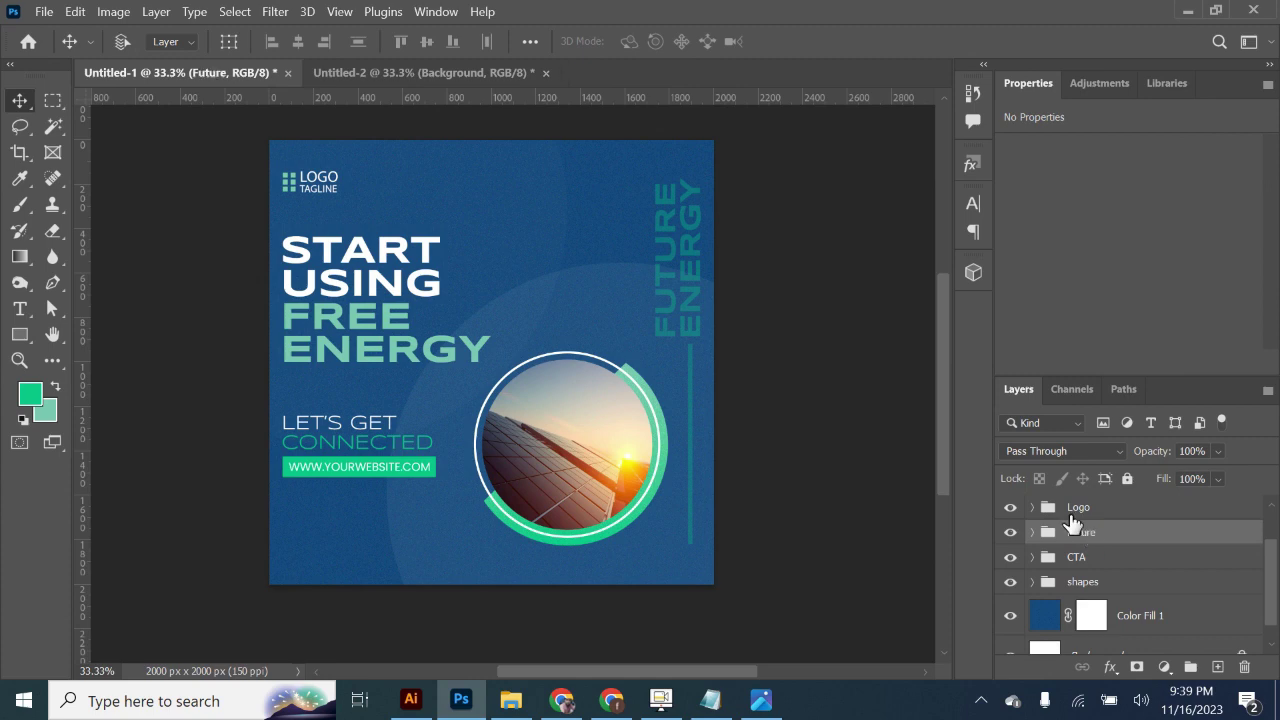
{"action": "key", "text": "ctrl+t"}
{"action": "left_click_drag", "start_coordinate": [660, 175], "coordinate": [662, 193]}
{"action": "key", "text": "Return"}
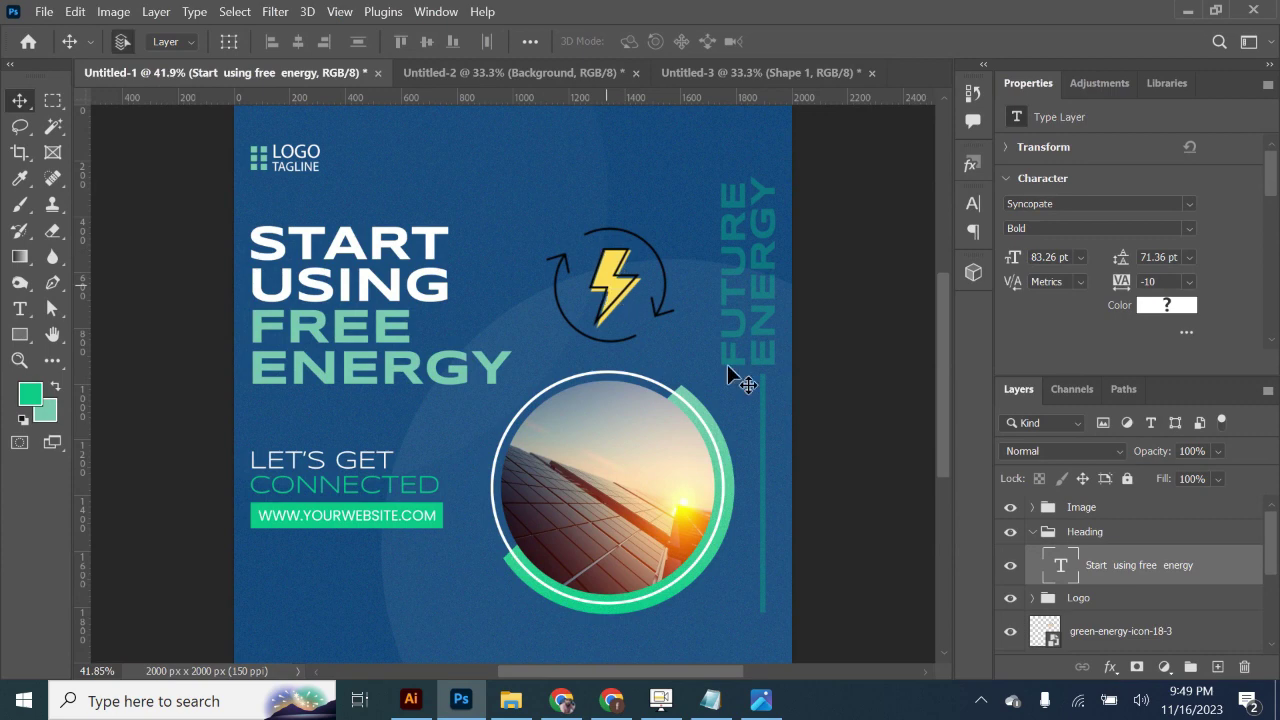
Step: Place the green bolt image Untitled-1-01 beside the headline, scaled to about 12%
{"action": "left_click", "coordinate": [1033, 532]}
{"action": "left_click", "coordinate": [620, 284]}
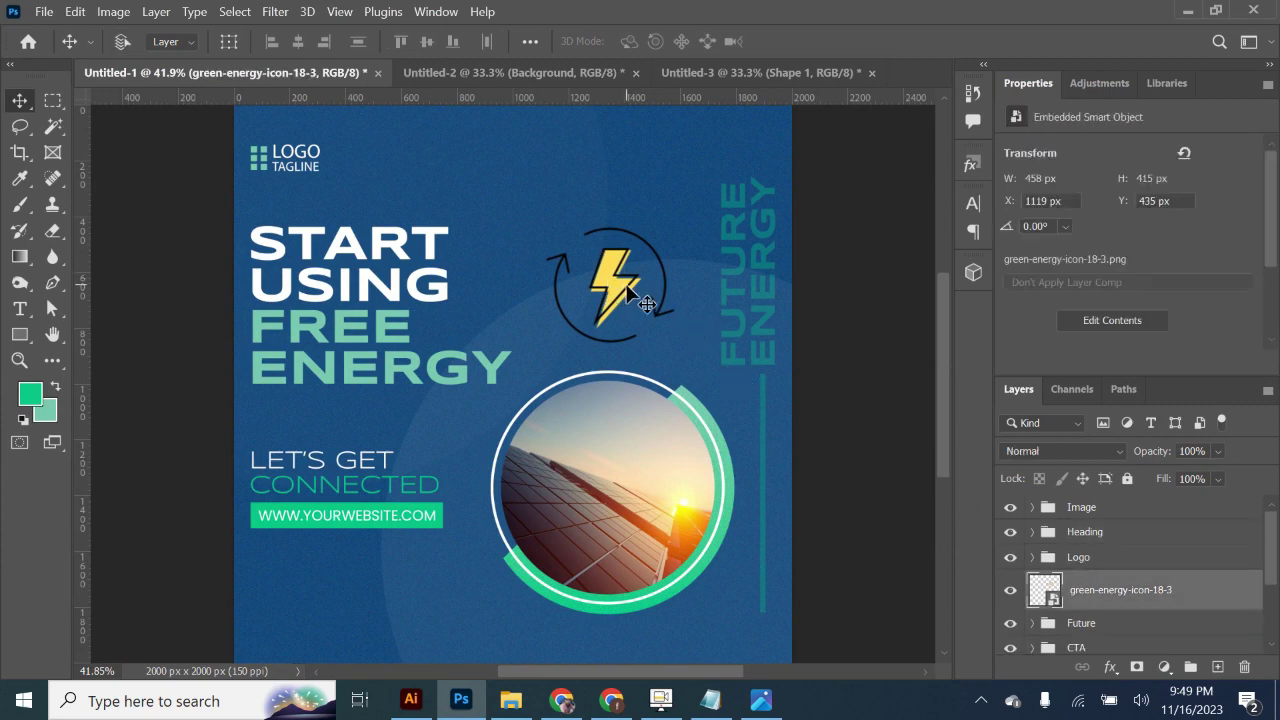
{"action": "left_click", "coordinate": [511, 700]}
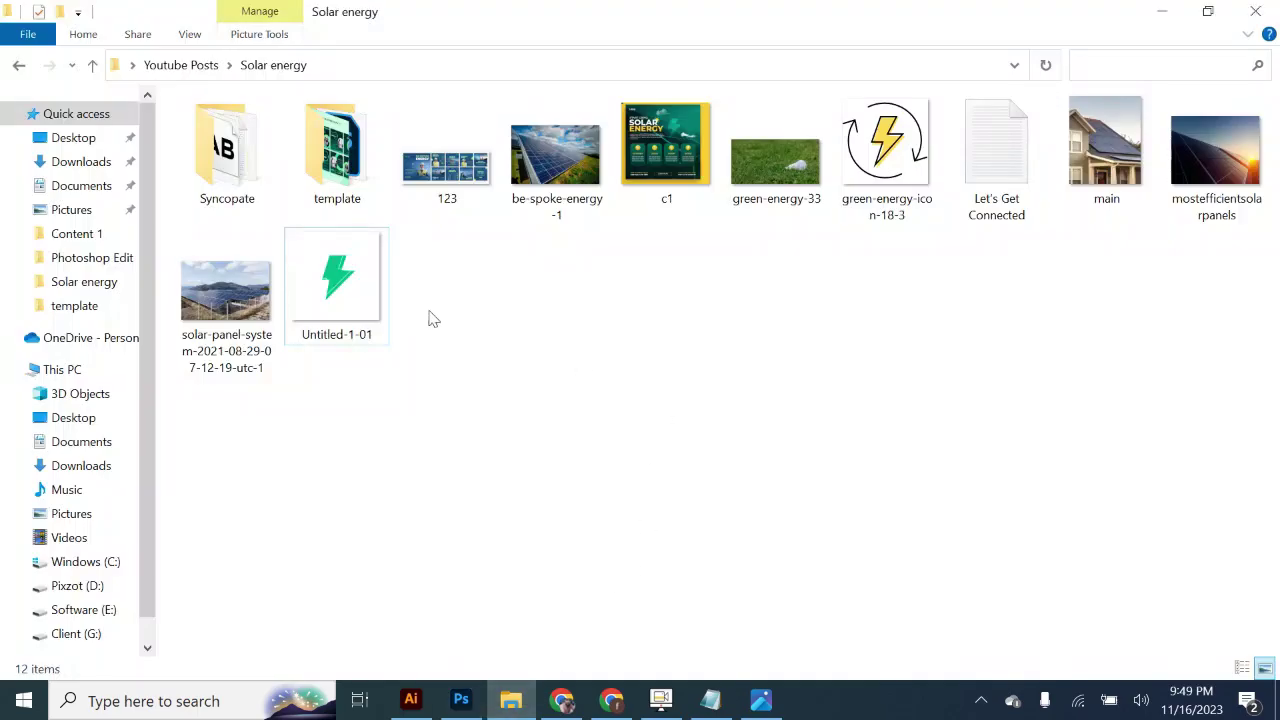
{"action": "left_click", "coordinate": [338, 282]}
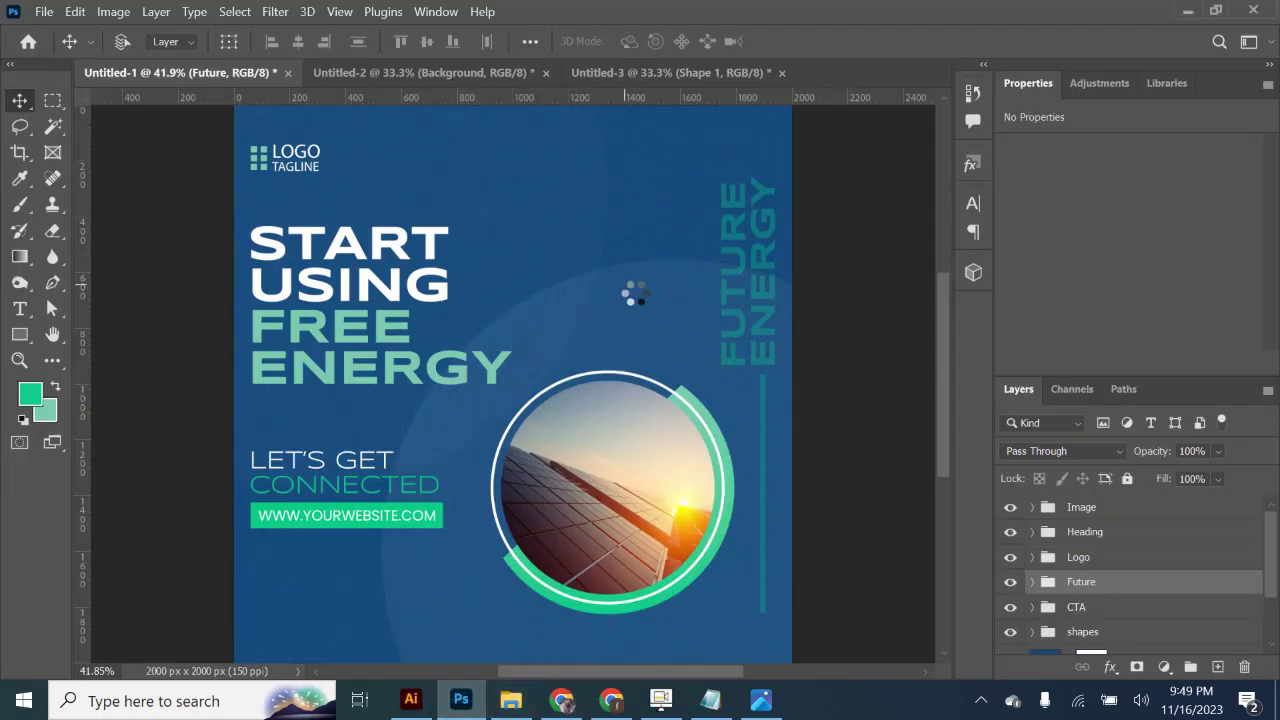
{"action": "left_click_drag", "start_coordinate": [485, 693], "coordinate": [628, 292]}
{"action": "left_click_drag", "start_coordinate": [791, 104], "coordinate": [799, 155]}
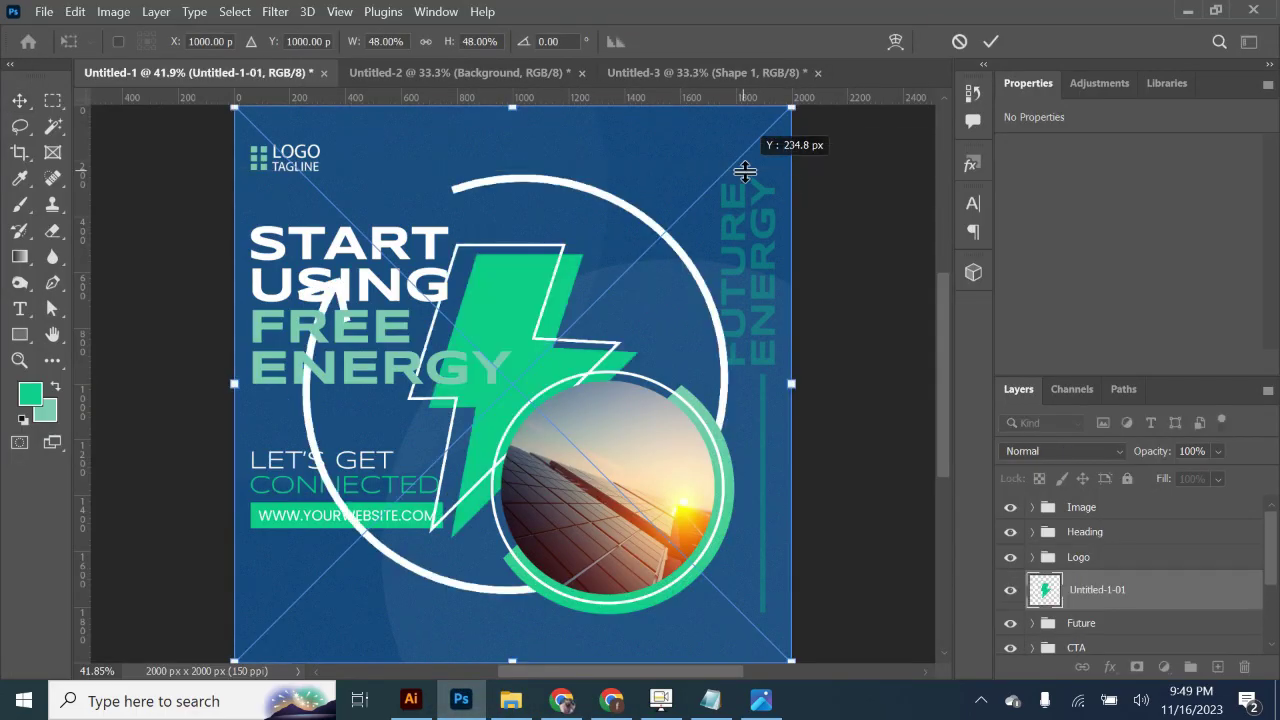
{"action": "left_click_drag", "start_coordinate": [660, 235], "coordinate": [653, 263]}
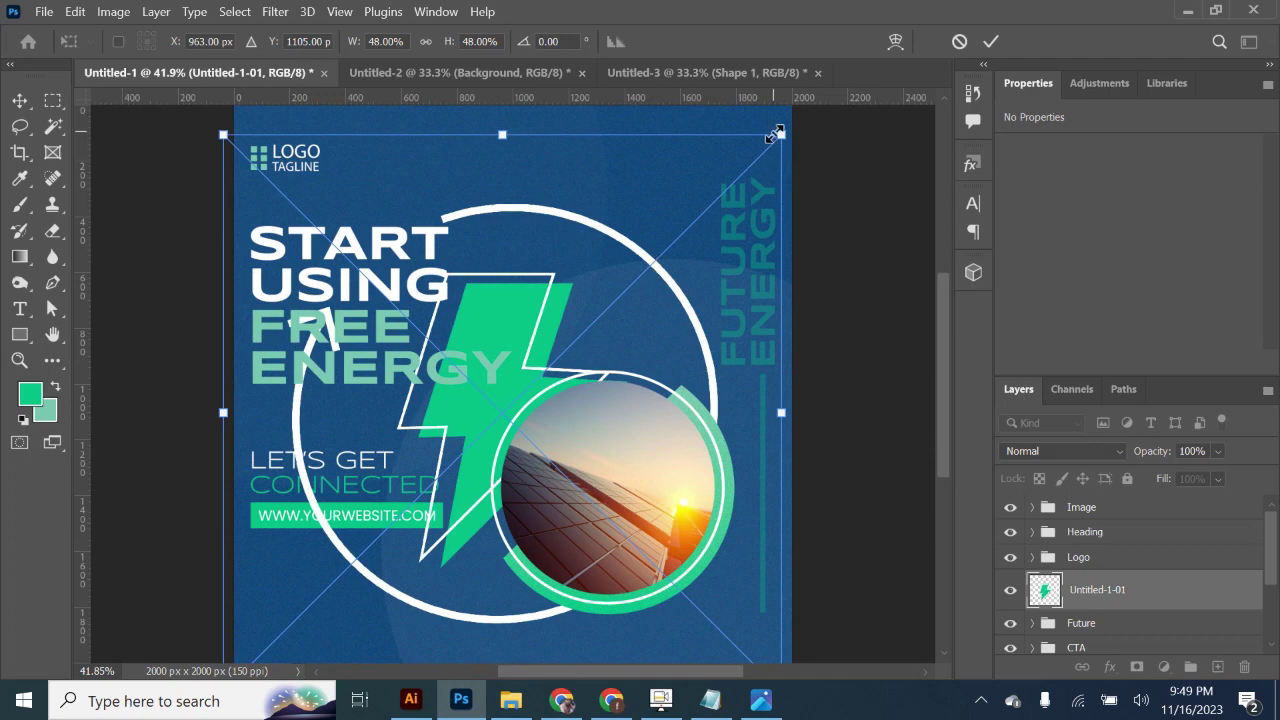
{"action": "mouse_move", "coordinate": [776, 134]}
{"action": "left_mouse_down"}
{"action": "mouse_move", "coordinate": [607, 310]}
{"action": "mouse_move", "coordinate": [690, 222]}
{"action": "left_mouse_up"}
{"action": "left_click", "coordinate": [991, 42]}
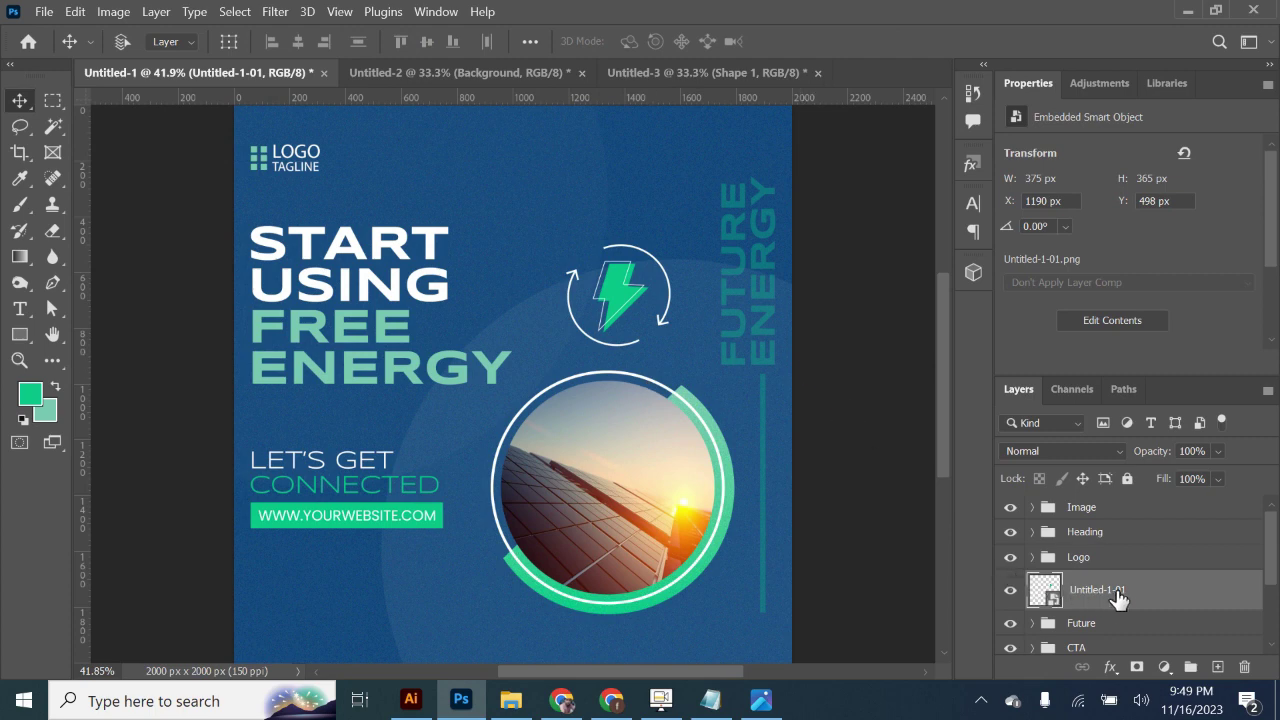
Step: Group the bolt layer into a group named 'Icon'
{"action": "key", "text": "ctrl+g"}
{"action": "left_click", "coordinate": [1032, 582]}
{"action": "double_click", "coordinate": [1083, 582]}
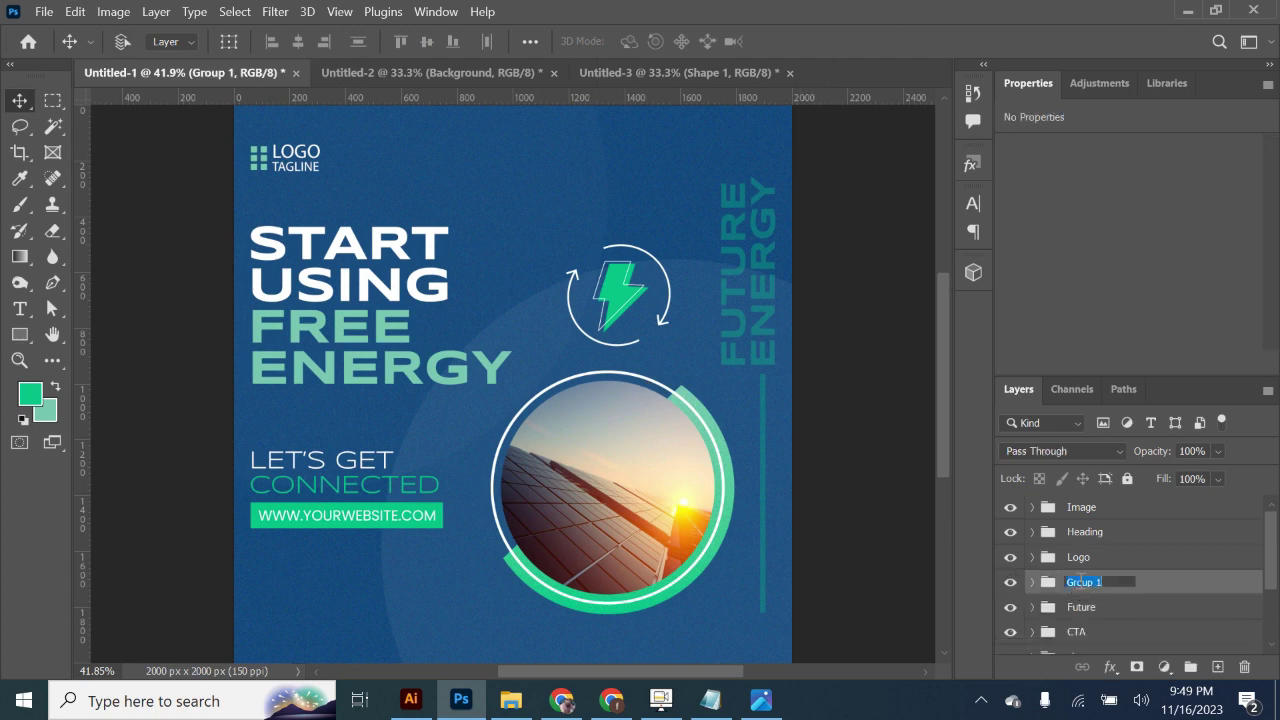
{"action": "type", "text": "Icon"}
{"action": "key", "text": "Return"}
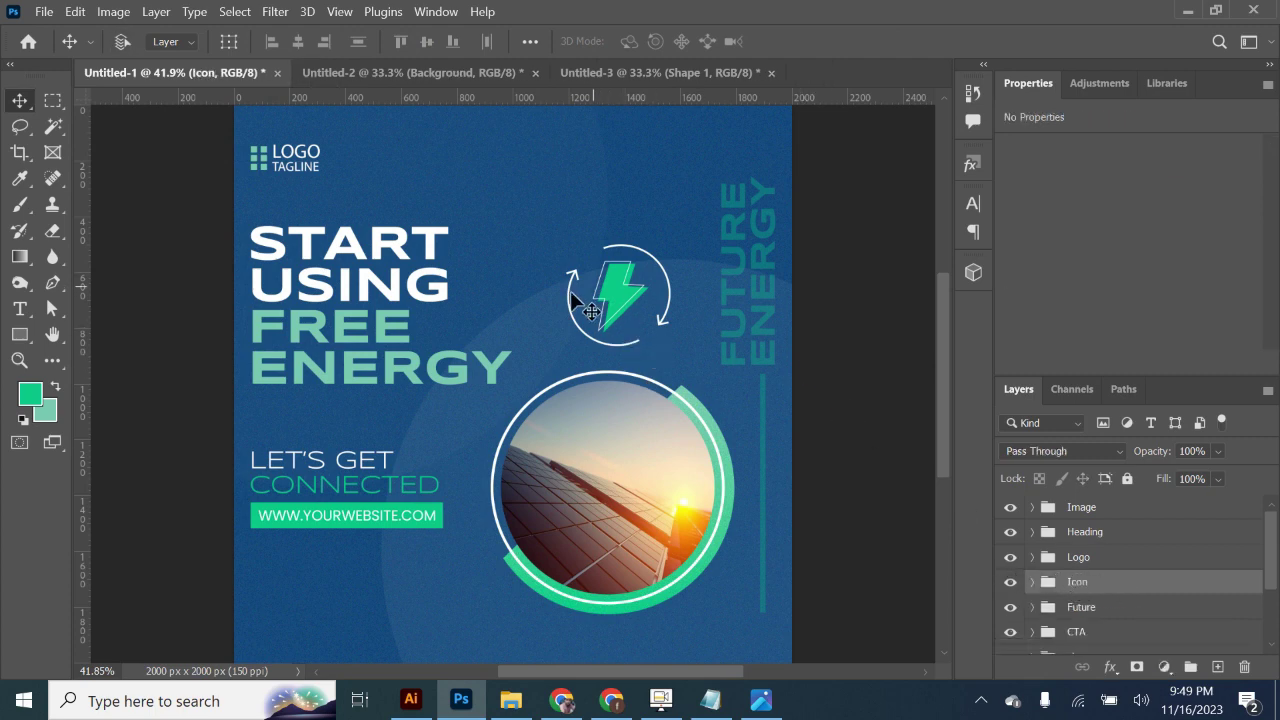
Step: Recolour 'FREE ENERGY' with green sampled from the bolt, then select the photo arc
{"action": "key", "text": "t"}
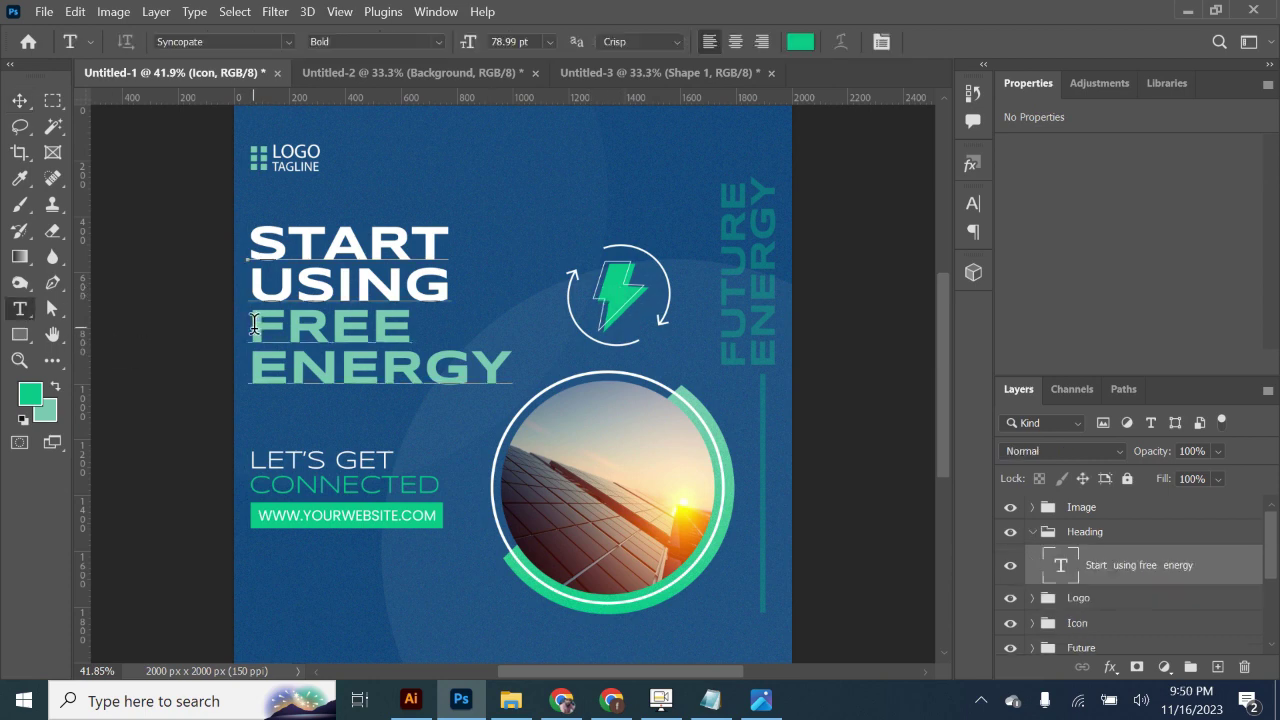
{"action": "left_click_drag", "start_coordinate": [250, 308], "coordinate": [530, 385]}
{"action": "left_click", "coordinate": [972, 203]}
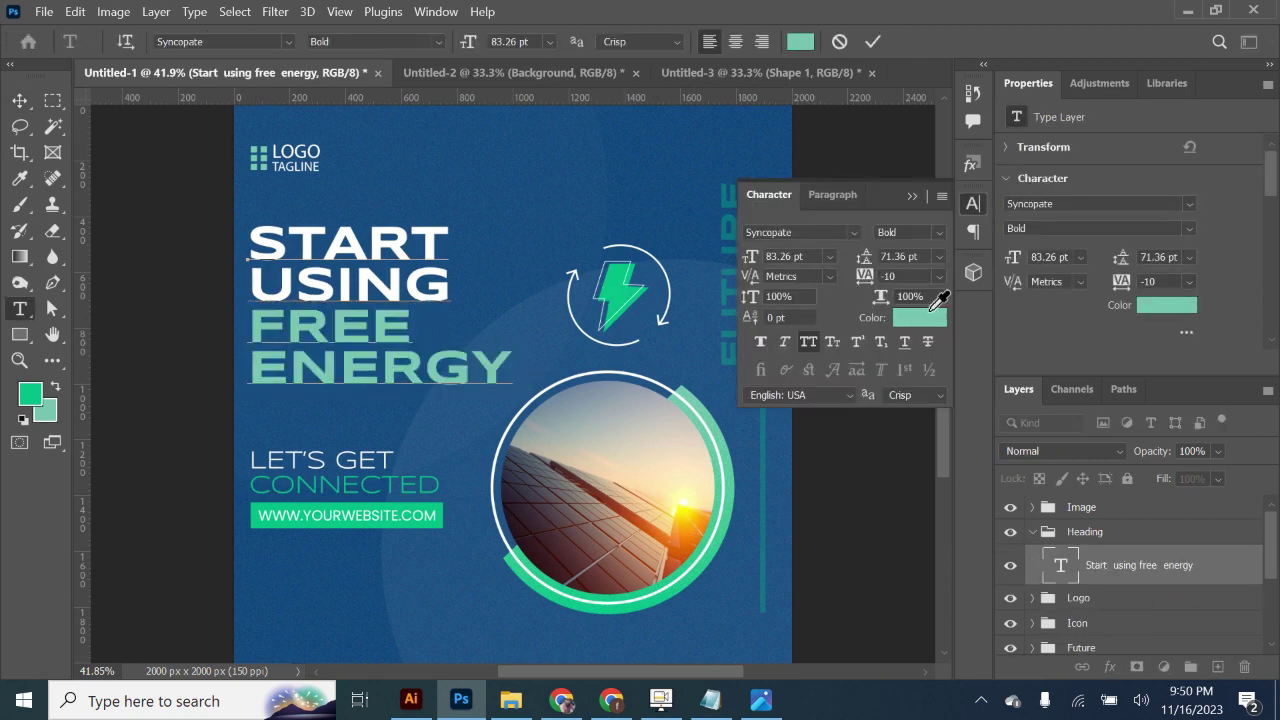
{"action": "left_click", "coordinate": [890, 335]}
{"action": "left_click", "coordinate": [626, 286]}
{"action": "left_click", "coordinate": [1203, 308]}
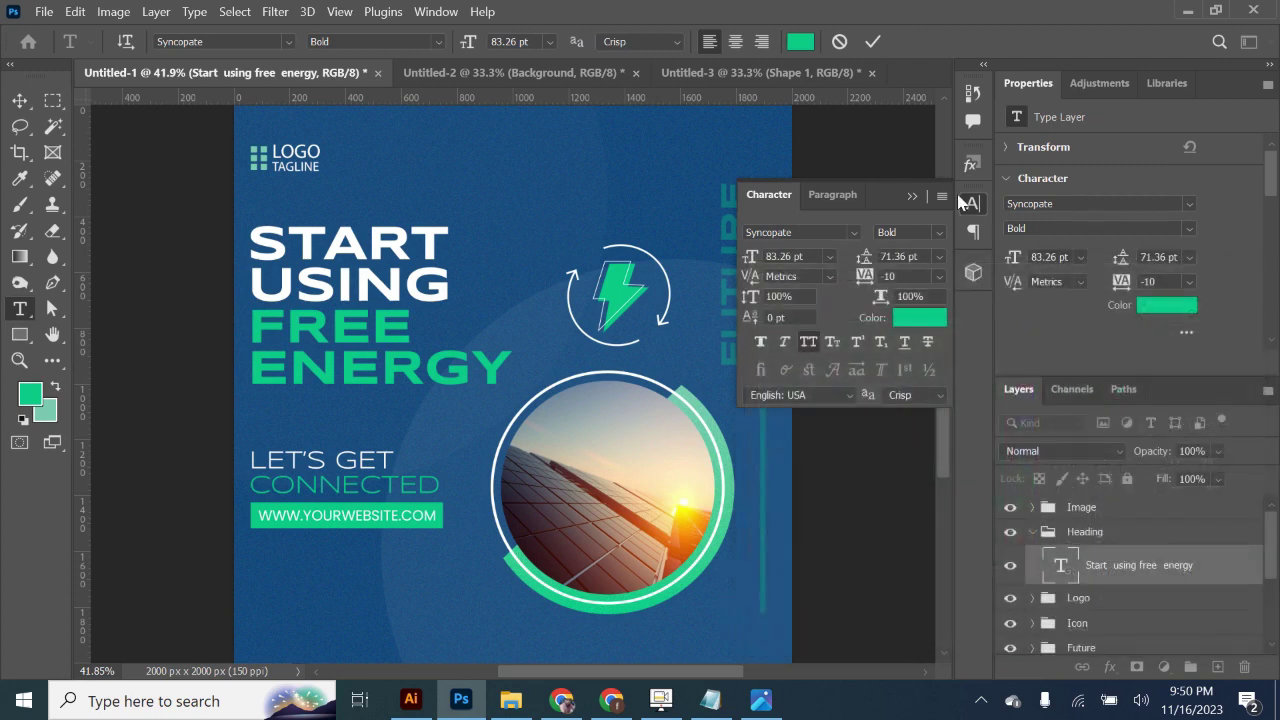
{"action": "left_click", "coordinate": [911, 190]}
{"action": "left_click", "coordinate": [872, 41]}
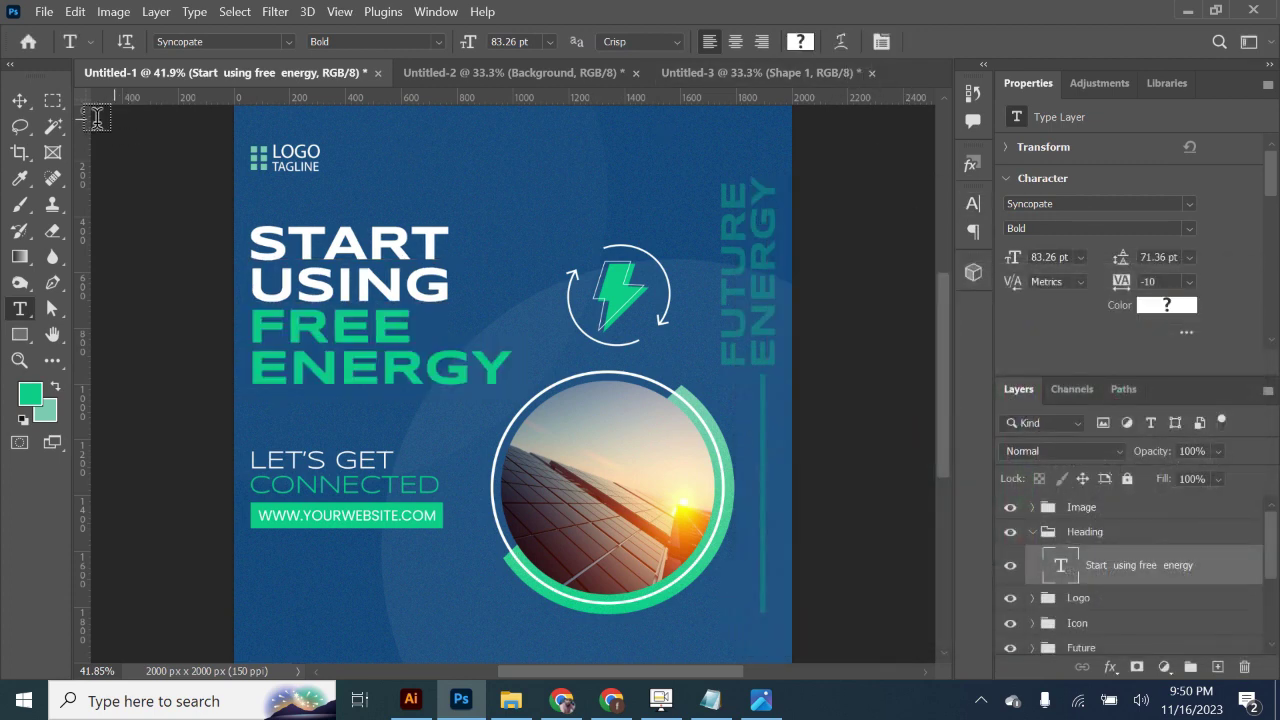
{"action": "left_click", "coordinate": [20, 100]}
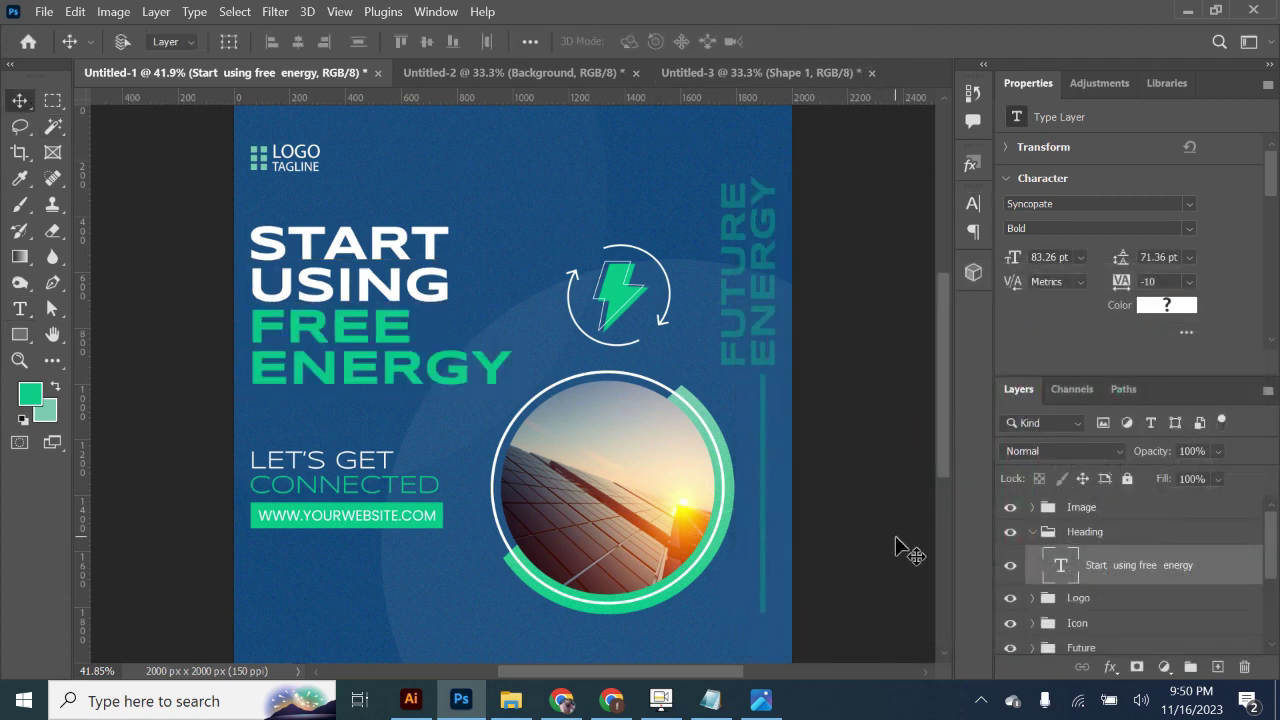
{"action": "left_click", "coordinate": [733, 481]}
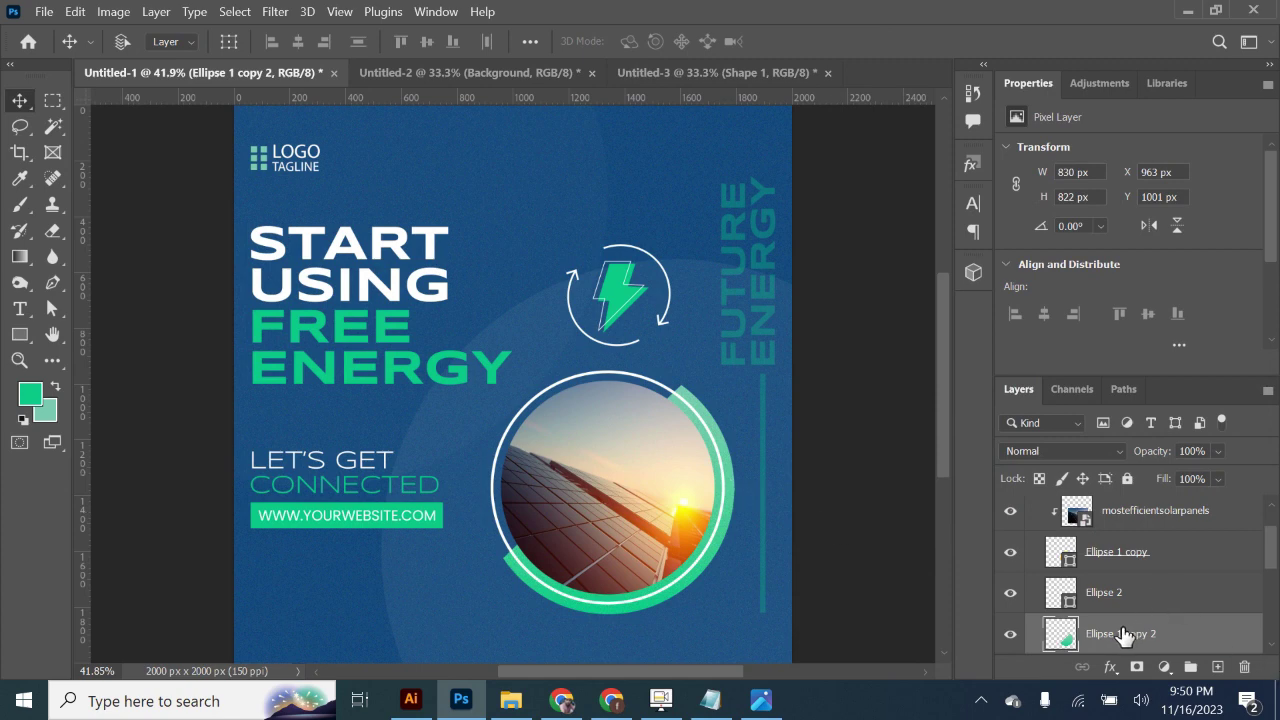
Step: Give the arc layer a brighter green Color Overlay effect
{"action": "scroll", "coordinate": [1124, 636], "scroll_direction": "down", "scroll_amount": 1}
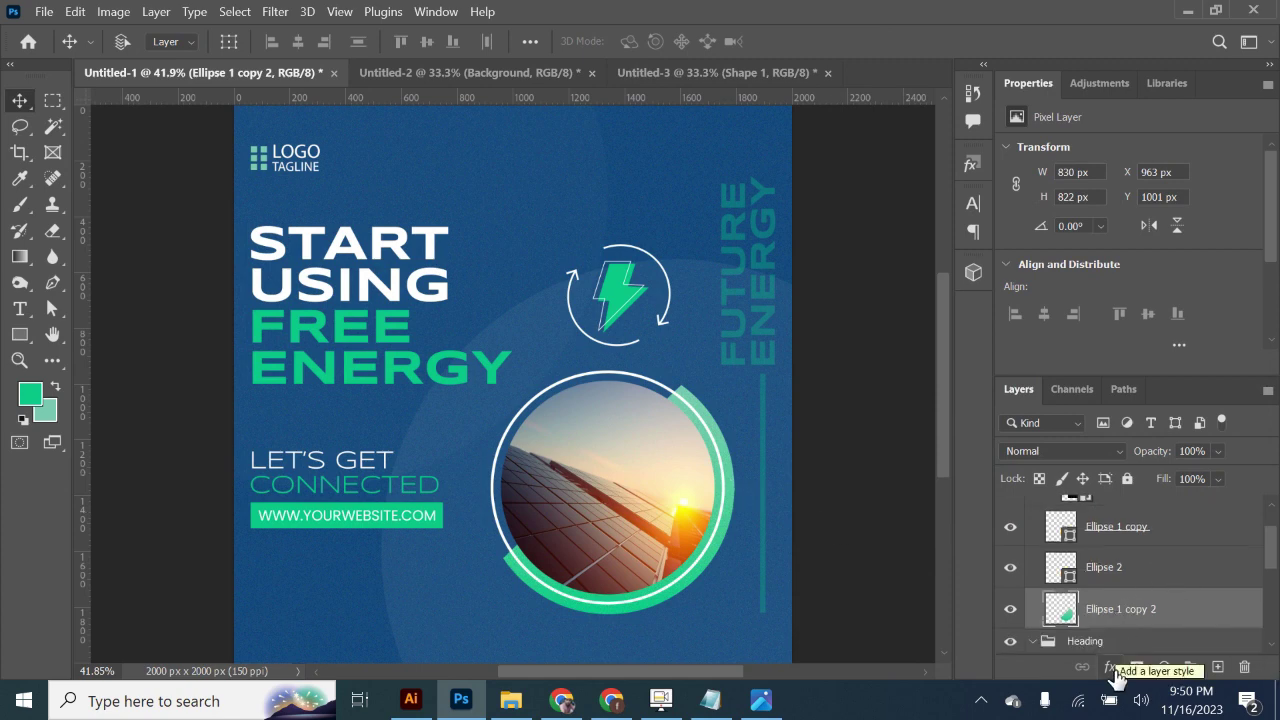
{"action": "left_click", "coordinate": [1110, 667]}
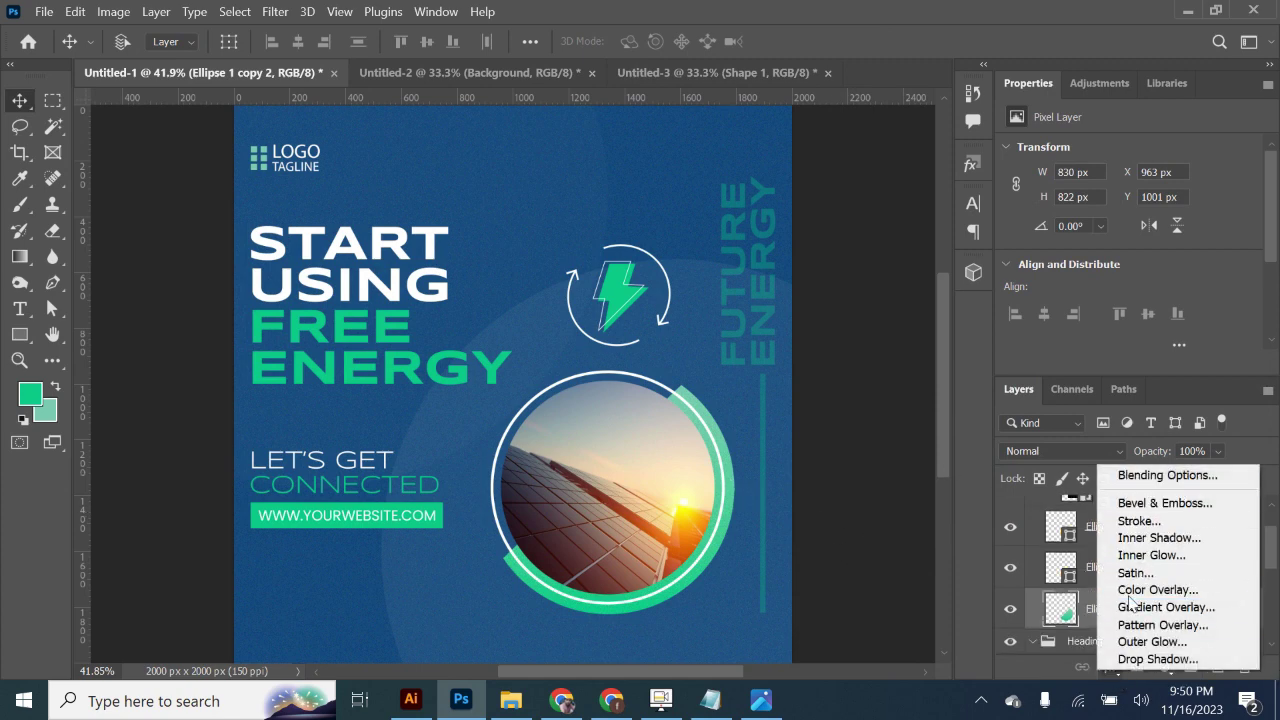
{"action": "left_click", "coordinate": [1140, 590]}
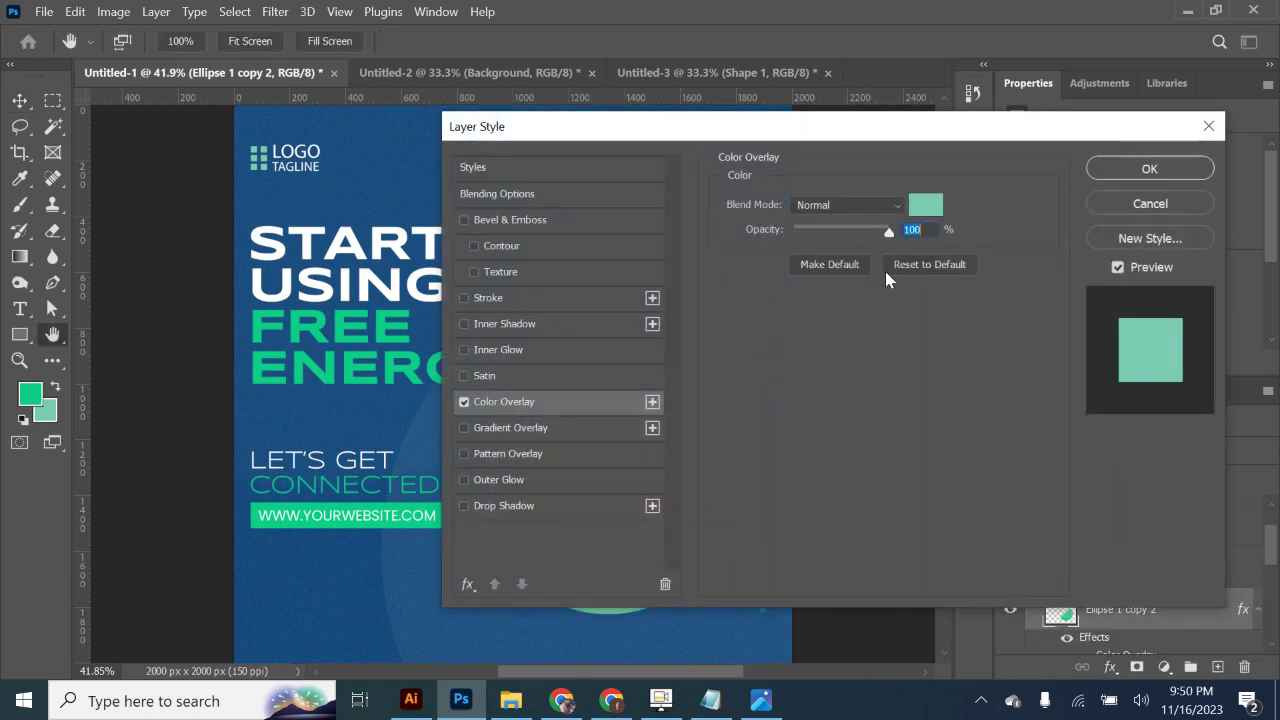
{"action": "left_click", "coordinate": [925, 204]}
{"action": "left_click", "coordinate": [1160, 308]}
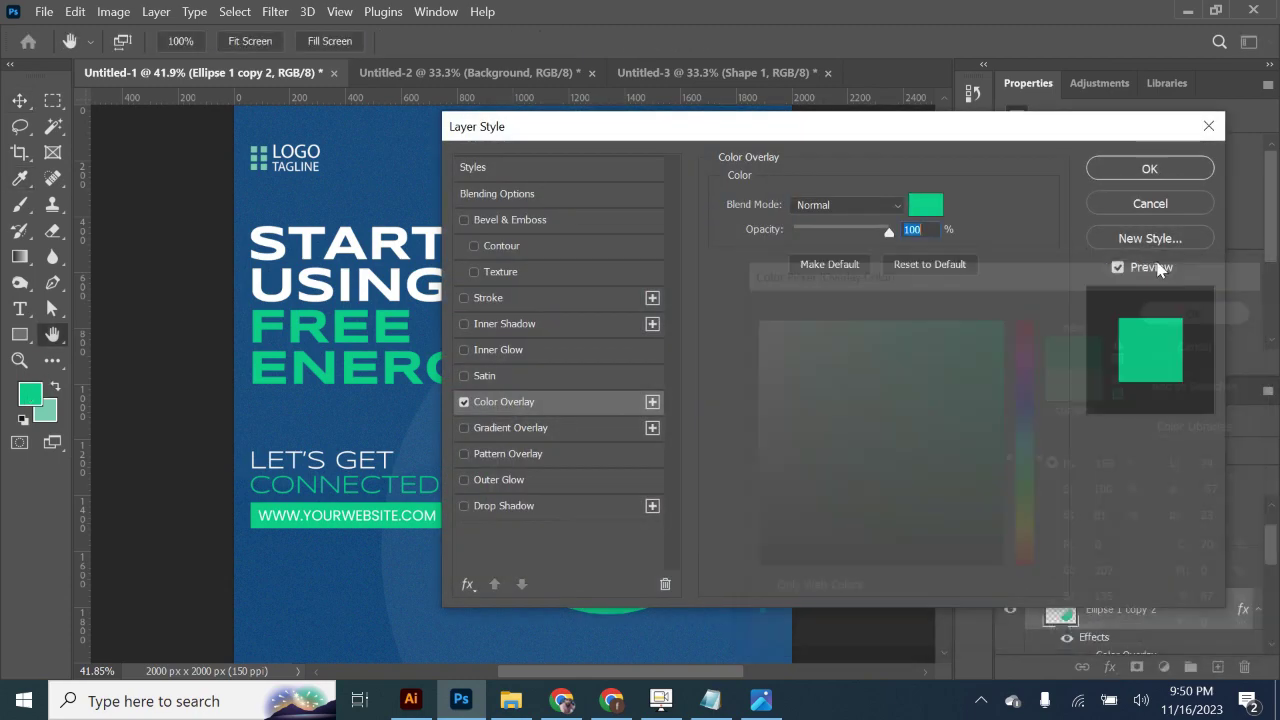
{"action": "left_click", "coordinate": [1150, 168]}
Step: Convert the arc to a Smart Object and open the Add Noise filter
{"action": "key", "text": "z"}
{"action": "left_click_drag", "start_coordinate": [712, 537], "coordinate": [780, 503]}
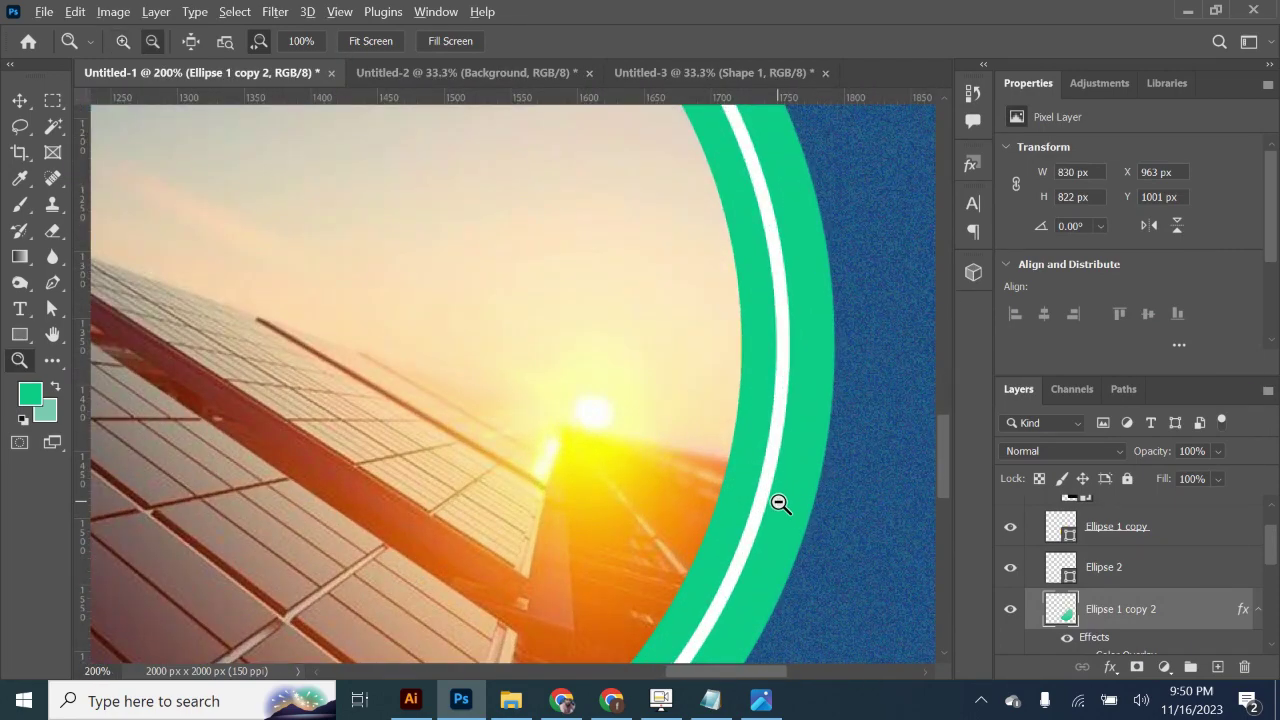
{"action": "left_click", "coordinate": [780, 503], "text": "alt"}
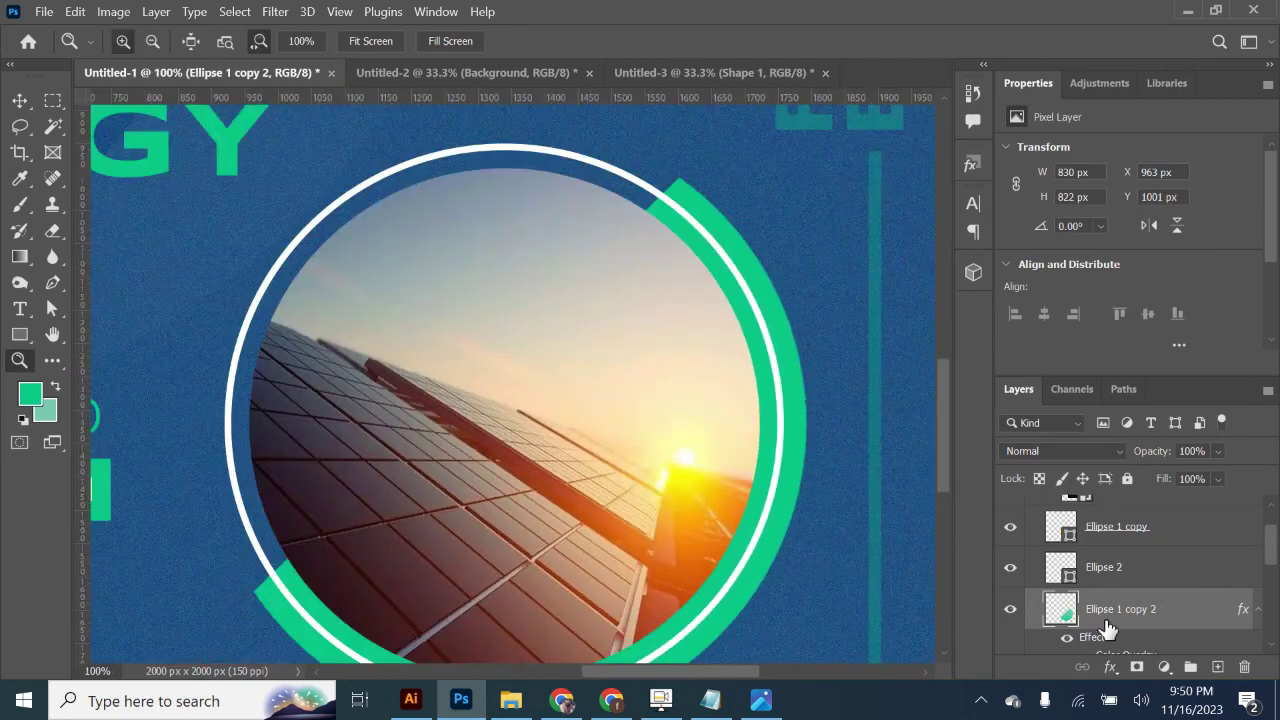
{"action": "scroll", "coordinate": [1130, 612], "scroll_direction": "down", "scroll_amount": 1}
{"action": "right_click", "coordinate": [1130, 605]}
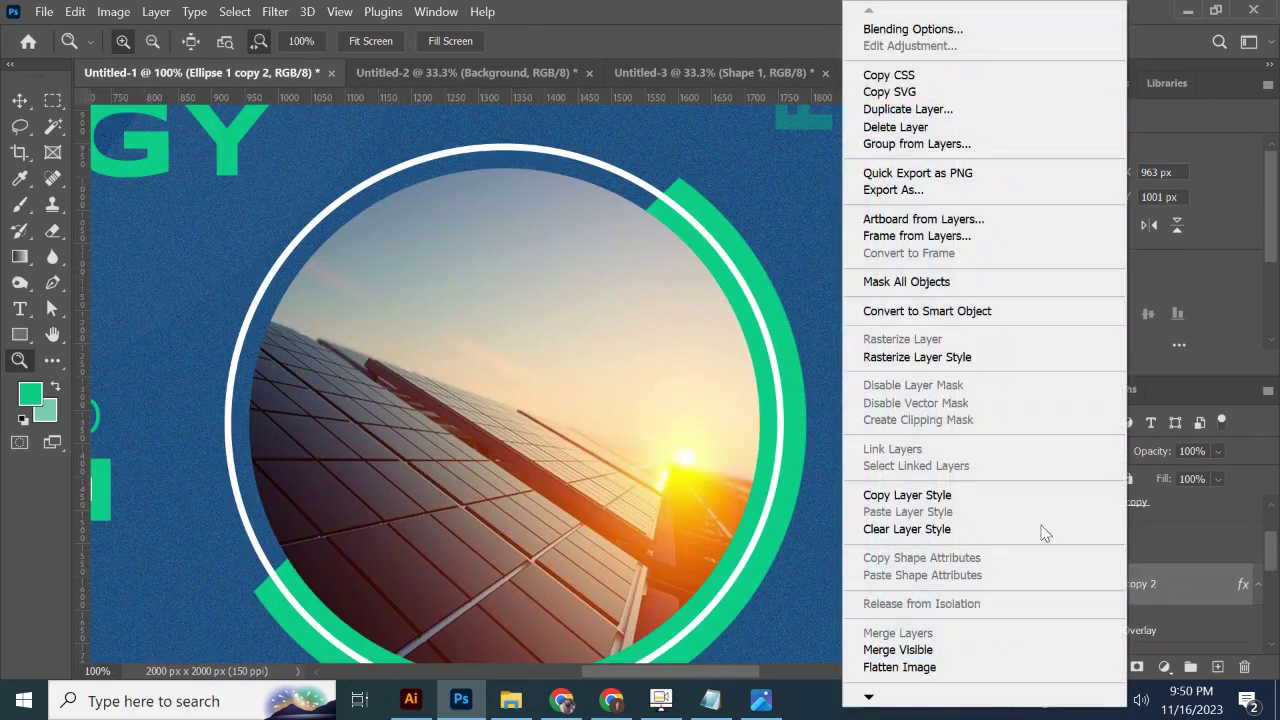
{"action": "left_click", "coordinate": [986, 312]}
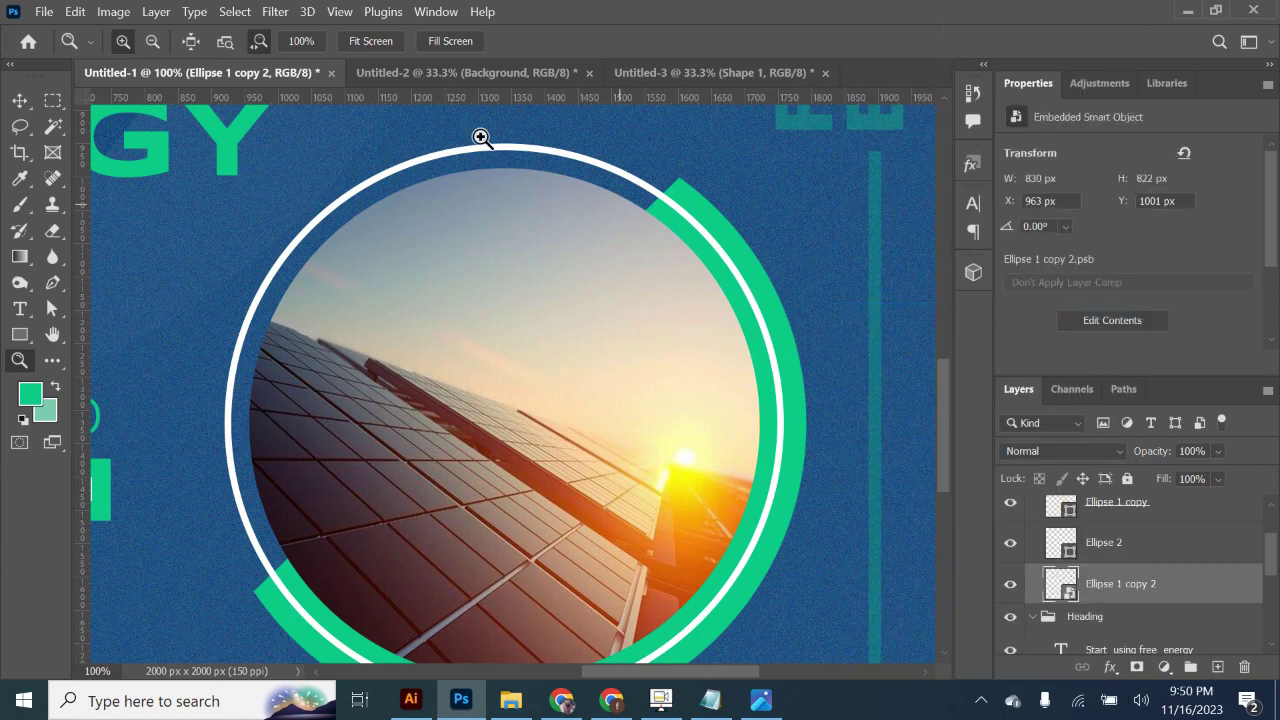
{"action": "left_click", "coordinate": [274, 11]}
{"action": "mouse_move", "coordinate": [294, 285]}
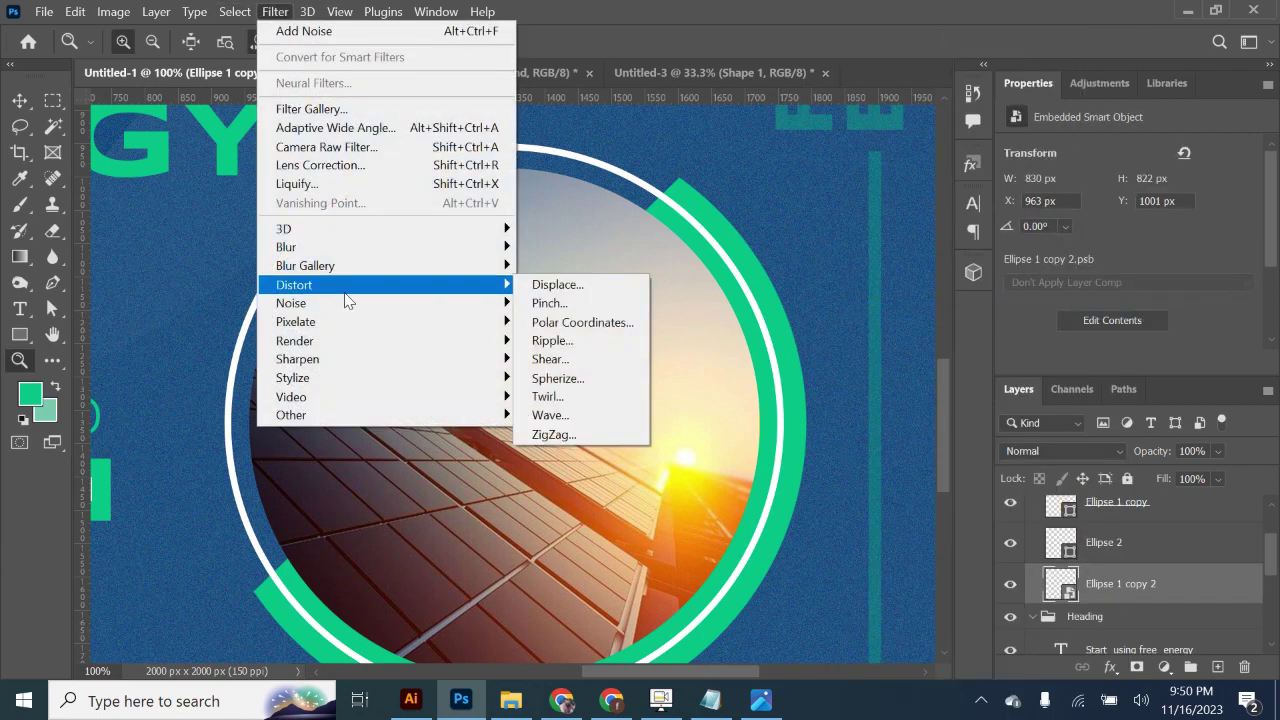
{"action": "left_click", "coordinate": [563, 303]}
{"action": "left_click_drag", "start_coordinate": [700, 62], "coordinate": [993, 128]}
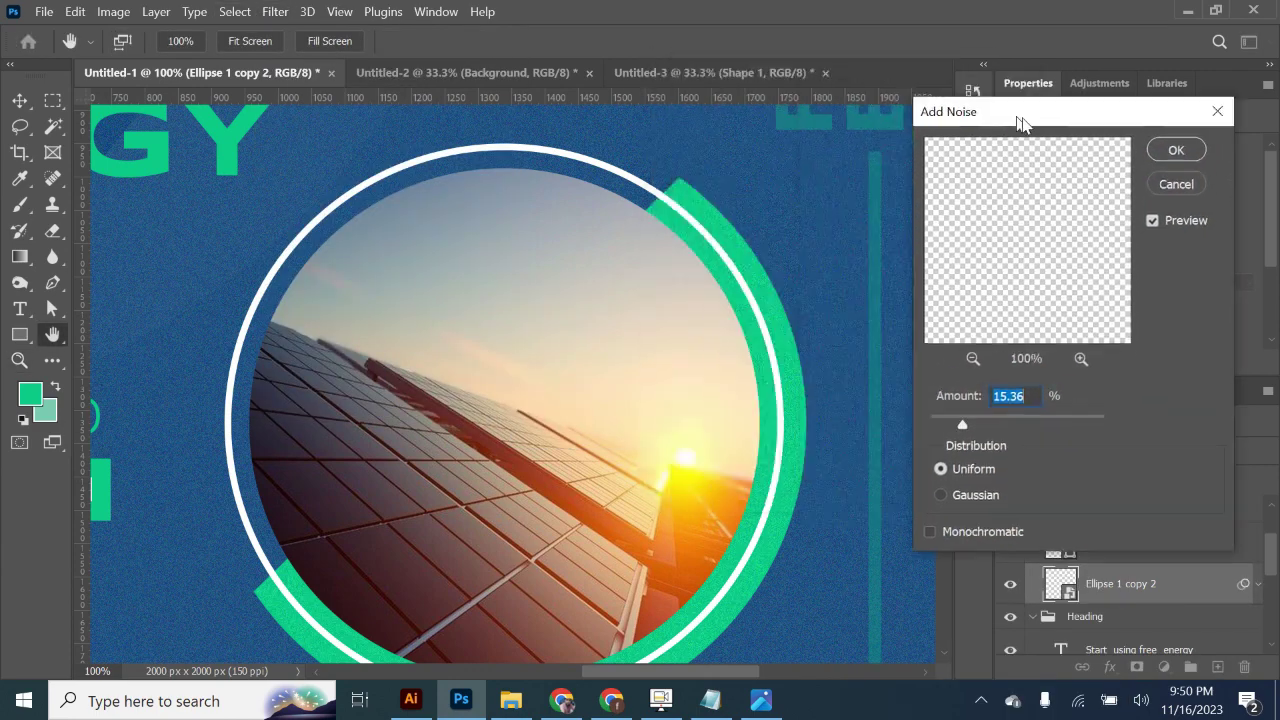
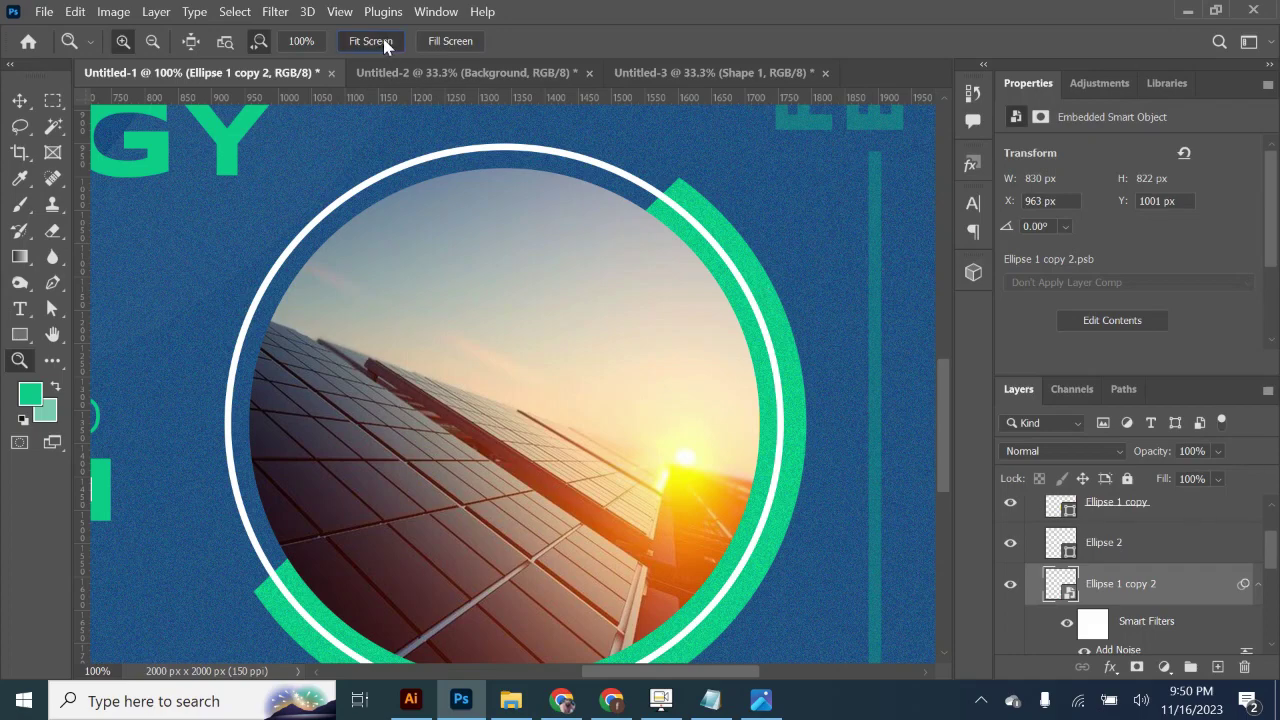
Step: Fit the whole post in the window and collapse the Image layer group
{"action": "left_click", "coordinate": [370, 41]}
{"action": "left_click", "coordinate": [20, 100]}
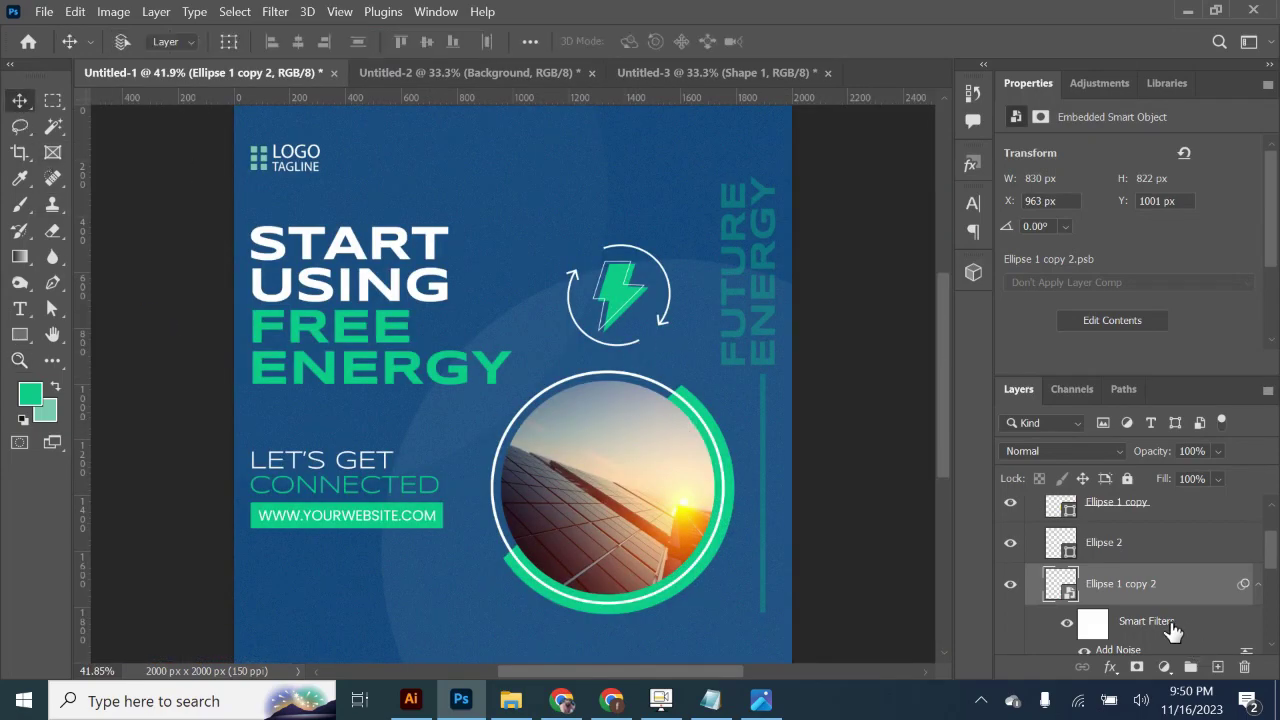
{"action": "scroll", "coordinate": [1160, 600], "scroll_direction": "up", "scroll_amount": 3}
{"action": "left_click", "coordinate": [1081, 507]}
{"action": "left_click", "coordinate": [1031, 507]}
{"action": "scroll", "coordinate": [612, 460], "scroll_direction": "down", "scroll_amount": 2}
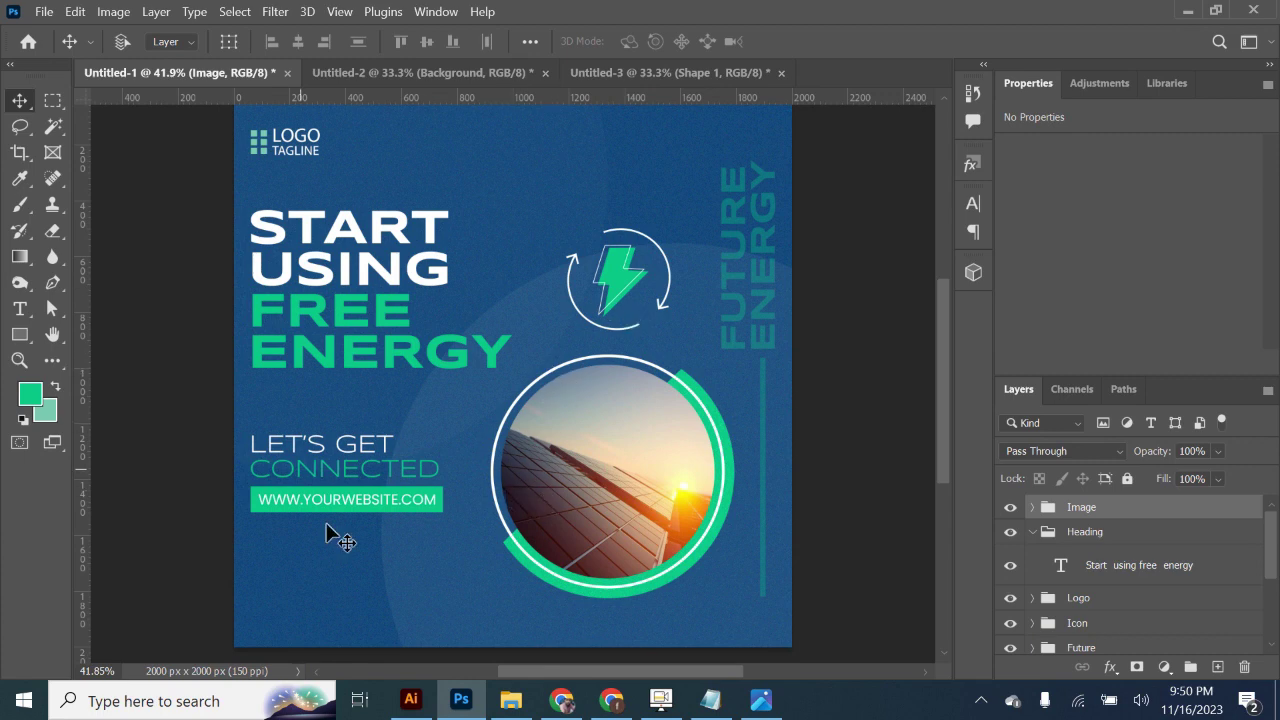
Step: Change the colour of the word CONNECTED in the call-to-action text
{"action": "left_click", "coordinate": [20, 308]}
{"action": "left_click", "coordinate": [256, 468]}
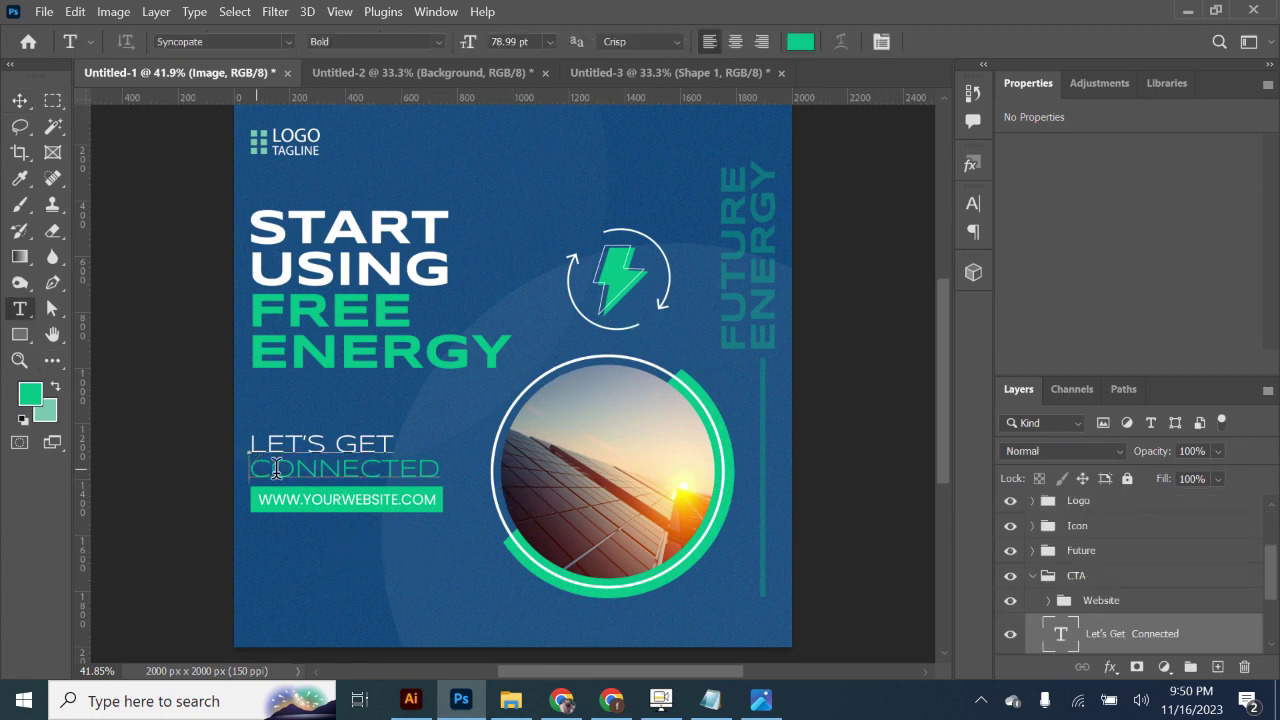
{"action": "left_click_drag", "start_coordinate": [252, 468], "coordinate": [490, 472]}
{"action": "left_click", "coordinate": [972, 204]}
{"action": "left_click", "coordinate": [919, 318]}
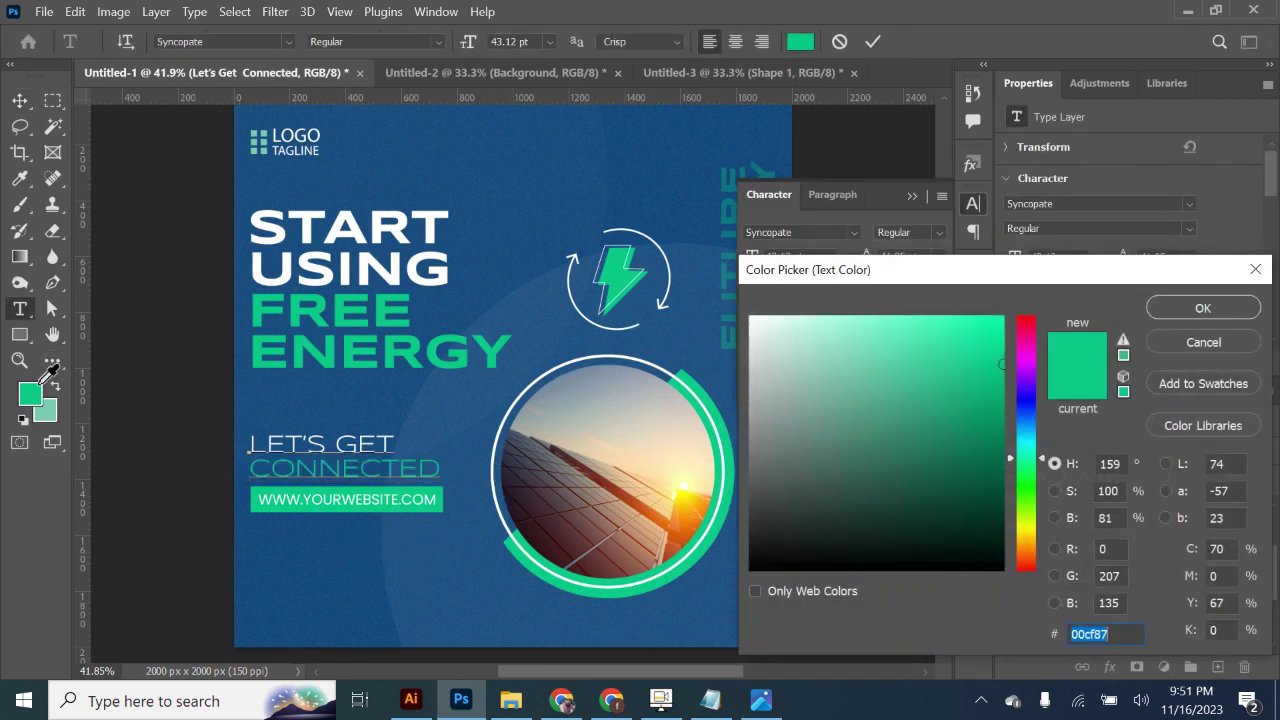
{"action": "key", "text": "Return"}
{"action": "left_click", "coordinate": [911, 196]}
{"action": "left_click", "coordinate": [873, 41]}
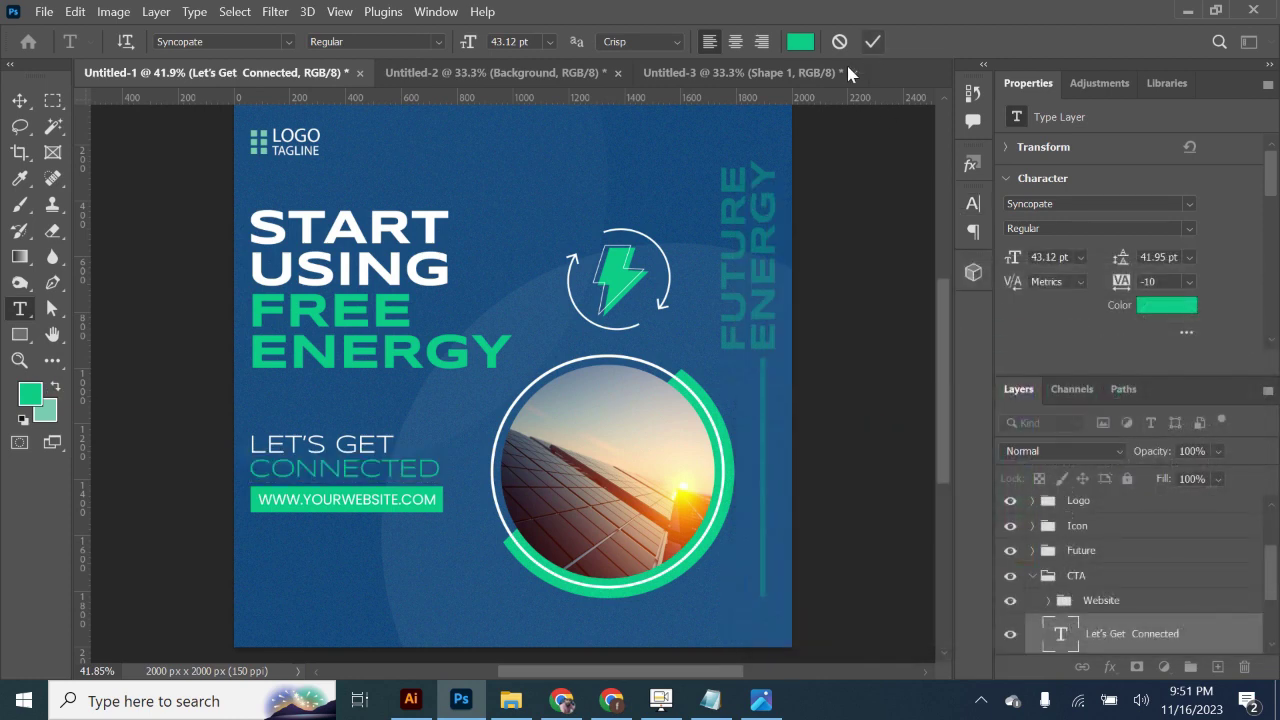
Step: Zoom out to 33.3% and copy the Lorem Ipsum placeholder lines from the Notepad notes
{"action": "key", "text": "v"}
{"action": "key", "text": "z"}
{"action": "left_click", "coordinate": [590, 480], "text": "alt"}
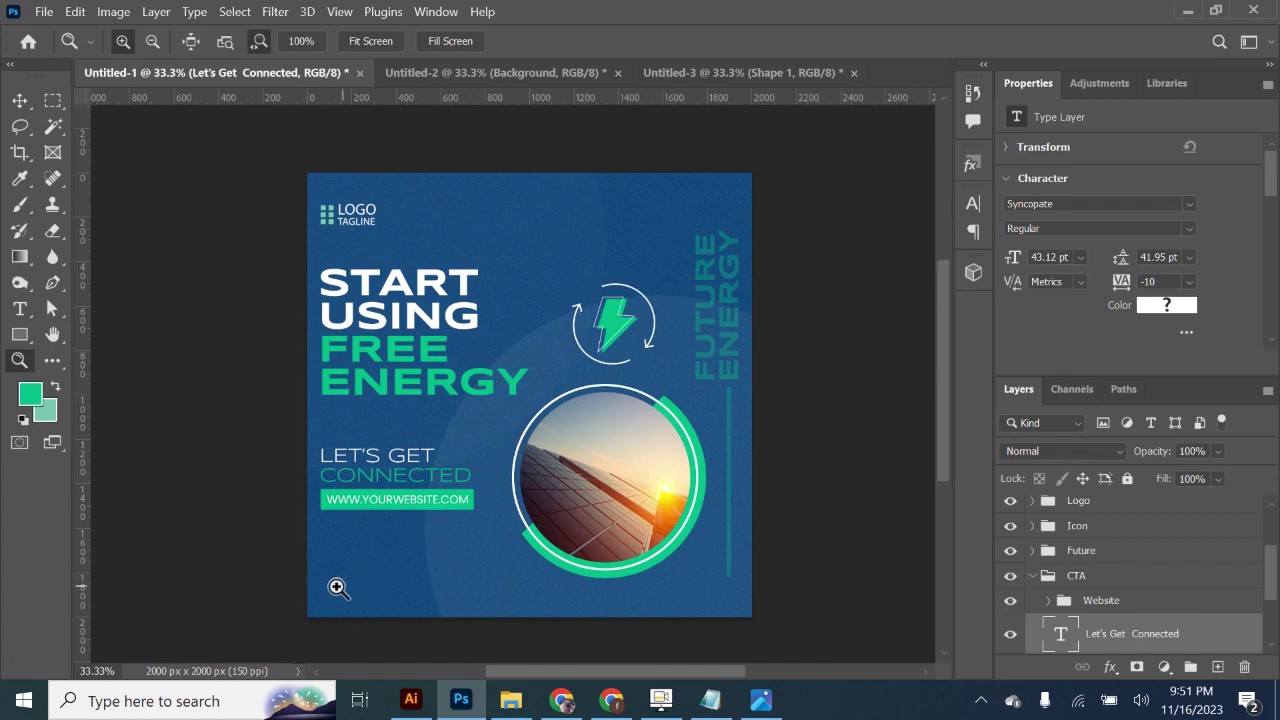
{"action": "left_click", "coordinate": [20, 309]}
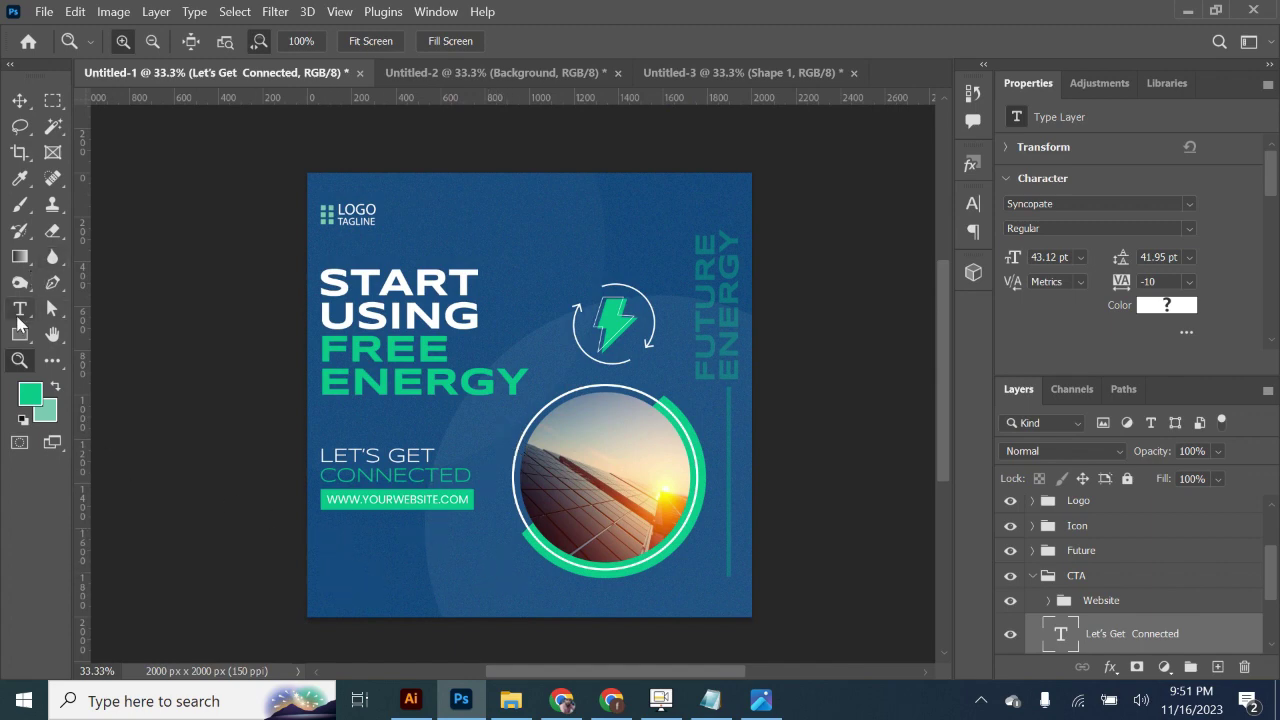
{"action": "left_click", "coordinate": [711, 700]}
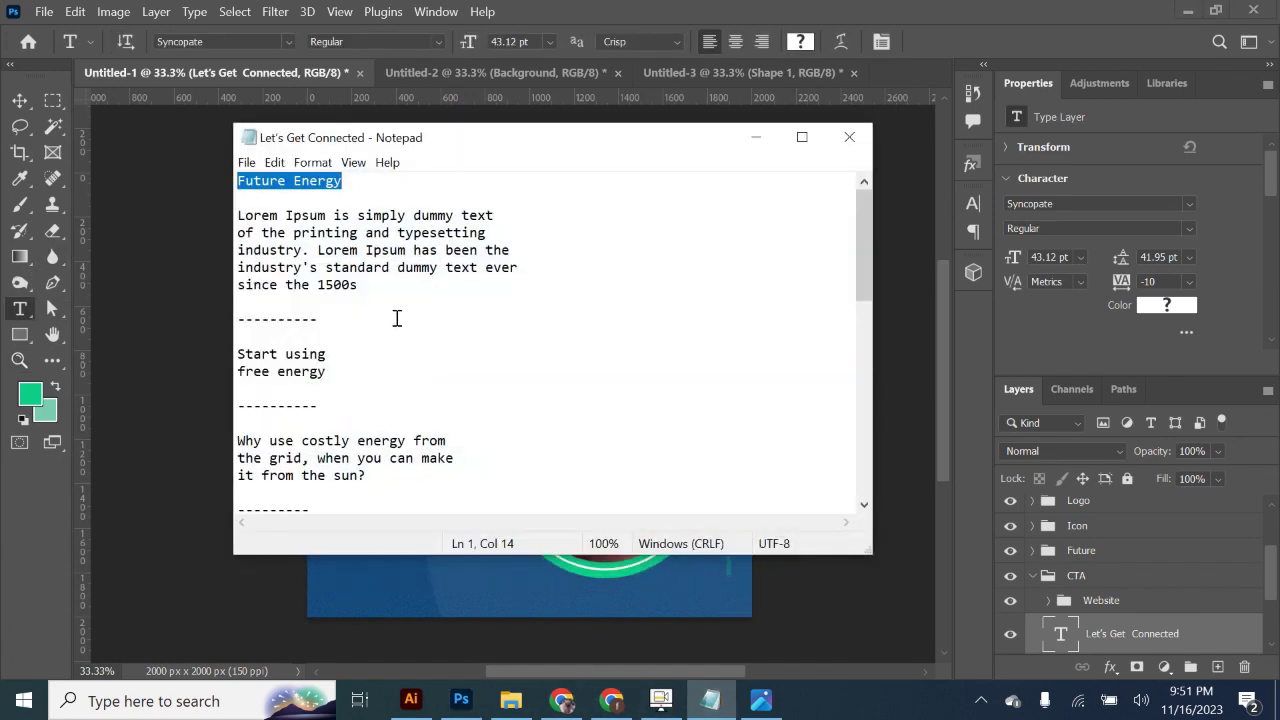
{"action": "mouse_move", "coordinate": [239, 215]}
{"action": "left_mouse_down"}
{"action": "mouse_move", "coordinate": [330, 216]}
{"action": "mouse_move", "coordinate": [357, 232]}
{"action": "left_mouse_up"}
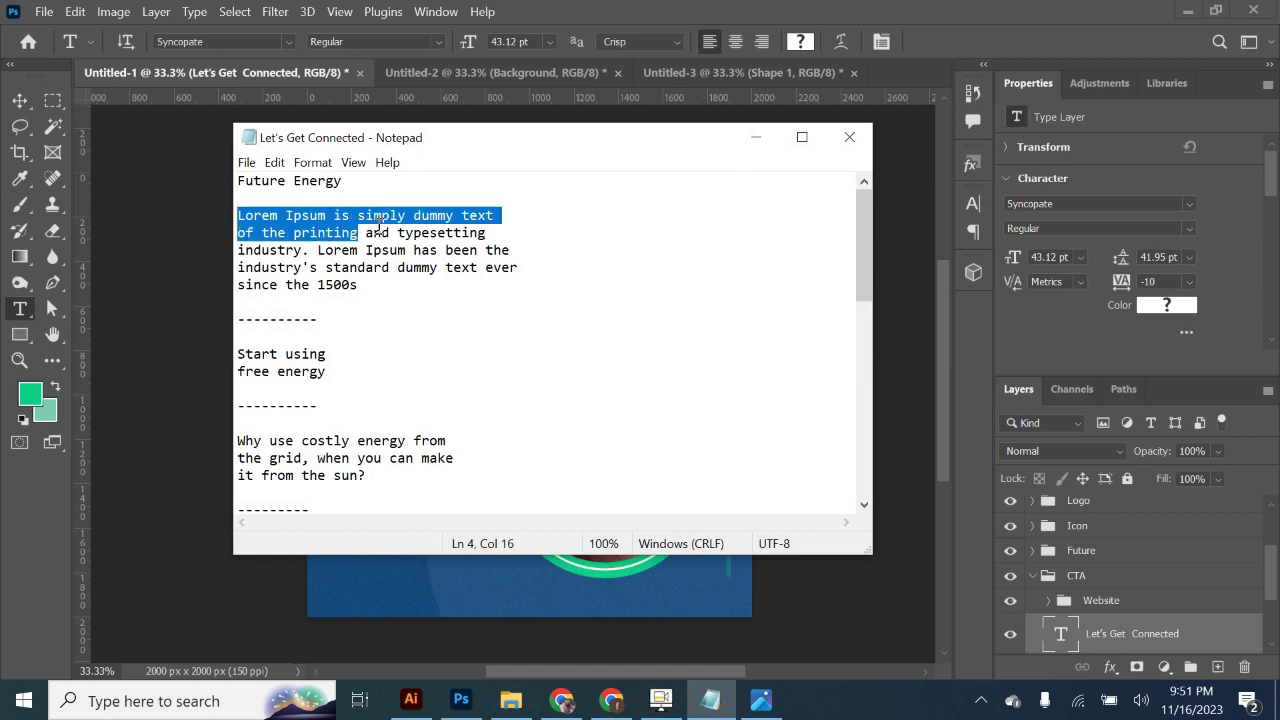
{"action": "left_click", "coordinate": [756, 137]}
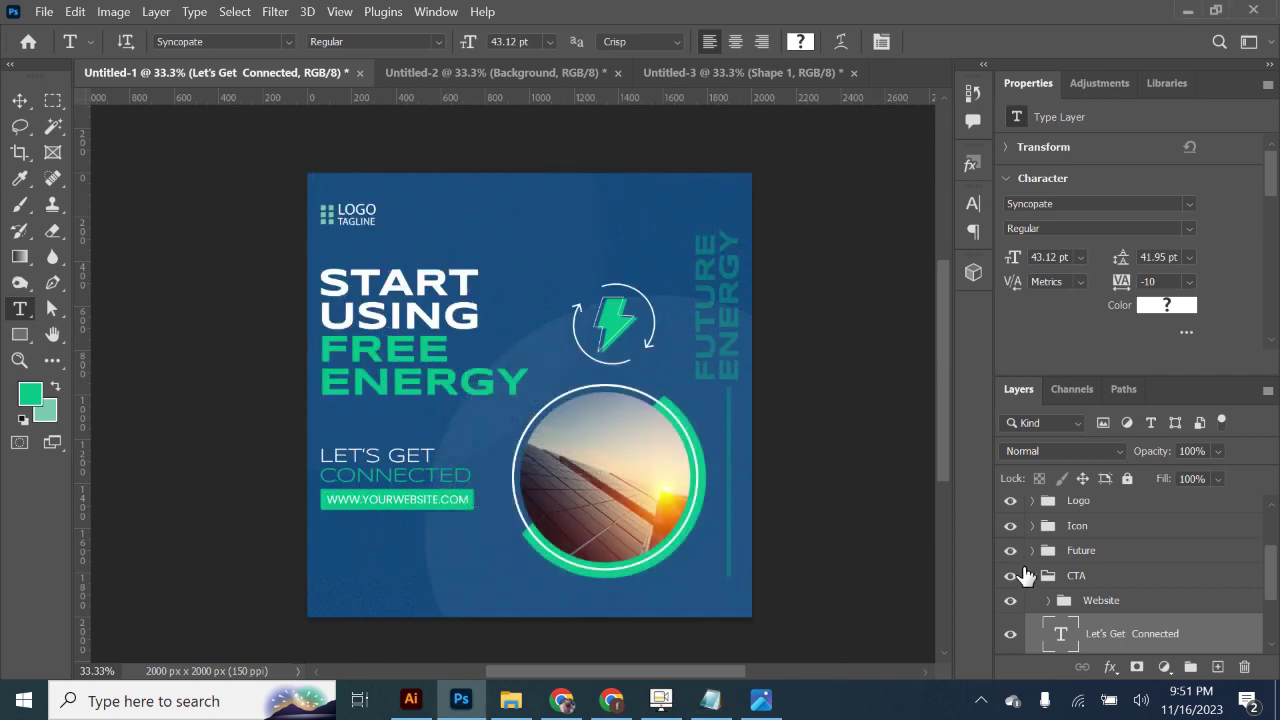
{"action": "left_click", "coordinate": [1030, 575]}
Step: Move the call-to-action group up slightly and add a left-margin guide
{"action": "left_click", "coordinate": [1032, 575]}
{"action": "key", "text": "v"}
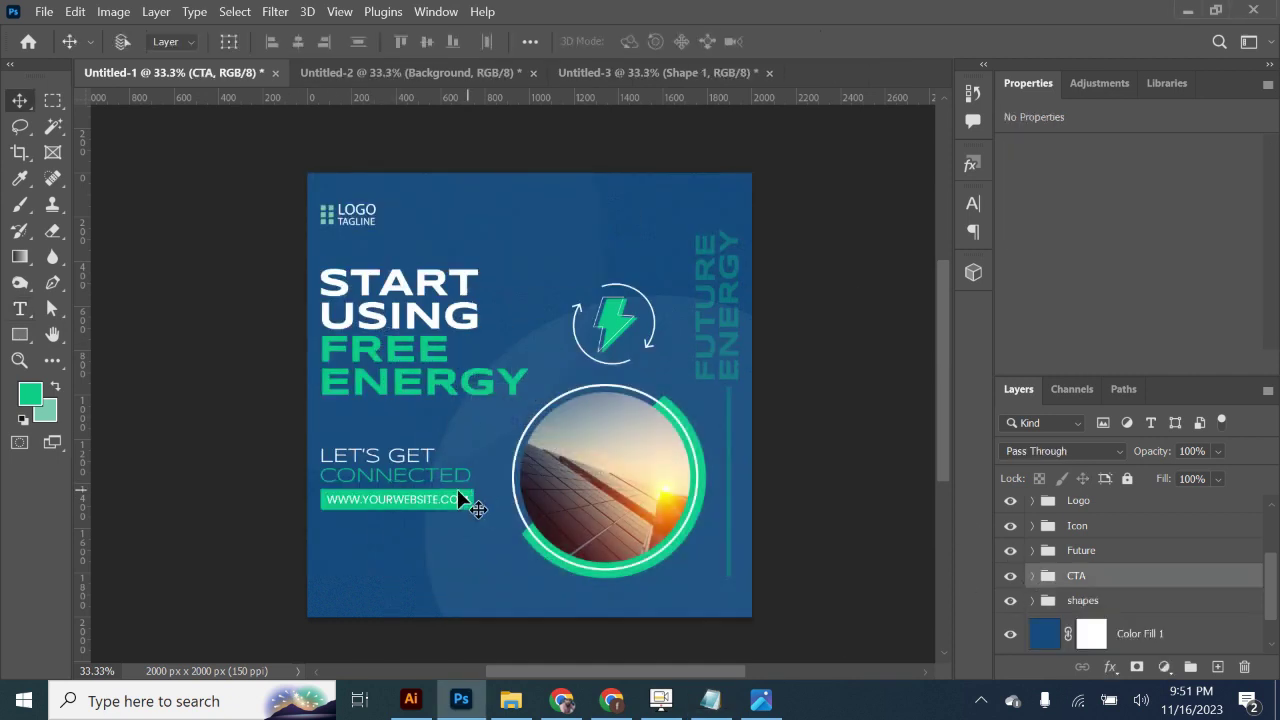
{"action": "left_click_drag", "start_coordinate": [457, 490], "coordinate": [421, 482]}
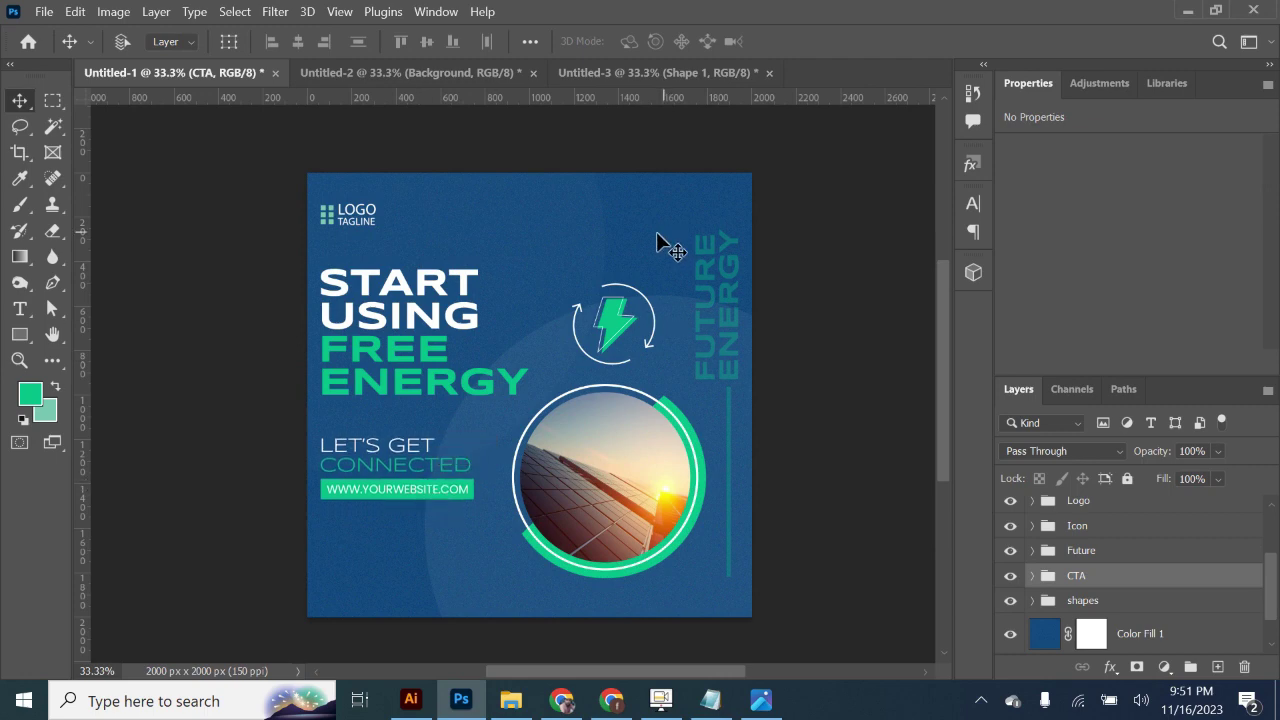
{"action": "left_click", "coordinate": [20, 309]}
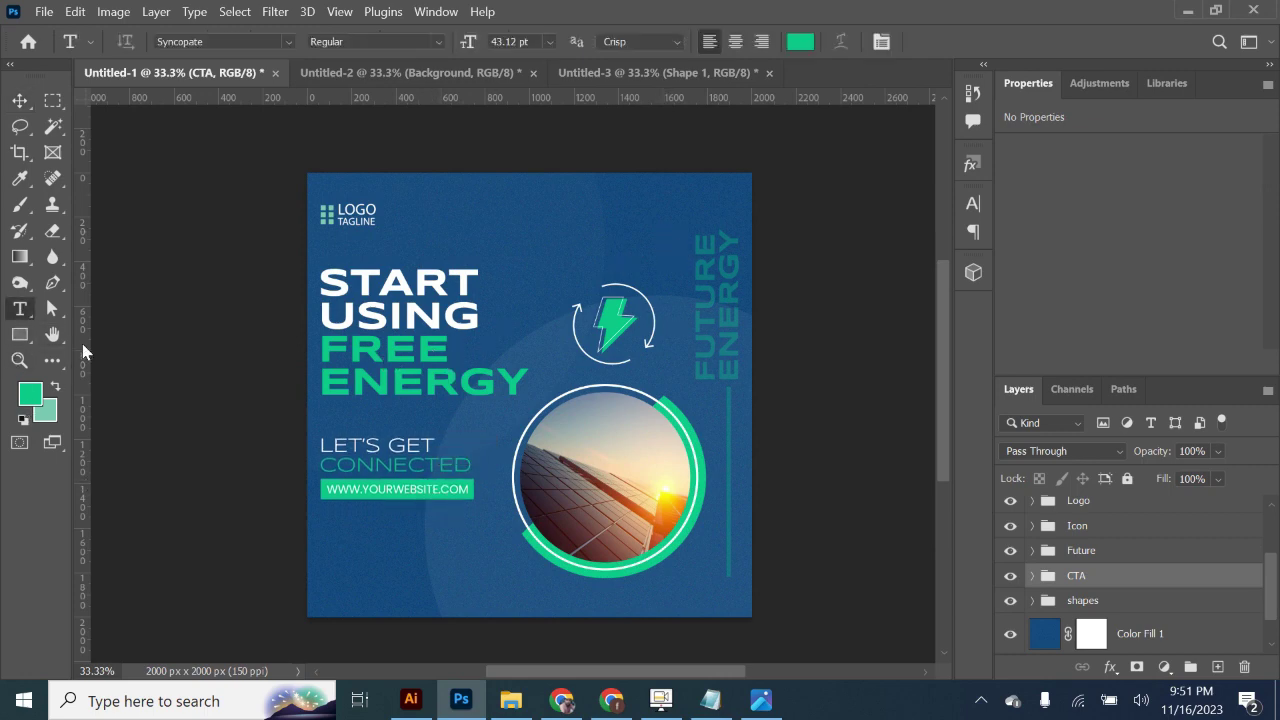
{"action": "left_click_drag", "start_coordinate": [82, 343], "coordinate": [320, 424]}
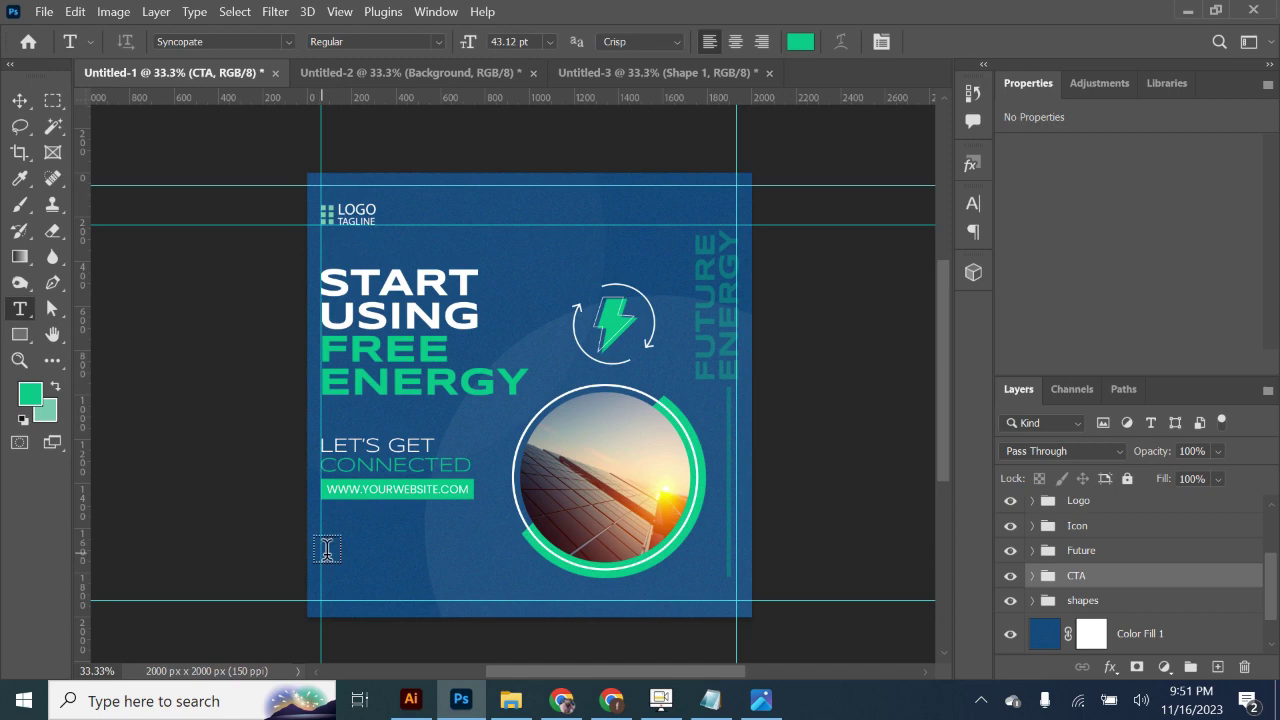
Step: Create a lower-left paragraph text box in Poppins, without all caps, in near-white
{"action": "left_click_drag", "start_coordinate": [326, 549], "coordinate": [434, 571]}
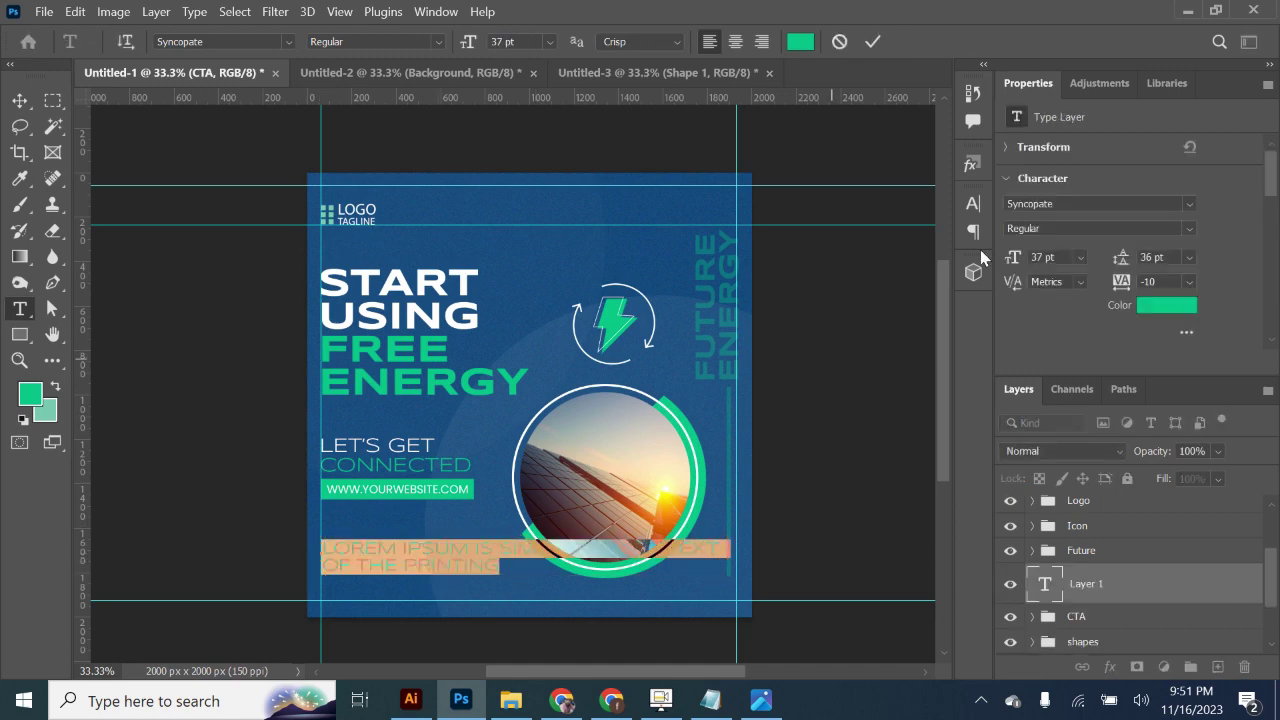
{"action": "left_click", "coordinate": [970, 204]}
{"action": "left_click", "coordinate": [854, 233]}
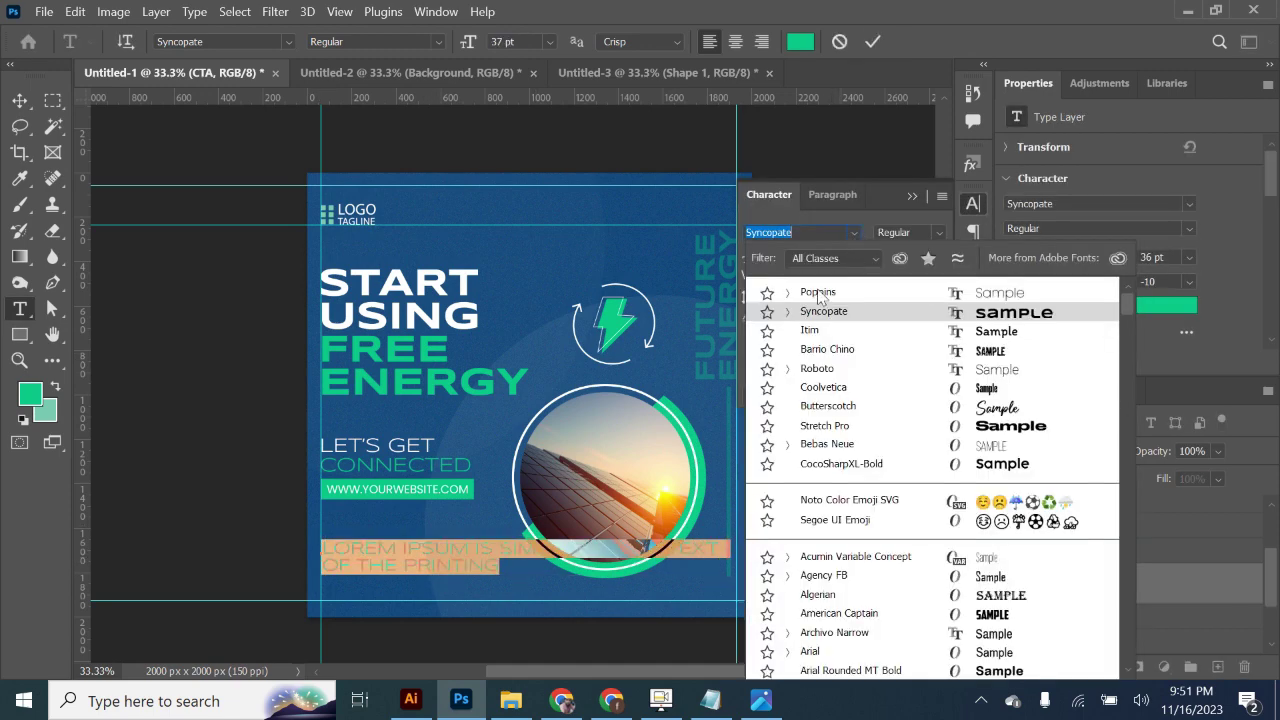
{"action": "left_click", "coordinate": [840, 289]}
{"action": "left_click", "coordinate": [809, 342]}
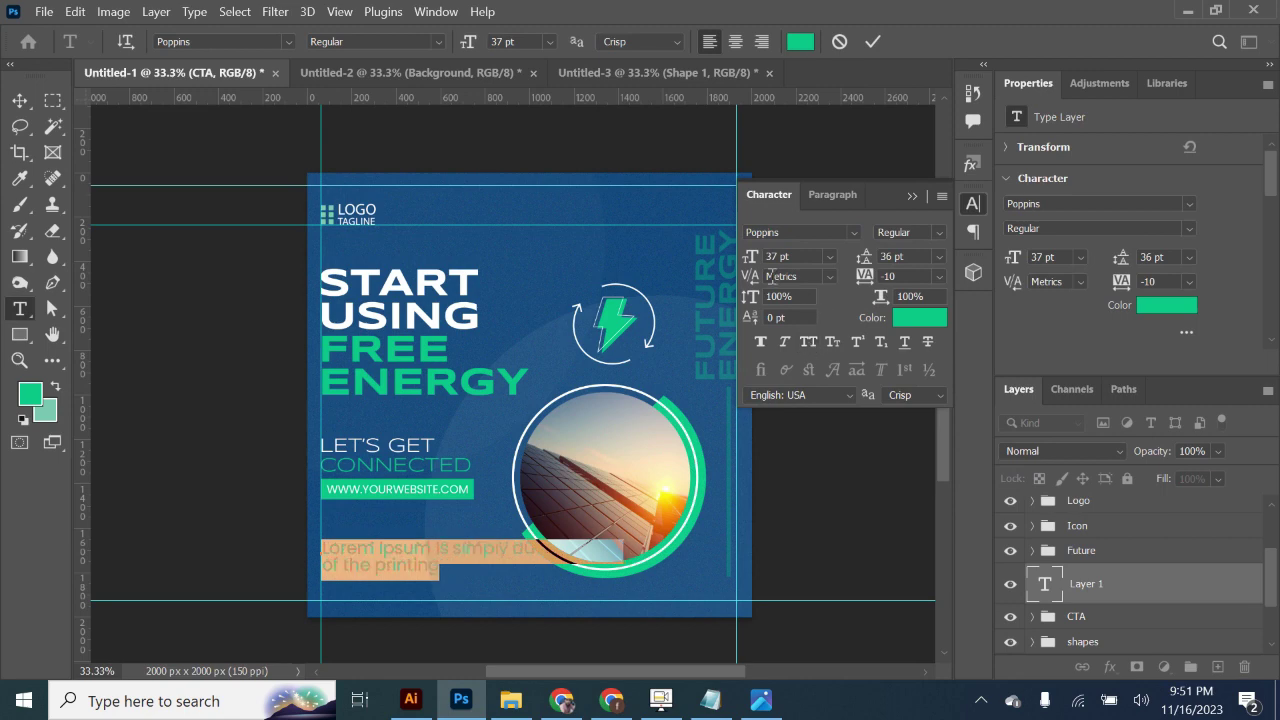
{"action": "left_click_drag", "start_coordinate": [752, 255], "coordinate": [742, 265]}
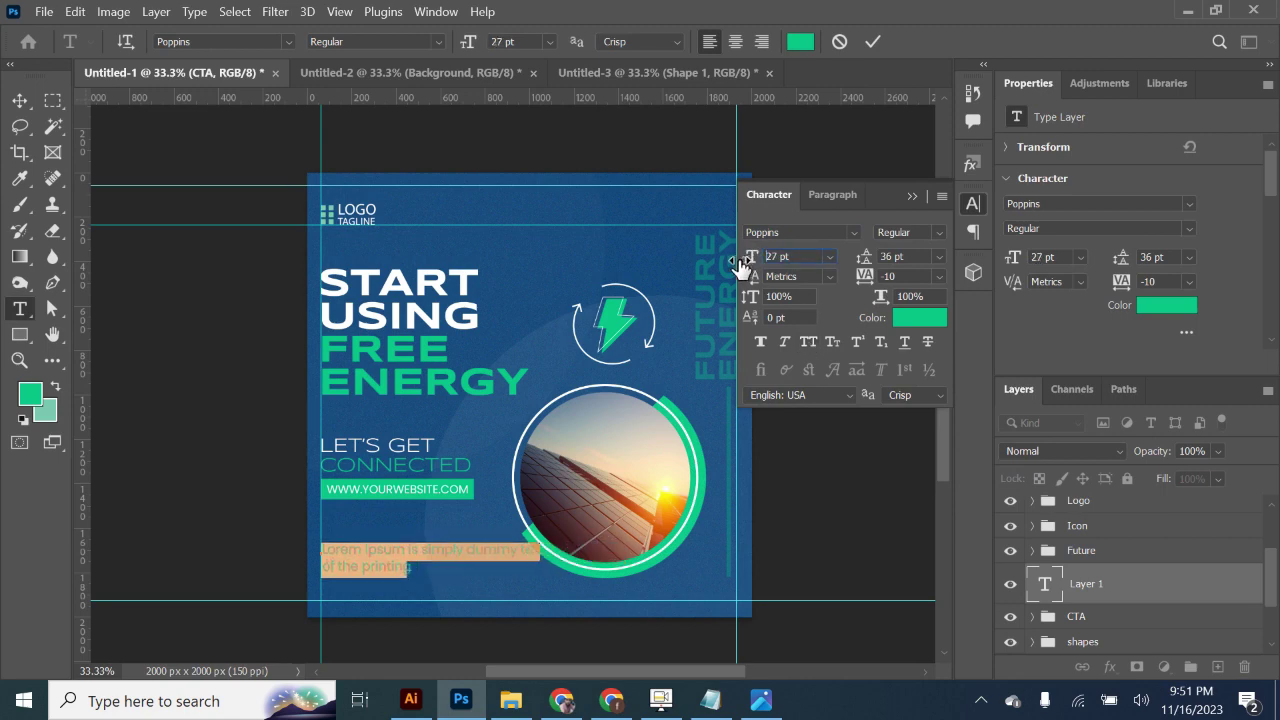
{"action": "left_click", "coordinate": [919, 317]}
{"action": "left_click_drag", "start_coordinate": [831, 371], "coordinate": [726, 311]}
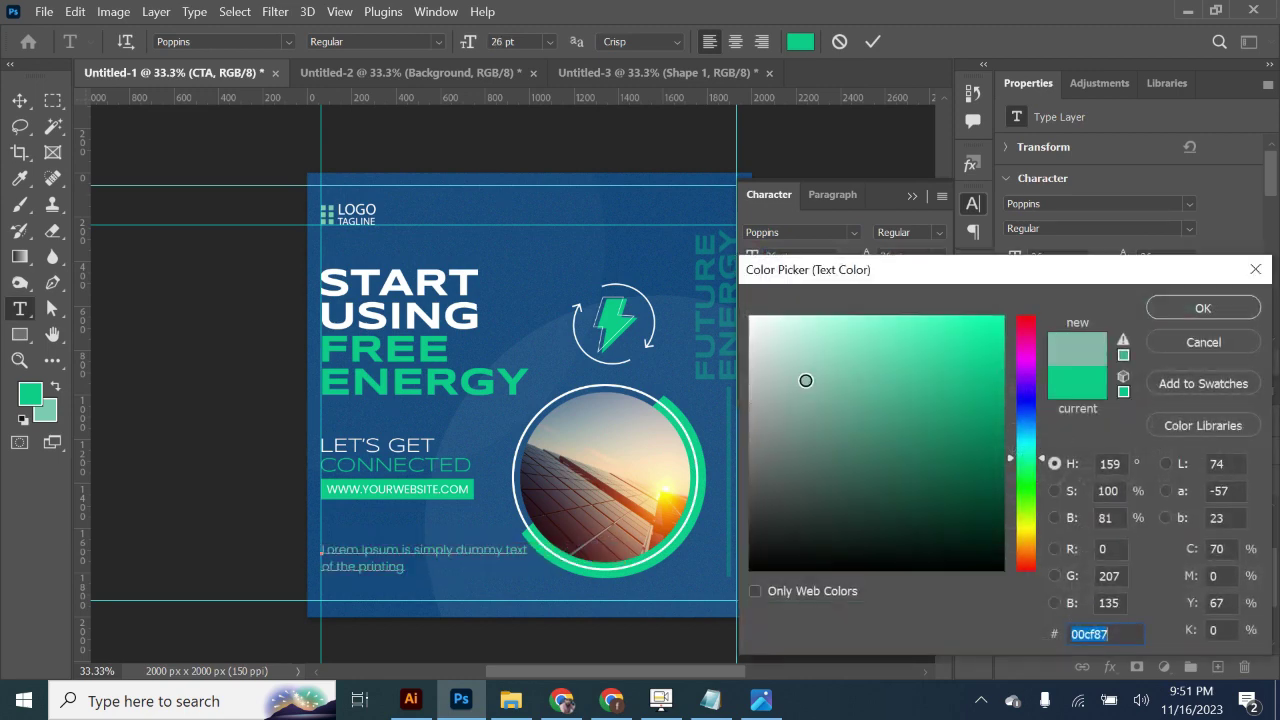
{"action": "left_click", "coordinate": [1168, 310]}
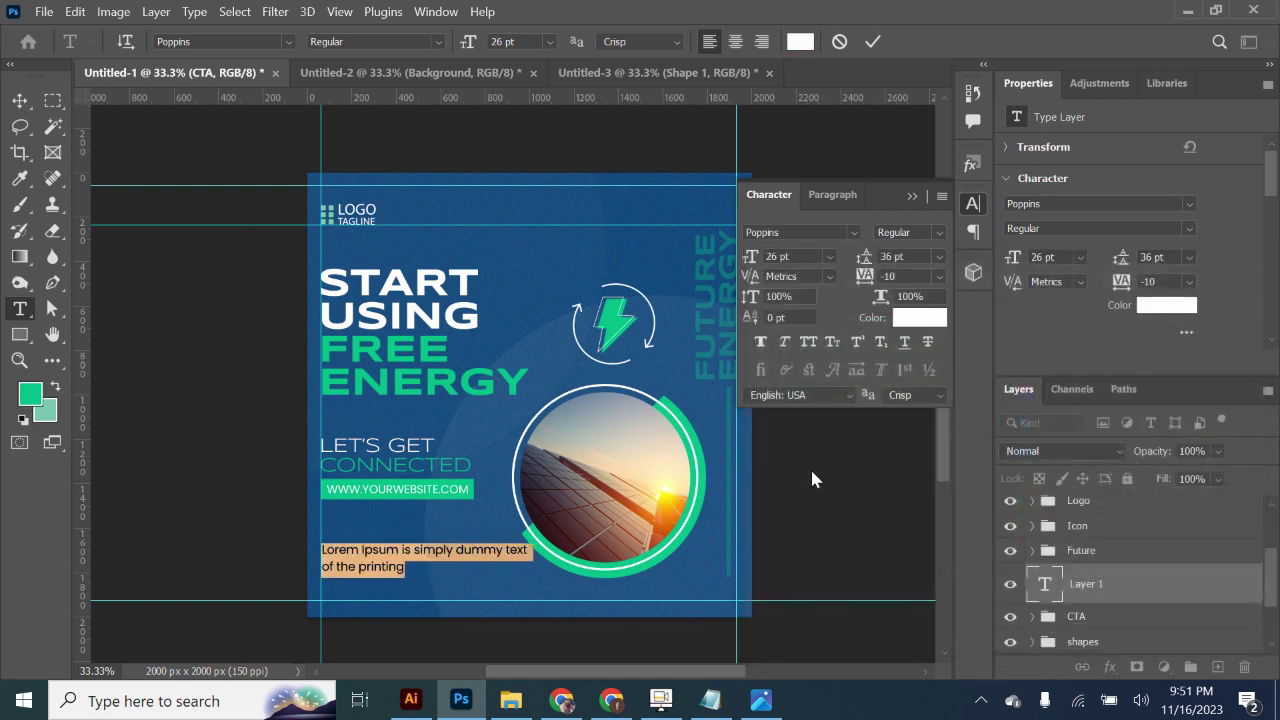
Step: Reduce the paragraph to 16 pt and add a Terms and Conditions heading at its start
{"action": "left_click", "coordinate": [517, 549]}
{"action": "key", "text": "ctrl+a"}
{"action": "left_click_drag", "start_coordinate": [751, 257], "coordinate": [746, 259]}
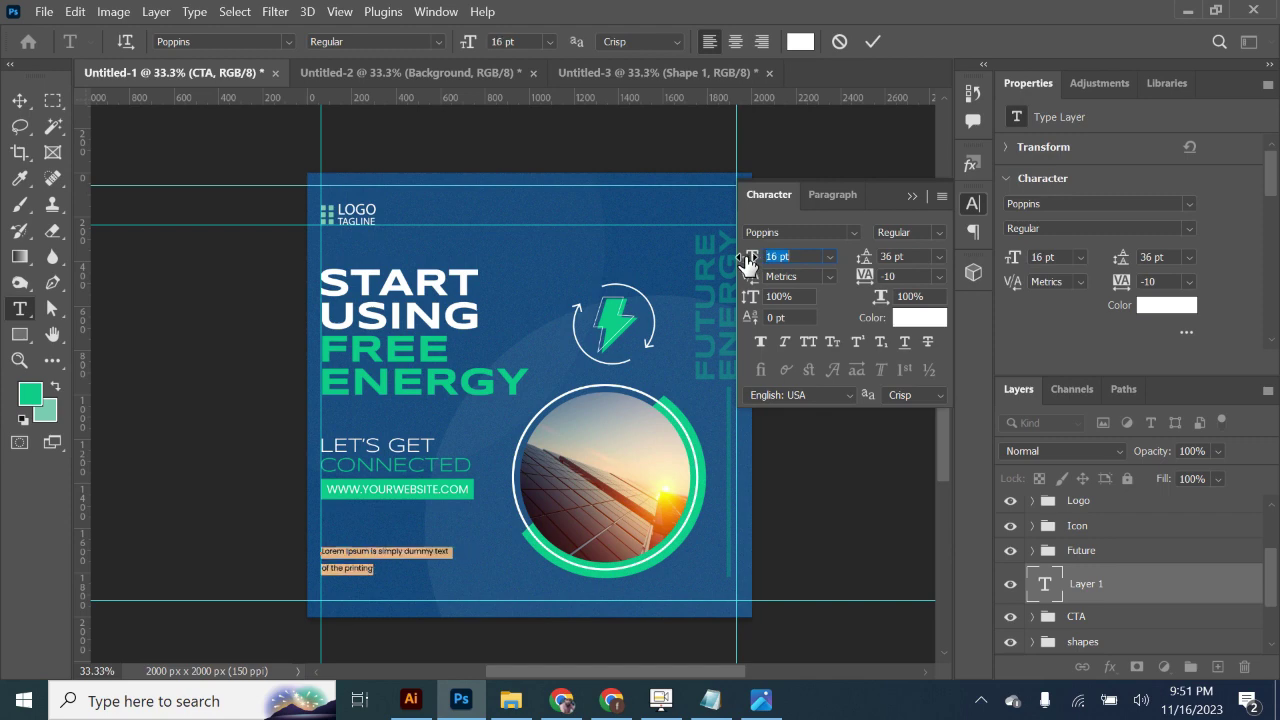
{"action": "left_click", "coordinate": [338, 549]}
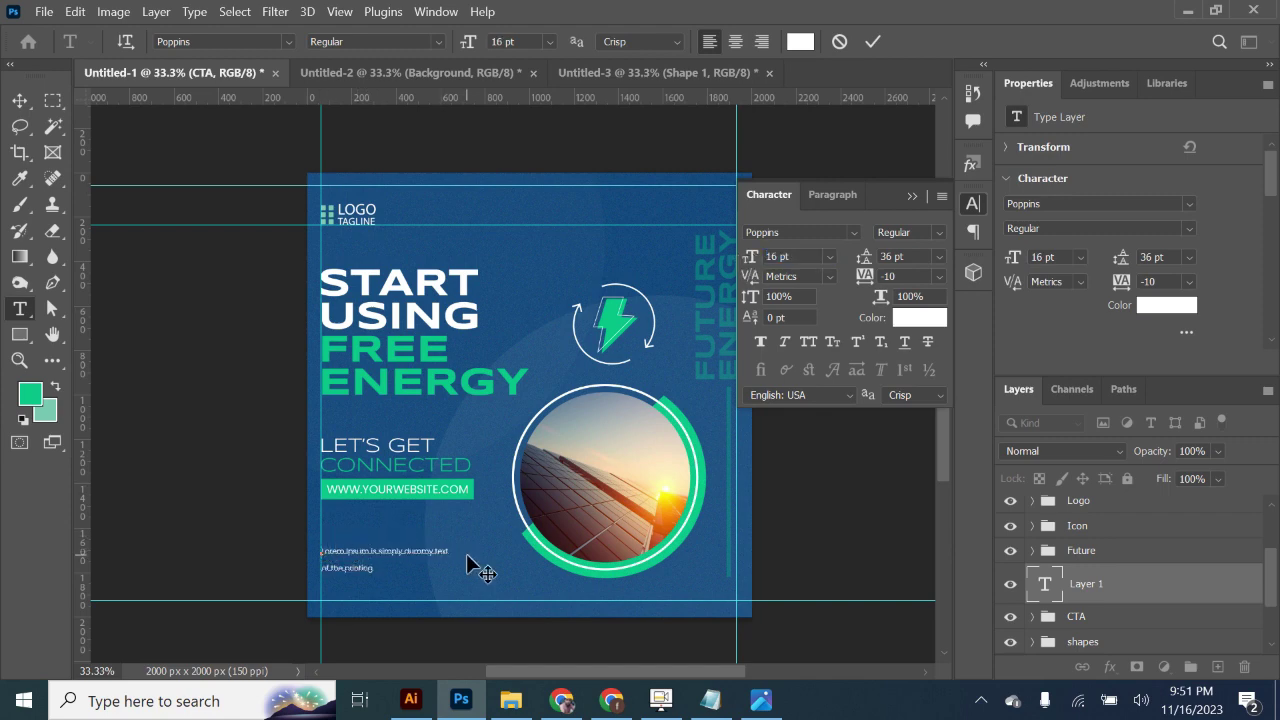
{"action": "type", "text": "Lorem Ips"}
{"action": "type", "text": "um Dolo"}
{"action": "type", "text": "ditions"}
{"action": "type", "text": " |"}
{"action": "key", "text": "Return"}
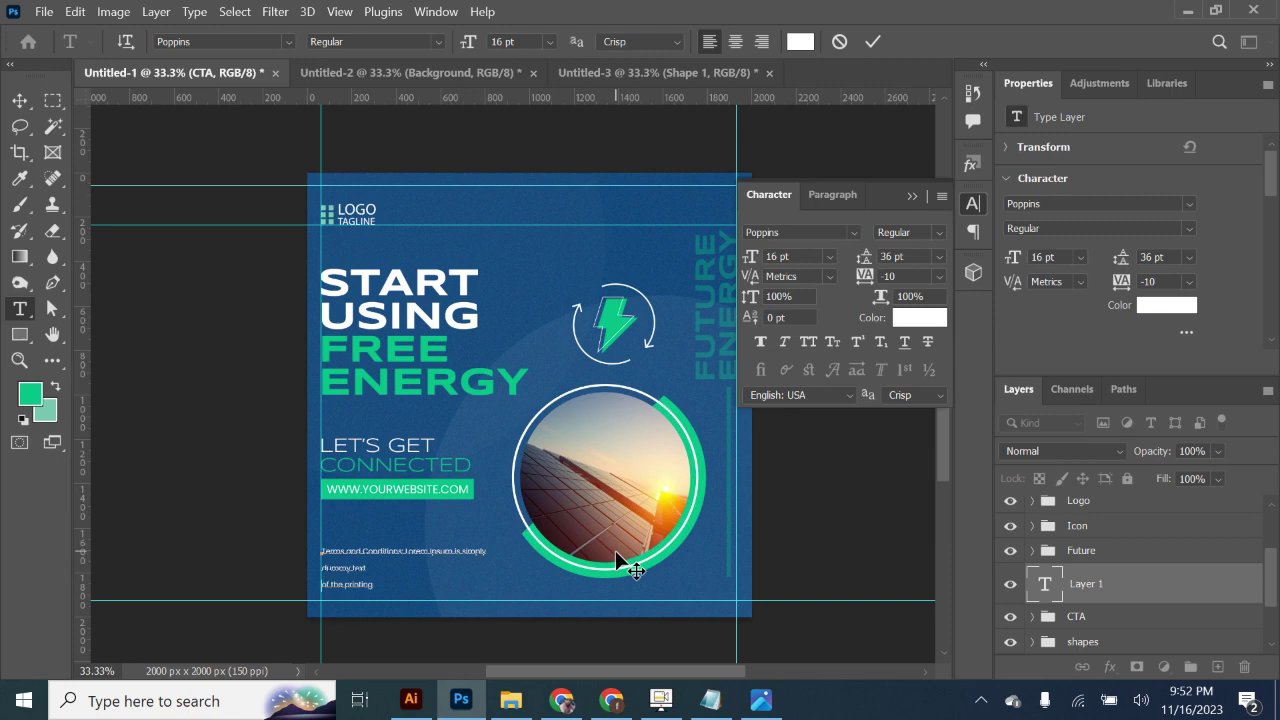
{"action": "key", "text": "Delete"}
Step: Tighten the terms text leading to 21 pt and commit it
{"action": "key", "text": "ctrl+a"}
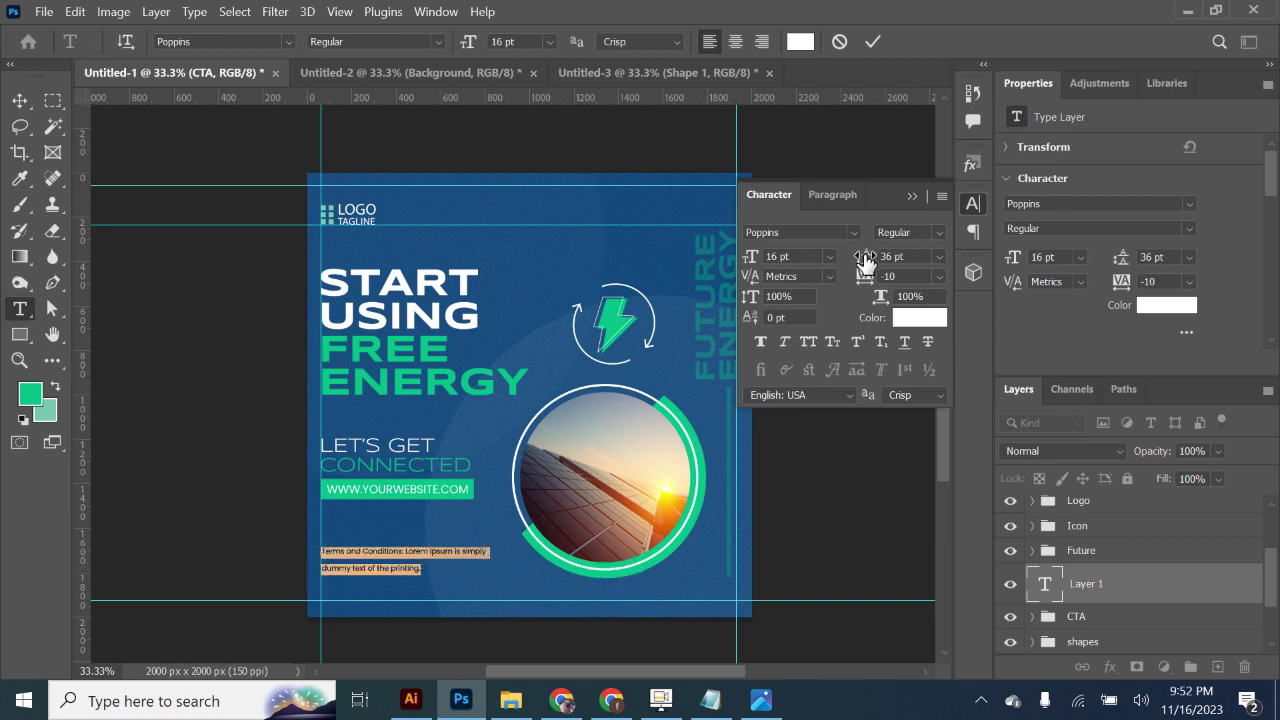
{"action": "left_click_drag", "start_coordinate": [866, 261], "coordinate": [849, 289]}
{"action": "left_click", "coordinate": [911, 196]}
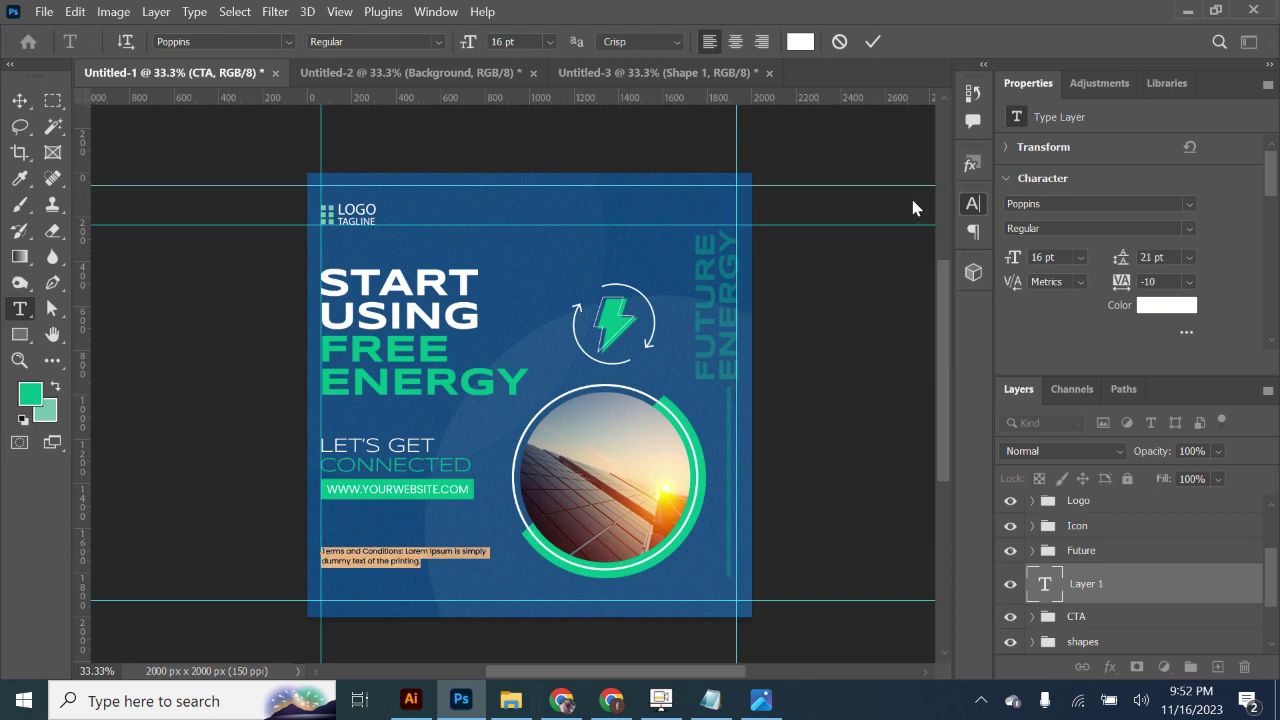
{"action": "left_click", "coordinate": [872, 42]}
Step: Remove the left, top, right and bottom guides from the canvas
{"action": "left_click", "coordinate": [20, 100]}
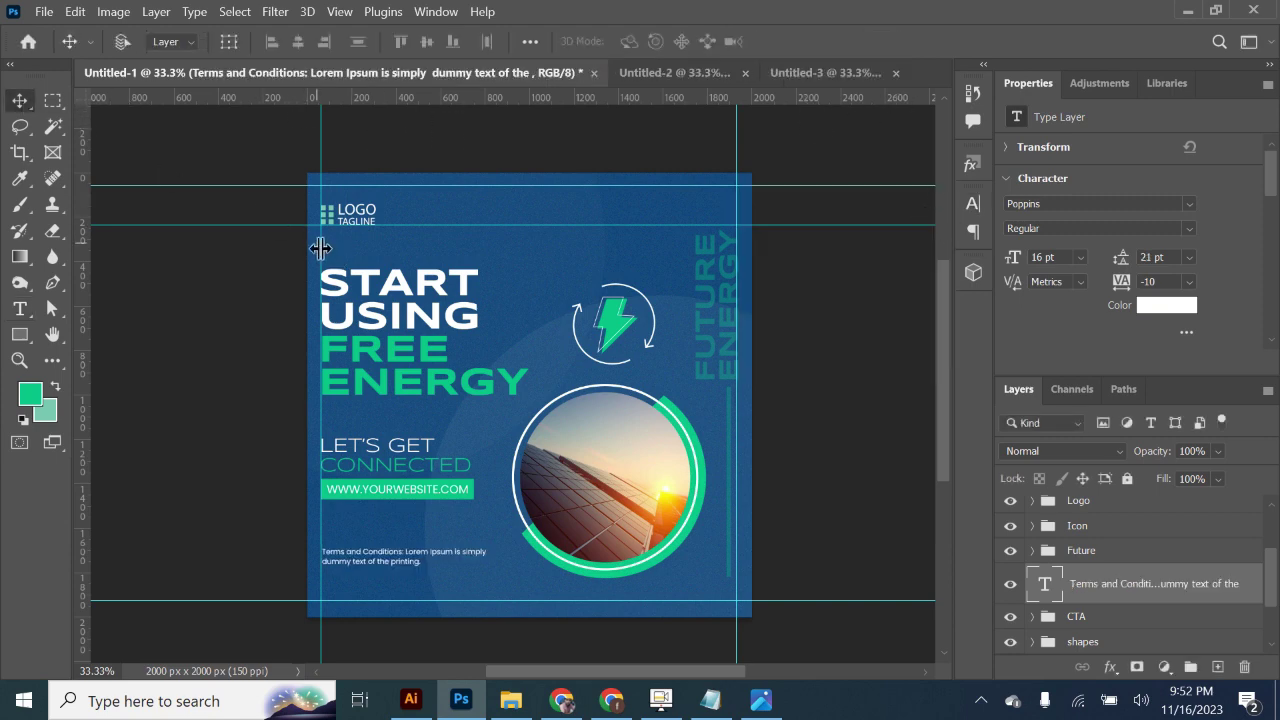
{"action": "left_click_drag", "start_coordinate": [397, 185], "coordinate": [490, 65]}
{"action": "left_click_drag", "start_coordinate": [400, 225], "coordinate": [480, 90]}
{"action": "left_click_drag", "start_coordinate": [321, 240], "coordinate": [80, 271]}
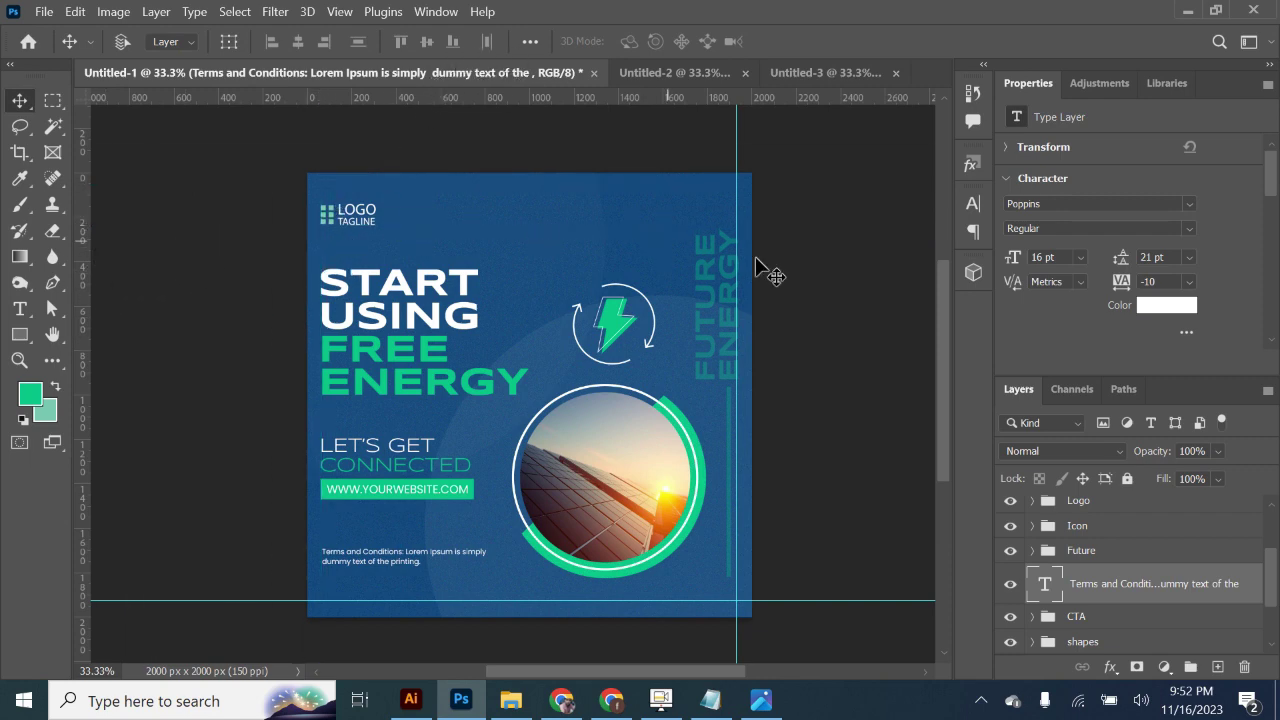
{"action": "left_click_drag", "start_coordinate": [736, 258], "coordinate": [85, 305]}
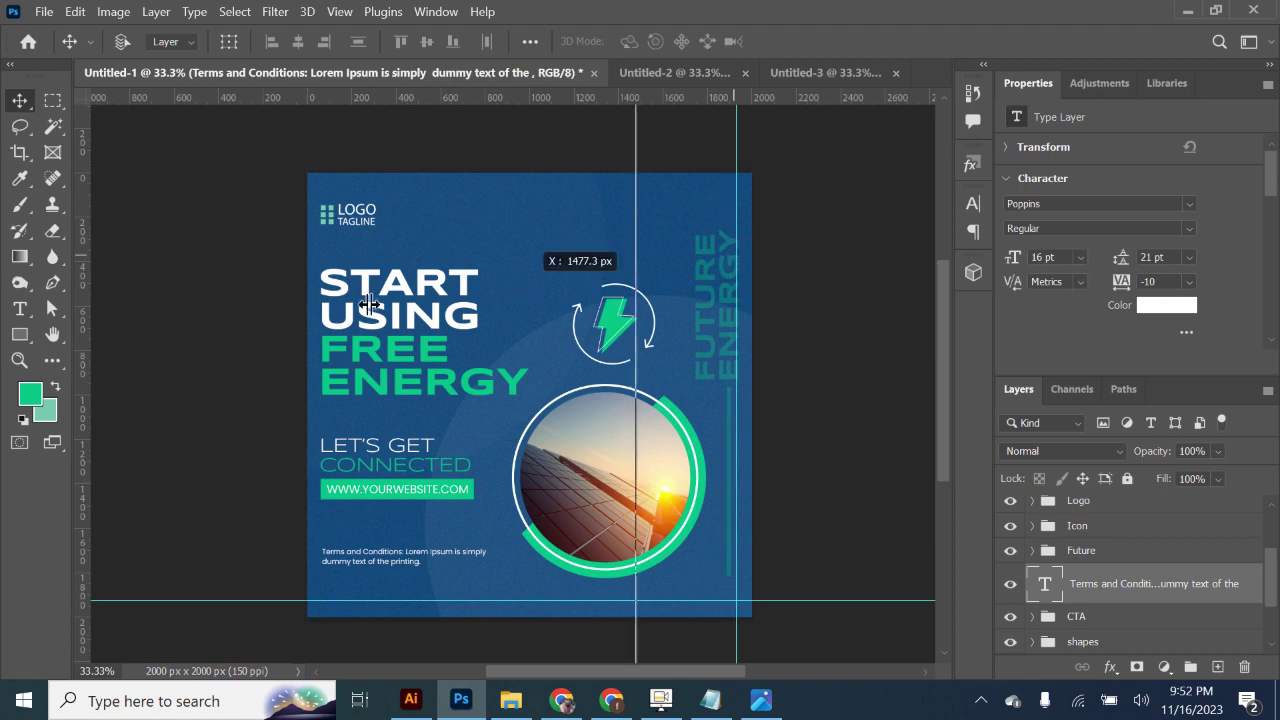
{"action": "left_click_drag", "start_coordinate": [395, 600], "coordinate": [500, 100]}
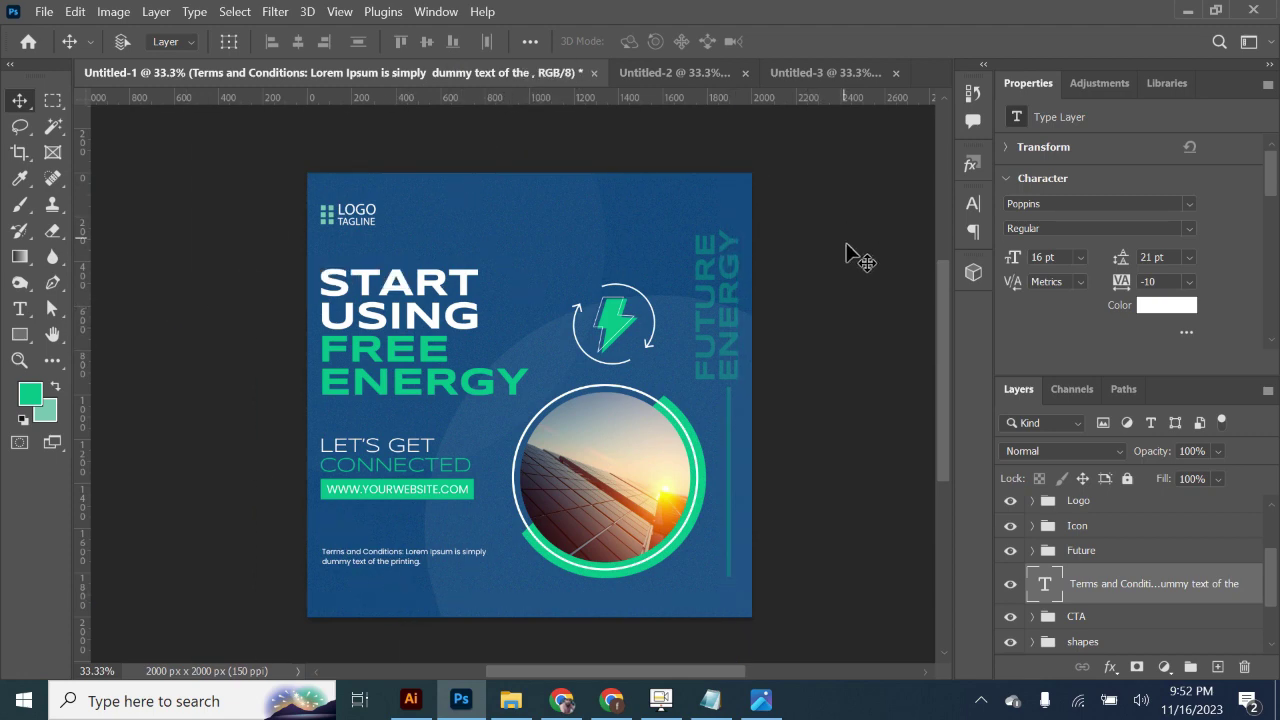
{"action": "left_click_drag", "start_coordinate": [731, 389], "coordinate": [693, 427]}
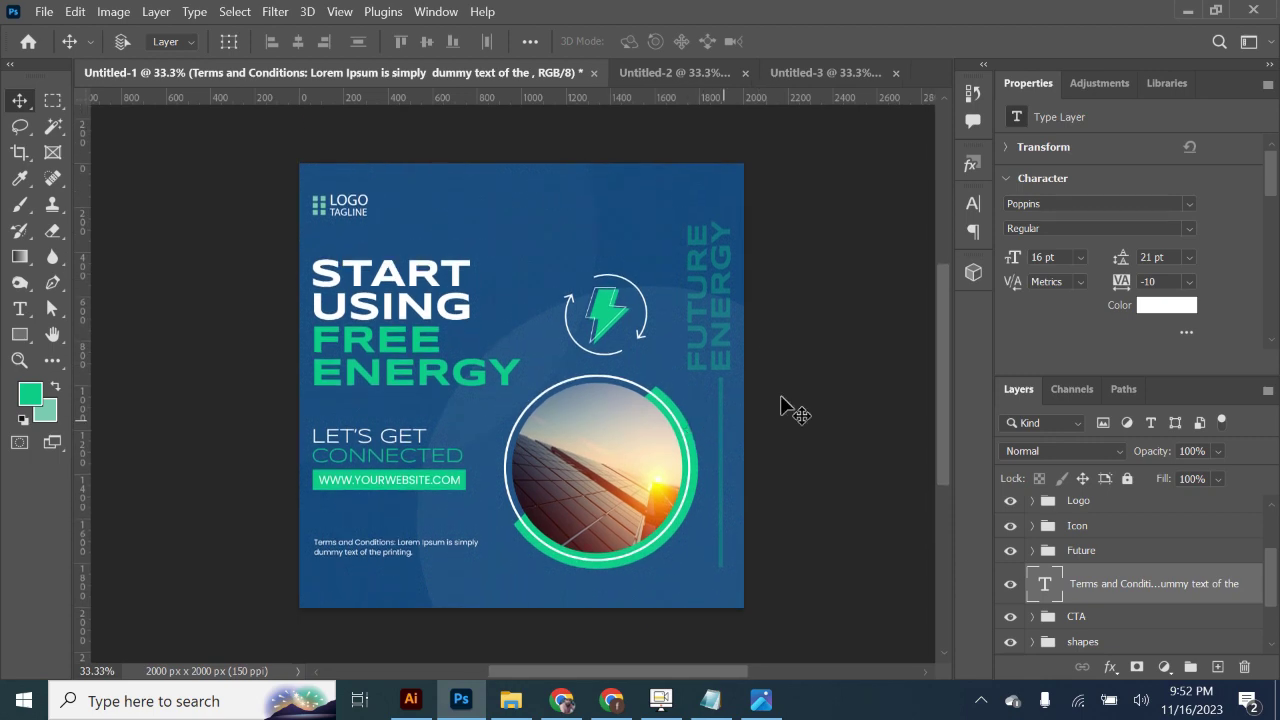
Step: Lower the lightning Icon group's opacity to 42% and hide it
{"action": "left_click", "coordinate": [601, 313]}
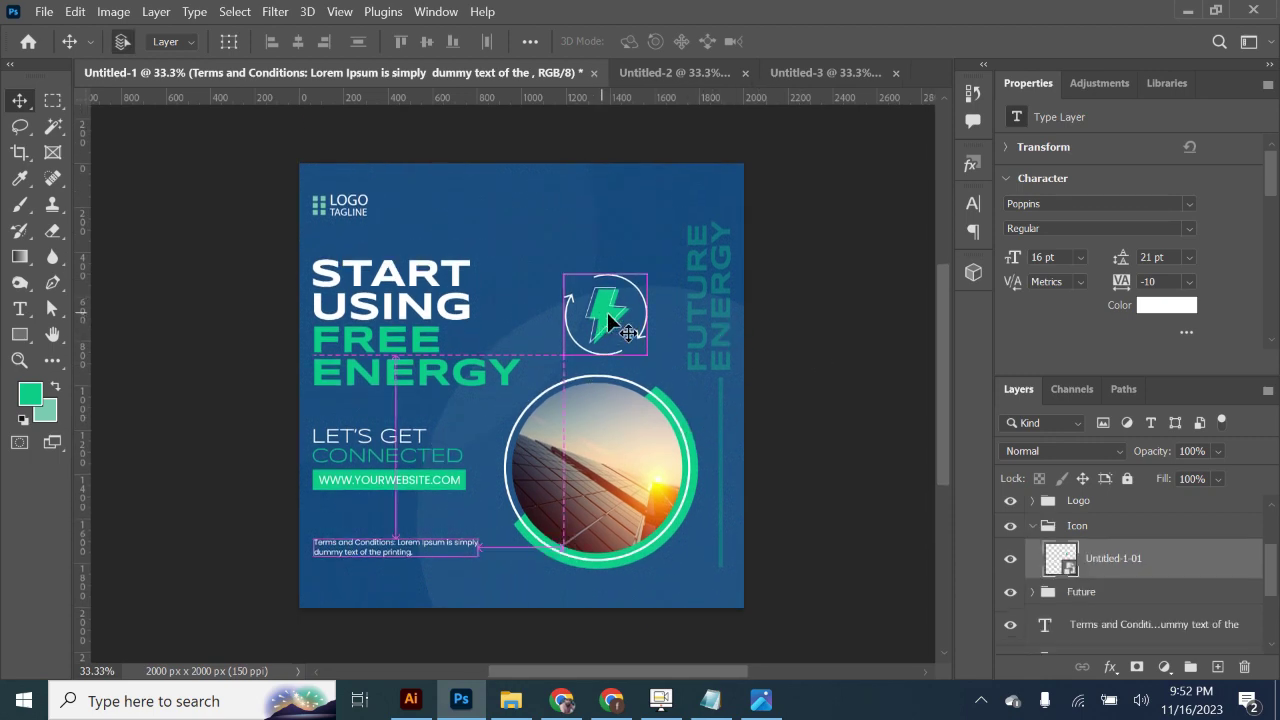
{"action": "left_click", "coordinate": [1032, 526]}
{"action": "left_click", "coordinate": [1010, 526]}
{"action": "left_click", "coordinate": [1010, 526]}
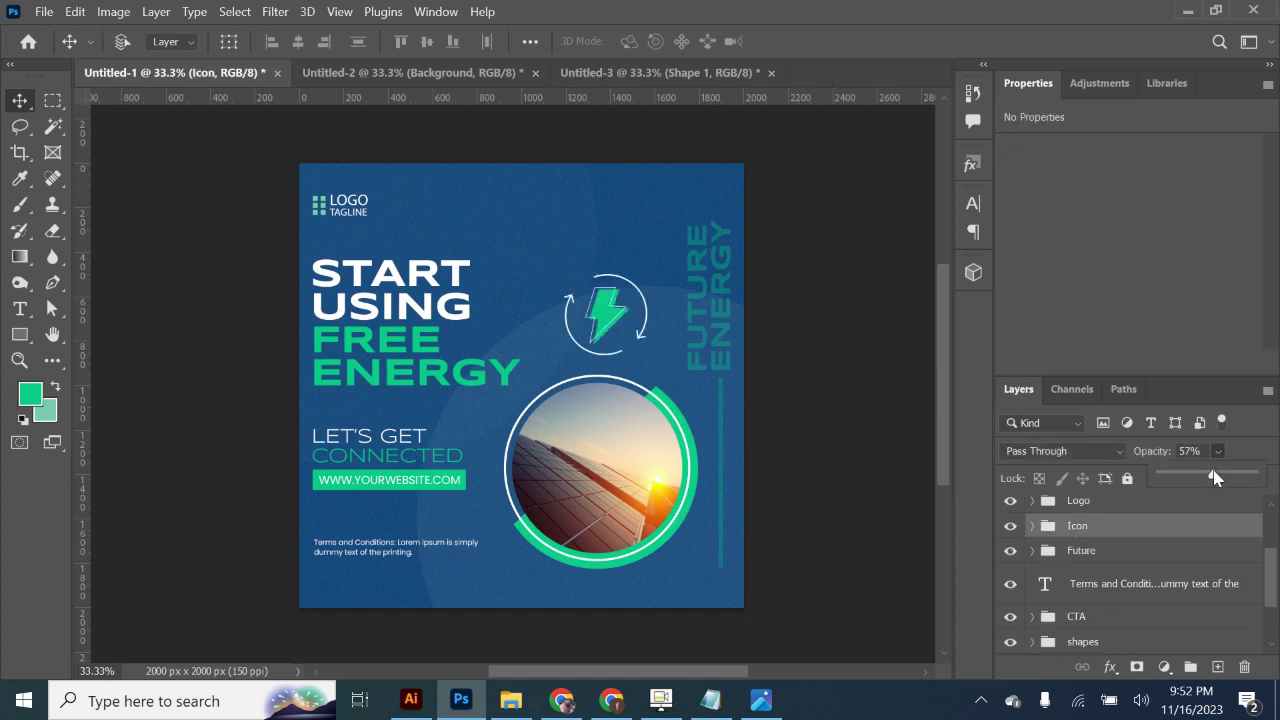
{"action": "left_click_drag", "start_coordinate": [1215, 477], "coordinate": [1211, 477]}
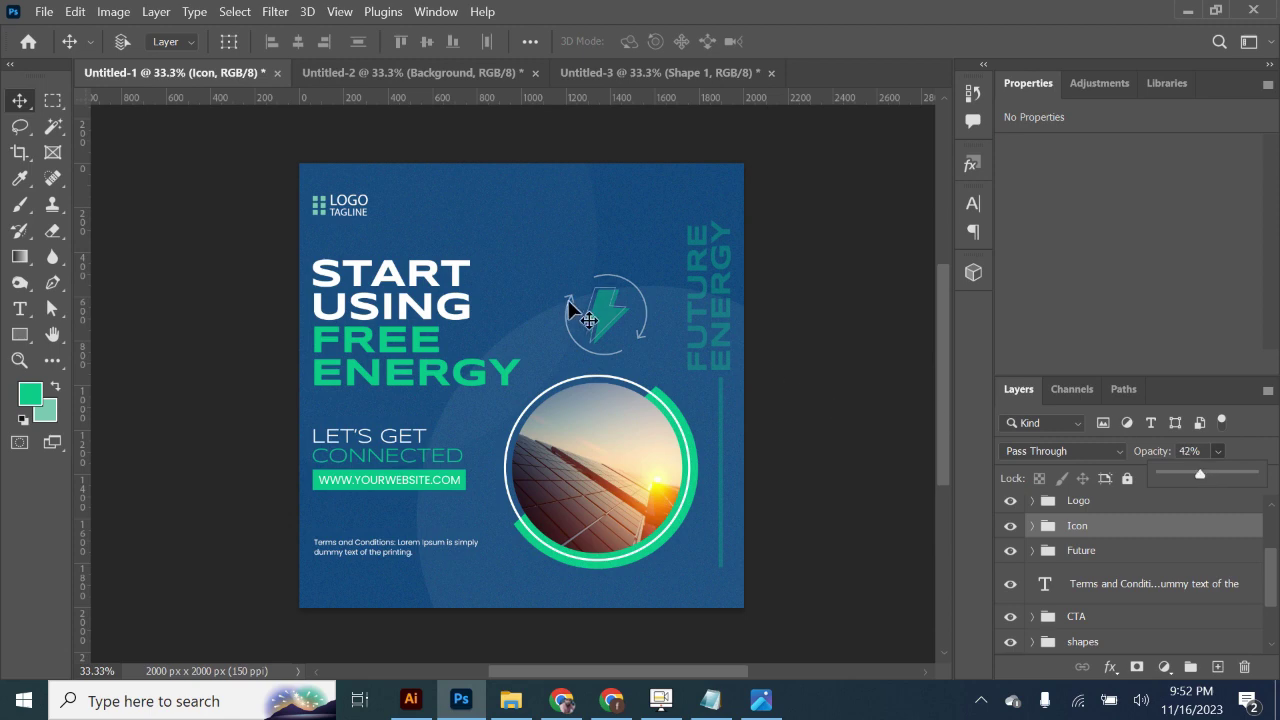
{"action": "left_click", "coordinate": [1010, 525]}
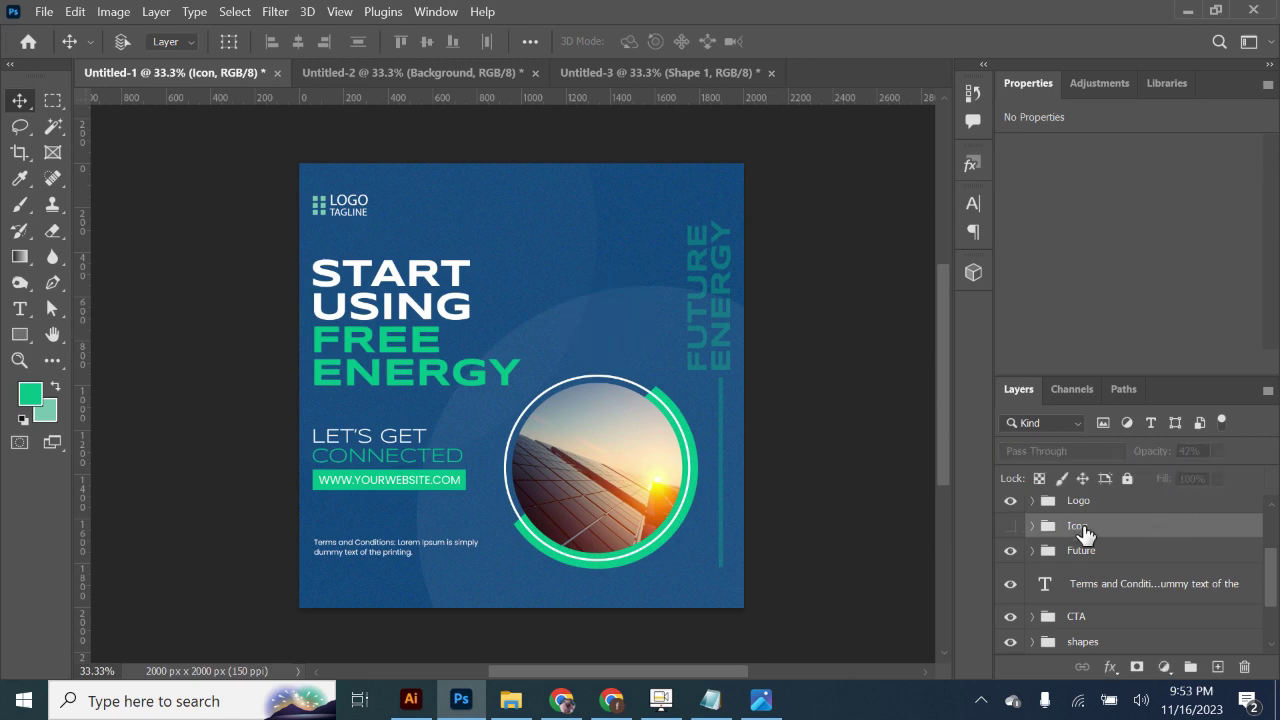
Step: Draw a 360 px green circle just above the solar-panel photo
{"action": "right_click", "coordinate": [19, 334]}
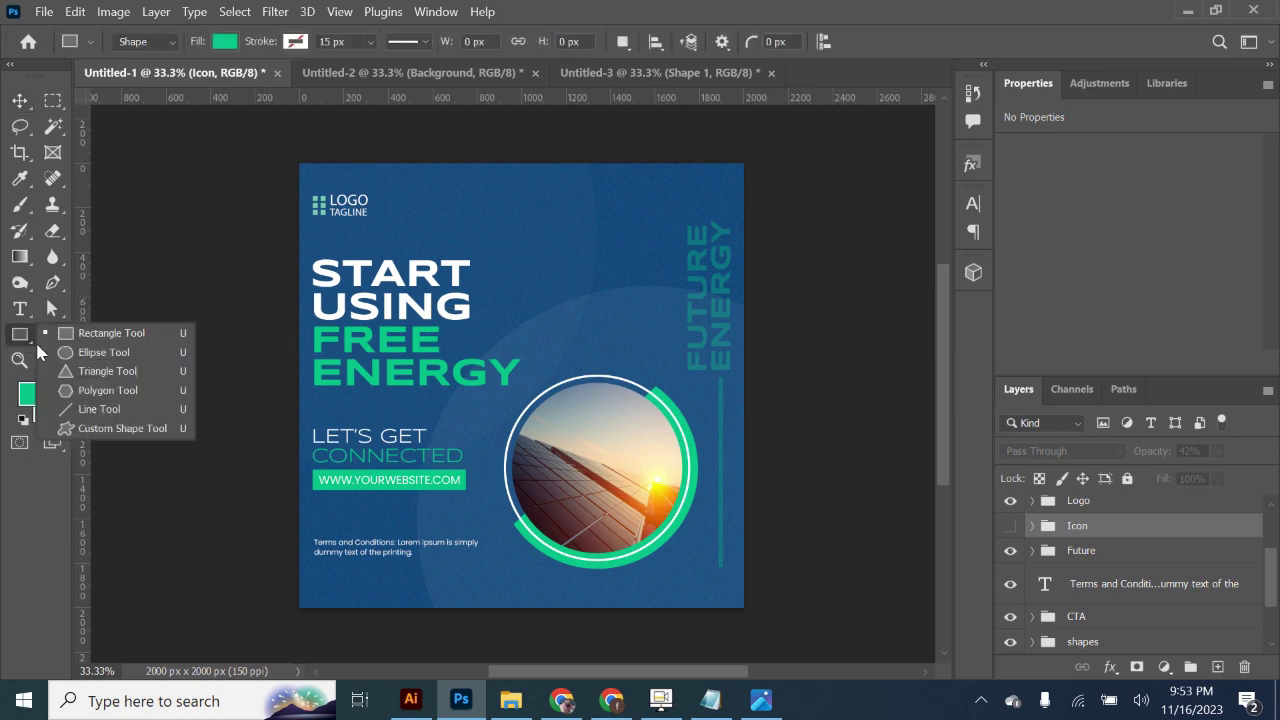
{"action": "left_click", "coordinate": [85, 343]}
{"action": "left_click_drag", "start_coordinate": [613, 335], "coordinate": [652, 374]}
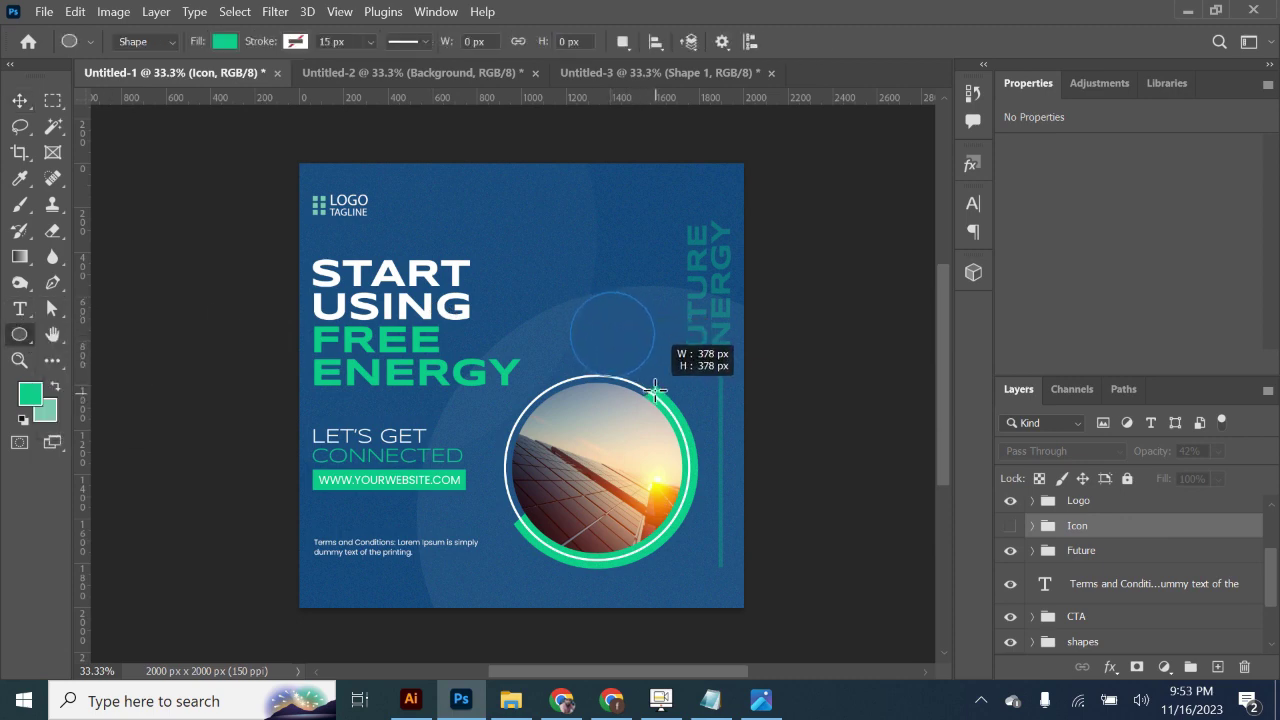
{"action": "left_click", "coordinate": [19, 101]}
{"action": "left_click_drag", "start_coordinate": [612, 335], "coordinate": [608, 347]}
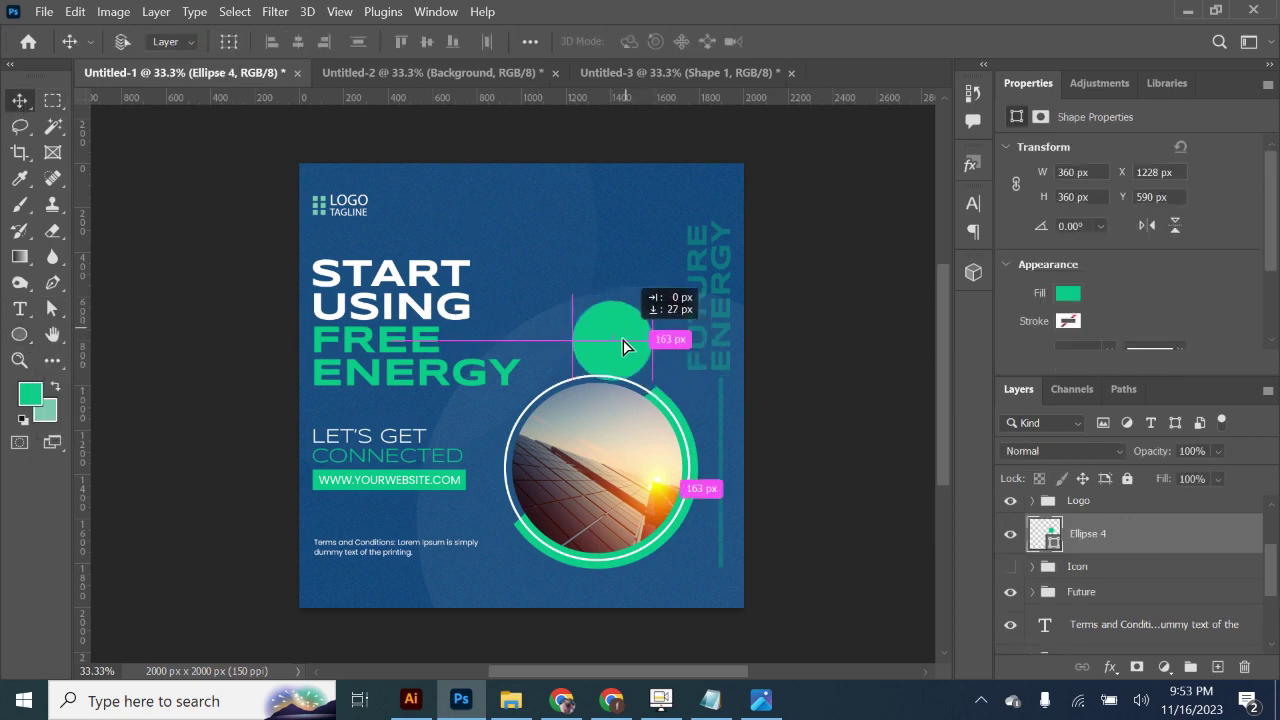
Step: Move the Ellipse 4 layer above the Image group to the top of the stack
{"action": "mouse_move", "coordinate": [1115, 540]}
{"action": "left_mouse_down"}
{"action": "mouse_move", "coordinate": [1107, 480]}
{"action": "mouse_move", "coordinate": [1108, 491]}
{"action": "left_mouse_up"}
{"action": "left_click_drag", "start_coordinate": [1088, 630], "coordinate": [1101, 499]}
{"action": "left_click", "coordinate": [1032, 573]}
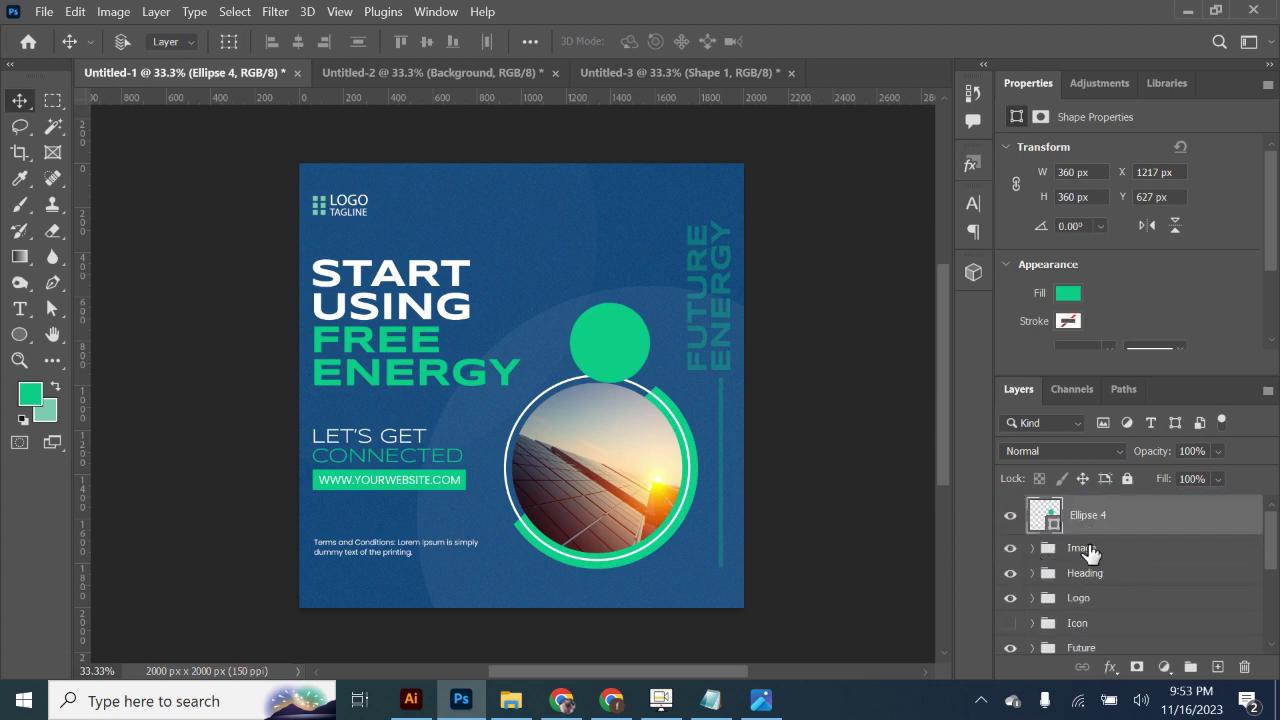
{"action": "left_click", "coordinate": [19, 308]}
{"action": "left_click", "coordinate": [552, 240]}
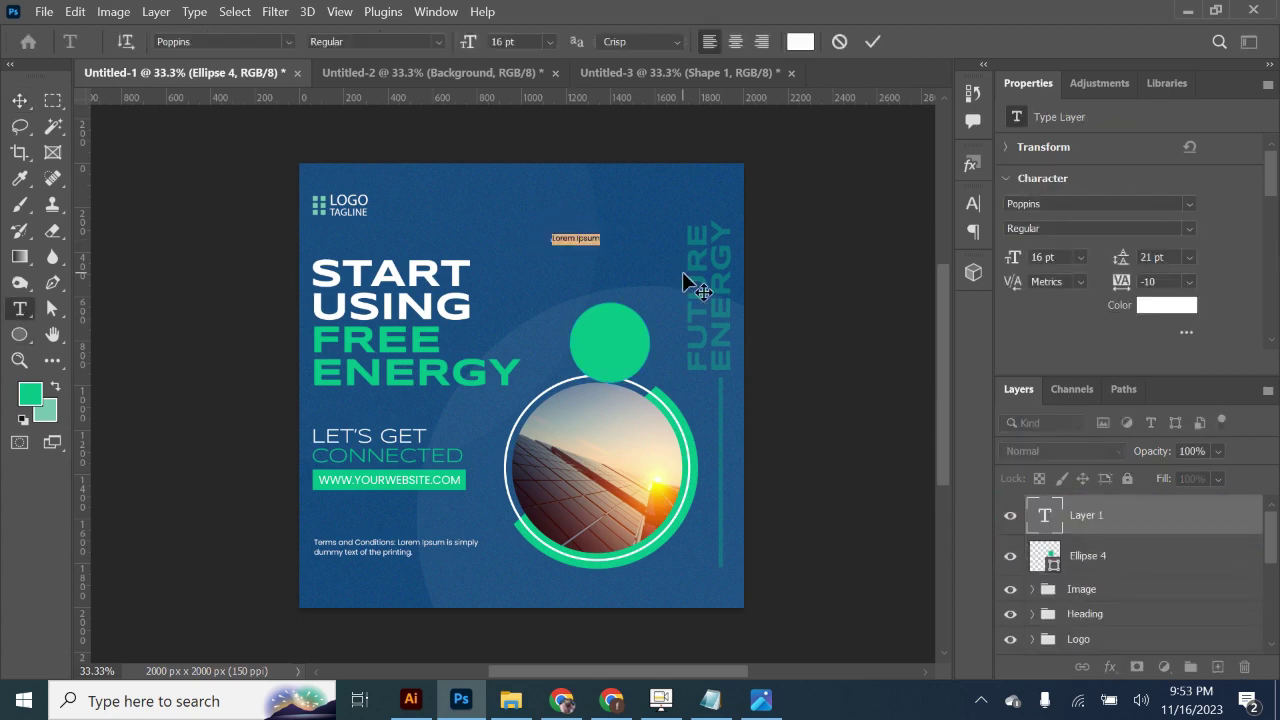
Step: Type 50%, enlarge it and set it in the Syncopate font
{"action": "type", "text": "So"}
{"action": "left_click", "coordinate": [20, 100]}
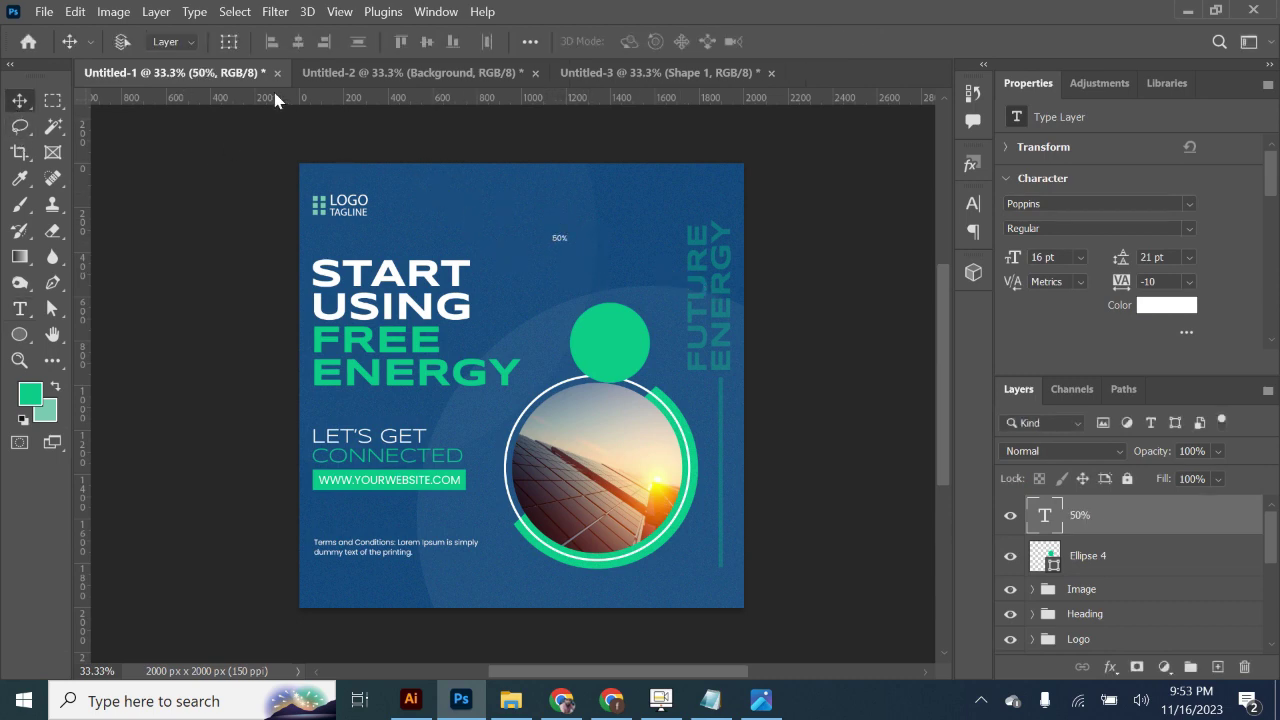
{"action": "key", "text": "ctrl+t"}
{"action": "left_click_drag", "start_coordinate": [572, 244], "coordinate": [590, 260]}
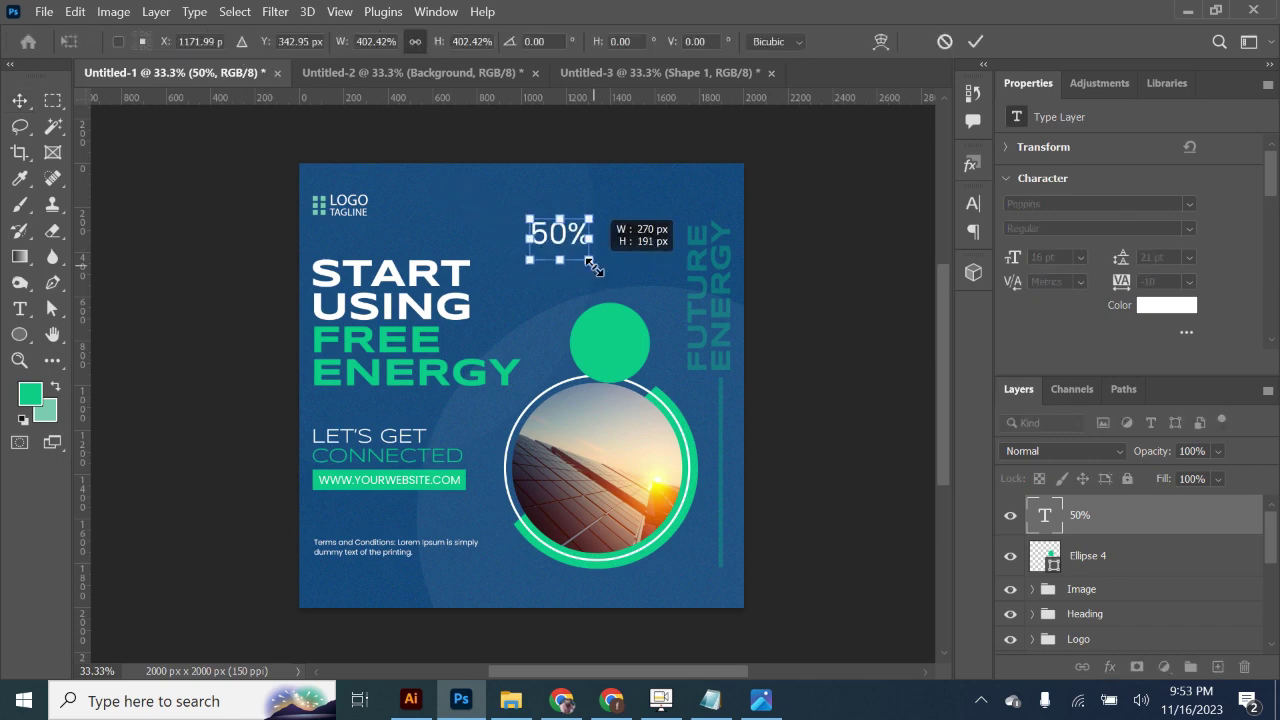
{"action": "left_click", "coordinate": [975, 41]}
{"action": "left_click", "coordinate": [972, 203]}
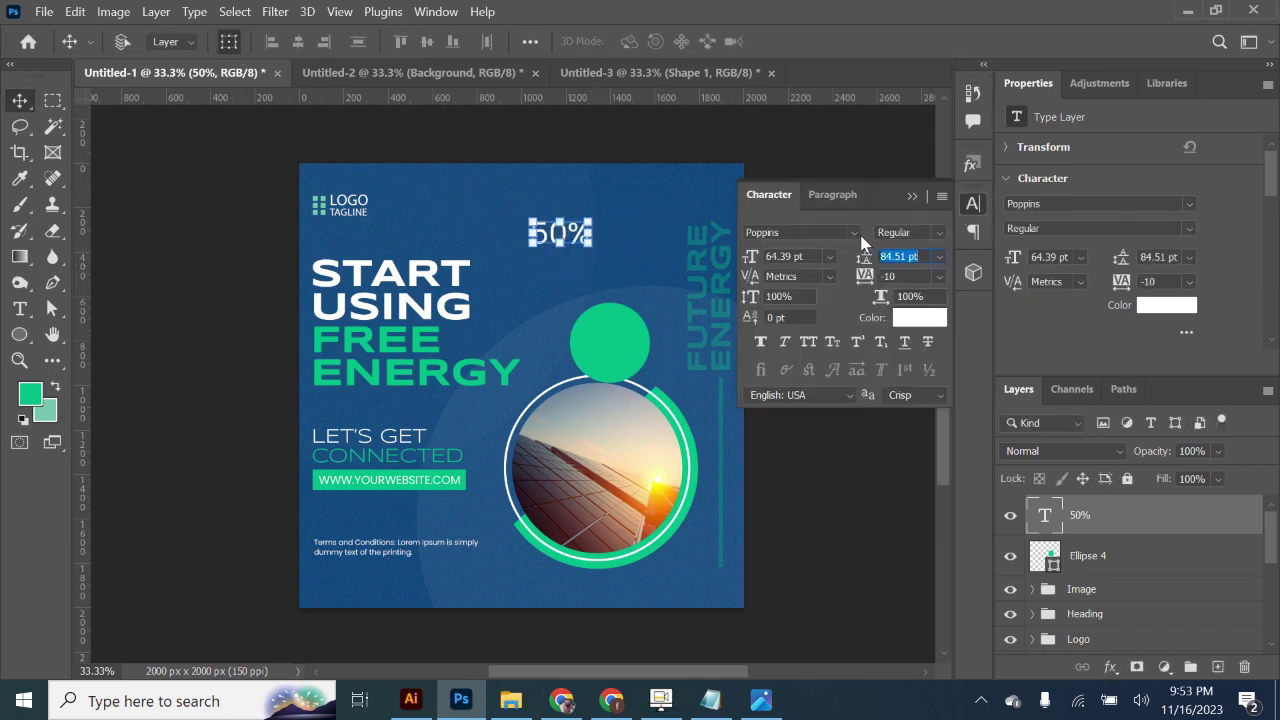
{"action": "left_click", "coordinate": [860, 232]}
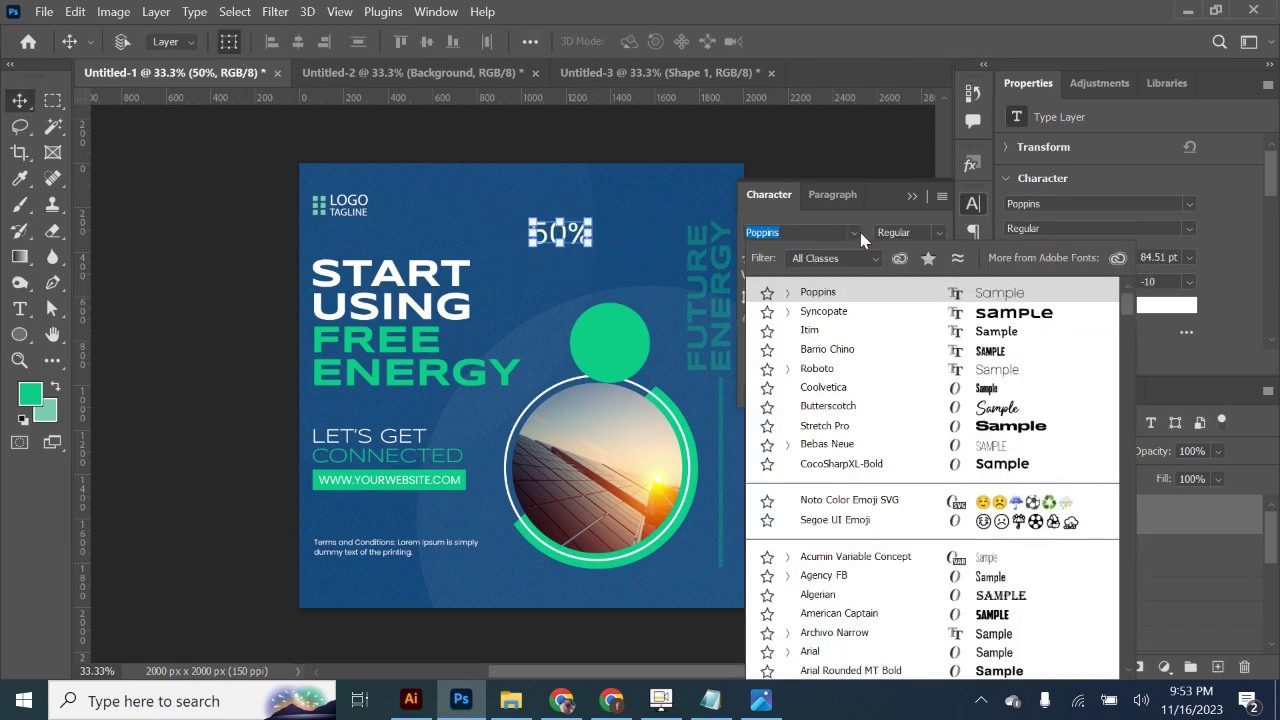
{"action": "left_click", "coordinate": [824, 312]}
Step: Make 50% bold, scale it to 43.48 pt on the green circle, and copy it below
{"action": "left_click", "coordinate": [228, 45]}
{"action": "left_click_drag", "start_coordinate": [598, 257], "coordinate": [645, 357]}
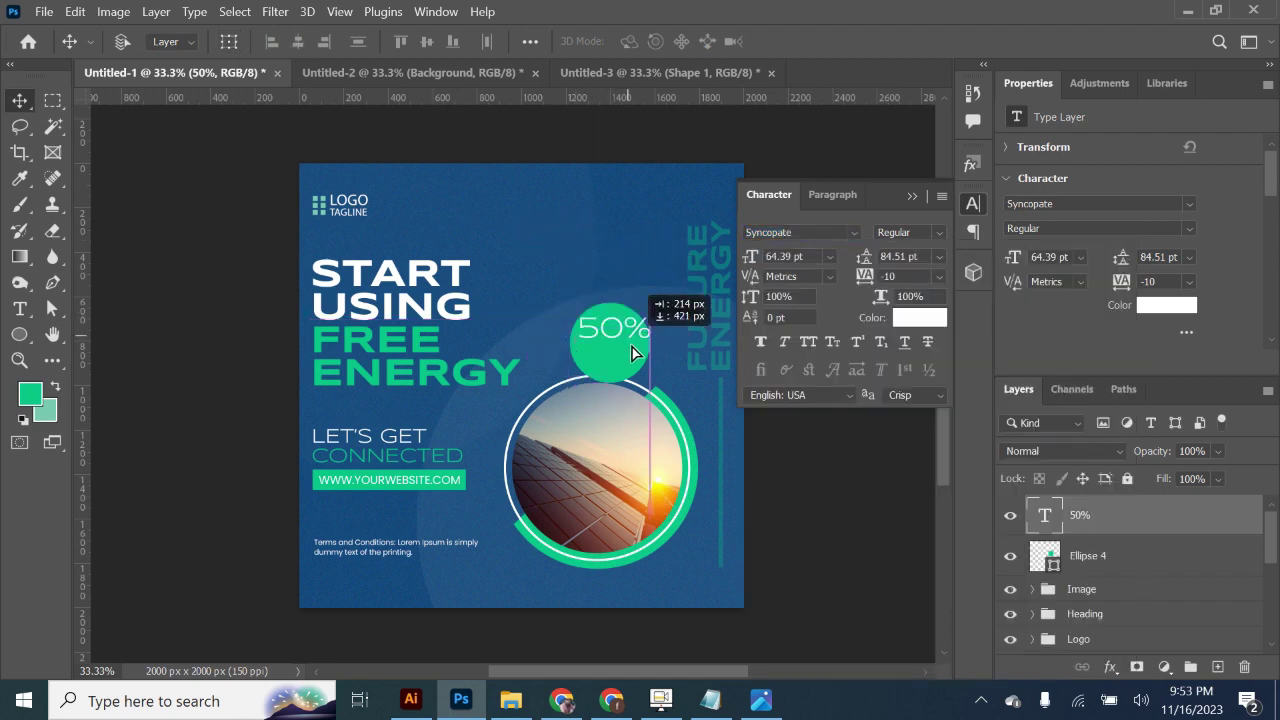
{"action": "left_click", "coordinate": [939, 232]}
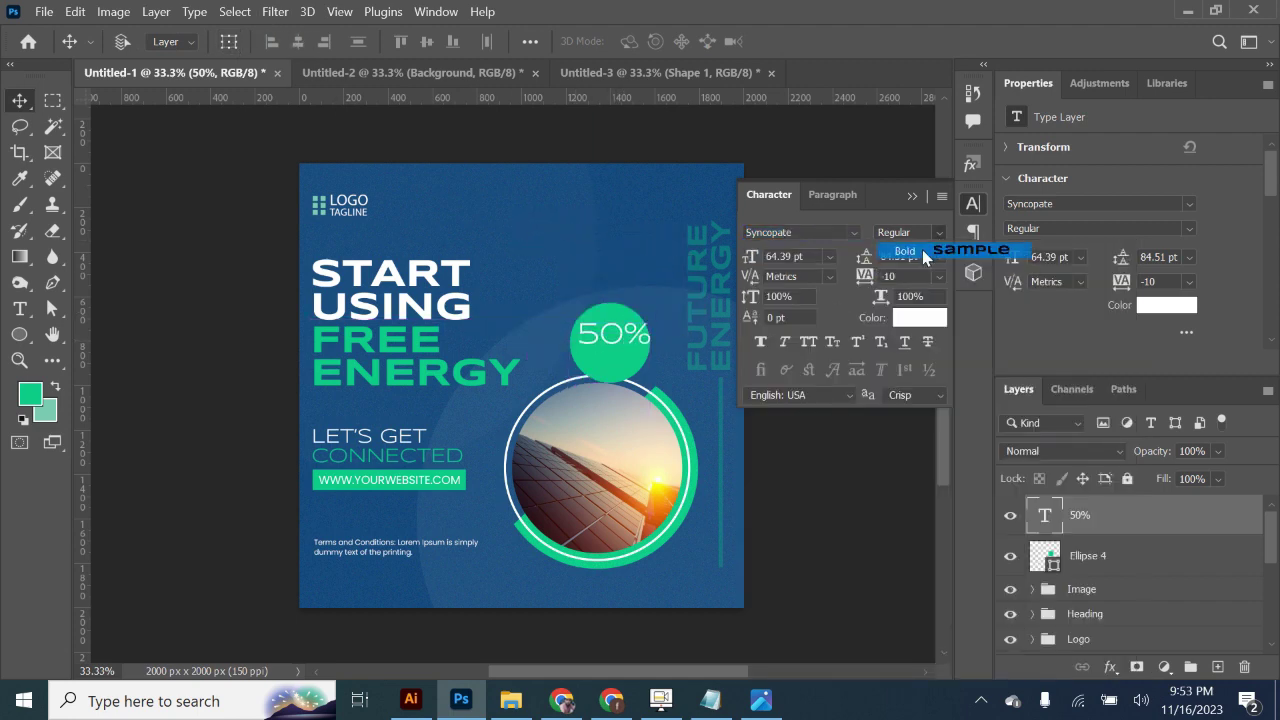
{"action": "left_click", "coordinate": [900, 248]}
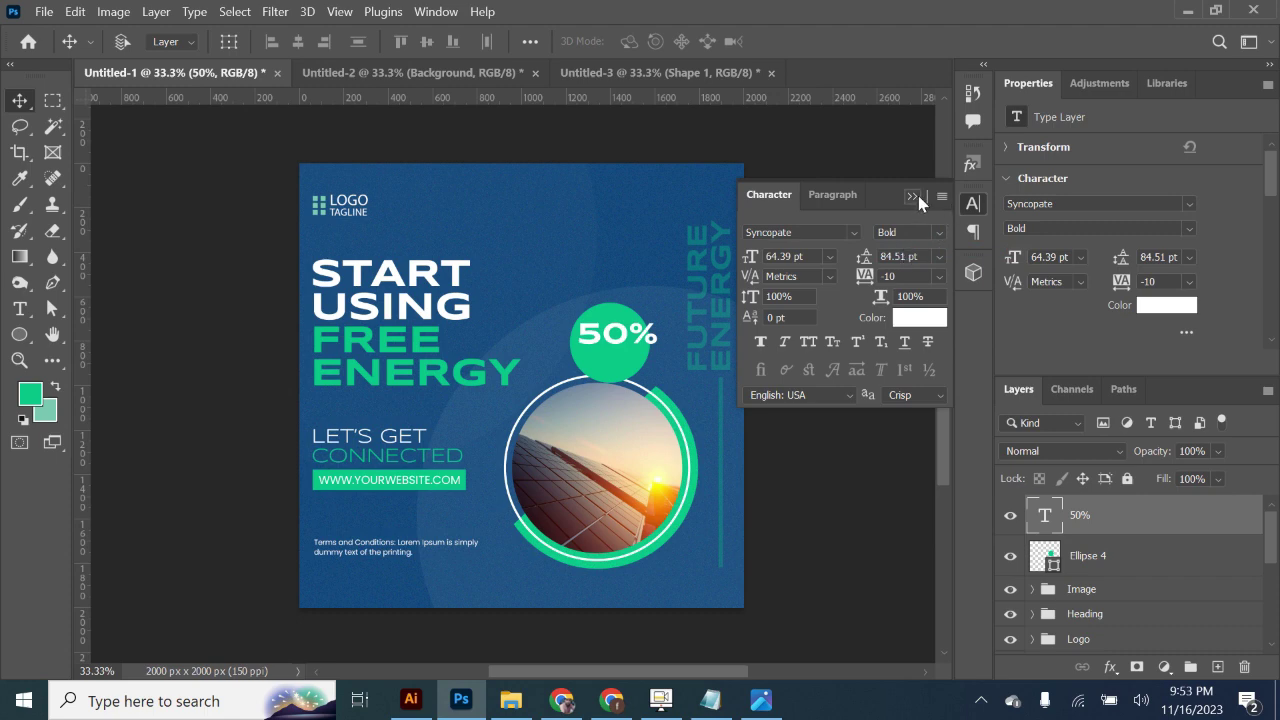
{"action": "left_click", "coordinate": [918, 195]}
{"action": "key", "text": "ctrl+t"}
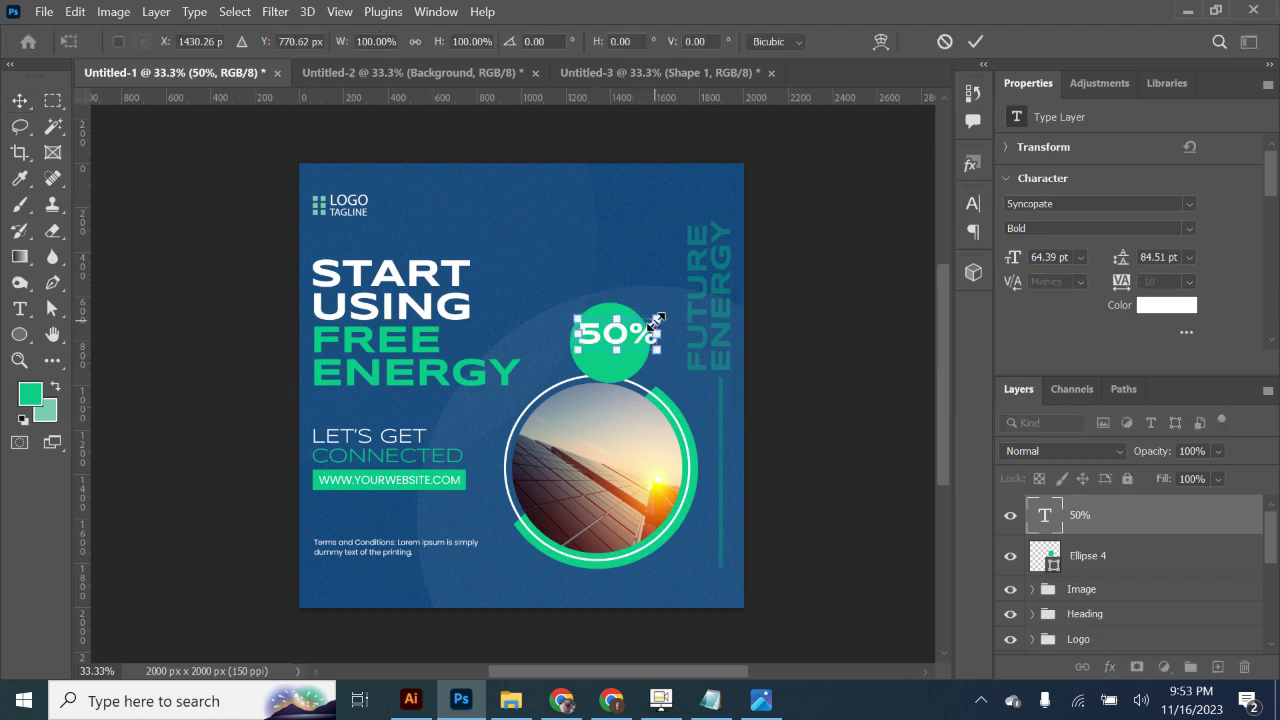
{"action": "left_click_drag", "start_coordinate": [658, 318], "coordinate": [648, 323]}
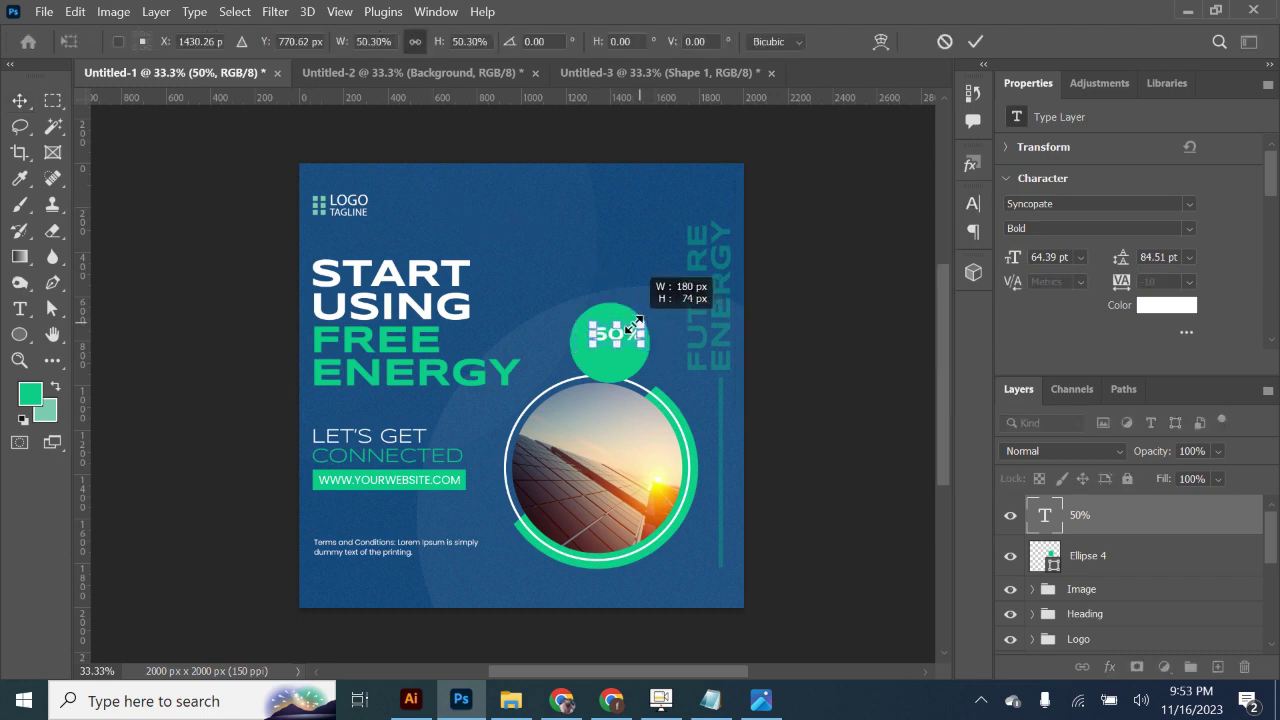
{"action": "left_click", "coordinate": [975, 41]}
{"action": "mouse_move", "coordinate": [612, 336]}
{"action": "left_mouse_down"}
{"action": "mouse_move", "coordinate": [605, 324]}
{"action": "mouse_move", "coordinate": [621, 353]}
{"action": "left_mouse_up"}
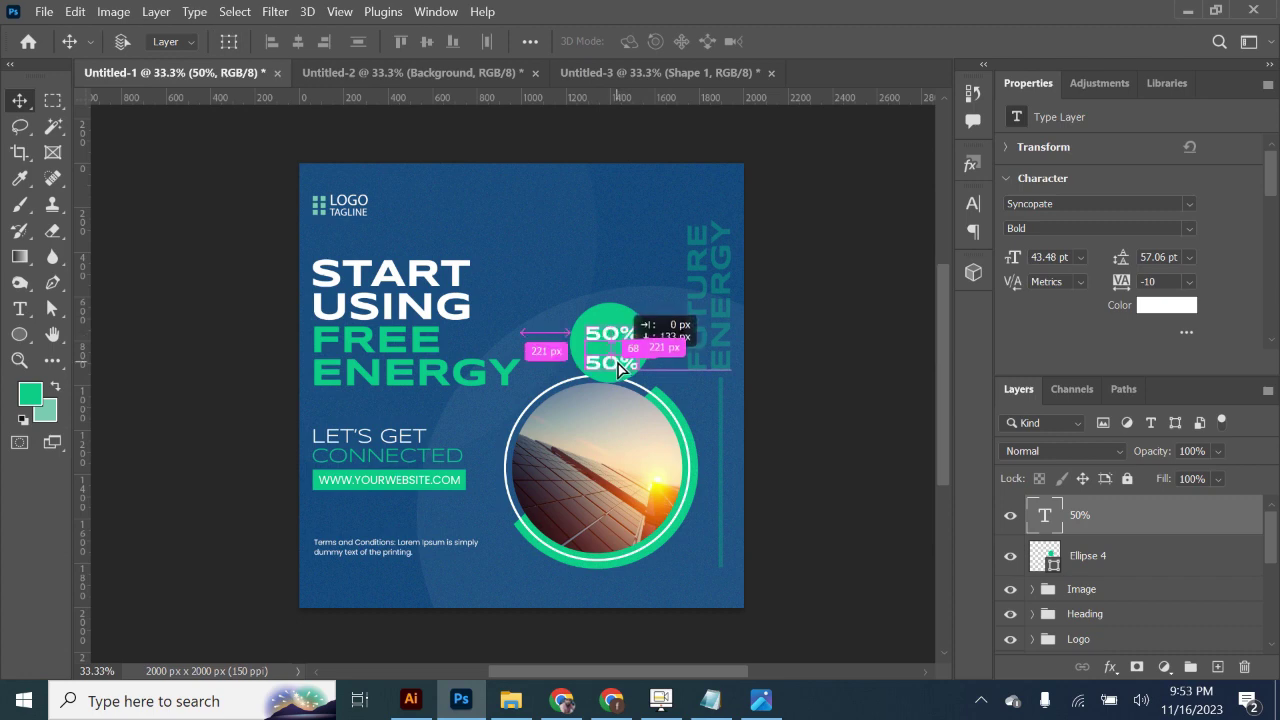
Step: Replace the lower 50% copy with OFF so the circle reads 50% OFF
{"action": "key", "text": "t"}
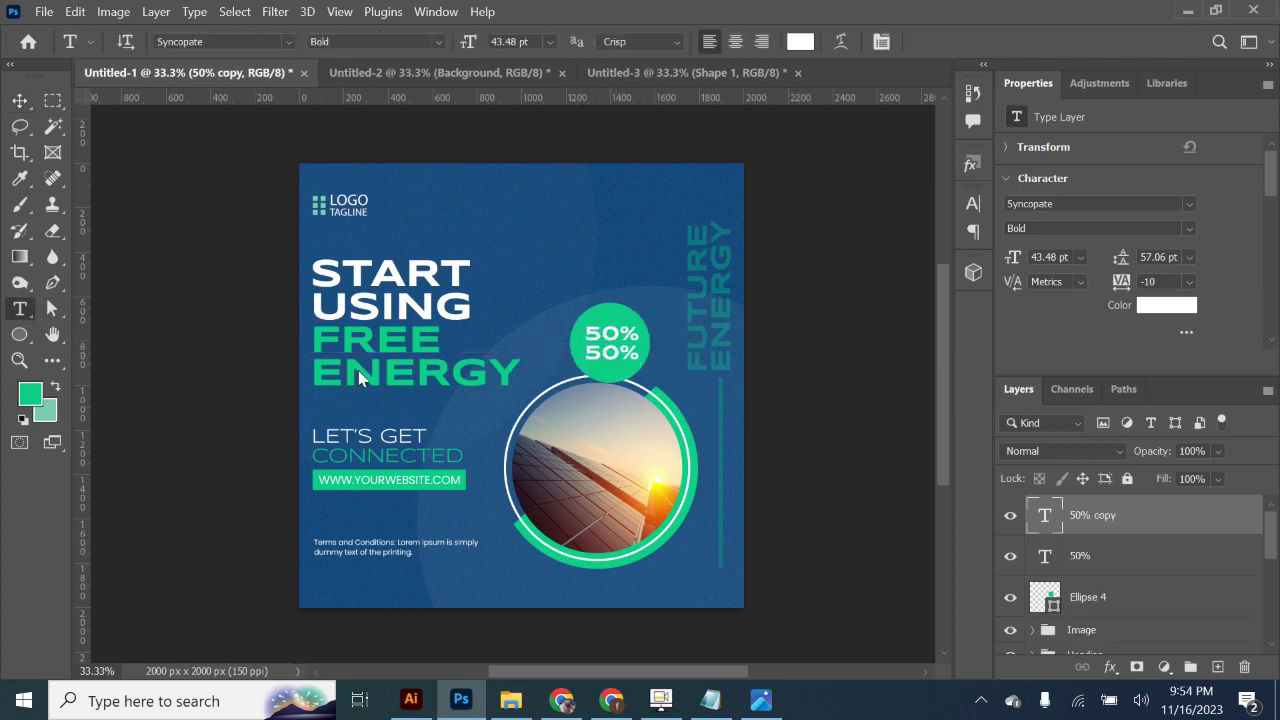
{"action": "double_click", "coordinate": [621, 353]}
{"action": "left_click", "coordinate": [621, 353]}
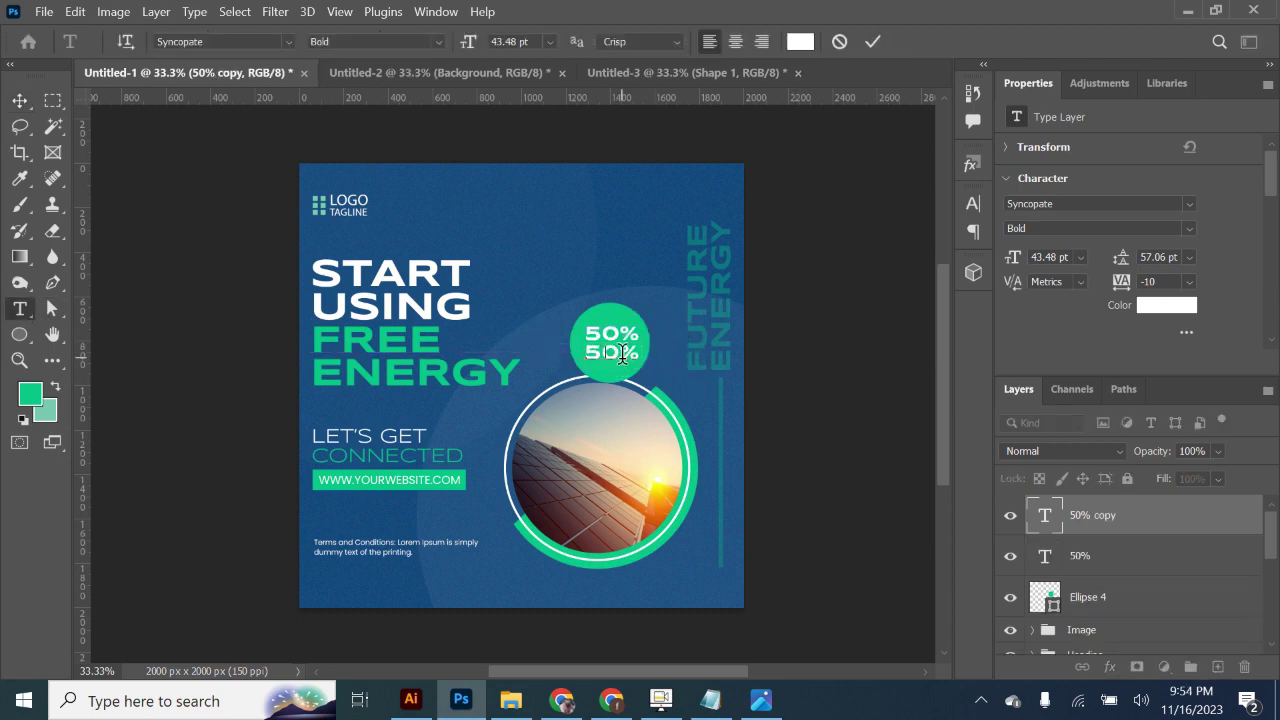
{"action": "type", "text": "OFF"}
{"action": "left_click", "coordinate": [20, 100]}
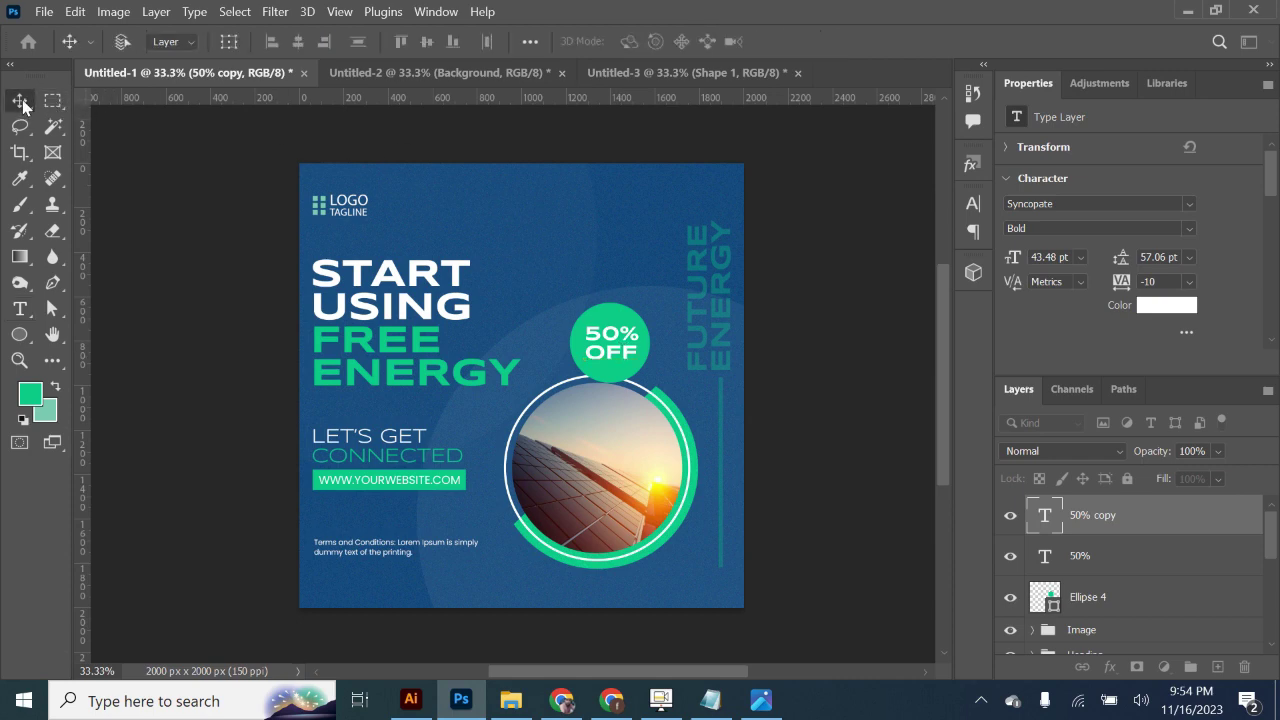
{"action": "scroll", "coordinate": [1089, 620], "scroll_direction": "down", "scroll_amount": 2}
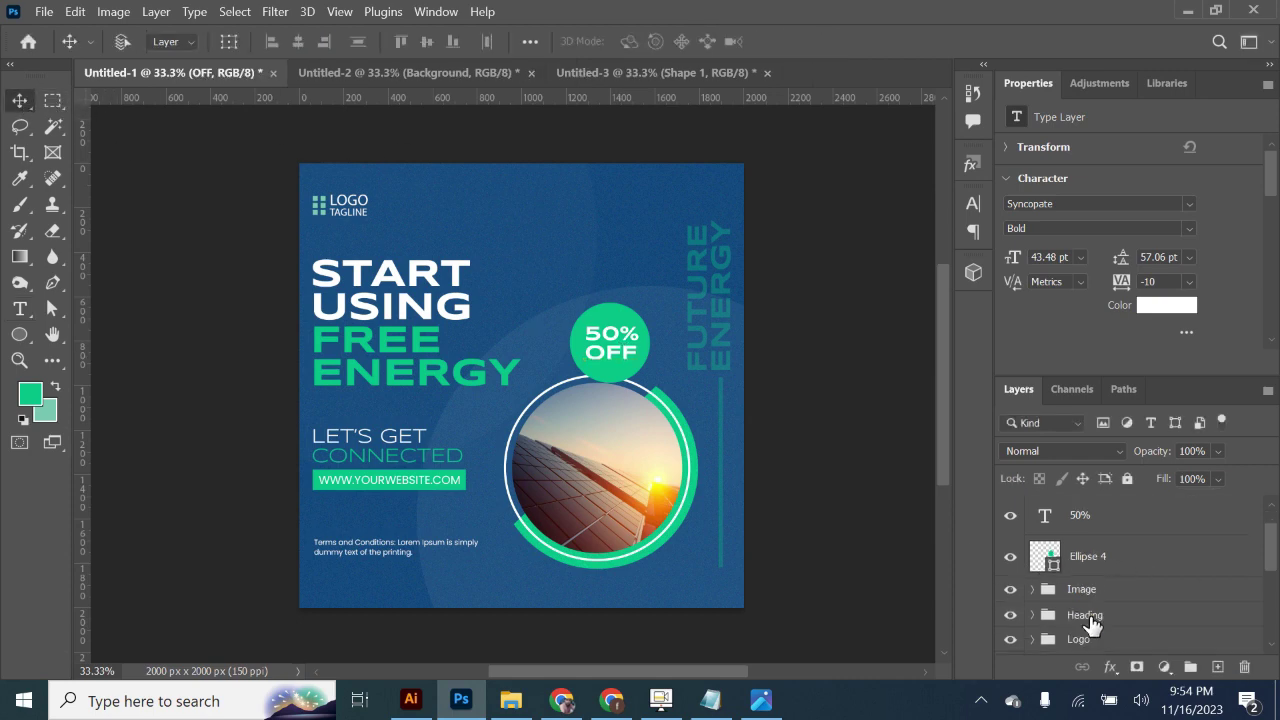
{"action": "left_click", "coordinate": [1091, 628]}
{"action": "scroll", "coordinate": [1100, 610], "scroll_direction": "up", "scroll_amount": 2}
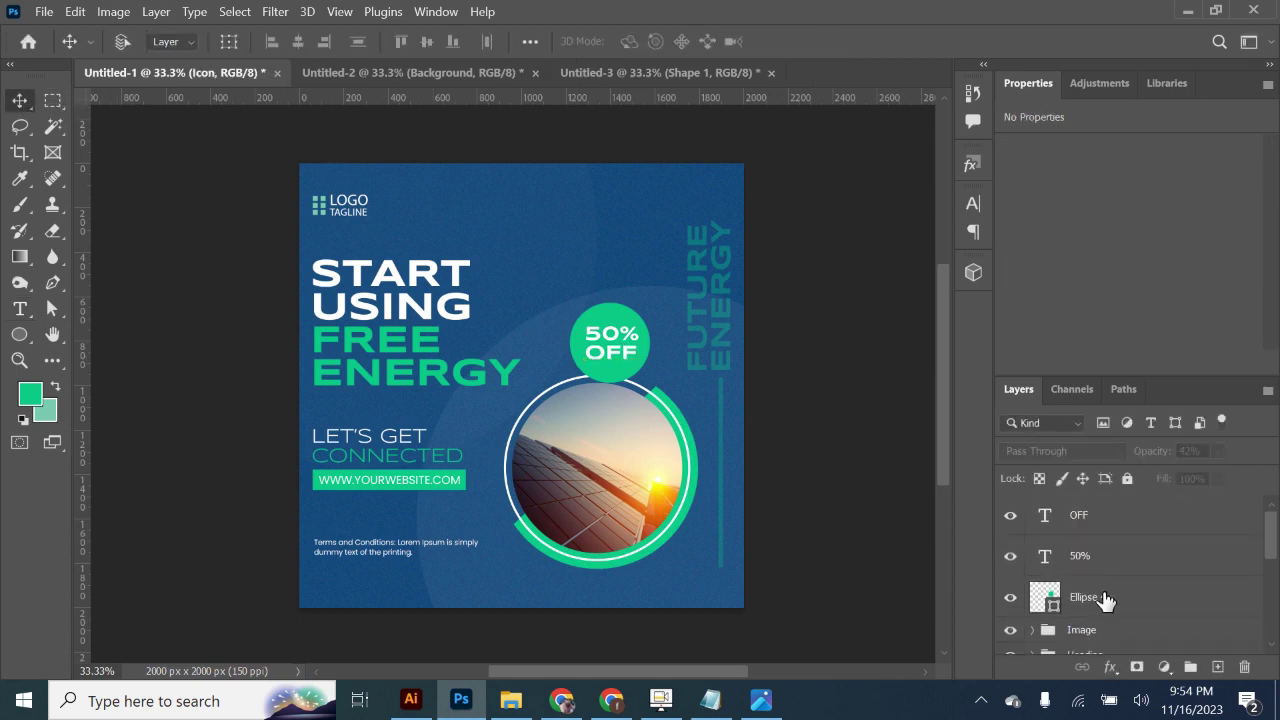
Step: Duplicate the green Ellipse 4 circle as an unfilled copy with a white outline
{"action": "left_click", "coordinate": [1105, 599]}
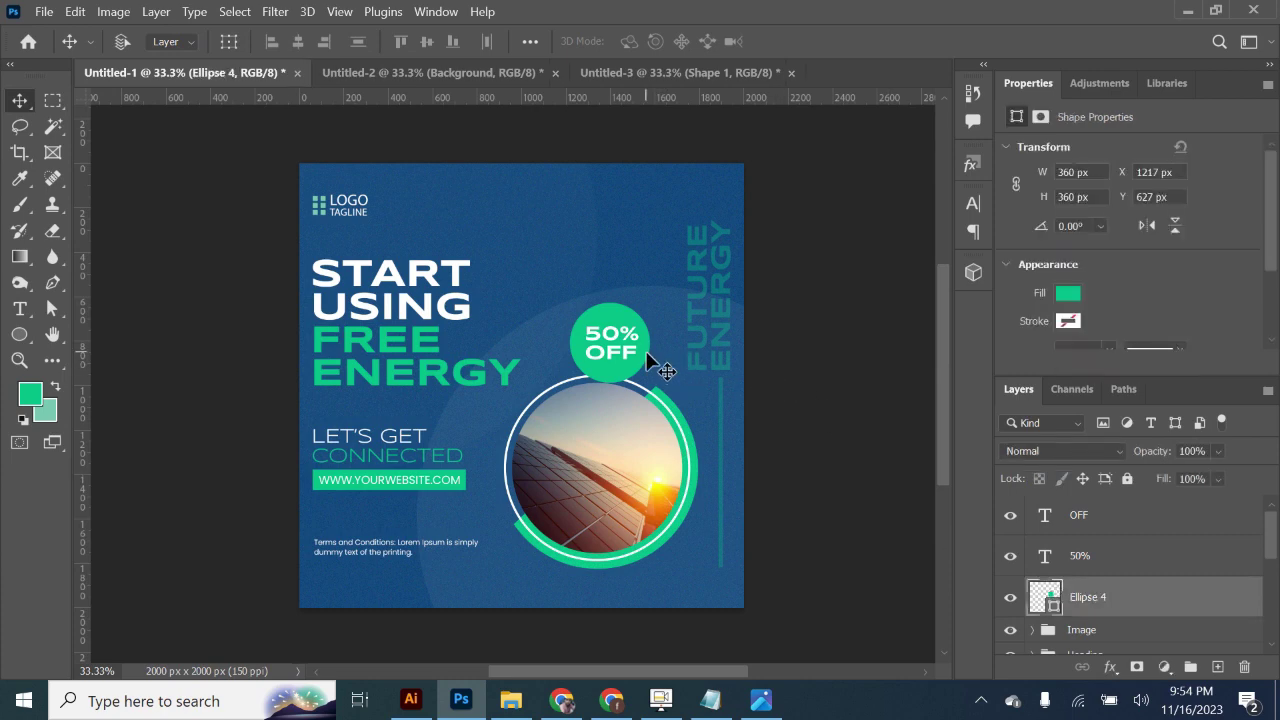
{"action": "key", "text": "ctrl+j"}
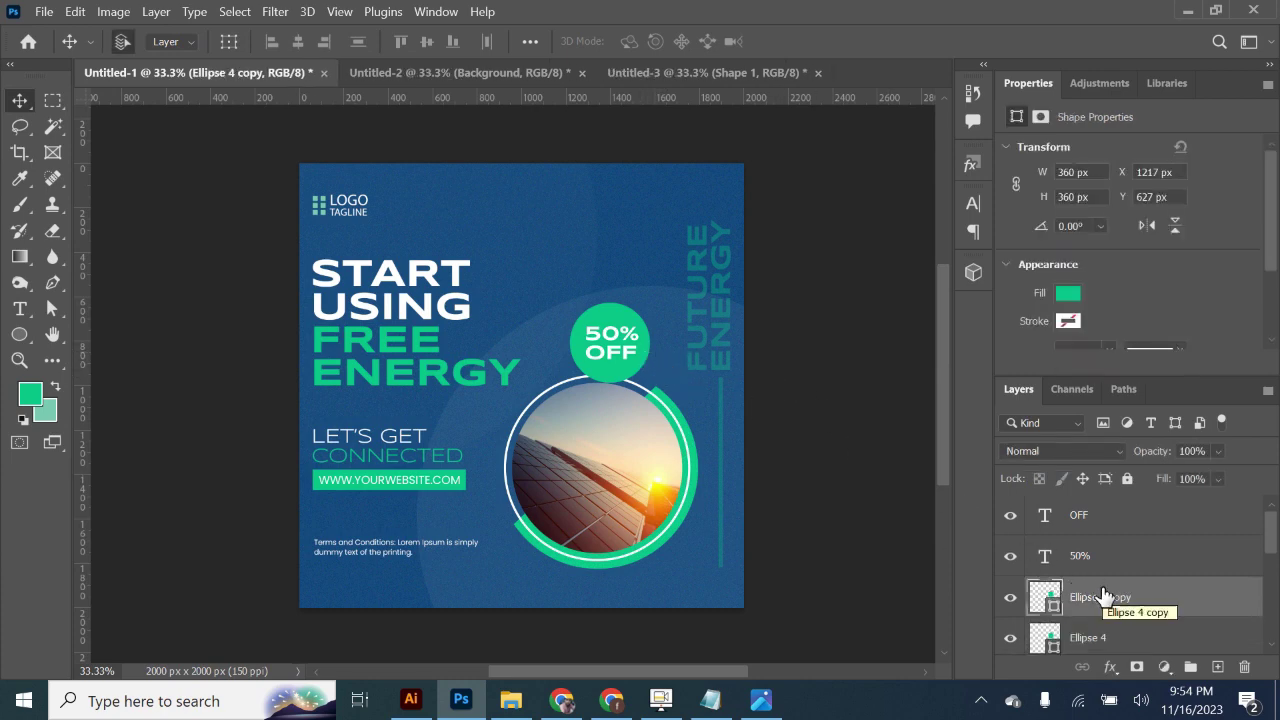
{"action": "key", "text": "u"}
{"action": "left_click", "coordinate": [225, 41]}
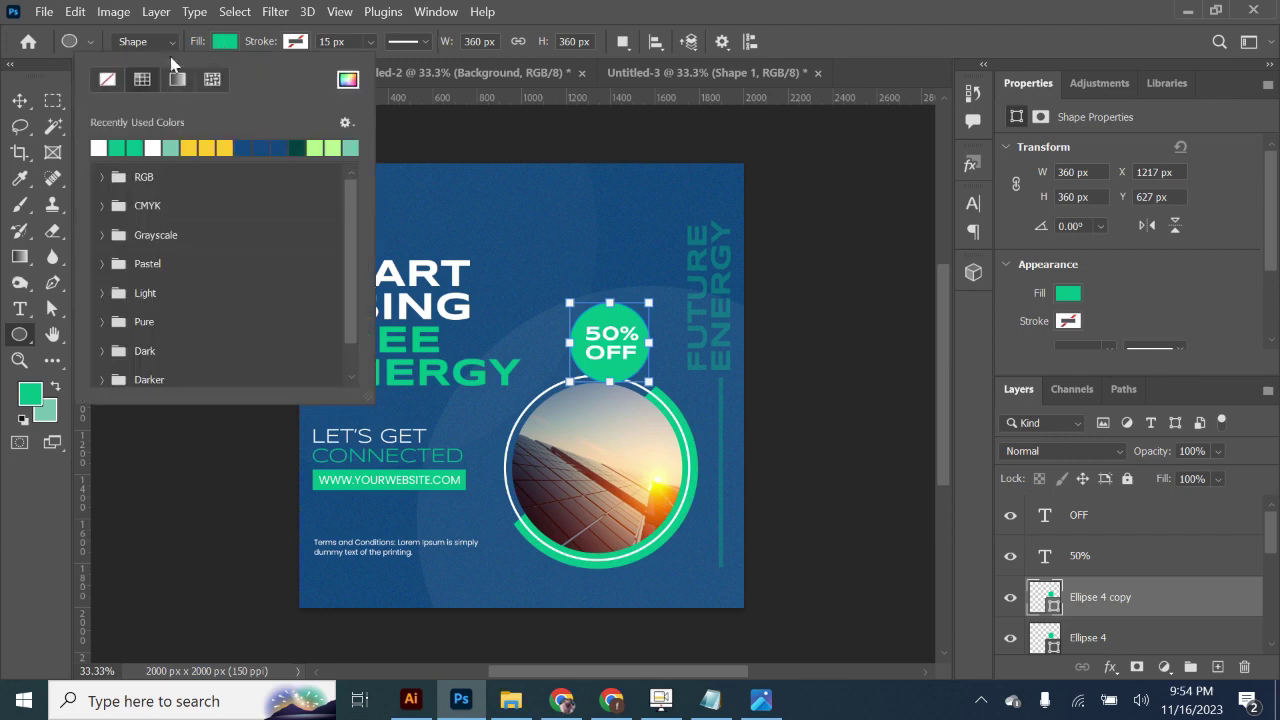
{"action": "left_click", "coordinate": [107, 79]}
{"action": "left_click", "coordinate": [305, 44]}
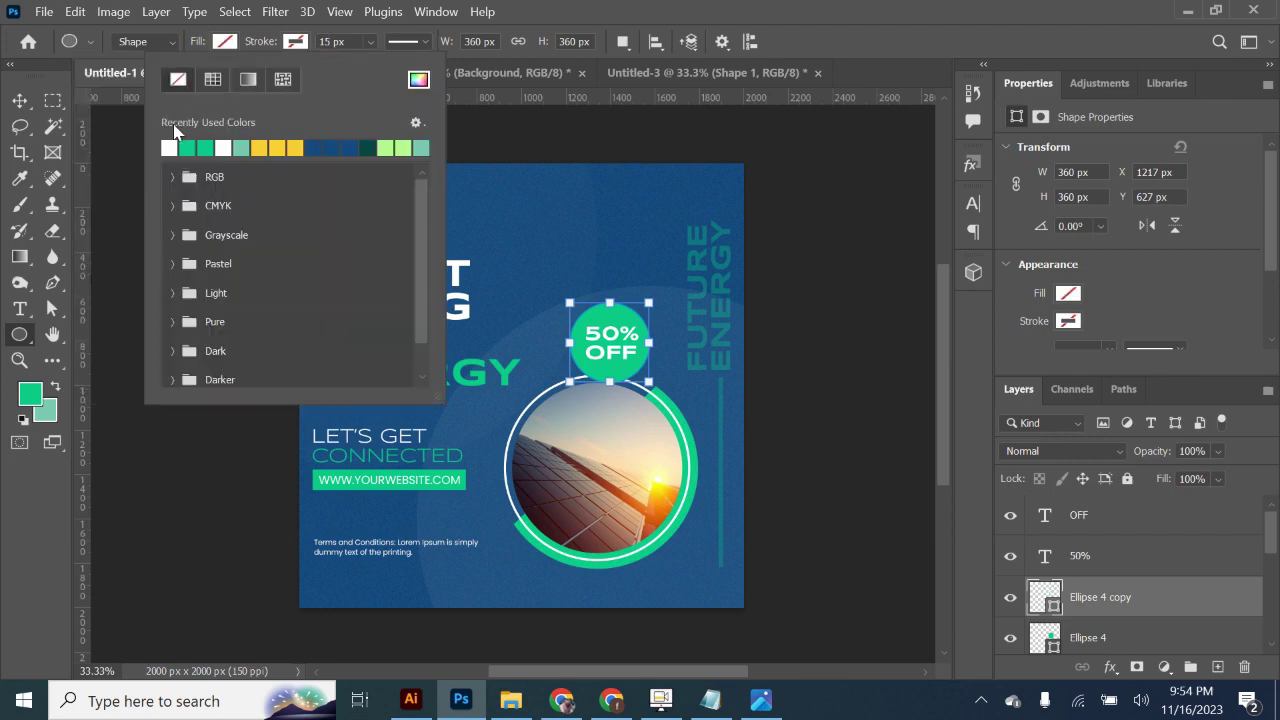
{"action": "left_click", "coordinate": [168, 140]}
{"action": "left_click", "coordinate": [330, 38]}
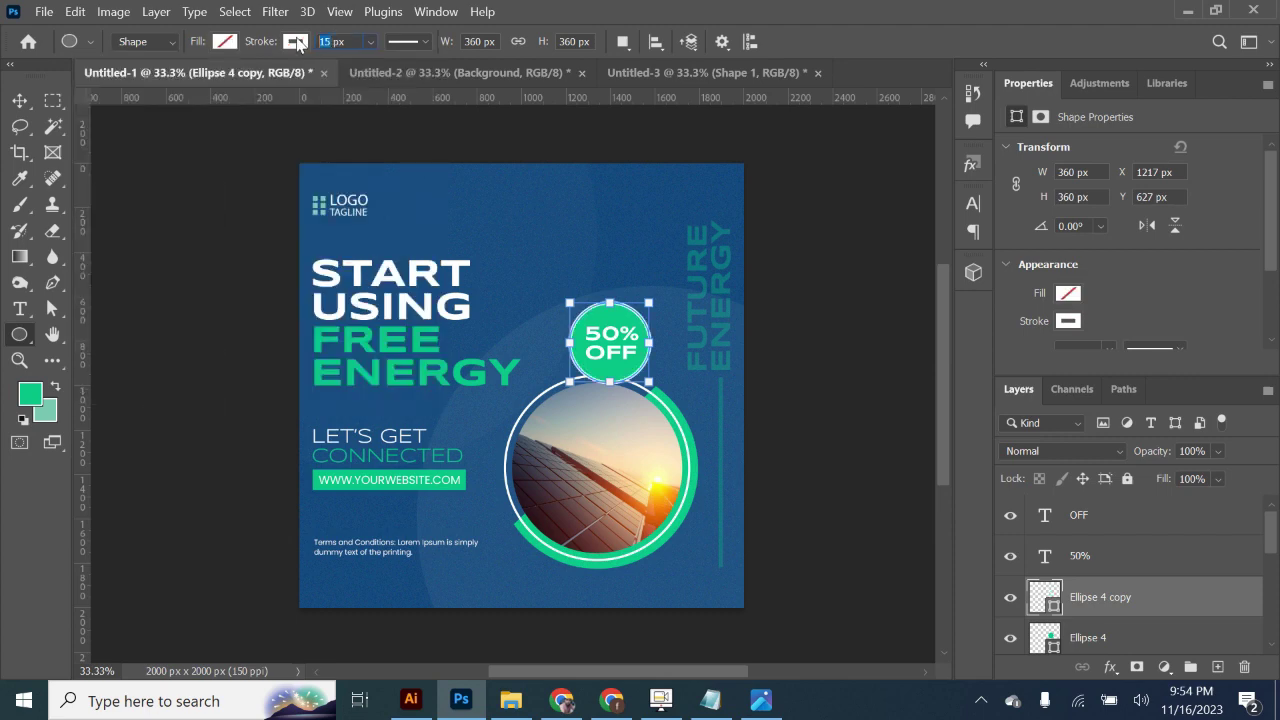
Step: Set the ring's stroke to 8 px and shrink it to about 315 px
{"action": "type", "text": "8"}
{"action": "key", "text": "Return"}
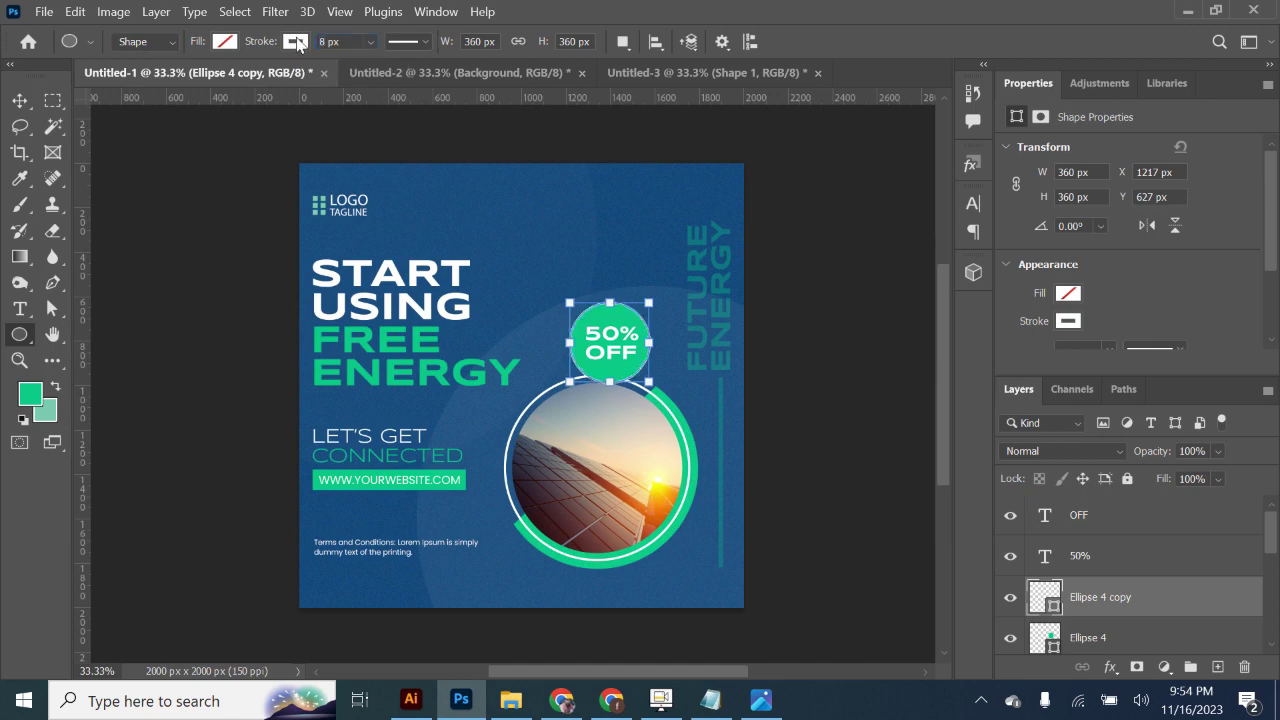
{"action": "left_click_drag", "start_coordinate": [648, 302], "coordinate": [645, 303]}
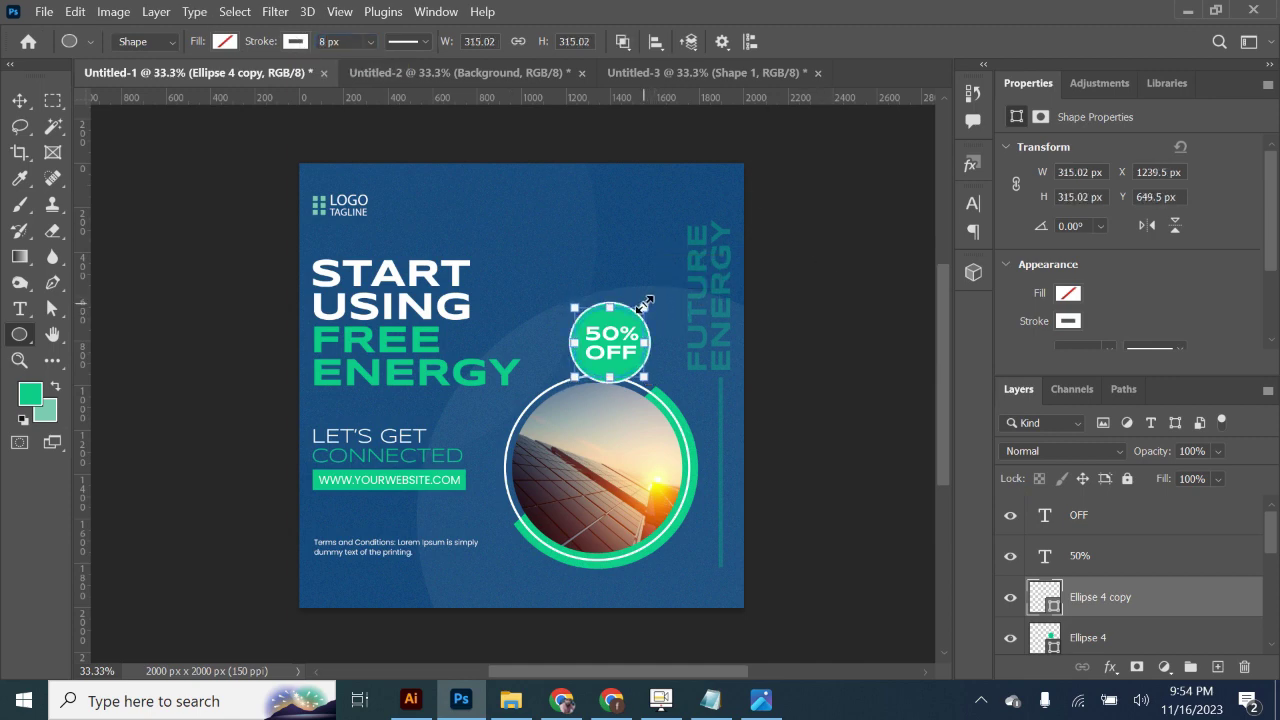
{"action": "left_click", "coordinate": [20, 101]}
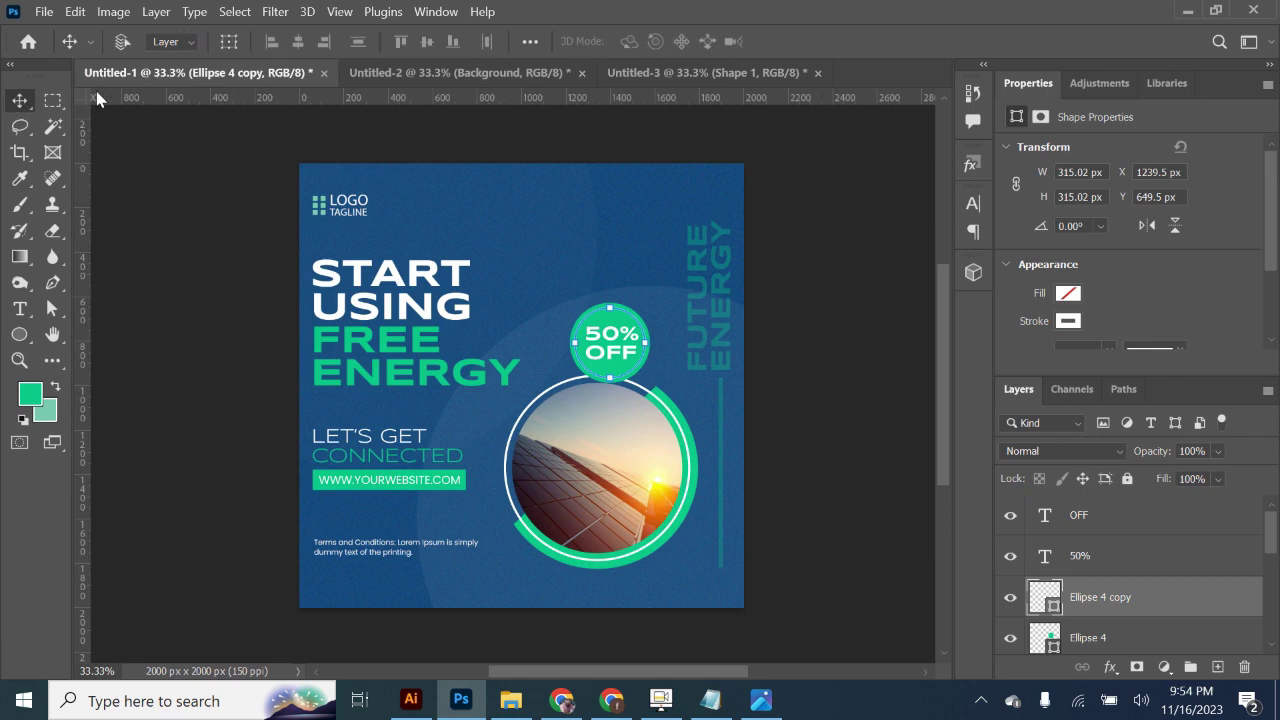
{"action": "left_click", "coordinate": [1120, 568]}
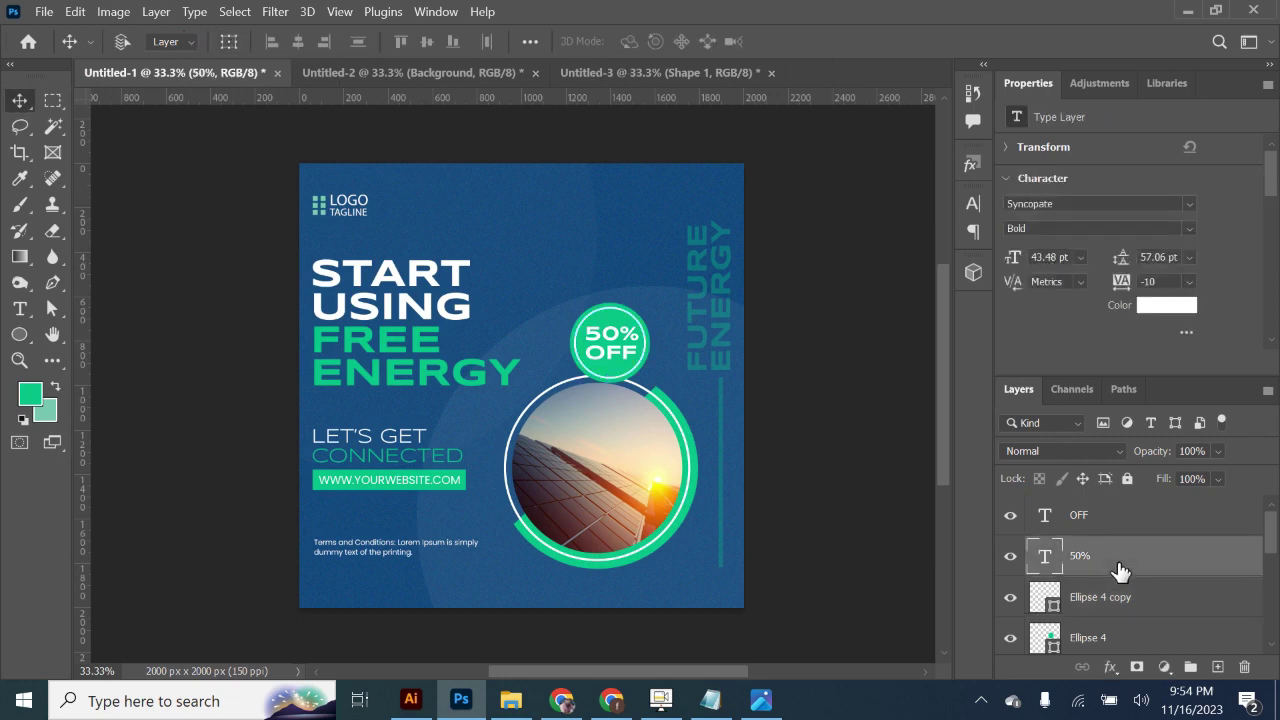
{"action": "left_click", "coordinate": [1105, 597]}
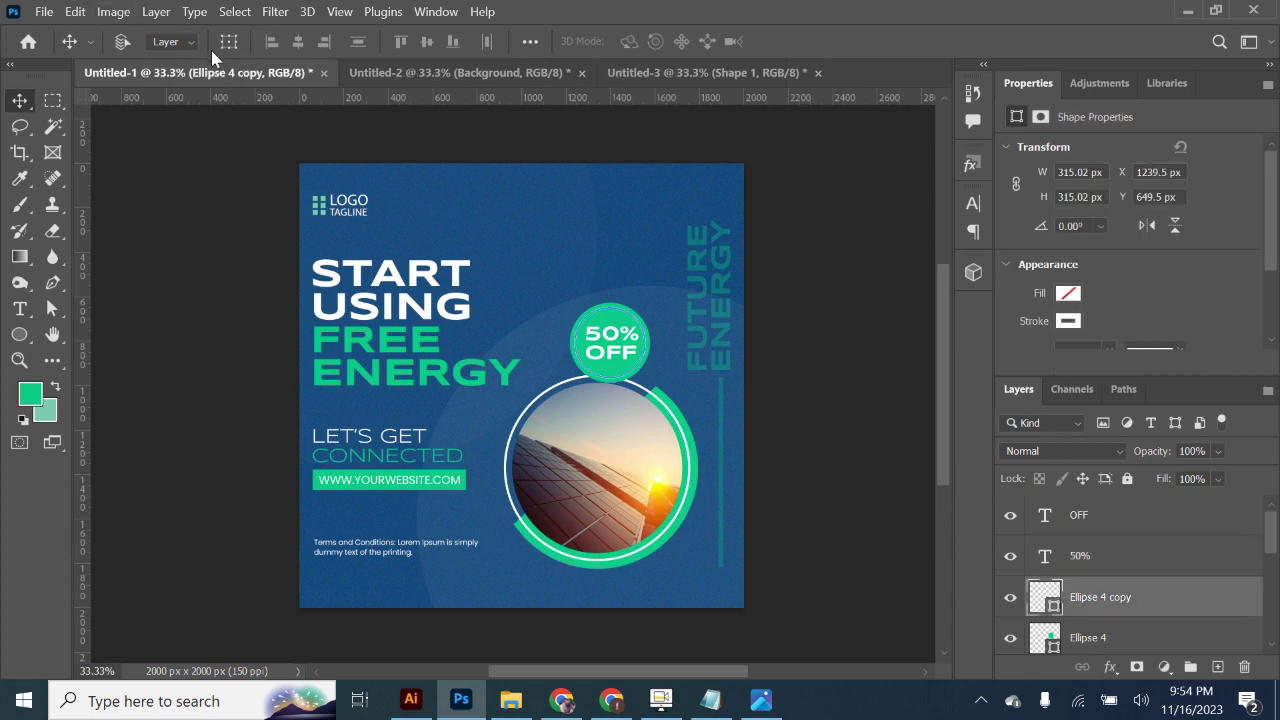
{"action": "left_click", "coordinate": [20, 334]}
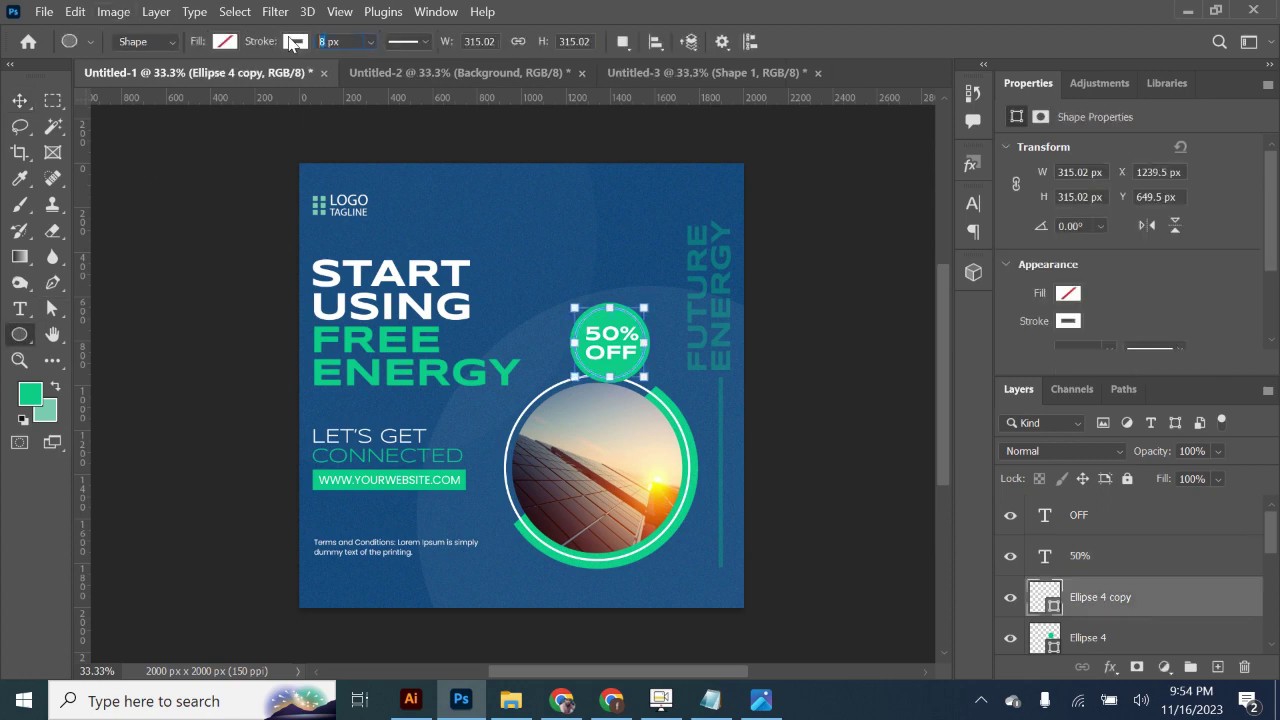
{"action": "left_click", "coordinate": [20, 100]}
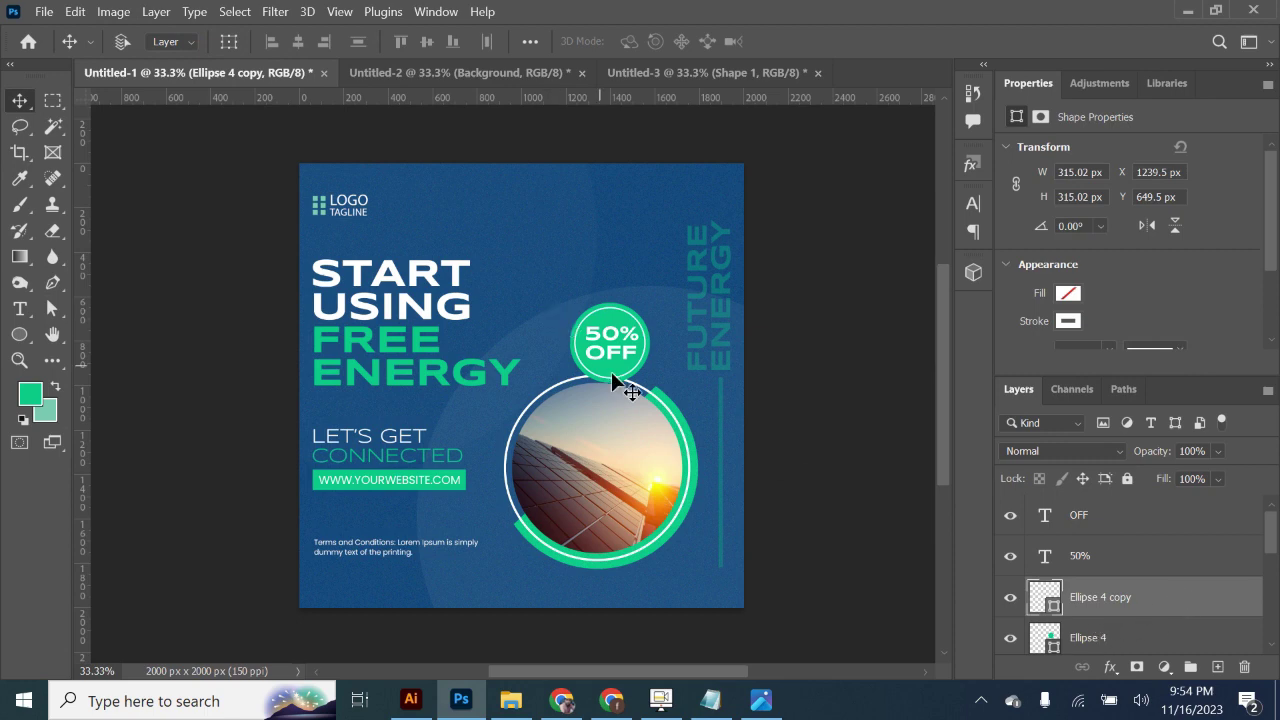
Step: Group the 50% and OFF text layers into a group named Text
{"action": "left_click", "coordinate": [1100, 541]}
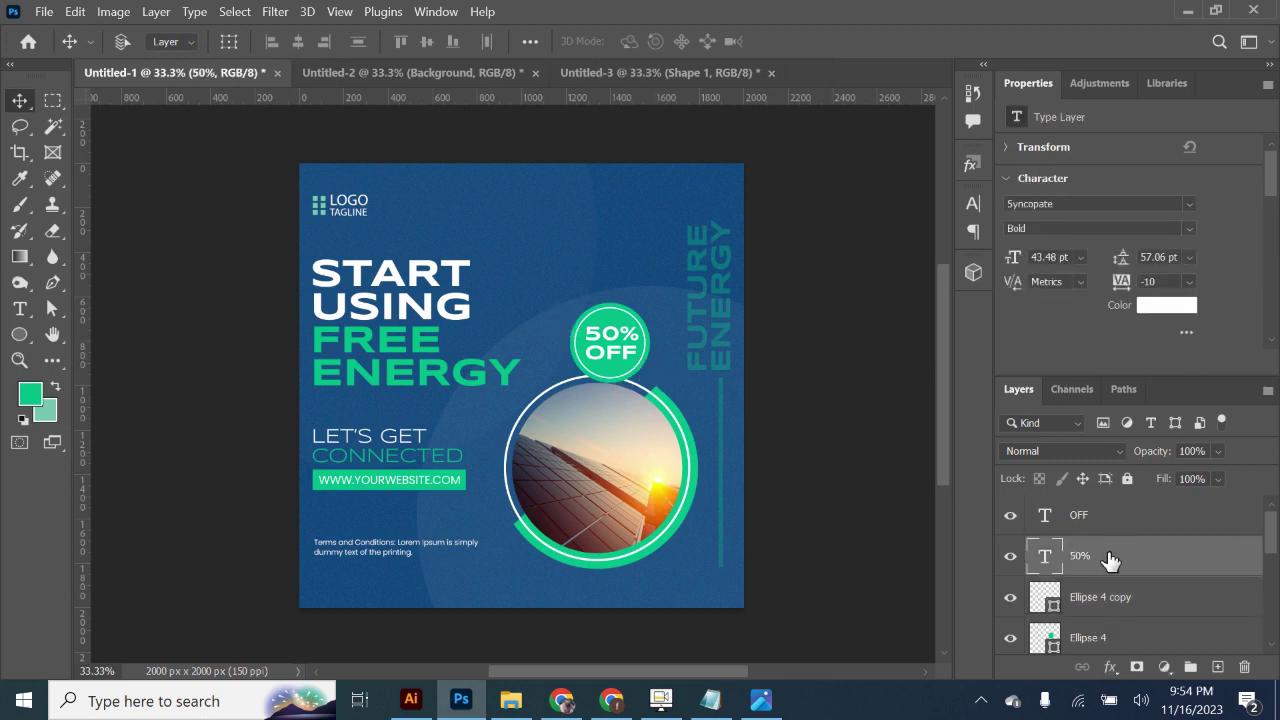
{"action": "left_click", "coordinate": [1094, 520], "text": "shift"}
{"action": "key", "text": "ctrl+g"}
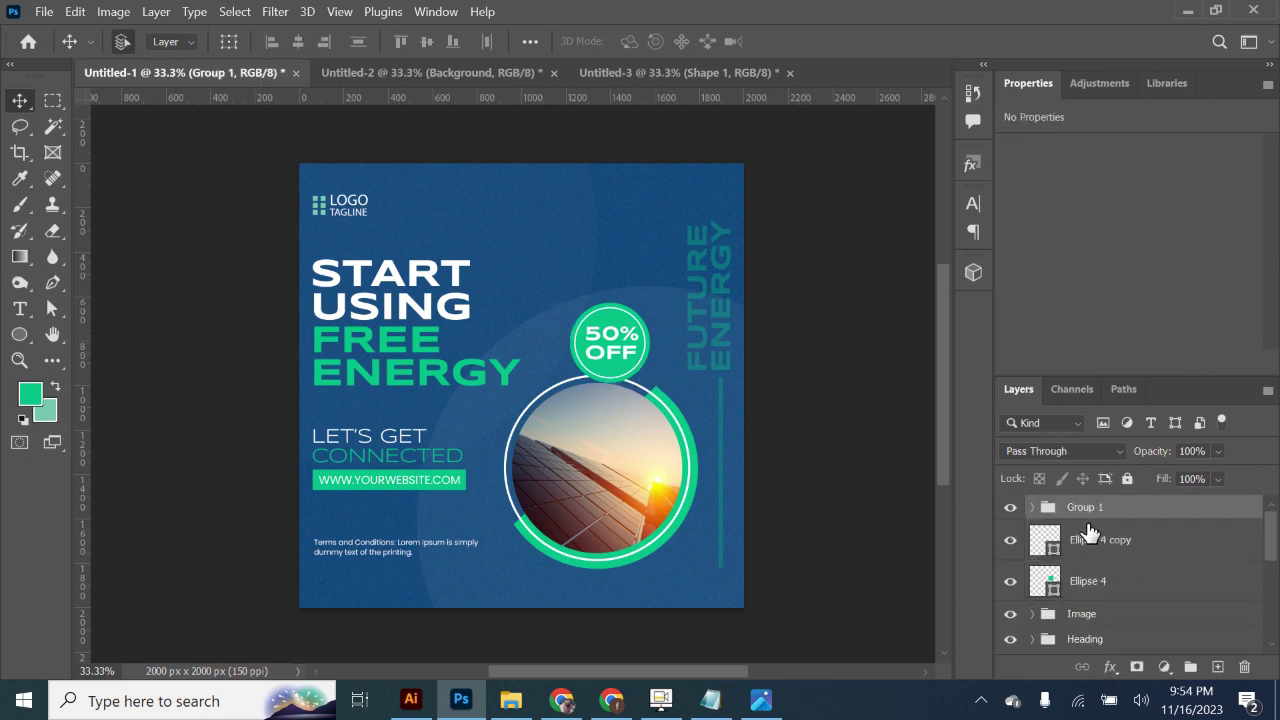
{"action": "double_click", "coordinate": [1085, 507]}
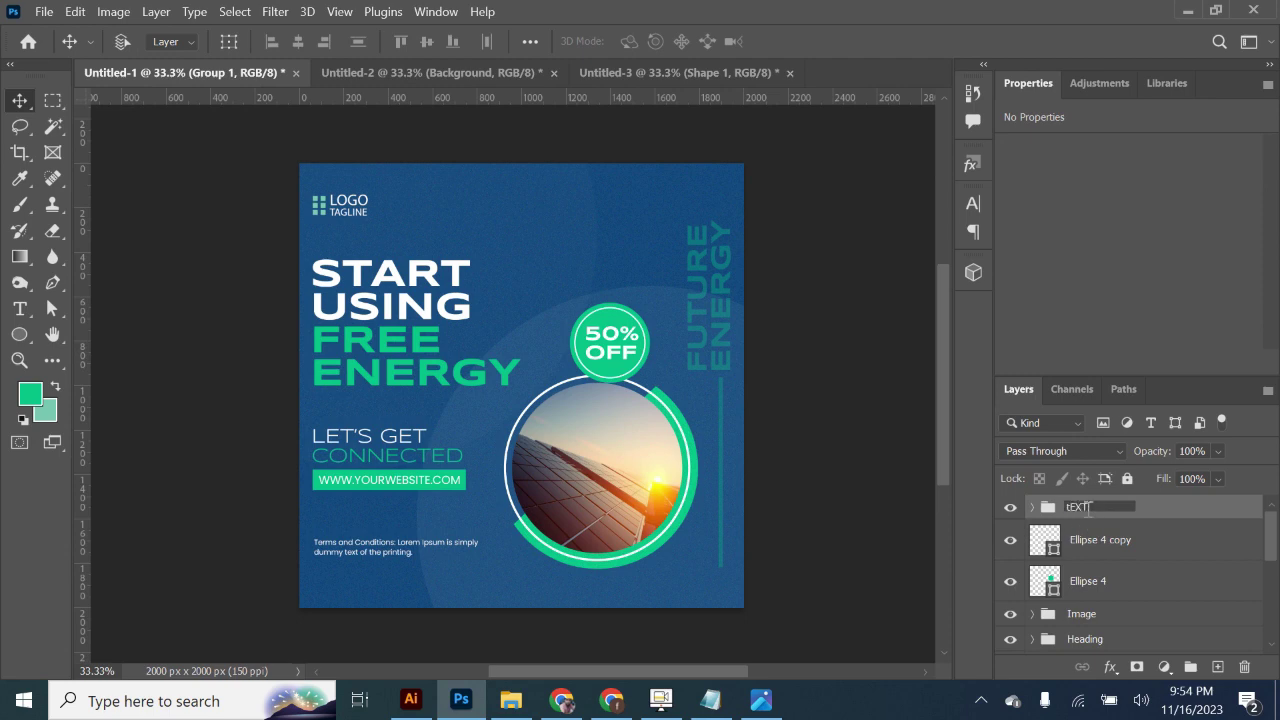
{"action": "key", "text": "Return"}
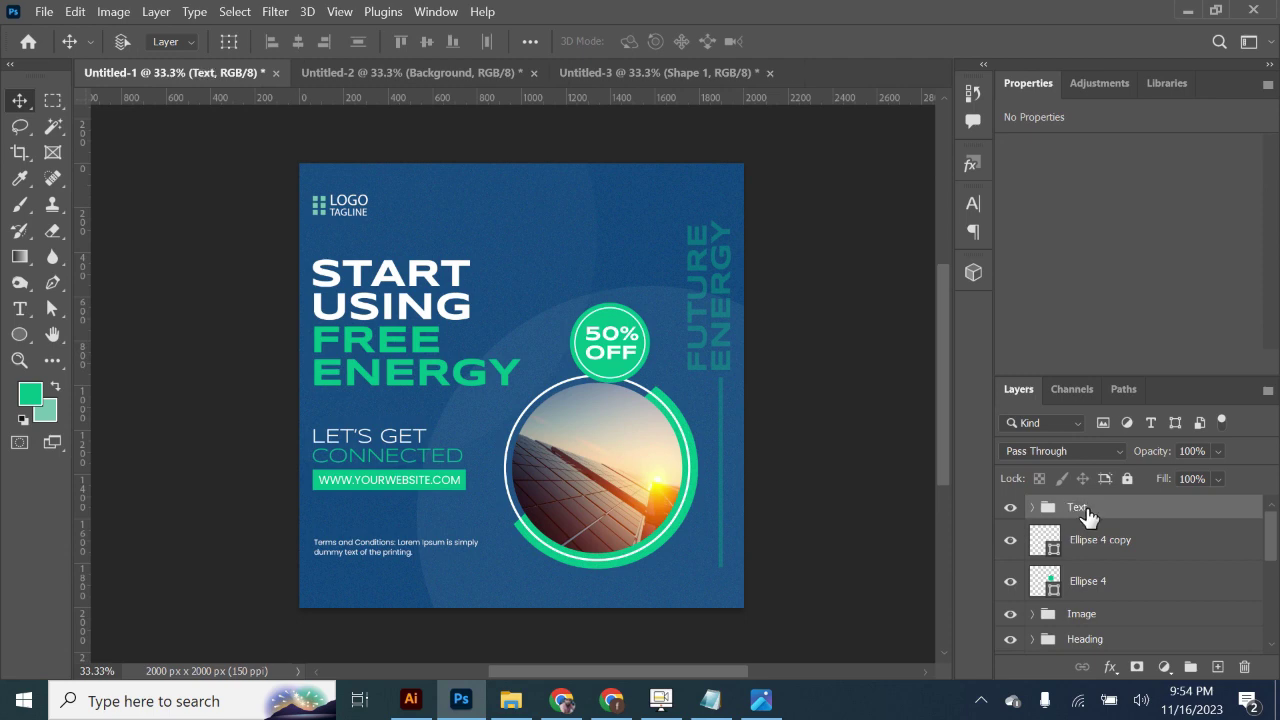
Step: Centre the Ellipse 4 copy ring on the Ellipse 4 badge circle
{"action": "left_click", "coordinate": [1050, 588], "text": "ctrl"}
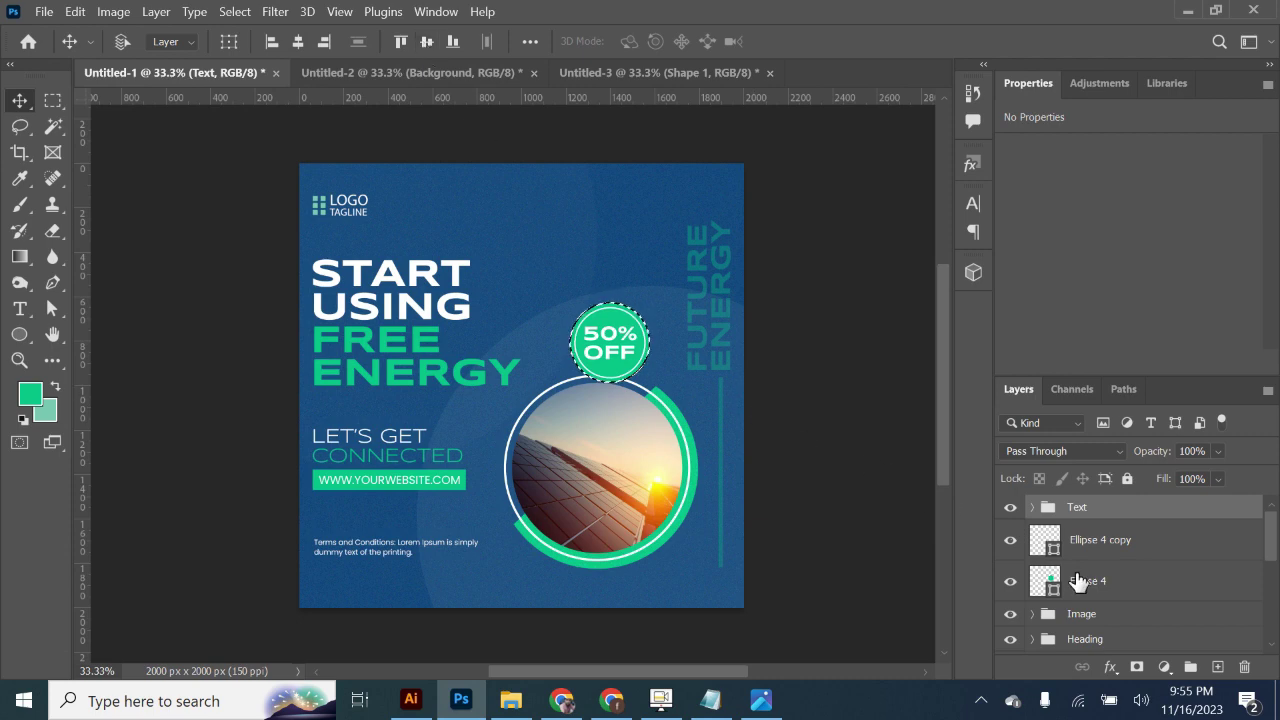
{"action": "left_click", "coordinate": [1121, 545]}
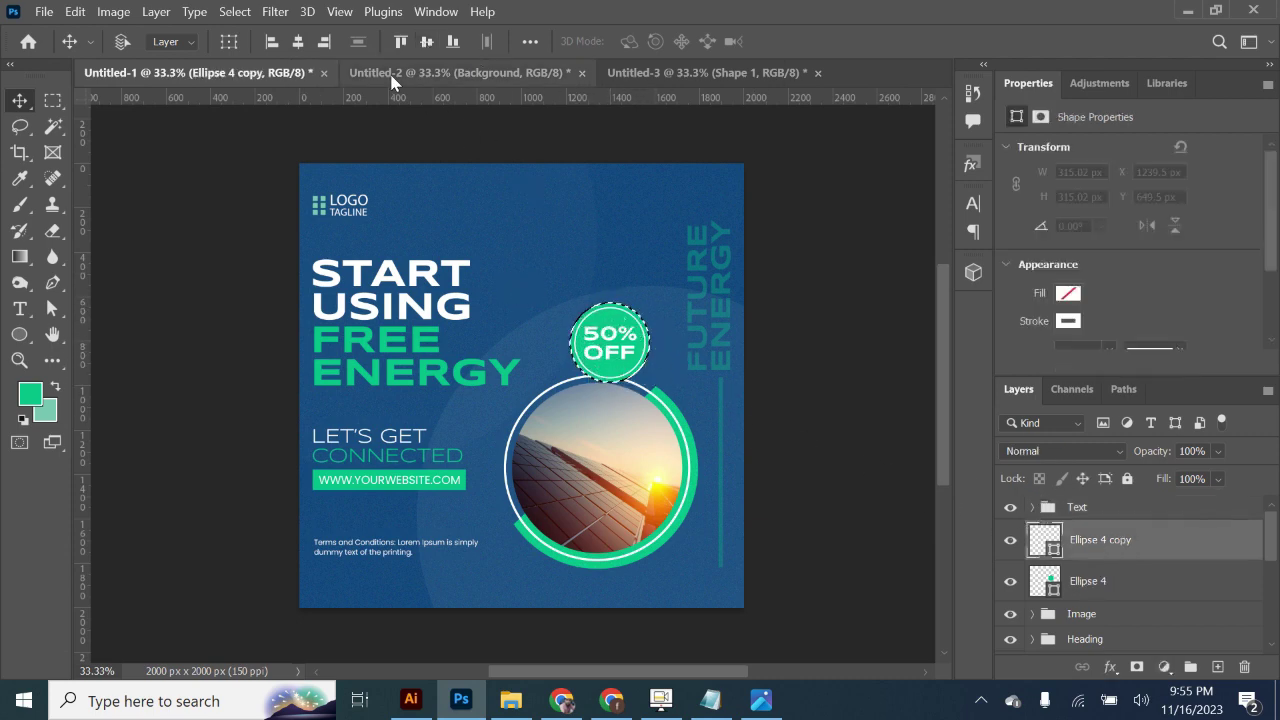
{"action": "left_click", "coordinate": [430, 49]}
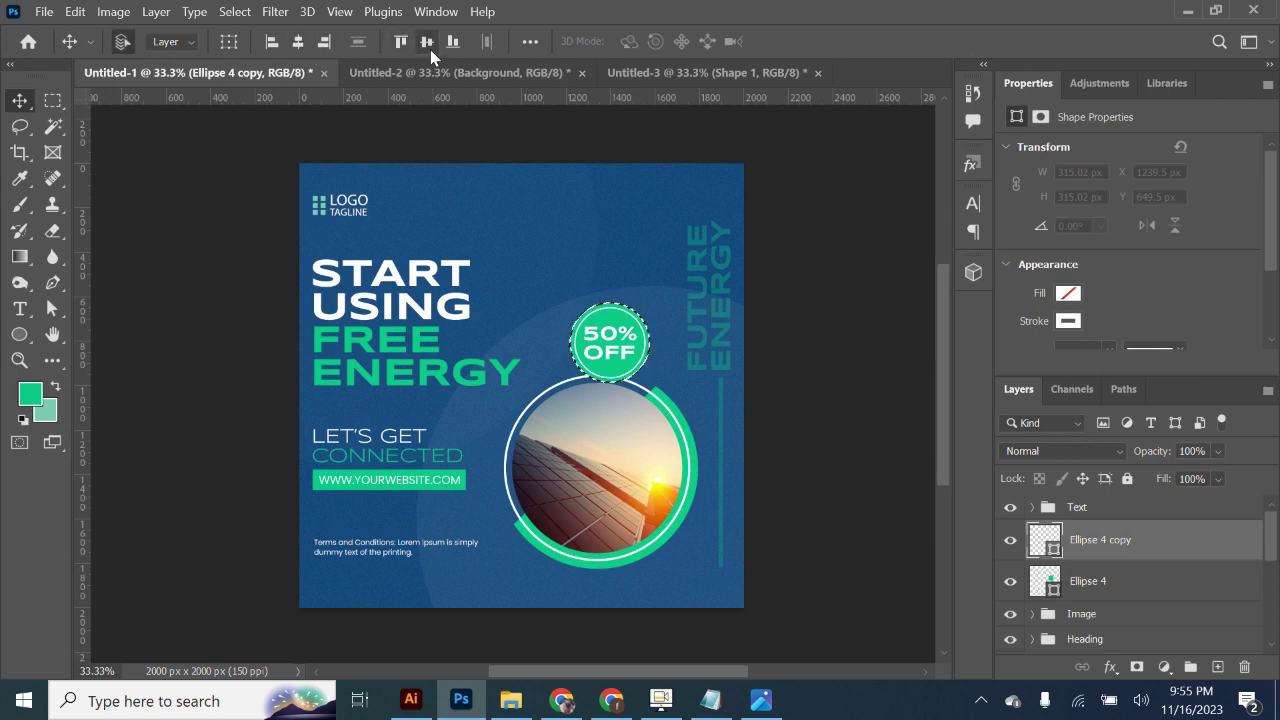
{"action": "key", "text": "ctrl+d"}
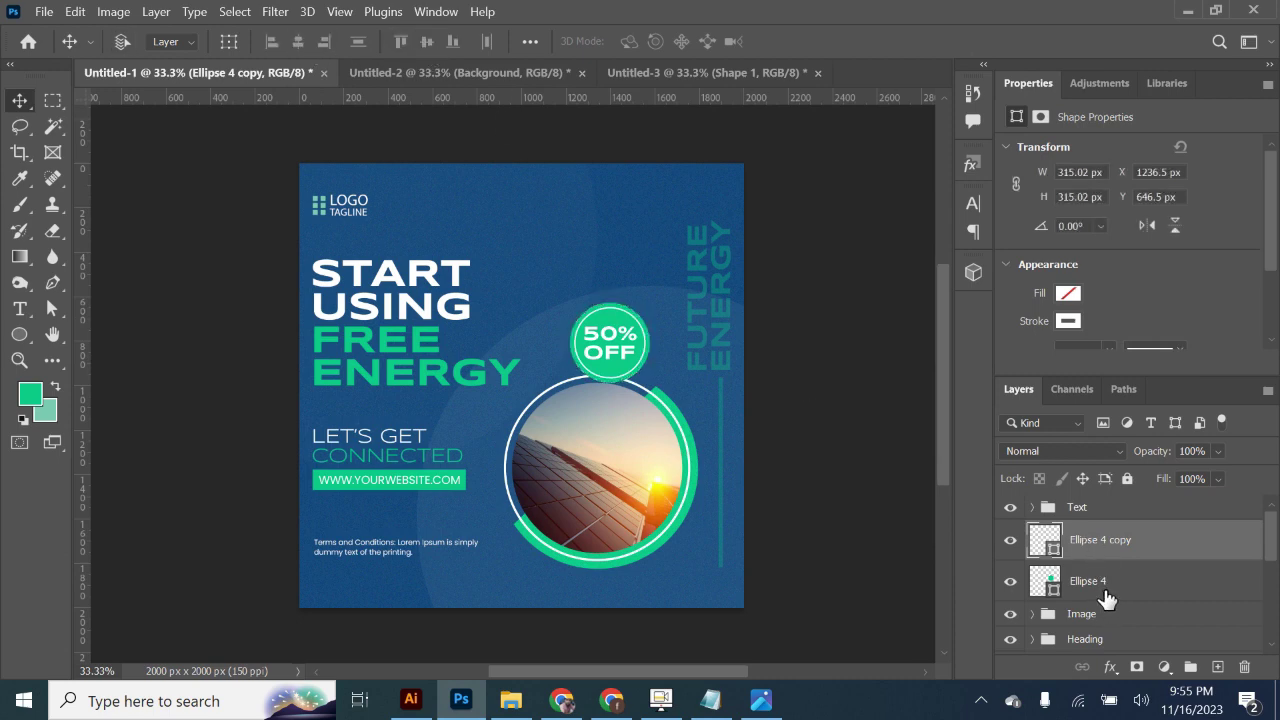
Step: Group the Text group with both ellipse layers
{"action": "left_click", "coordinate": [1100, 585], "text": "shift"}
{"action": "left_click", "coordinate": [1010, 507]}
{"action": "left_click", "coordinate": [1010, 507]}
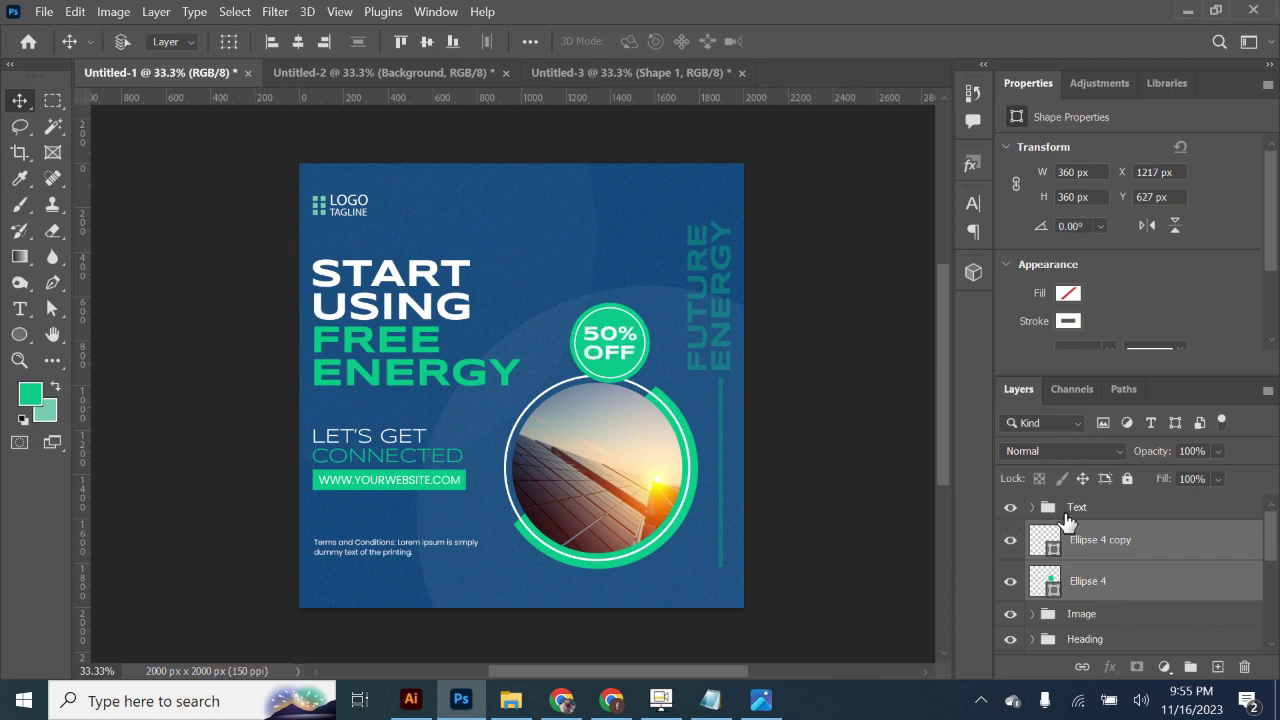
{"action": "left_click", "coordinate": [1078, 510], "text": "shift"}
{"action": "key", "text": "ctrl+g"}
Step: Name the new group Badge and nudge the badge slightly down-right
{"action": "double_click", "coordinate": [1082, 507]}
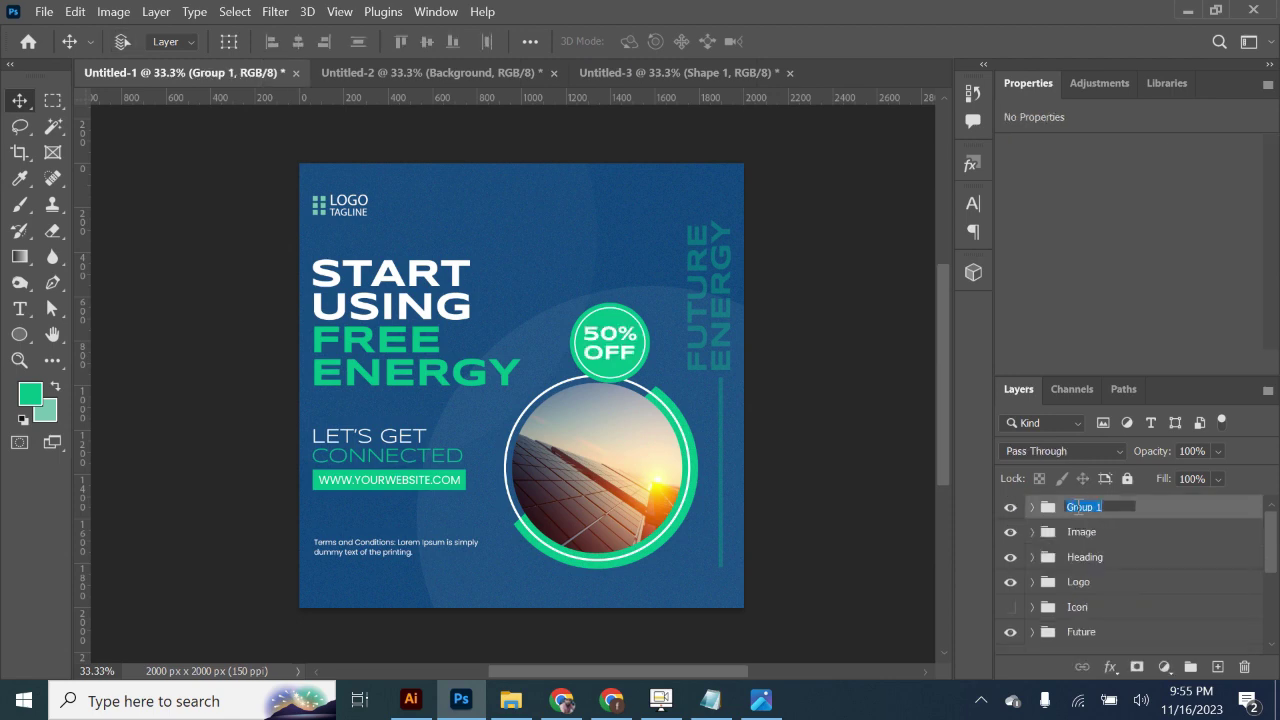
{"action": "type", "text": "Bdge"}
{"action": "key", "text": "Return"}
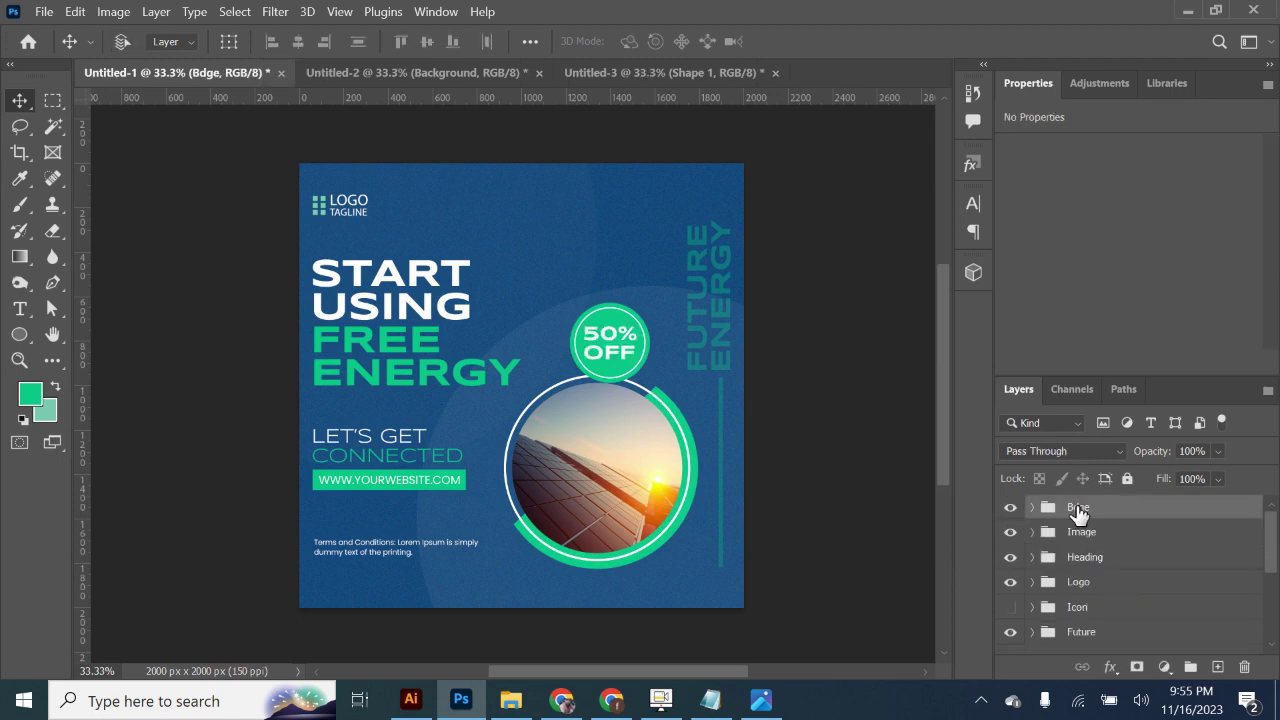
{"action": "double_click", "coordinate": [1078, 507]}
{"action": "left_click", "coordinate": [1073, 507]}
{"action": "type", "text": "a"}
{"action": "key", "text": "Return"}
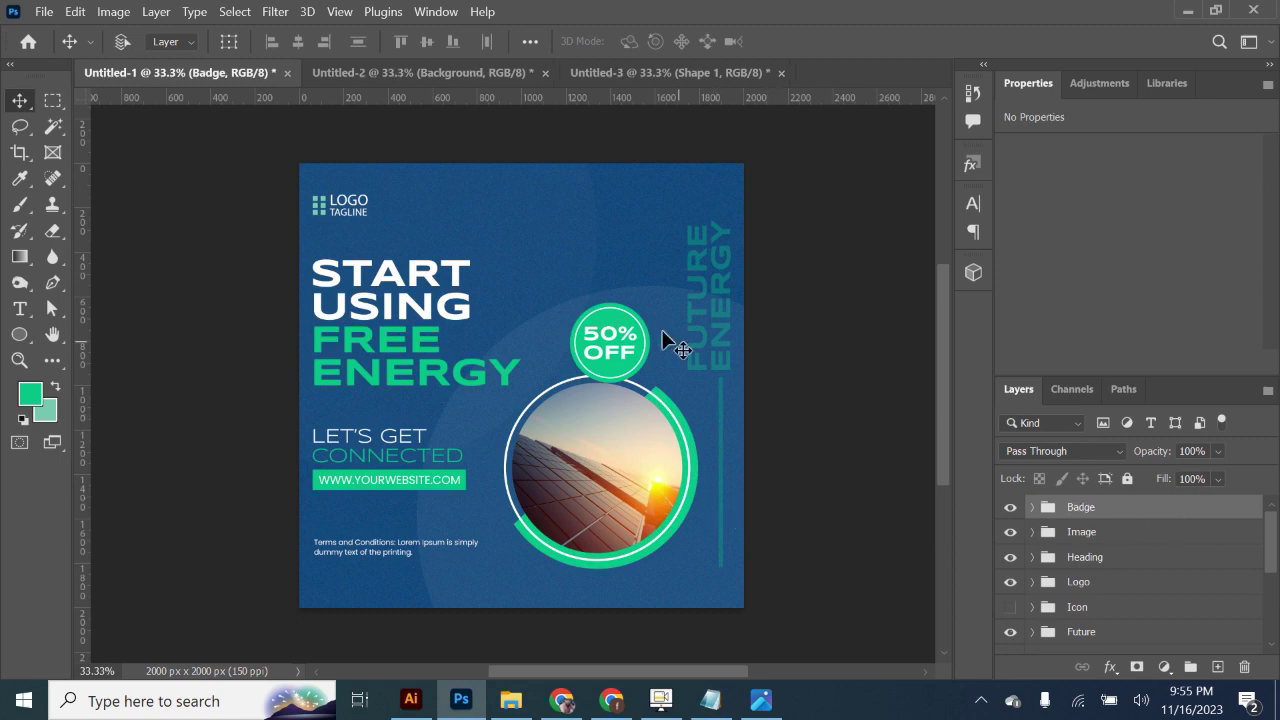
{"action": "left_click_drag", "start_coordinate": [622, 343], "coordinate": [626, 350]}
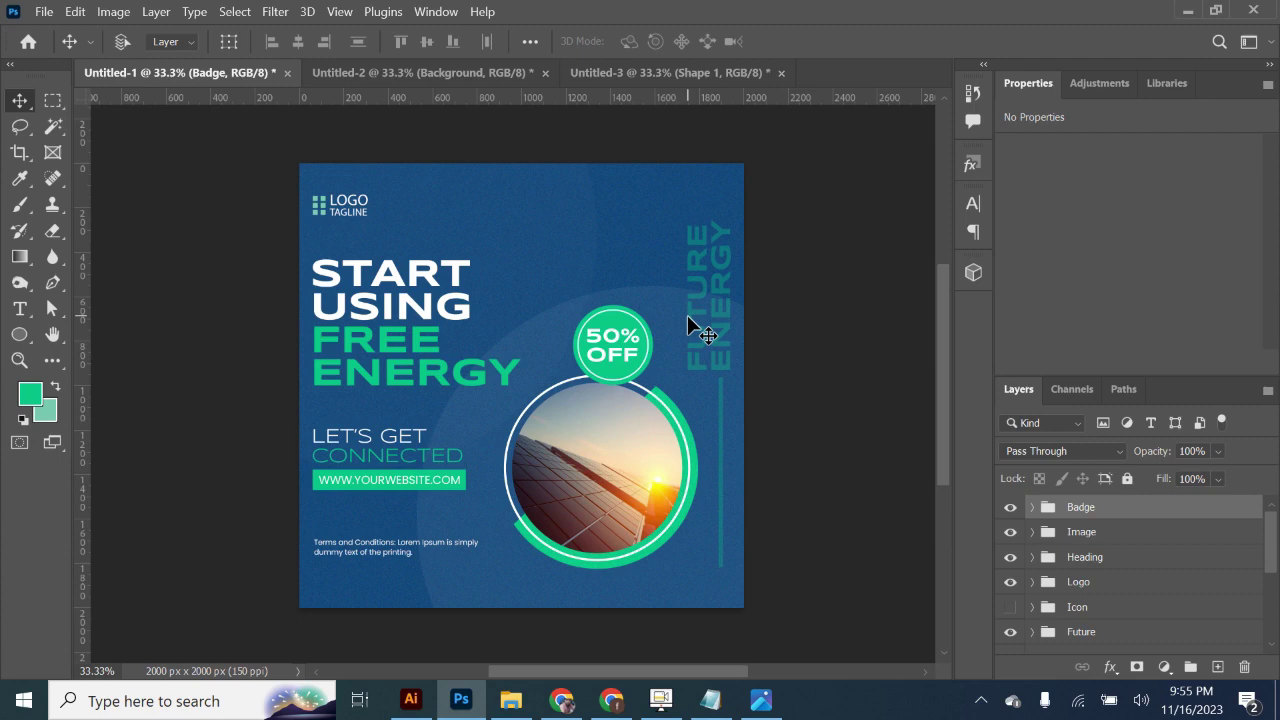
Step: Rasterize the green website button and add 11.55% noise to it
{"action": "left_click", "coordinate": [428, 485], "text": "ctrl"}
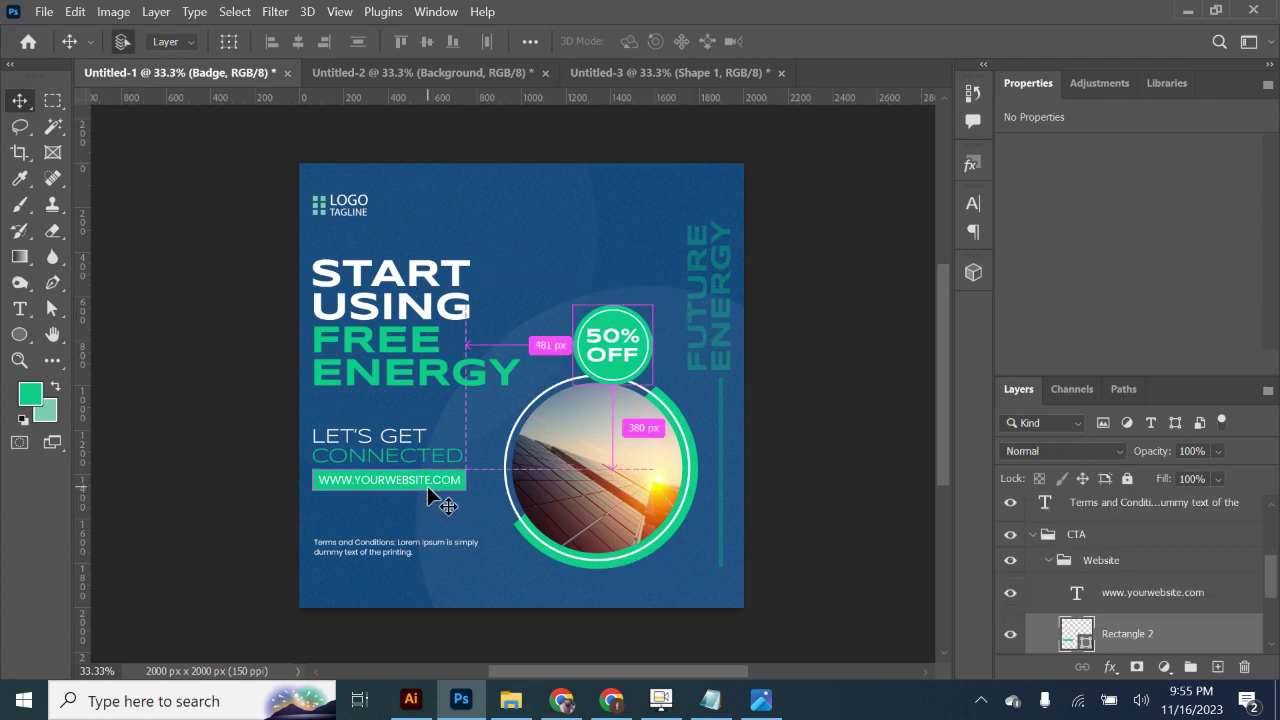
{"action": "left_click", "coordinate": [275, 11]}
{"action": "mouse_move", "coordinate": [291, 303]}
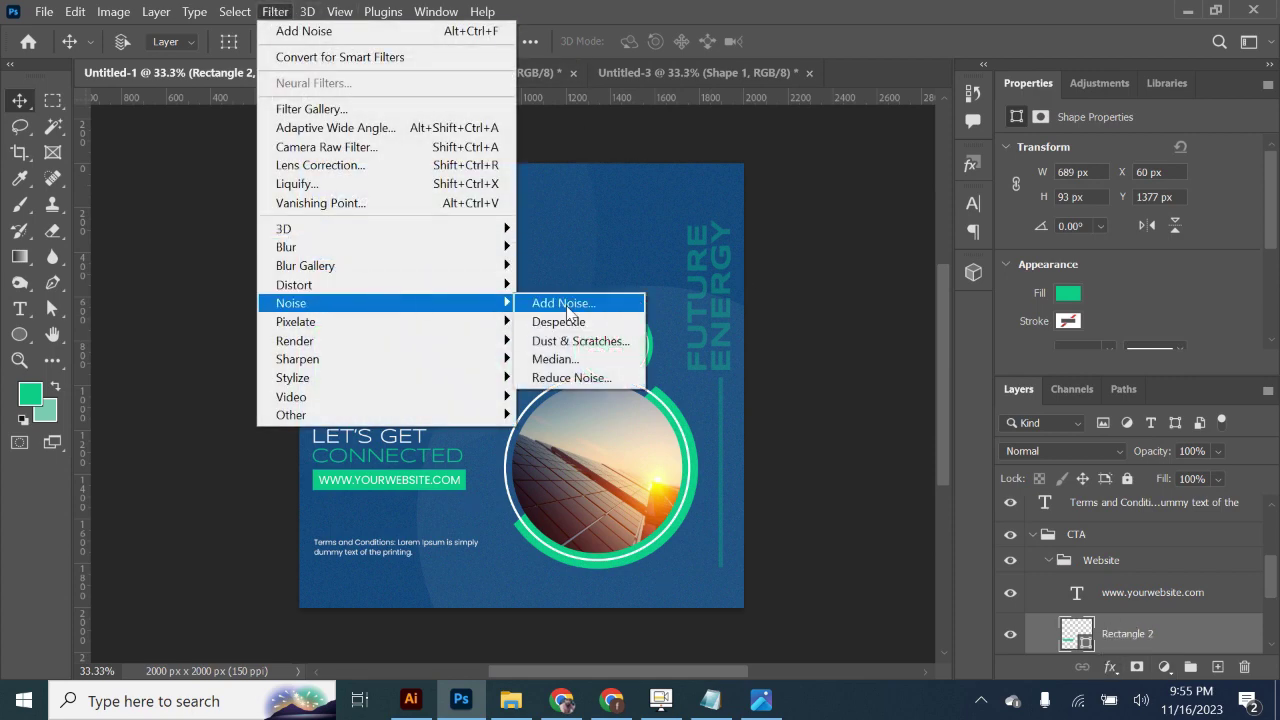
{"action": "left_click", "coordinate": [567, 311]}
{"action": "left_click", "coordinate": [845, 298]}
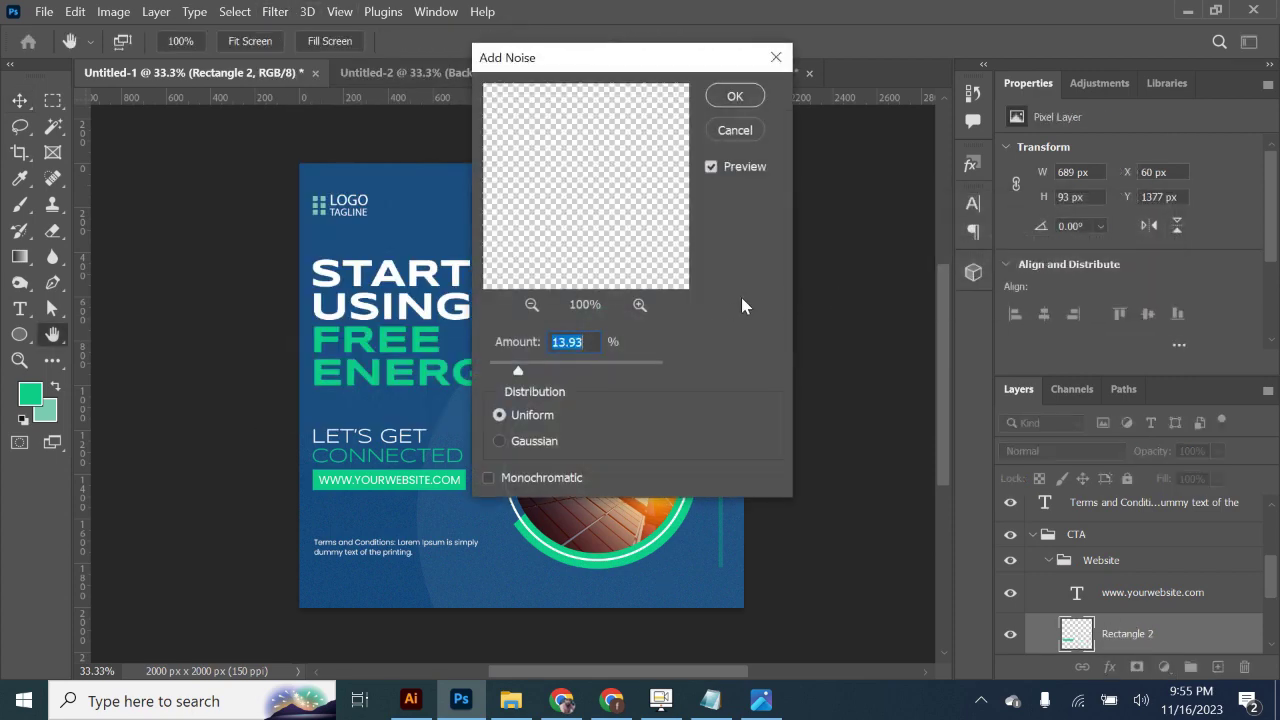
{"action": "left_click_drag", "start_coordinate": [518, 371], "coordinate": [513, 371]}
{"action": "left_click", "coordinate": [735, 96]}
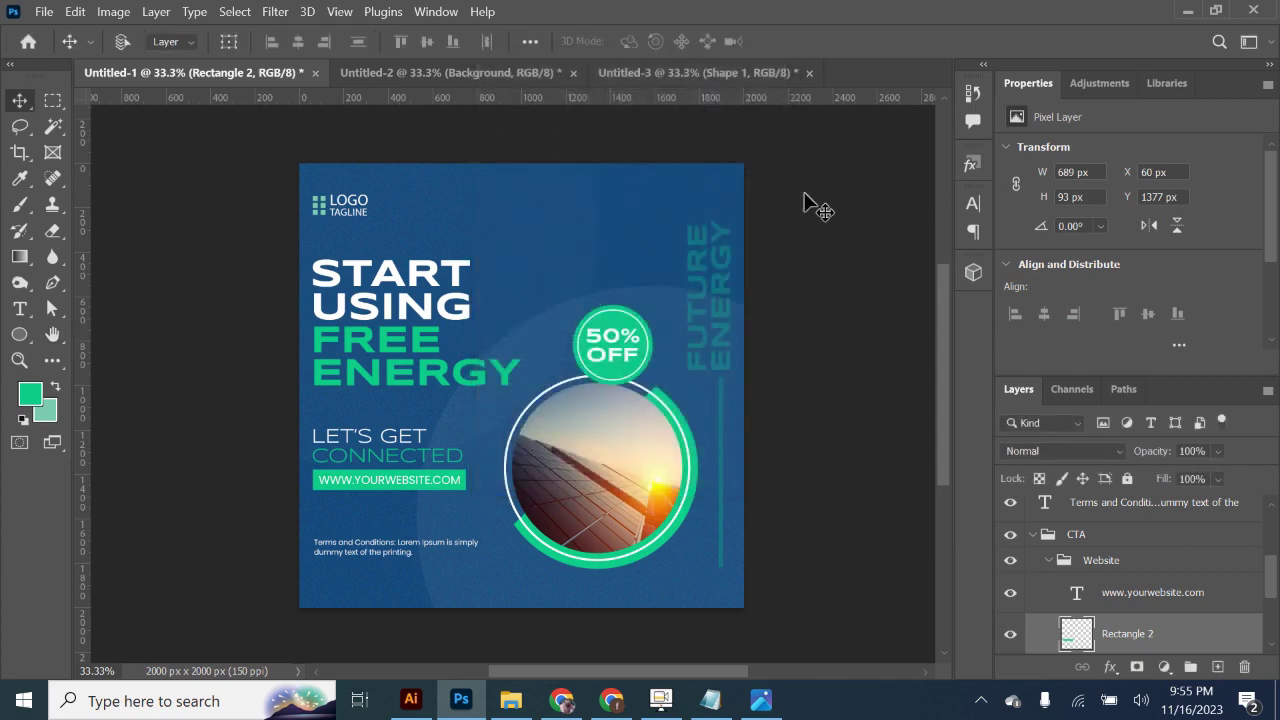
{"action": "left_click", "coordinate": [1041, 555]}
{"action": "left_click", "coordinate": [1035, 534]}
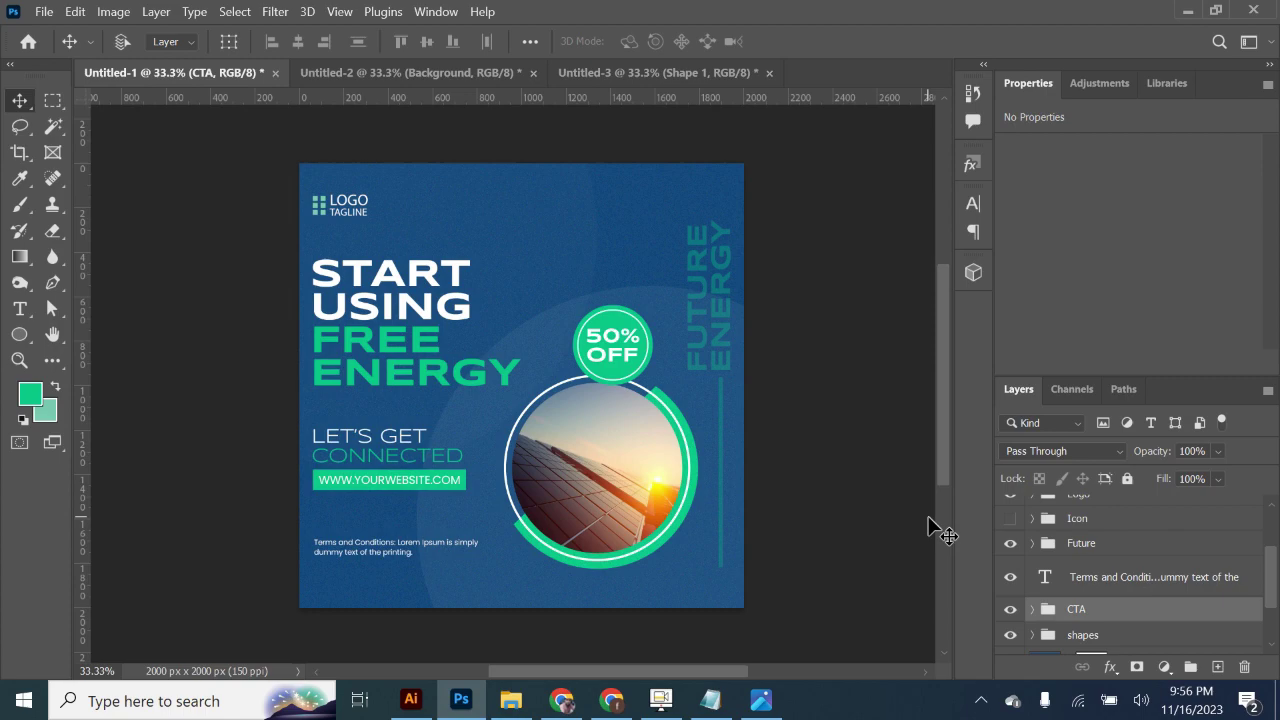
{"action": "left_click", "coordinate": [759, 703]}
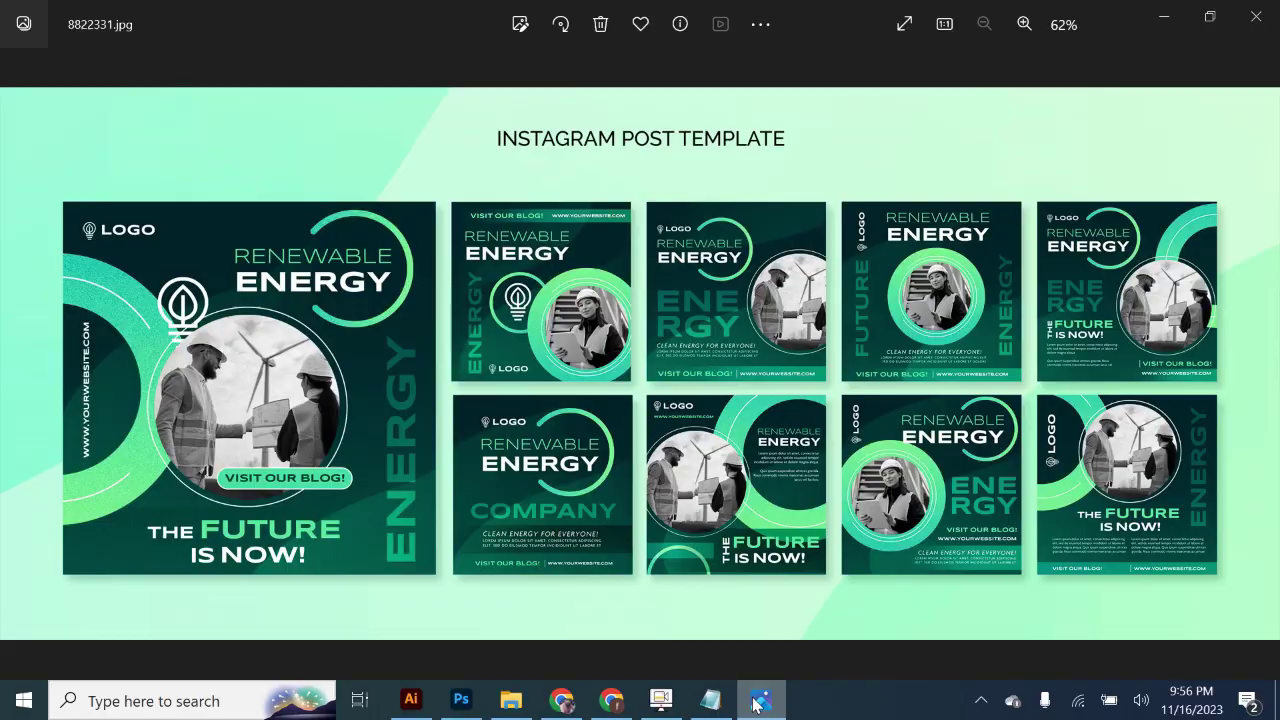
{"action": "left_click", "coordinate": [756, 703]}
{"action": "left_click", "coordinate": [756, 703]}
{"action": "left_click", "coordinate": [756, 703]}
{"action": "left_click", "coordinate": [756, 703]}
{"action": "left_click", "coordinate": [756, 703]}
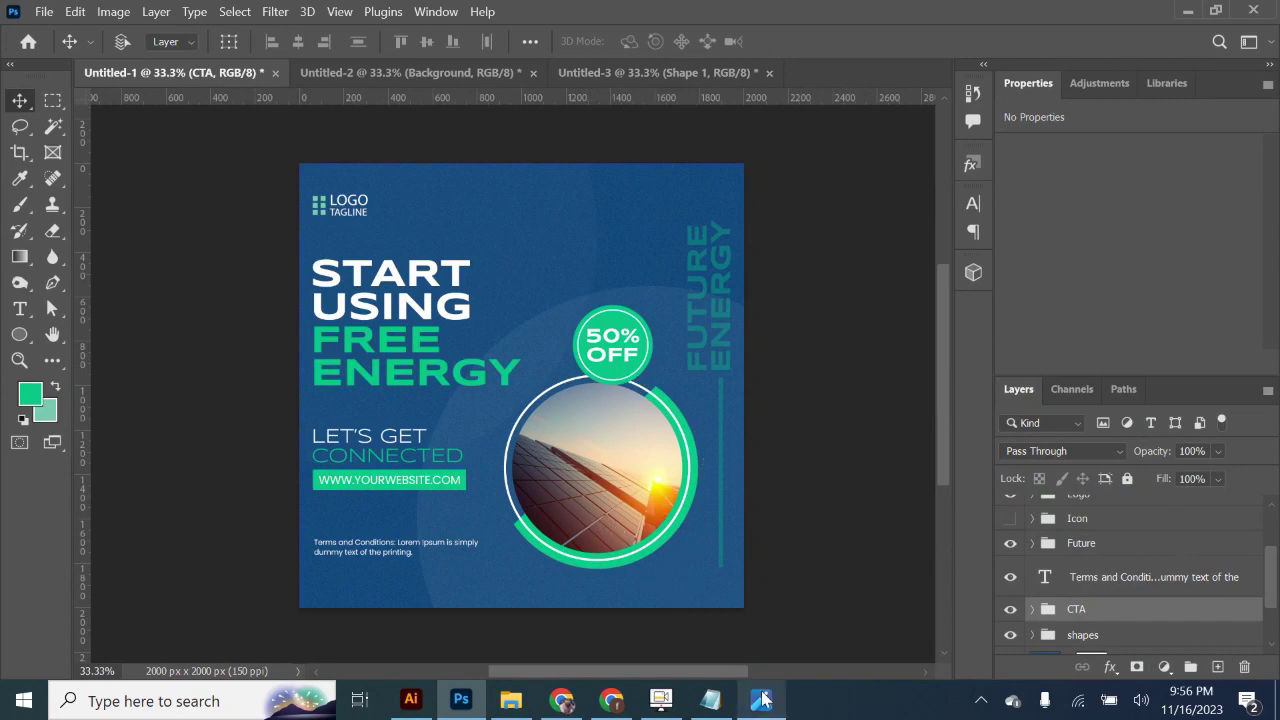
Step: Turn off the Future layer group so the vertical FUTURE ENERGY text and line stay hidden
{"action": "left_click", "coordinate": [1012, 546]}
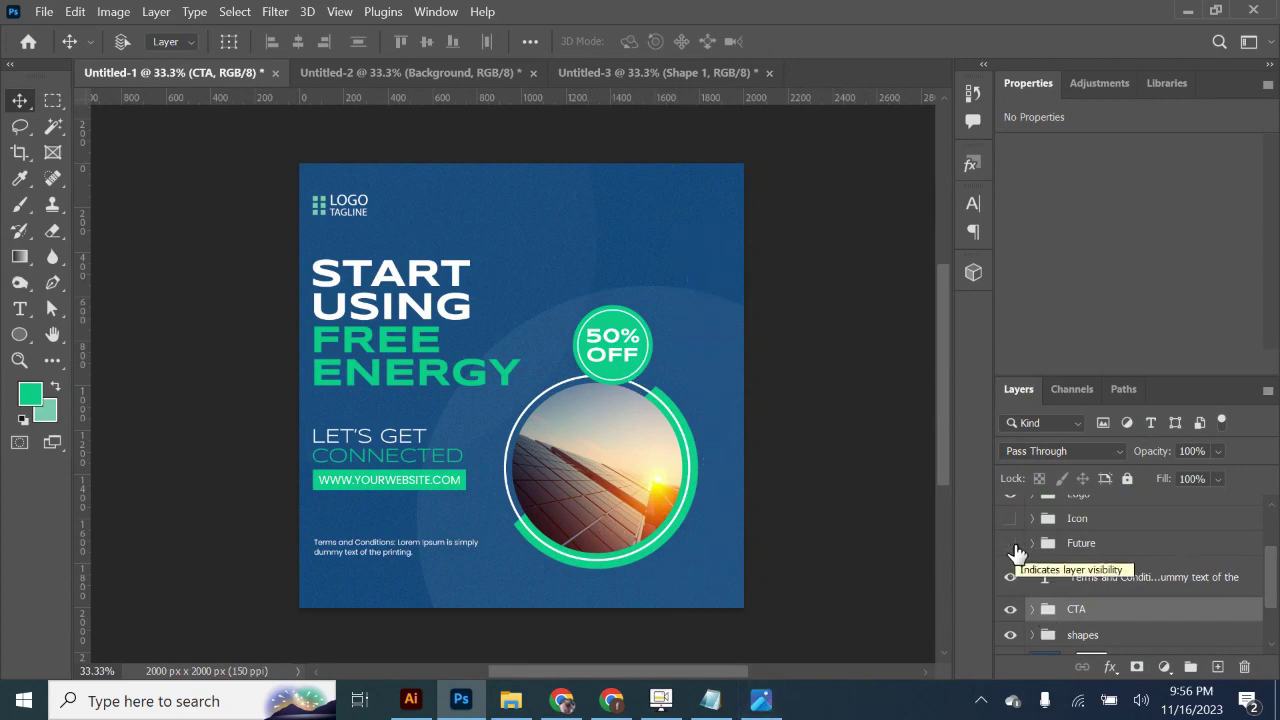
{"action": "left_click", "coordinate": [1013, 548]}
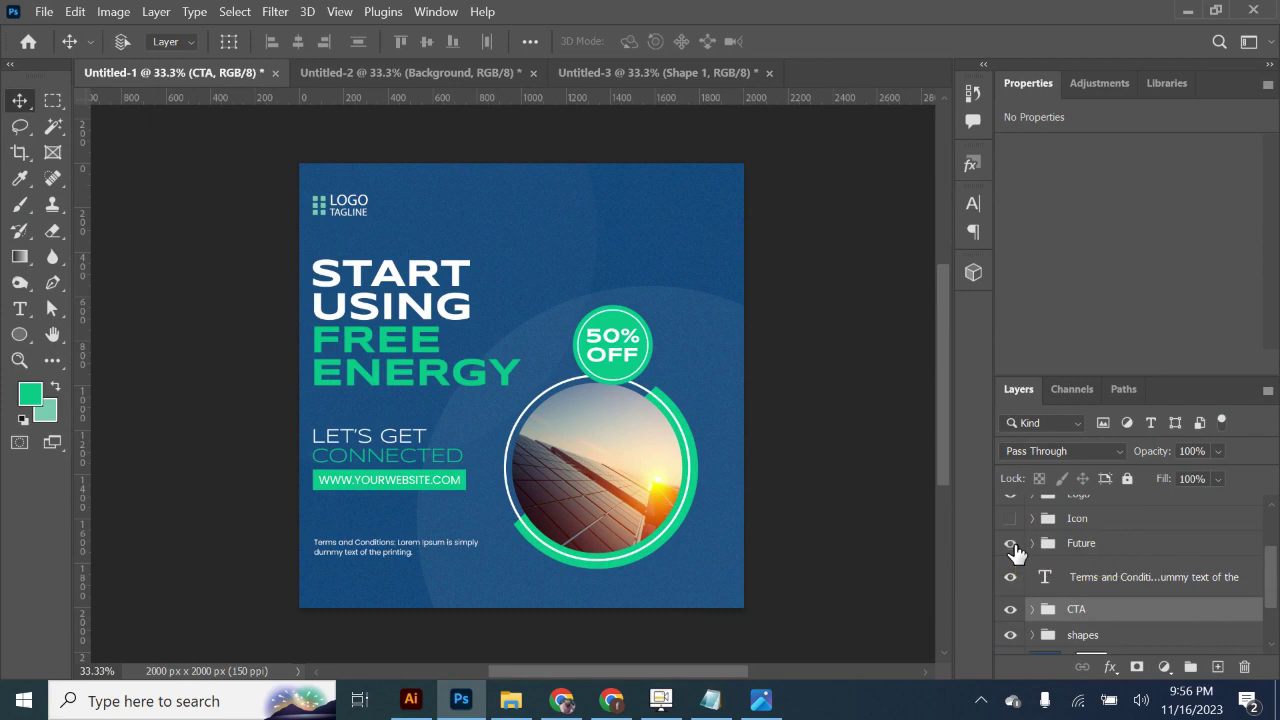
{"action": "left_click", "coordinate": [1012, 548]}
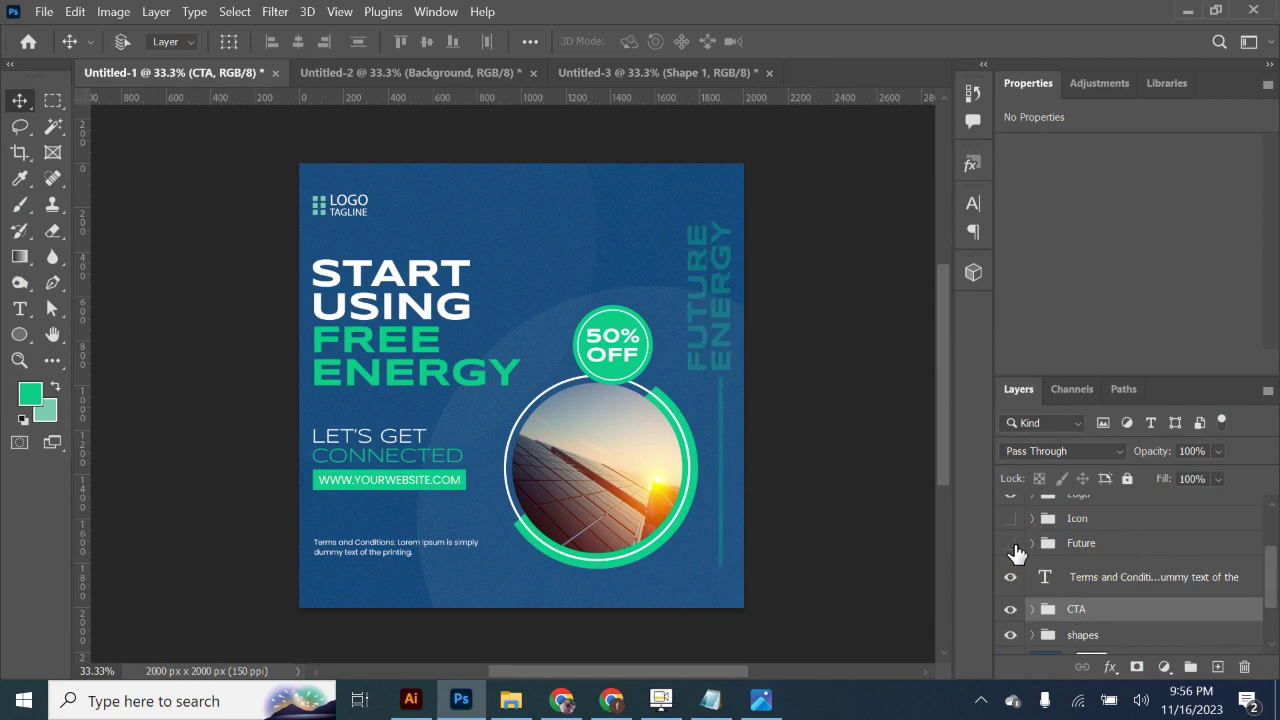